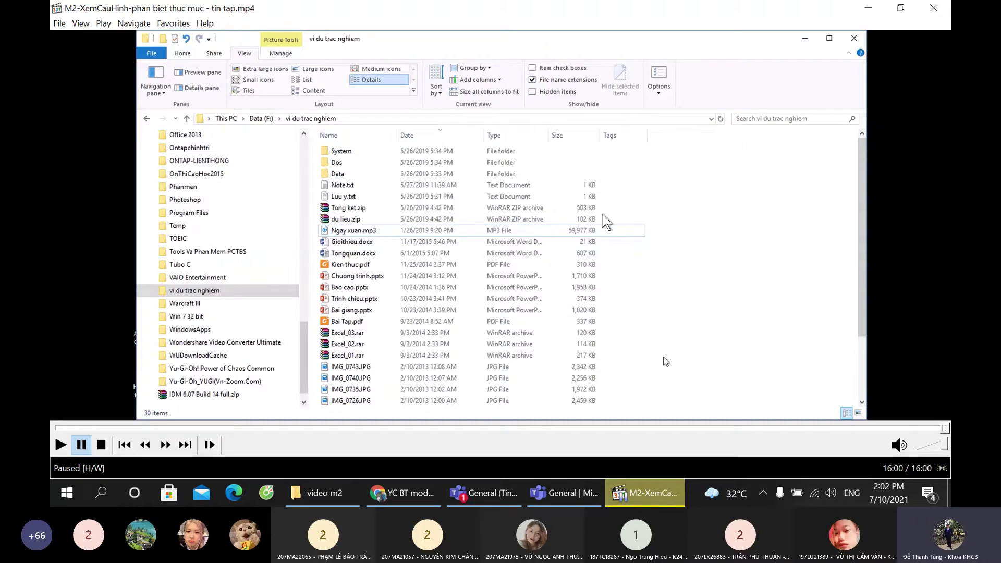
Step: View the live class meeting in Teams and dismiss the recording-started notice
left_click(485, 492)
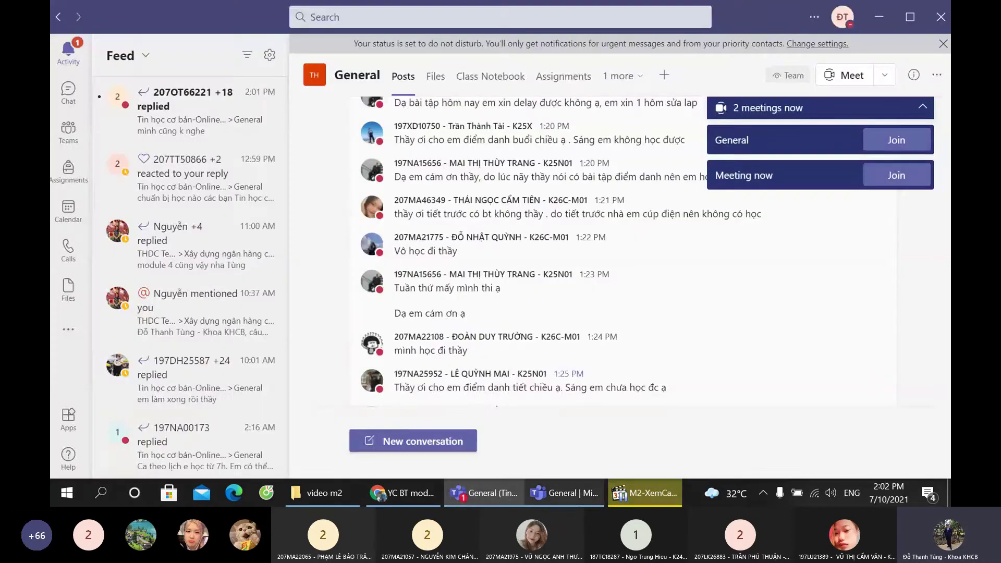
left_click(564, 492)
left_click(694, 85)
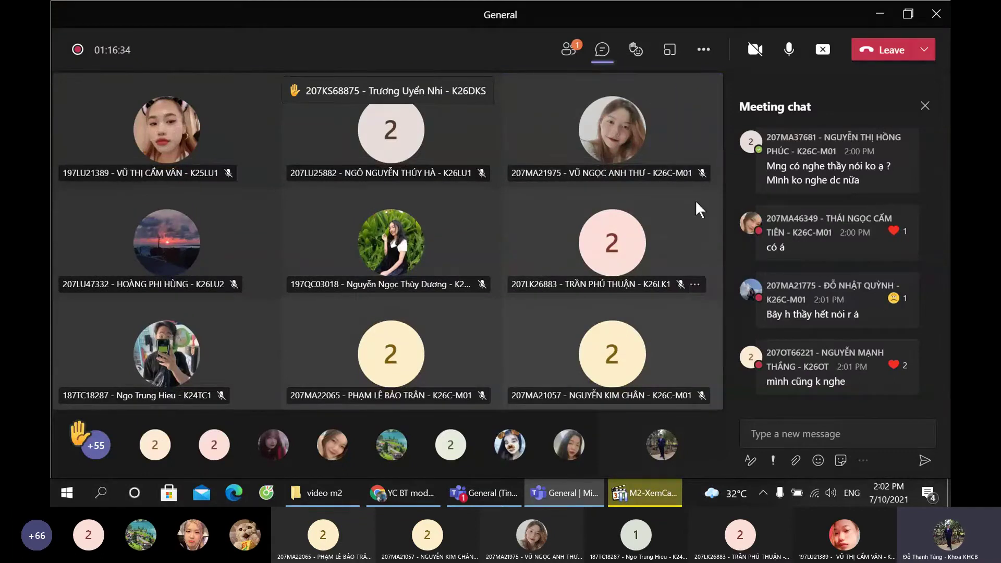
Step: Check the General channel posts, then switch back to the video m2 folder window
mouse_move(775, 218)
left_click(483, 493)
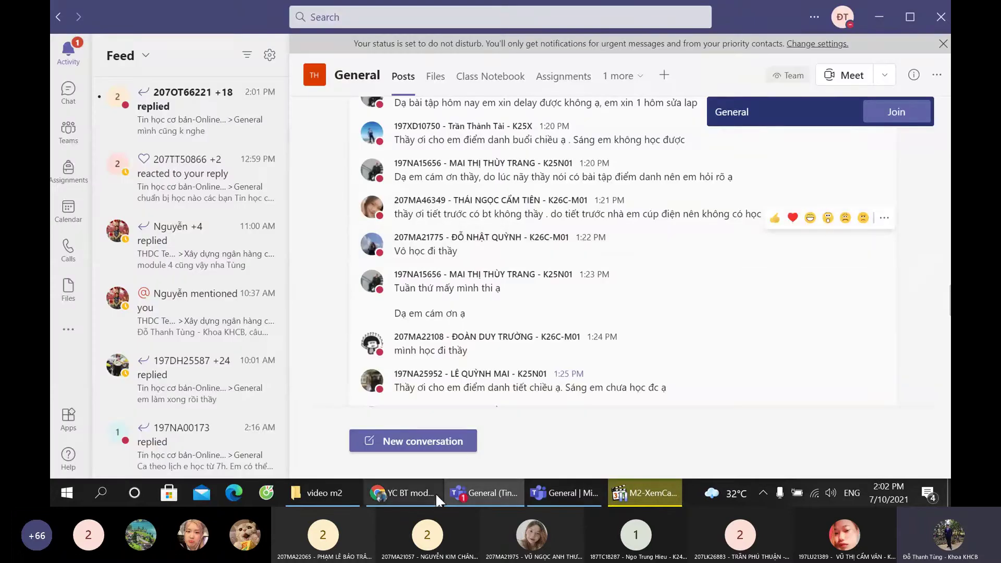
mouse_move(434, 500)
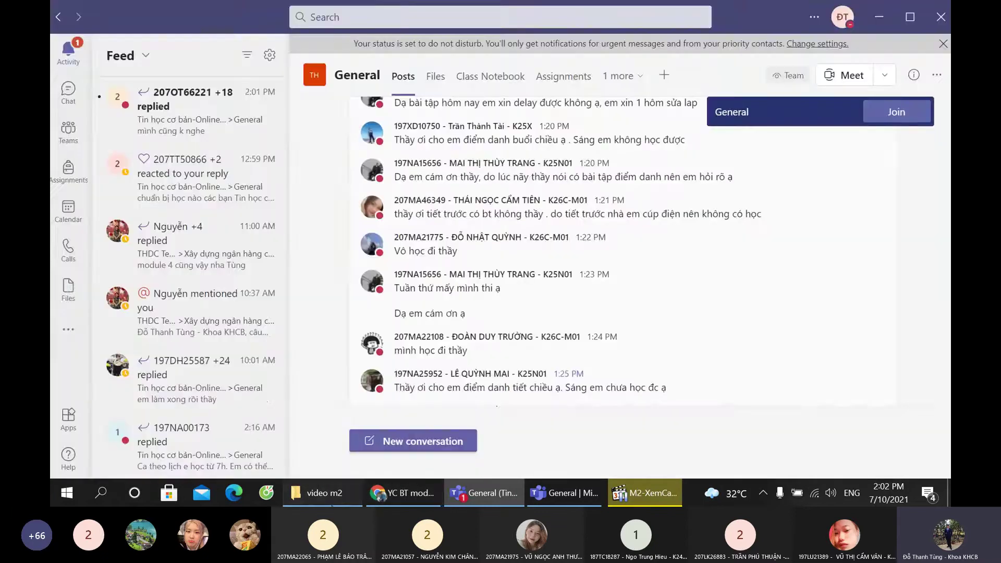
key("alt+Tab")
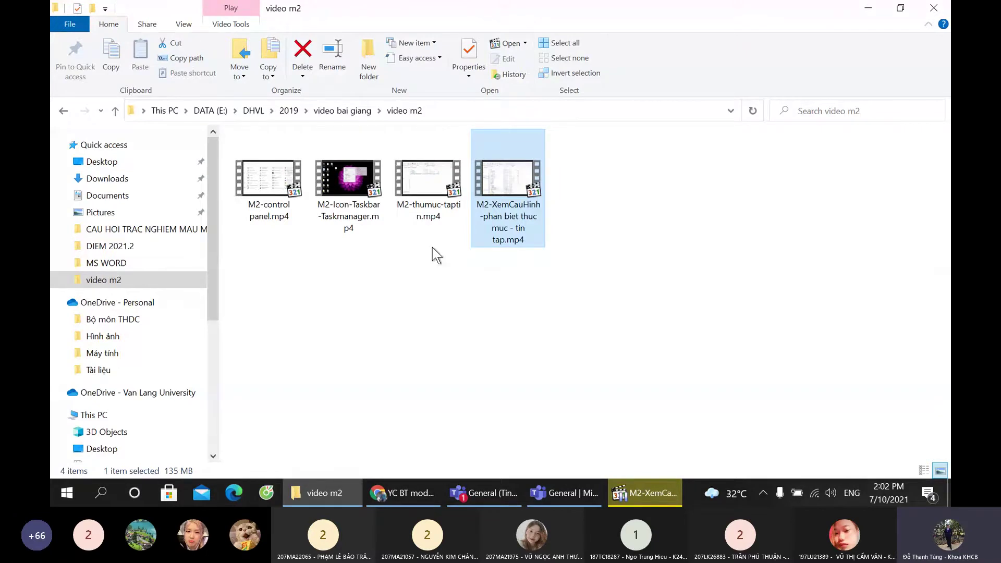
Step: Close the M2-XemCauHinh player and open M2-thumuc-taptin.mp4 from the video m2 folder
left_click(666, 486)
left_click(934, 8)
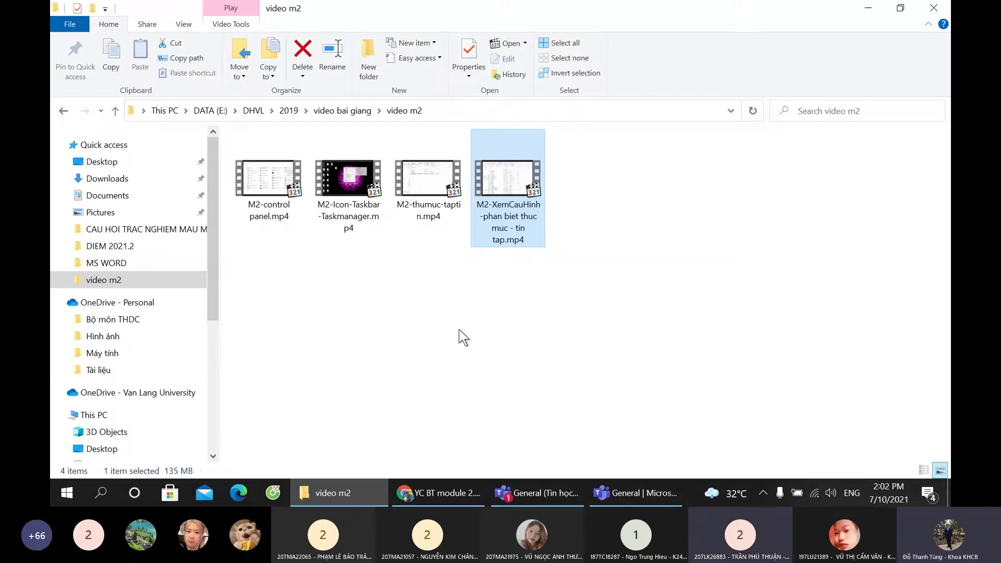
double_click(418, 194)
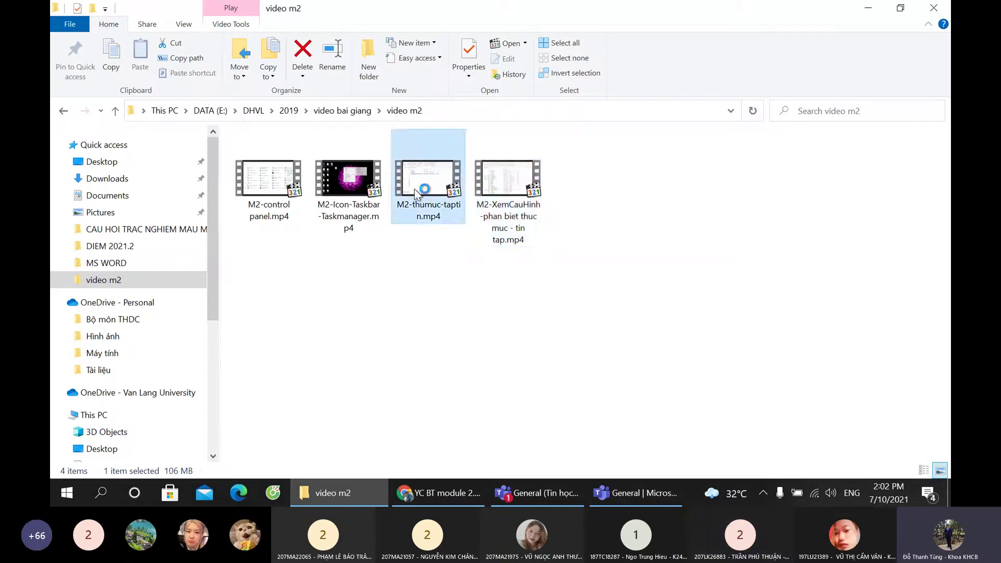
Step: Pause and maximize M2-thumuc-taptin.mp4, play it through to 16:45, then close the player
left_click(214, 418)
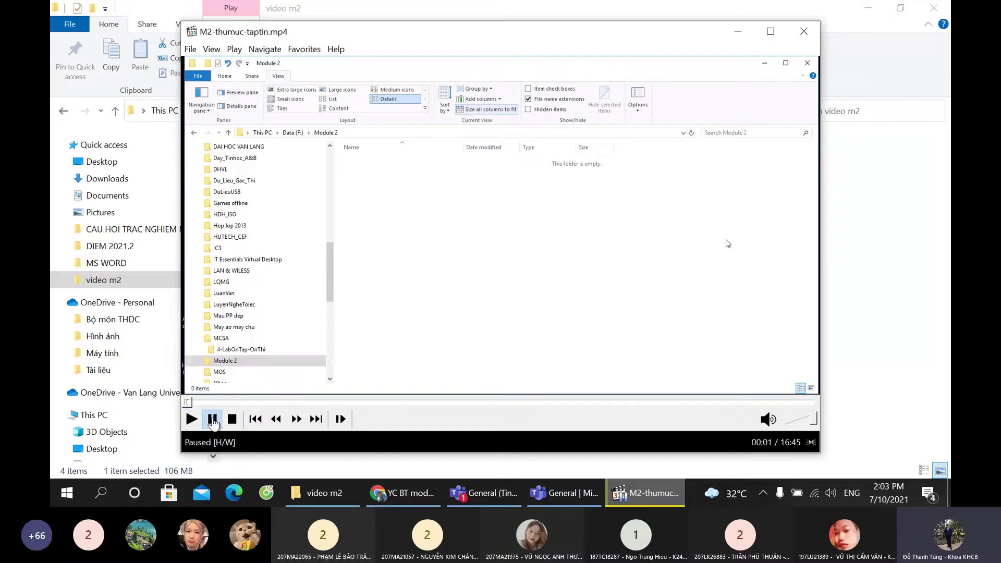
left_click(771, 31)
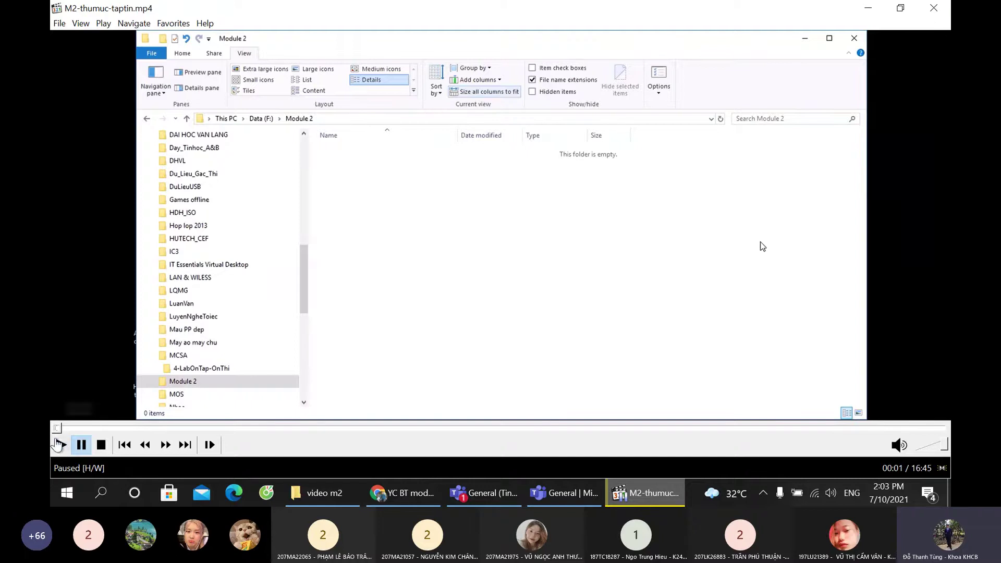
left_click(60, 445)
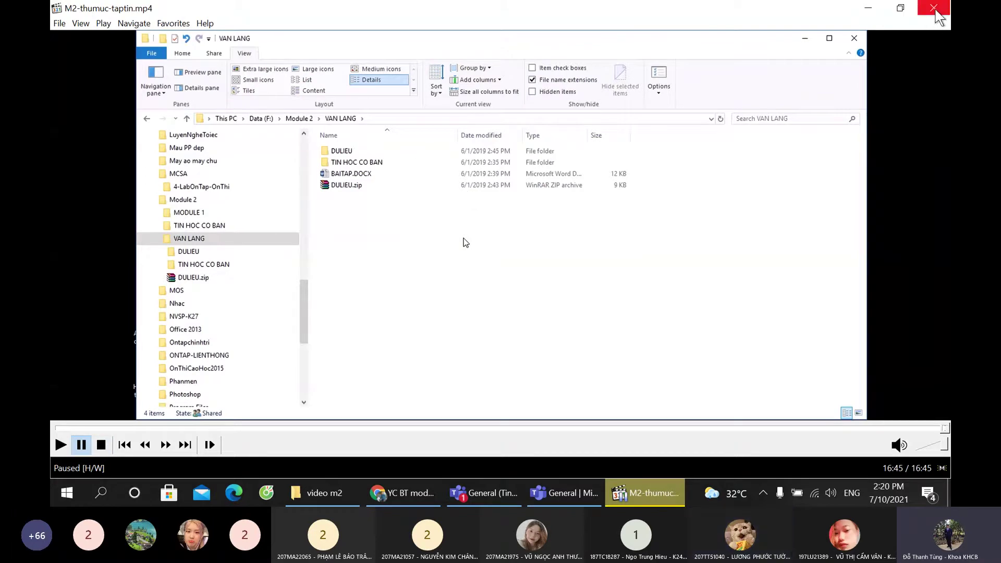
left_click(933, 8)
Step: Bring up the Teams General channel and scroll through its earlier posts
left_click(568, 487)
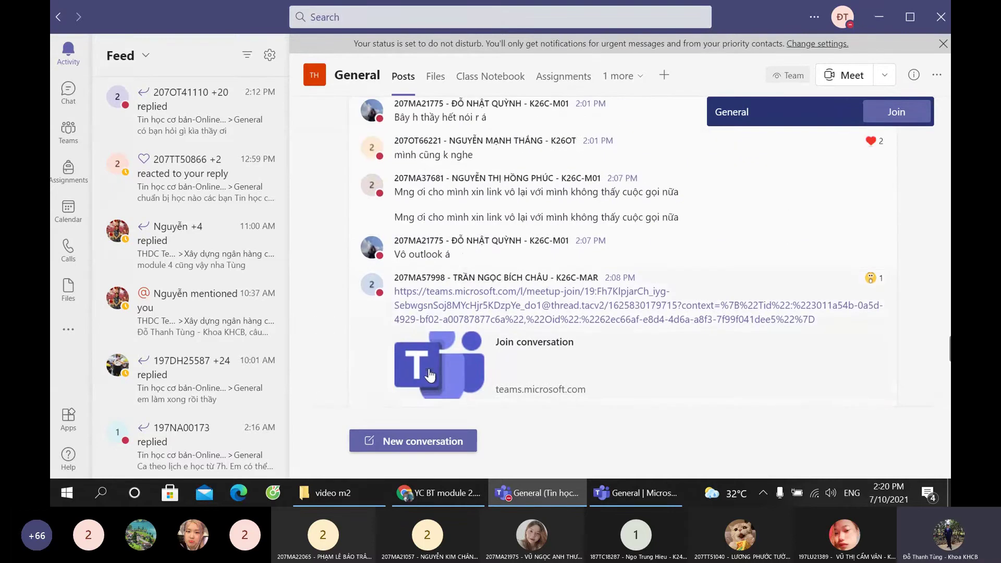
scroll(428, 372, "up", 4)
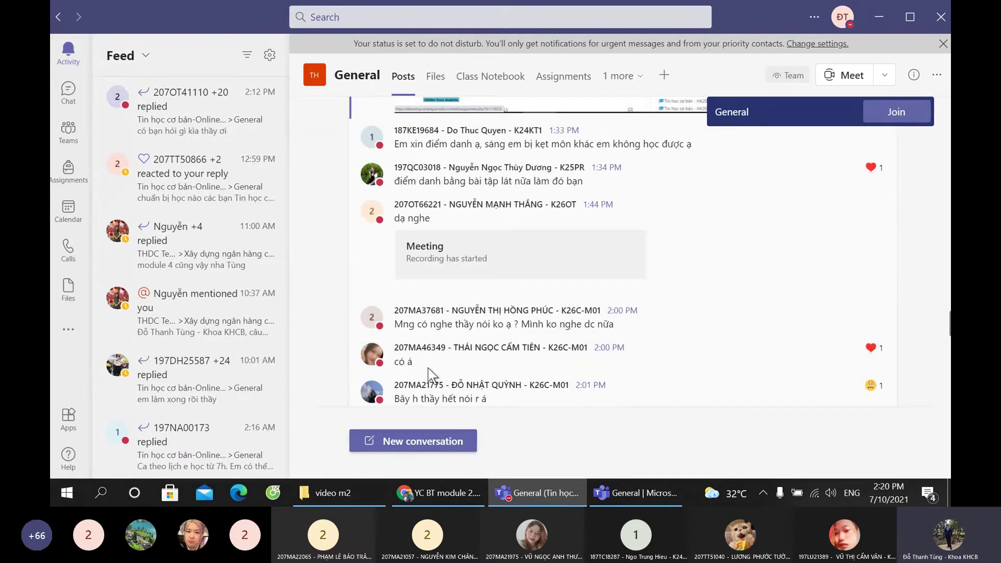
scroll(427, 367, "up", 5)
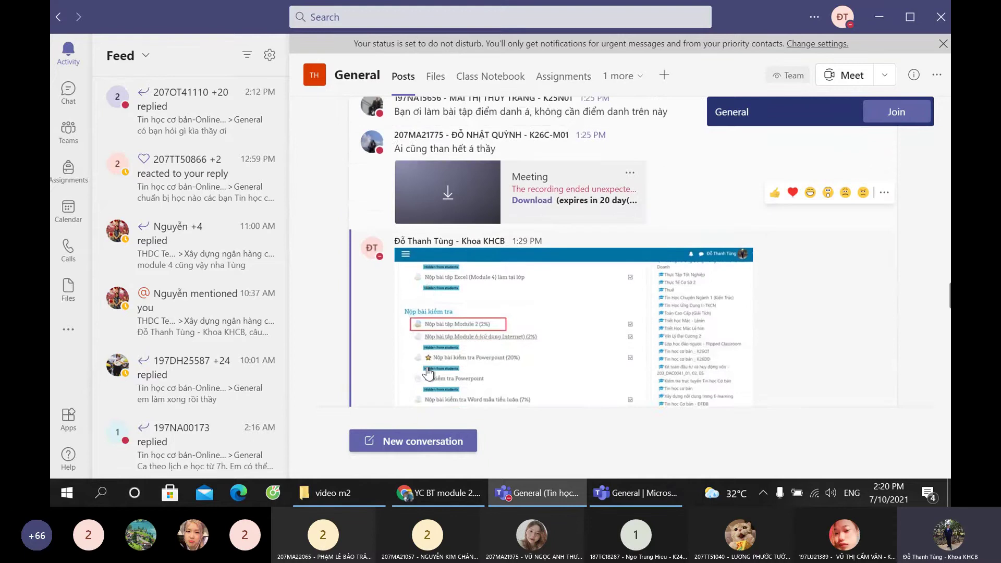
scroll(427, 367, "up", 6)
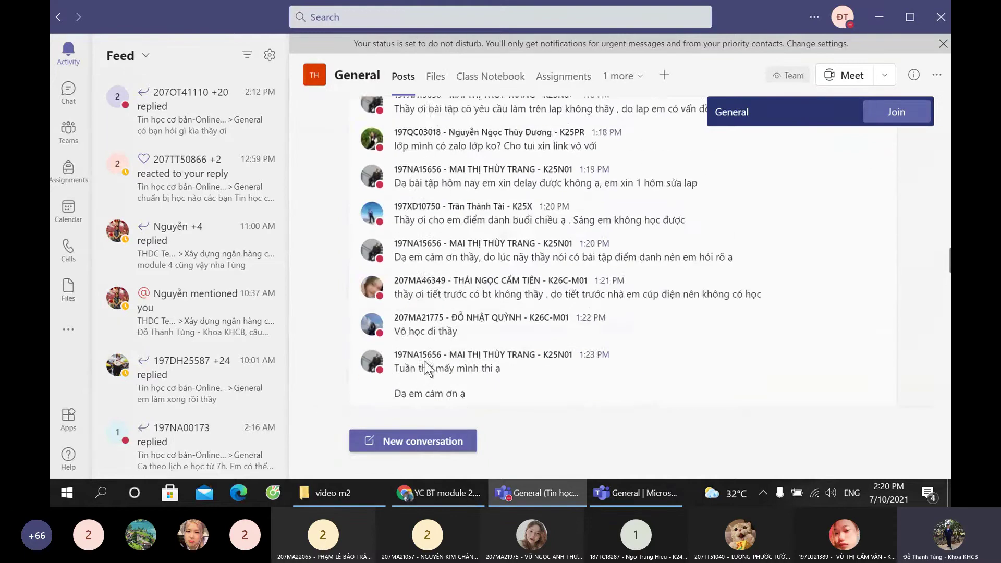
scroll(427, 367, "up", 8)
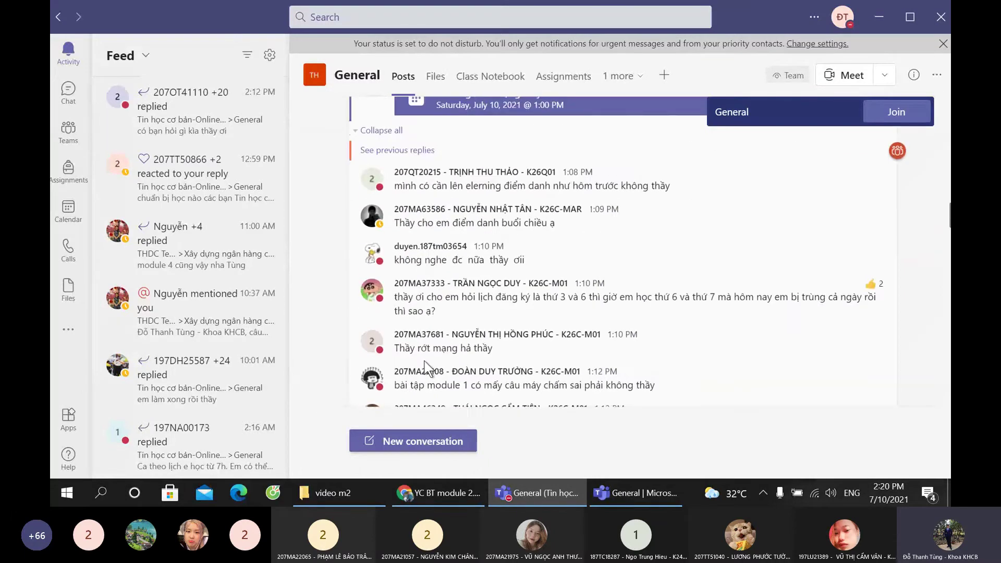
scroll(427, 367, "up", 10)
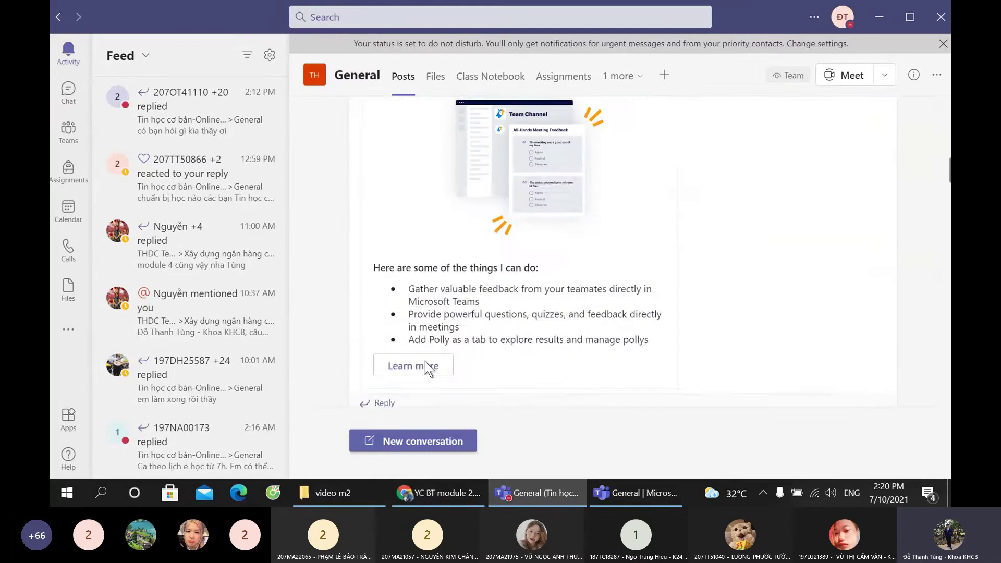
scroll(425, 365, "up", 3)
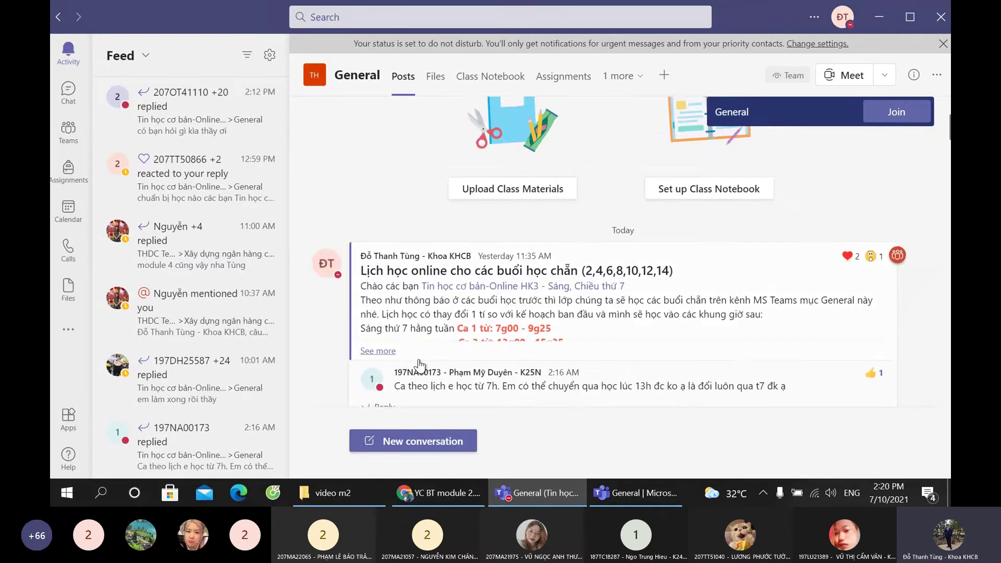
scroll(396, 360, "down", 5)
scroll(394, 351, "down", 4)
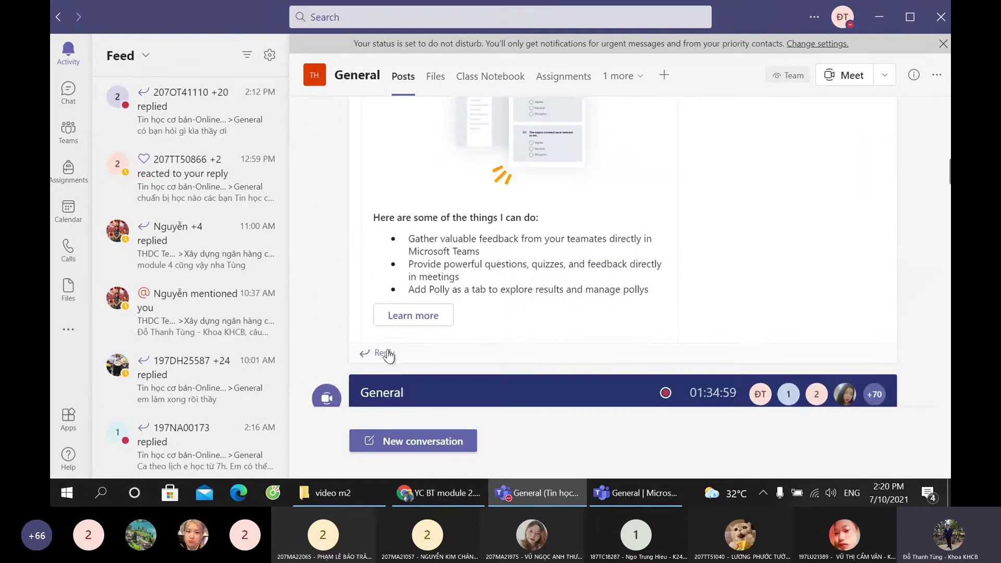
scroll(391, 352, "up", 4)
scroll(359, 204, "up", 5)
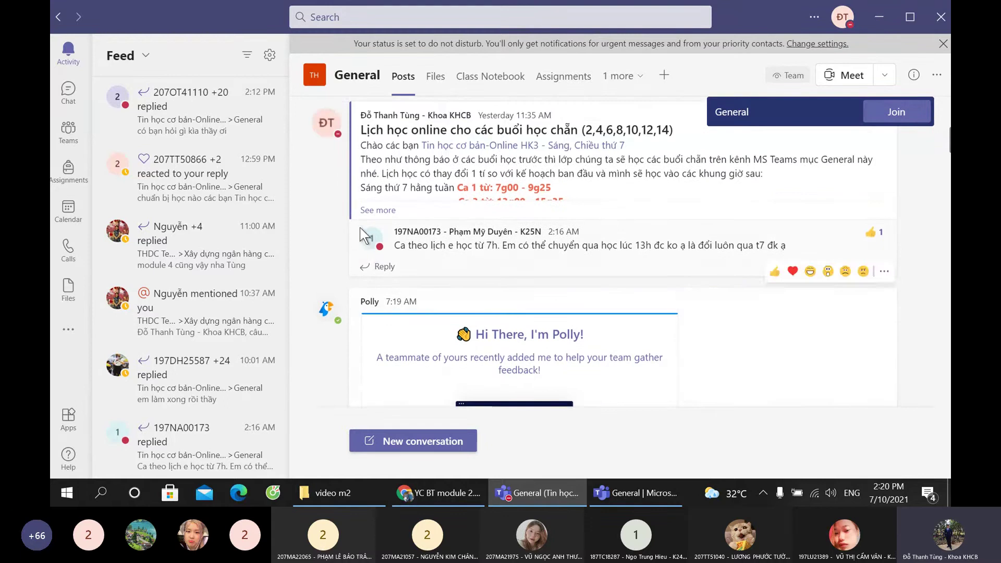
scroll(351, 260, "down", 3)
scroll(351, 267, "down", 15)
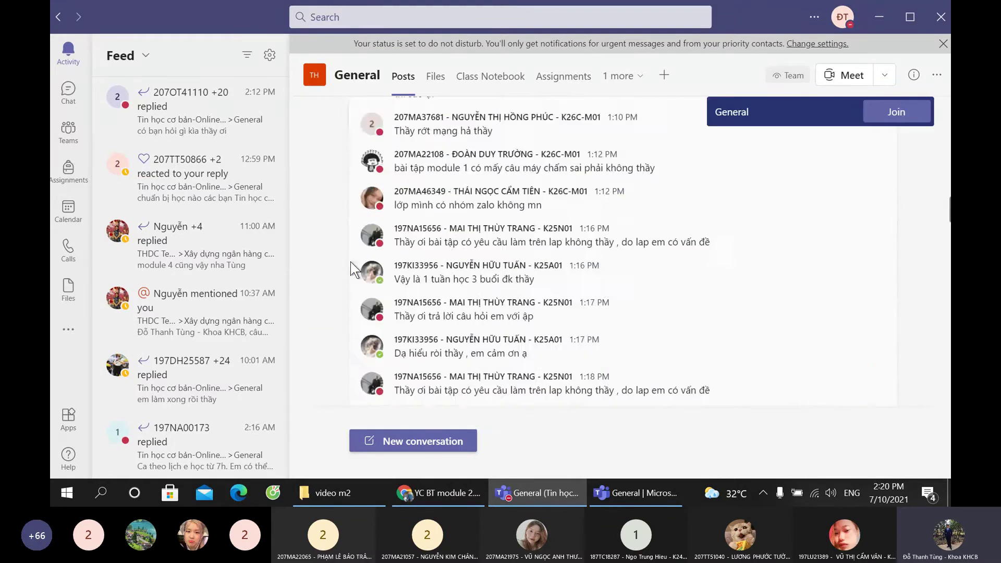
scroll(351, 269, "up", 10)
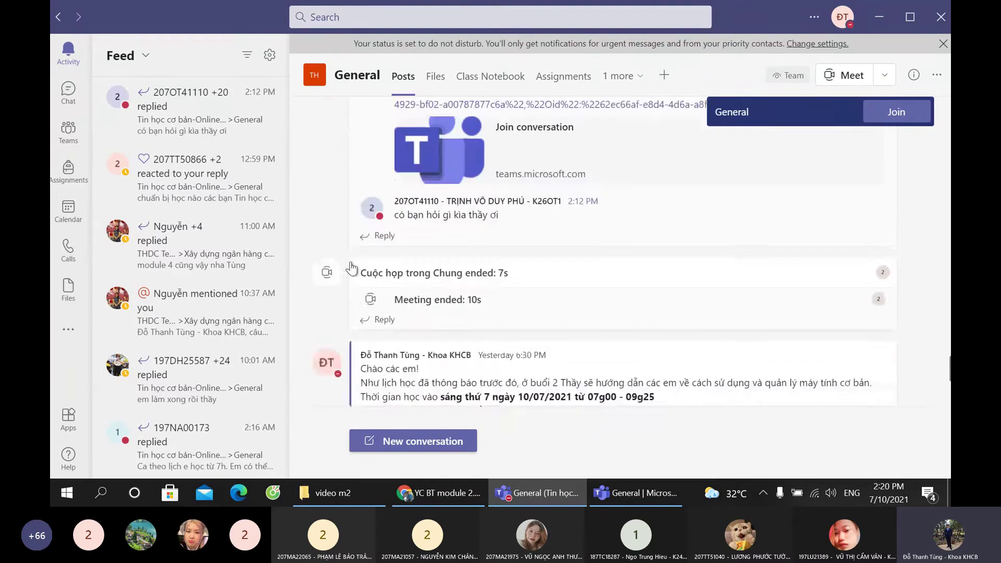
scroll(351, 269, "down", 4)
Step: Expand all replies under the Chương 2 meeting post, including the earlier replies
left_click(396, 211)
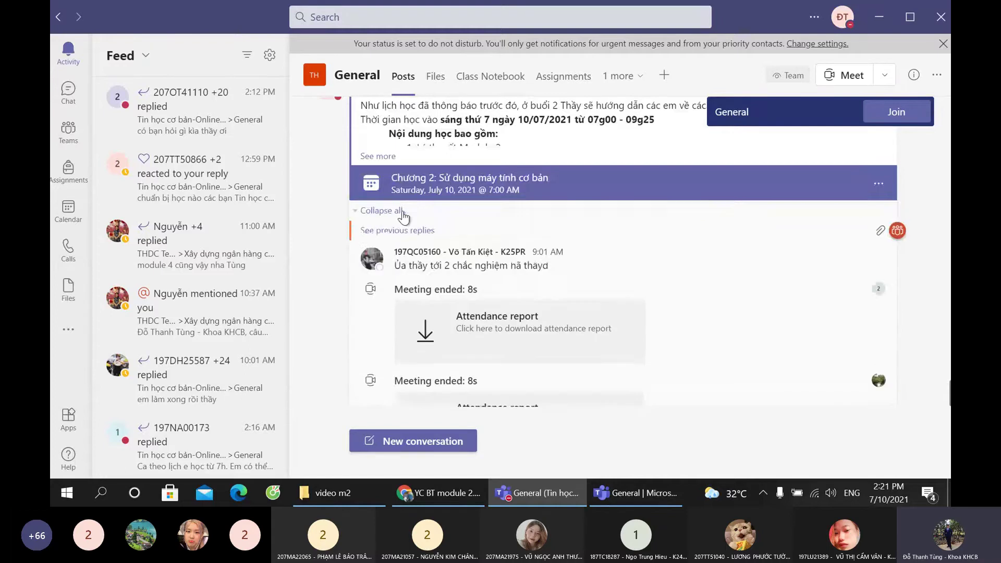
scroll(395, 263, "down", 5)
scroll(392, 256, "down", 10)
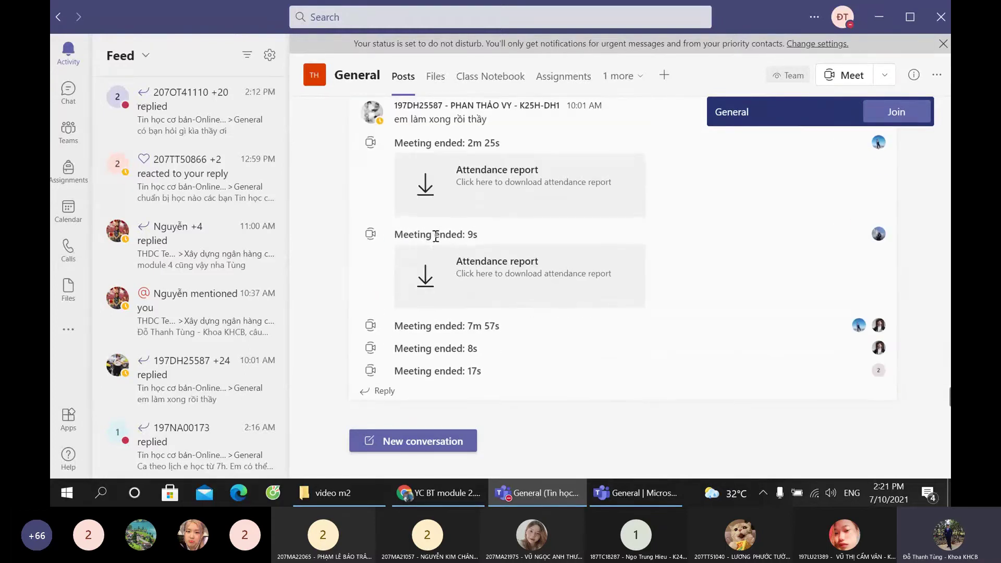
scroll(396, 250, "up", 10)
scroll(431, 244, "up", 10)
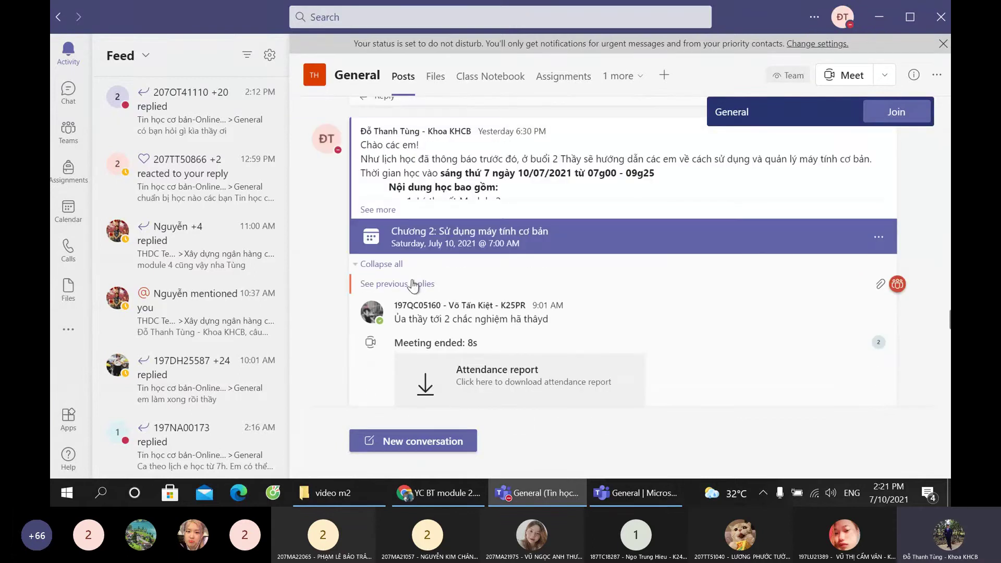
left_click(413, 284)
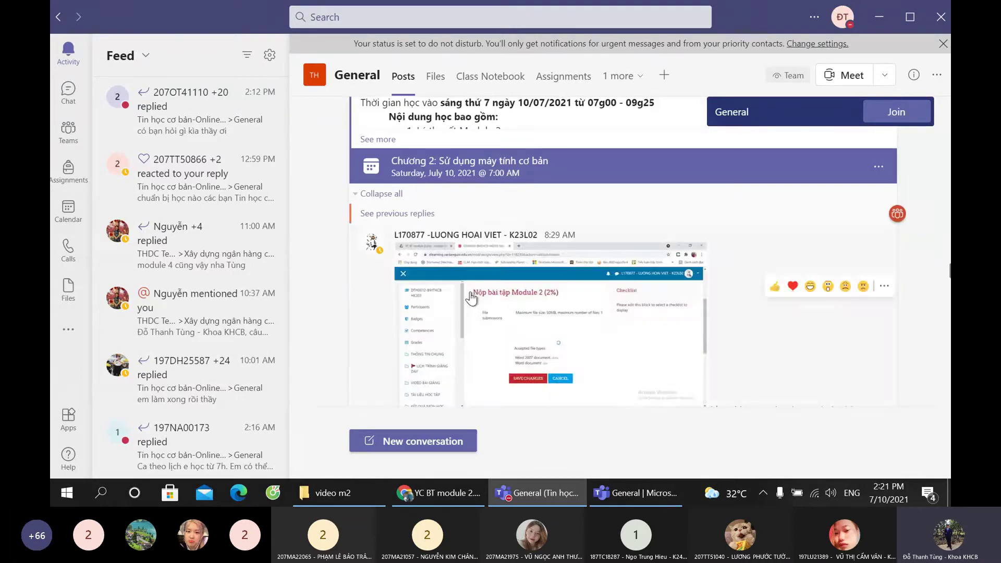
scroll(472, 297, "up", 4)
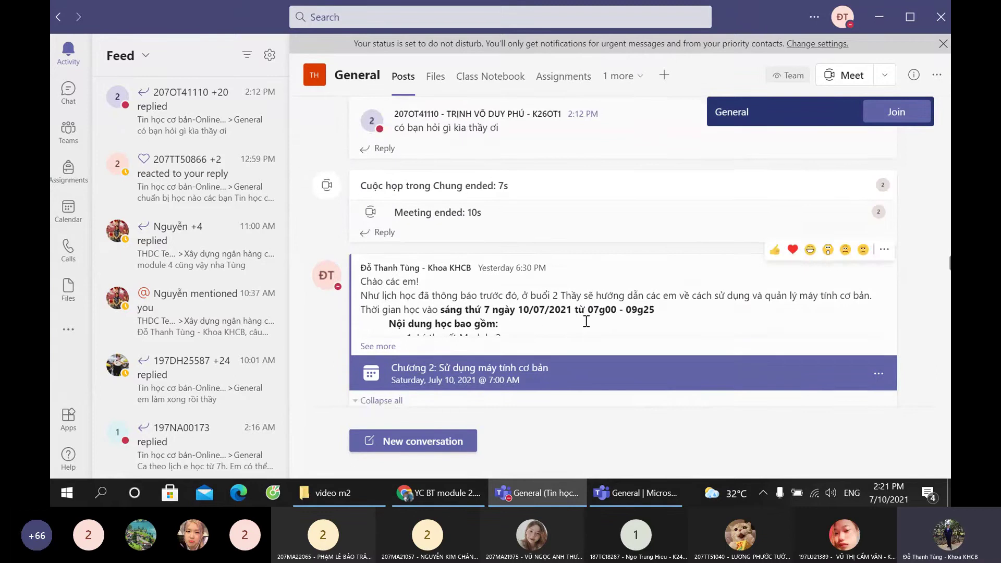
scroll(586, 322, "down", 10)
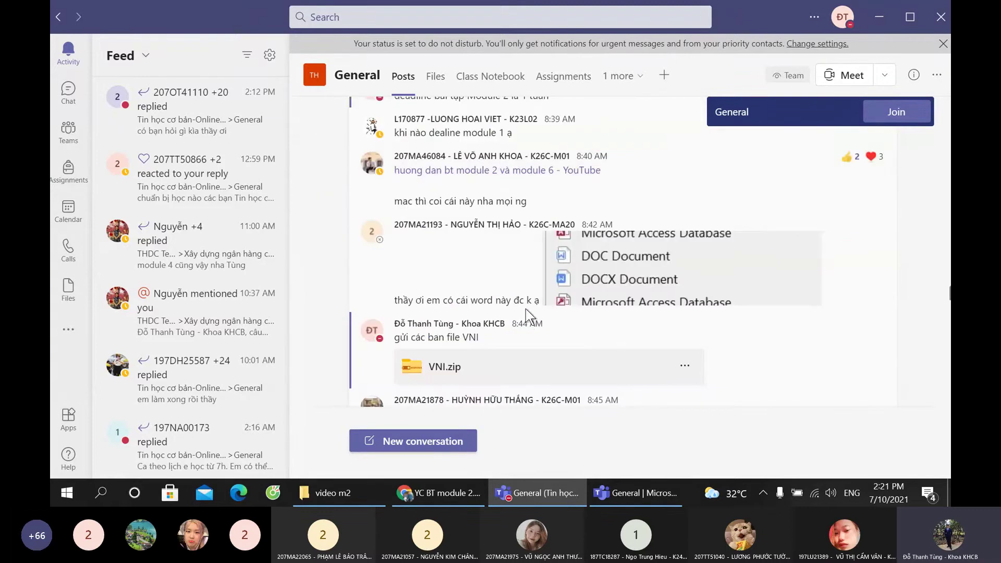
Step: Copy the YouTube tutorial link from the post and return to the meeting window
right_click(482, 176)
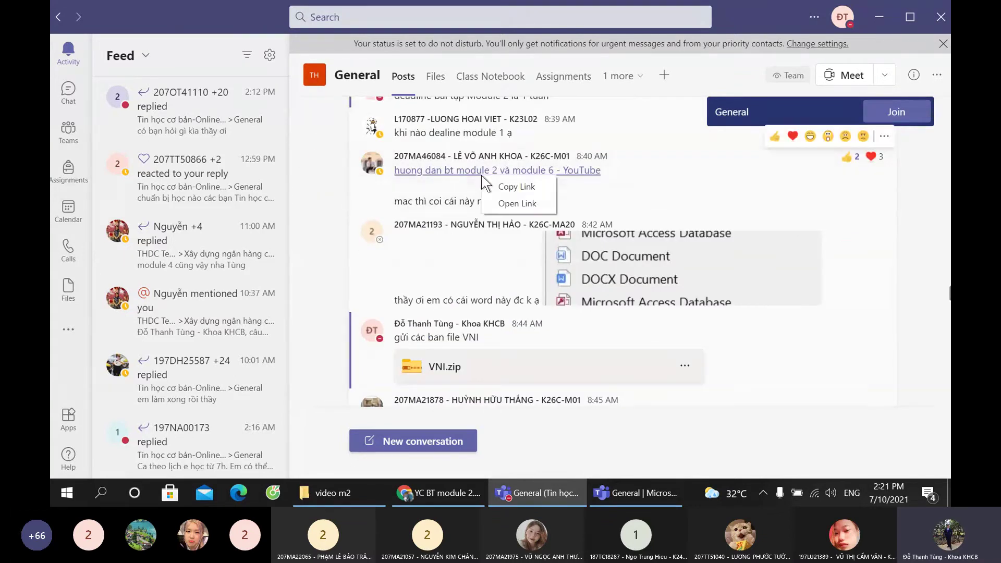
left_click(506, 190)
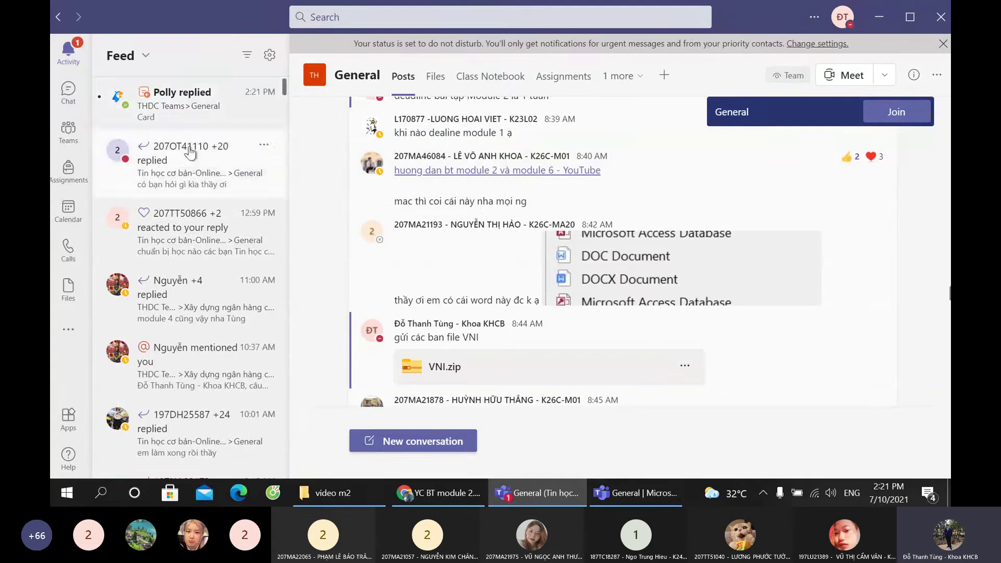
left_click(633, 492)
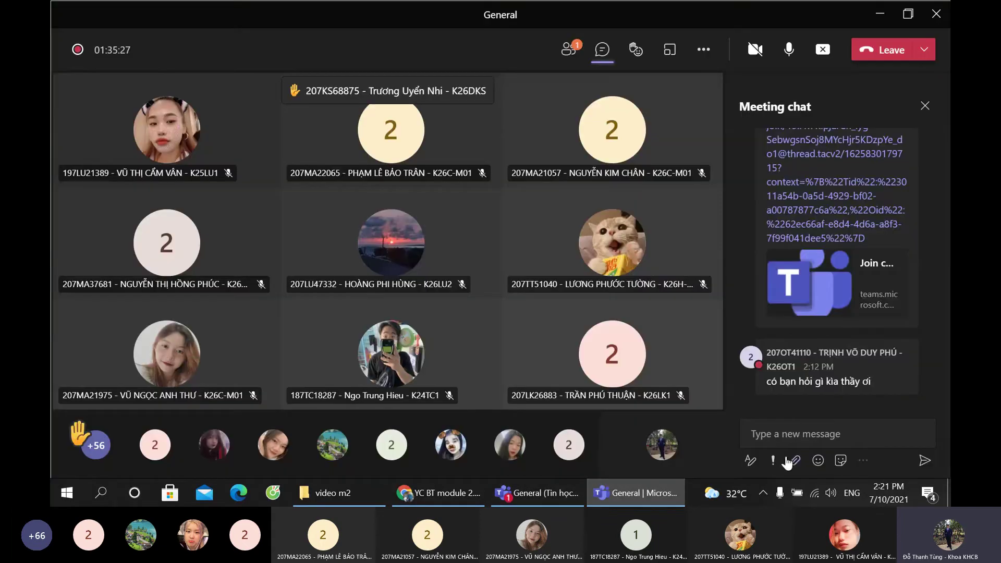
Step: Post the copied YouTube link and a 'kênh macbook' message in the meeting chat
left_click(796, 429)
type("https://www.youtube.com/watch?v=cSrDZVn7G70")
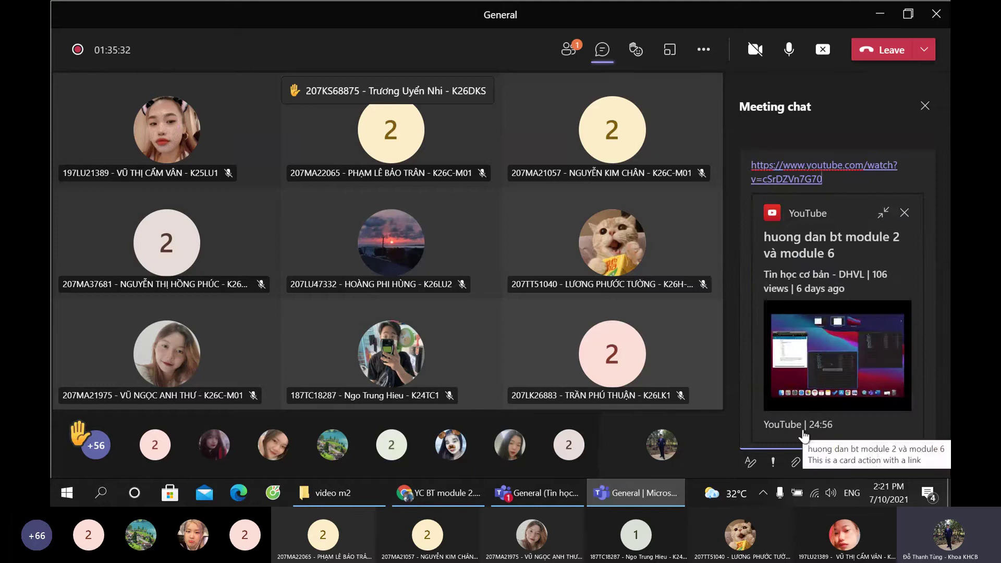
key("Return")
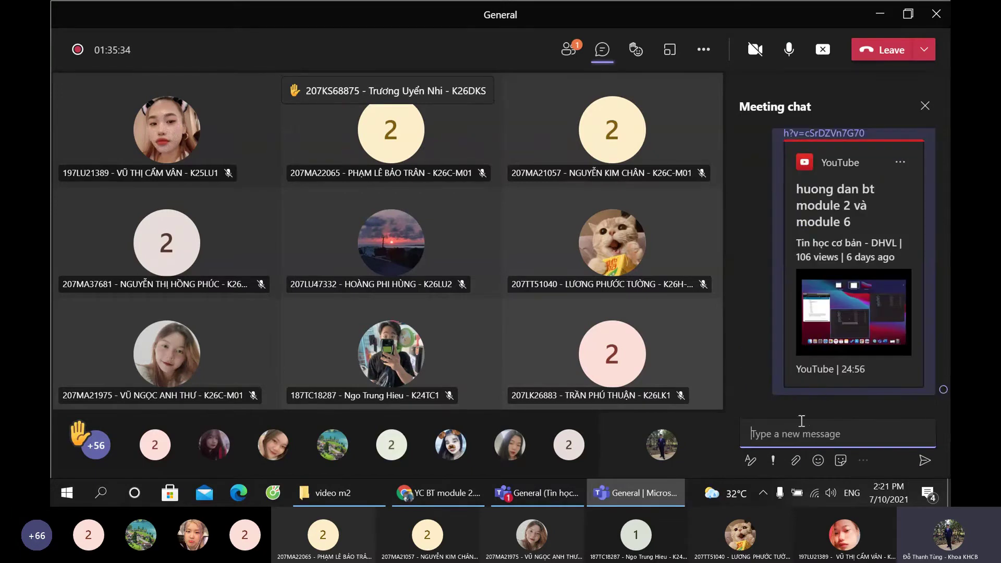
type("kênh macbook")
key("Return")
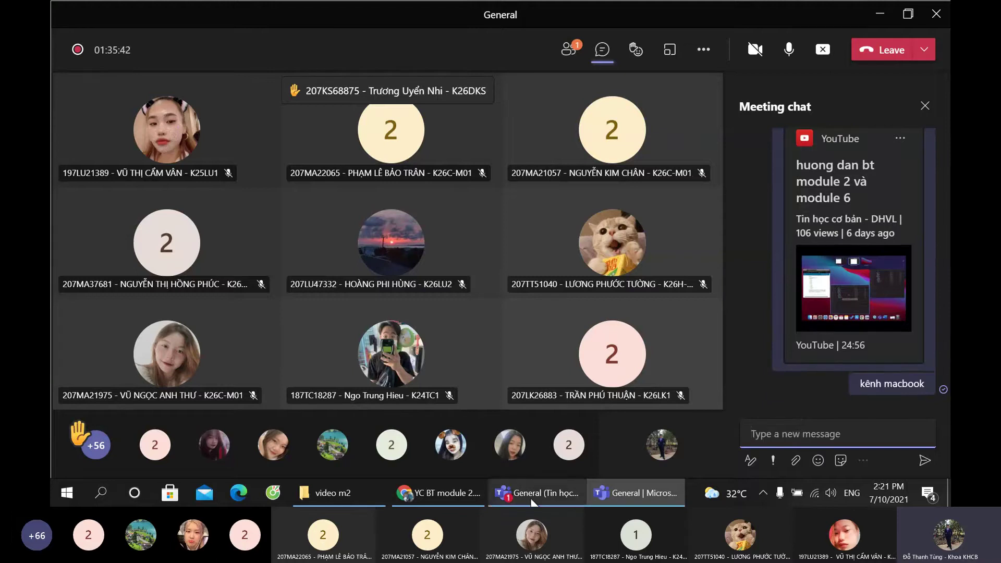
Step: Open the YouTube tutorial from the General channel post and jump ahead to 1:26
key("alt+Tab")
scroll(563, 329, "up", 3)
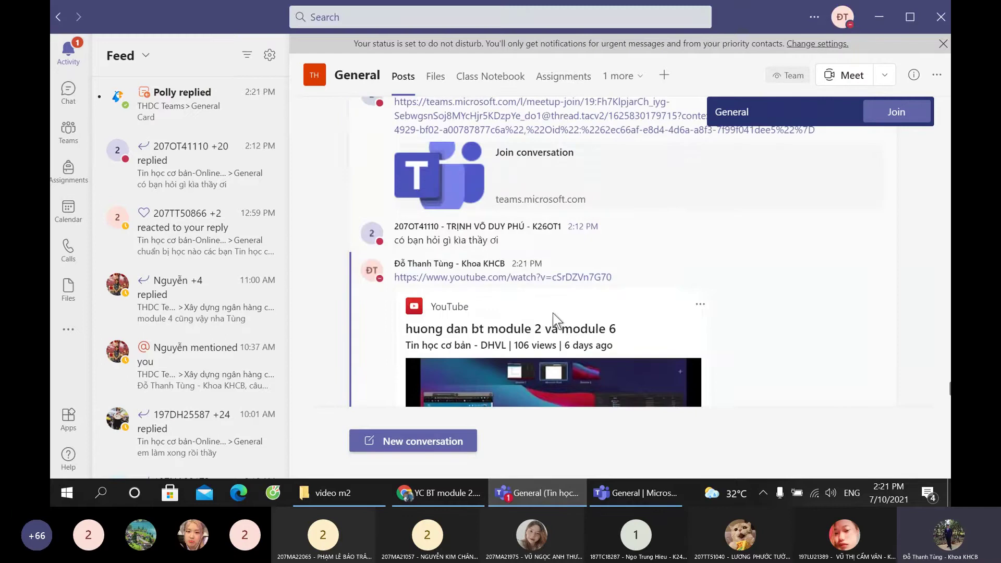
scroll(554, 308, "down", 3)
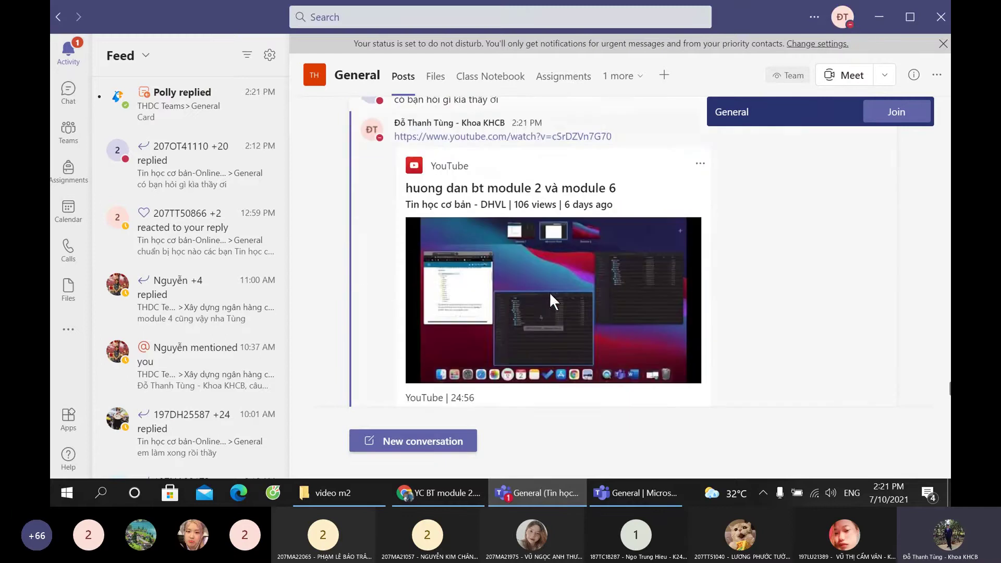
left_click(505, 136)
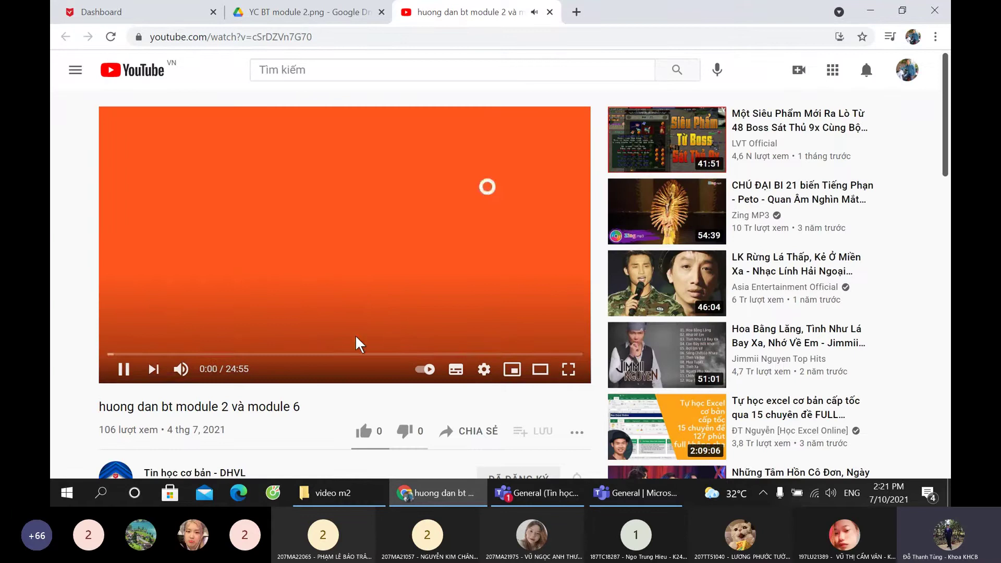
left_click(134, 359)
left_click(134, 360)
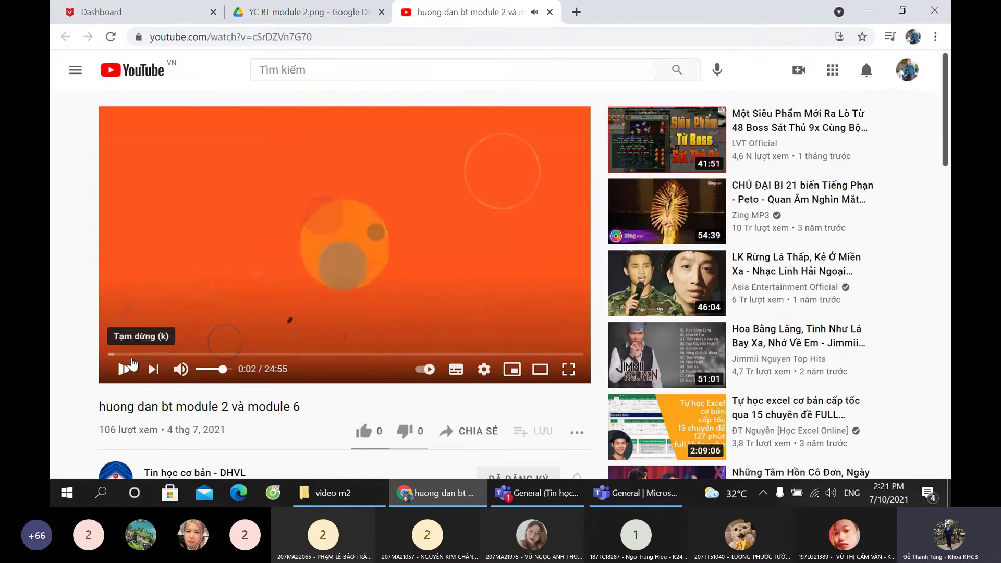
left_click(135, 355)
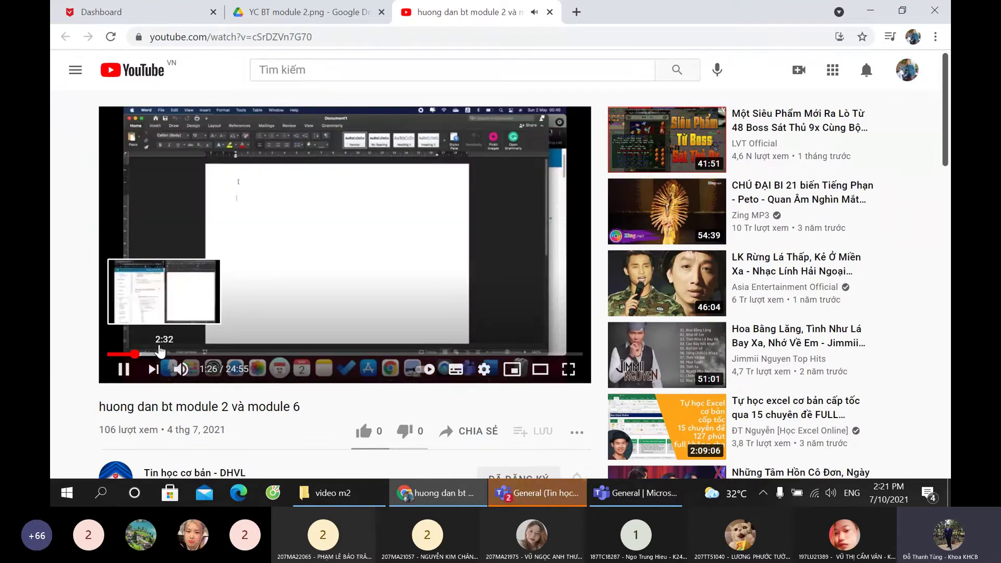
Step: Skip the tutorial back to 0:43, then close the YouTube tab
left_click(121, 355)
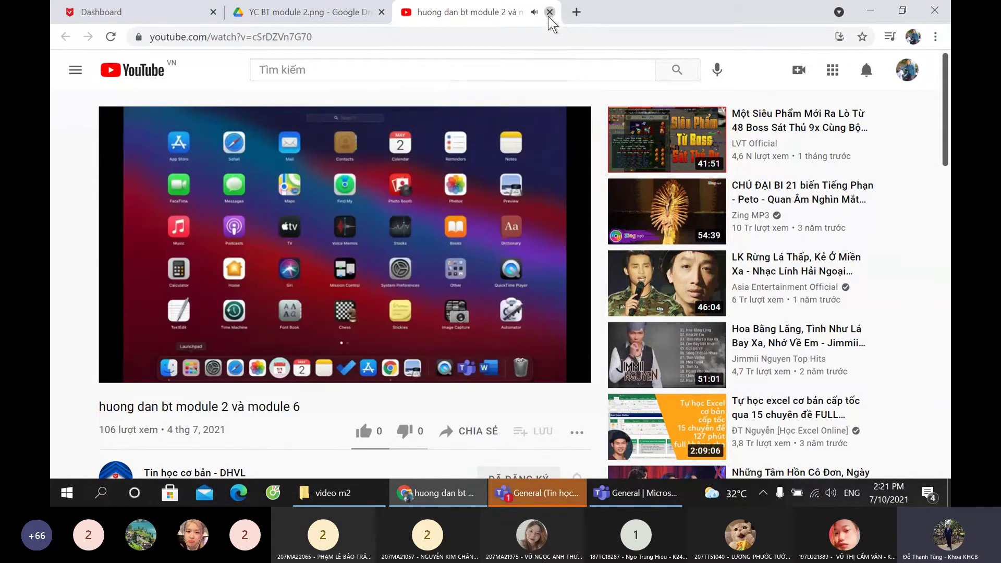
left_click(549, 13)
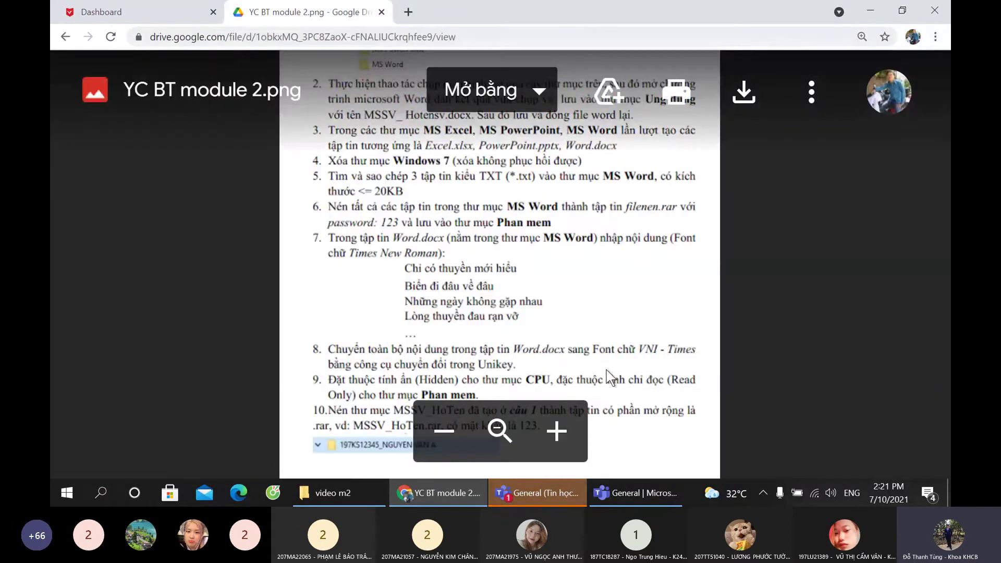
Step: Check the Teams meeting window and scroll its chat
left_click(617, 501)
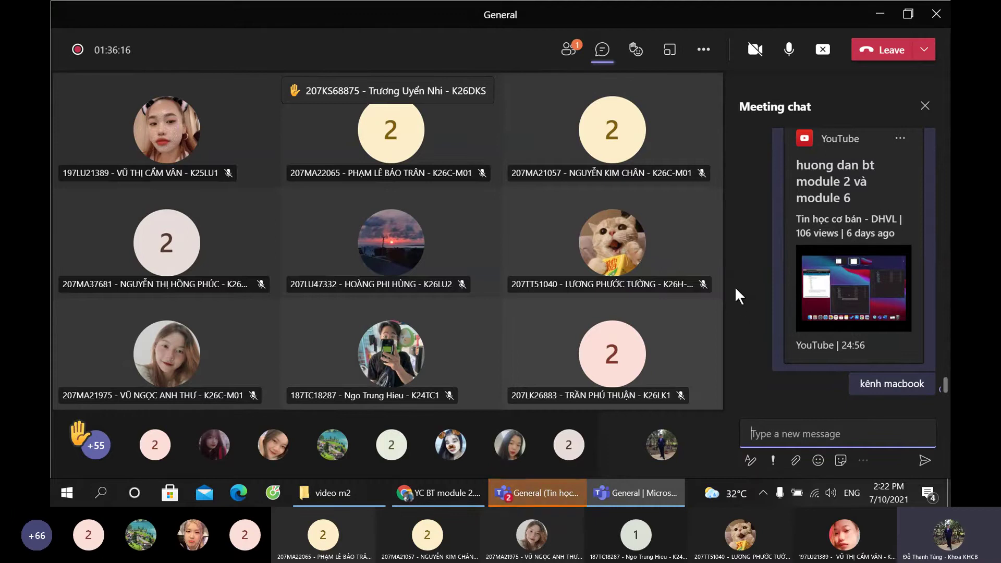
scroll(761, 336, "up", 1)
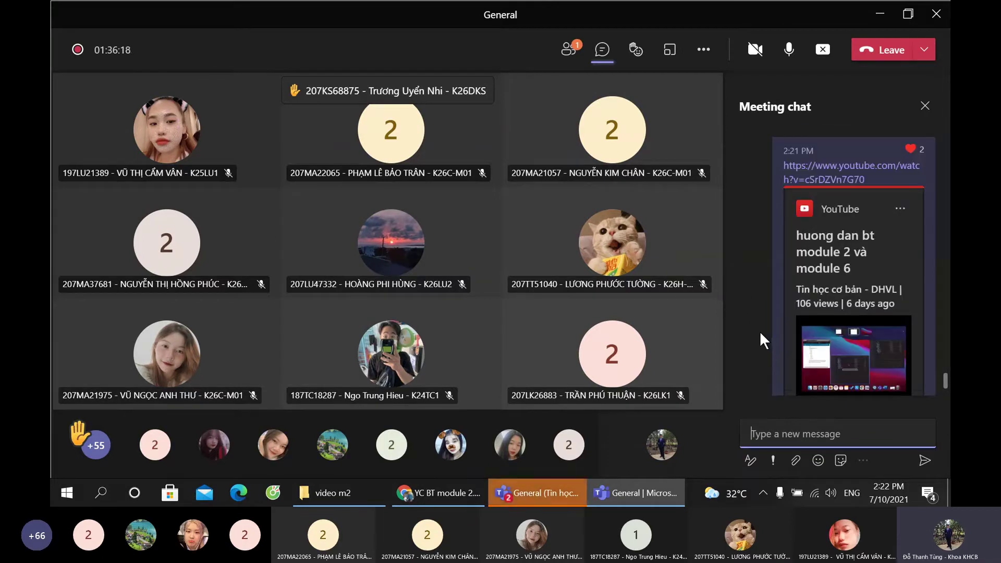
scroll(759, 330, "down", 1)
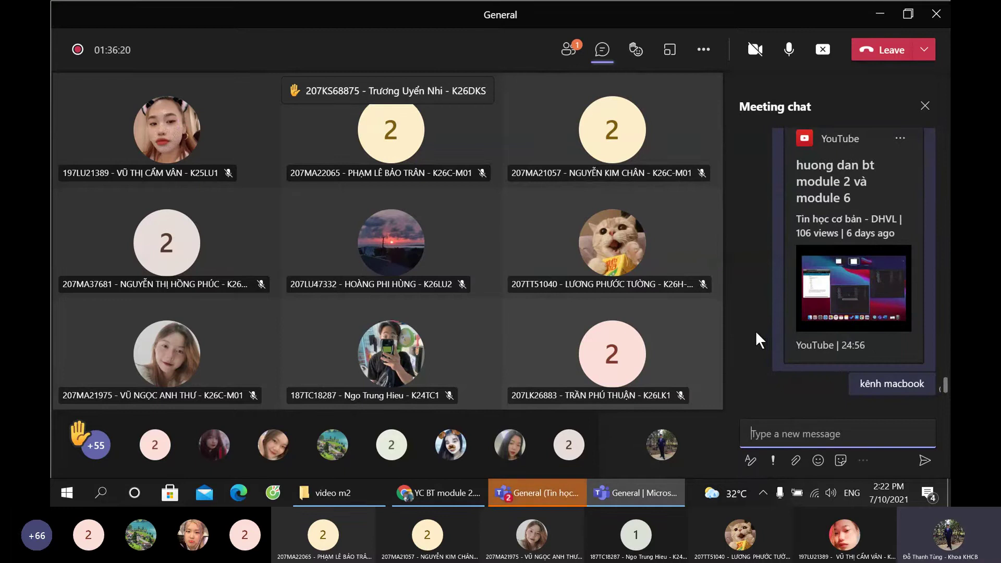
Step: Return to the Google Drive assignment image and zoom out to show the BÀI TẬP MODULE 2 title
left_click(473, 489)
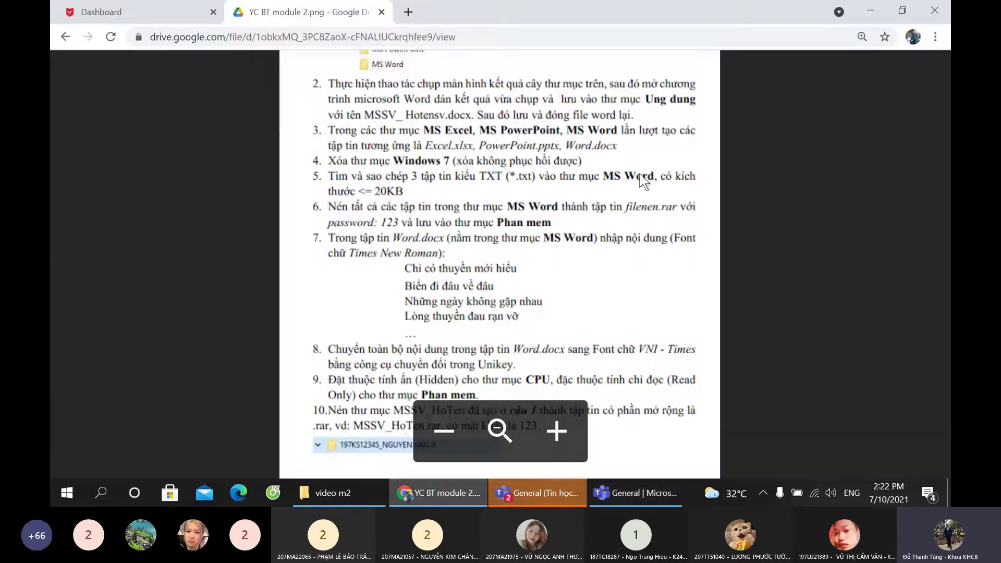
scroll(565, 234, "up", 5)
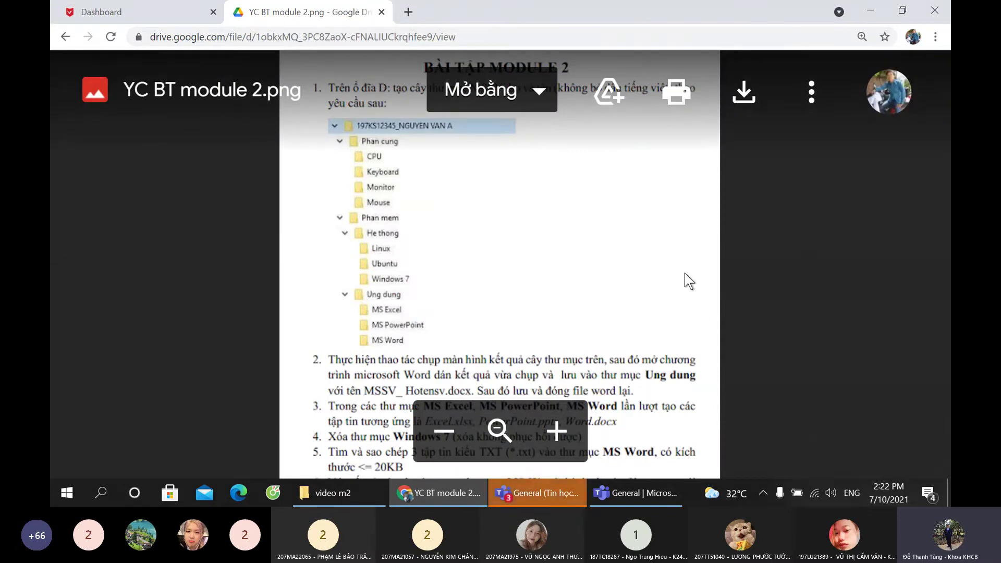
left_click(441, 431)
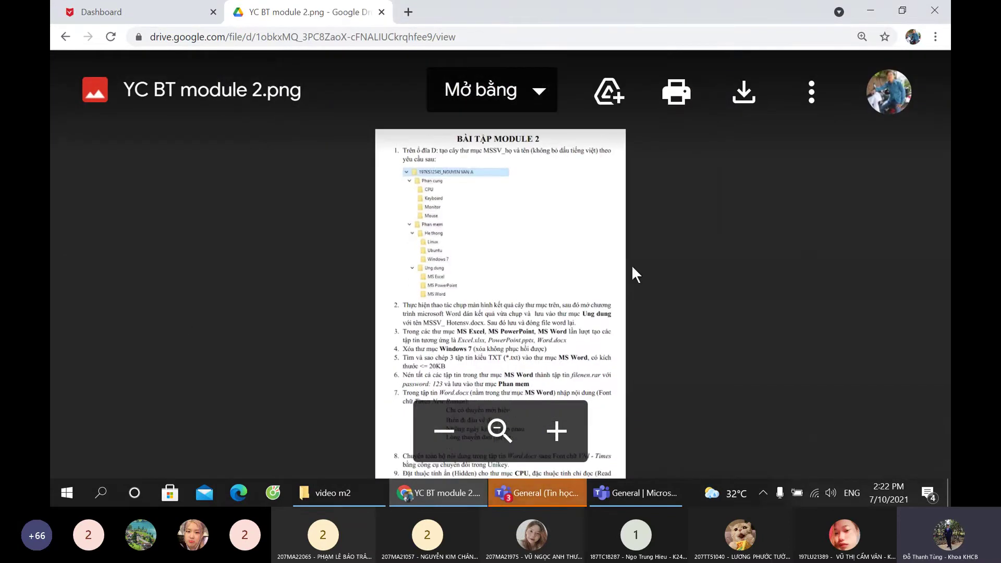
scroll(518, 251, "up", 1)
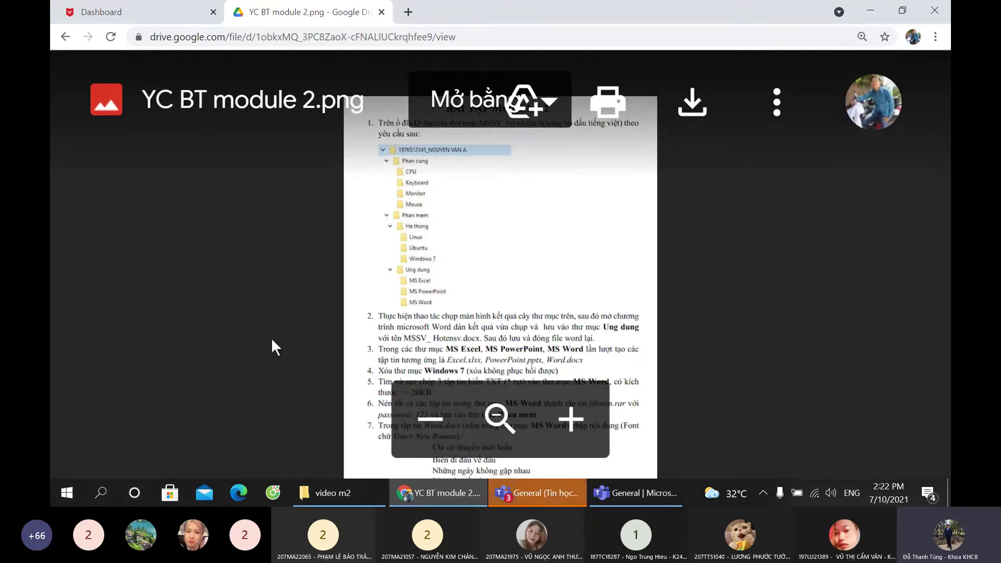
mouse_move(609, 478)
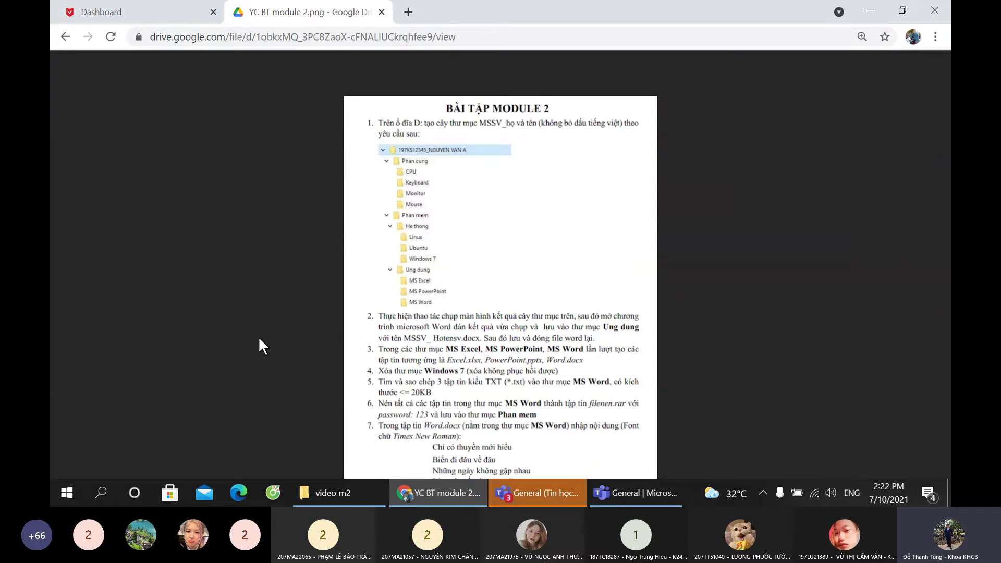
Step: Open DATA (E:) and permanently delete the old student module 2 folder
left_click(336, 492)
scroll(115, 375, "down", 3)
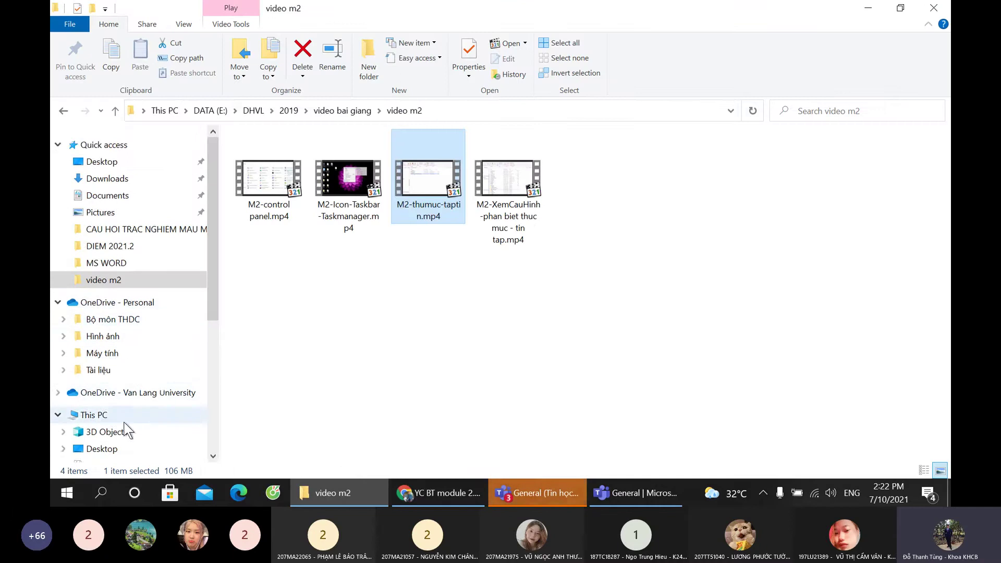
scroll(116, 376, "down", 3)
left_click(120, 348)
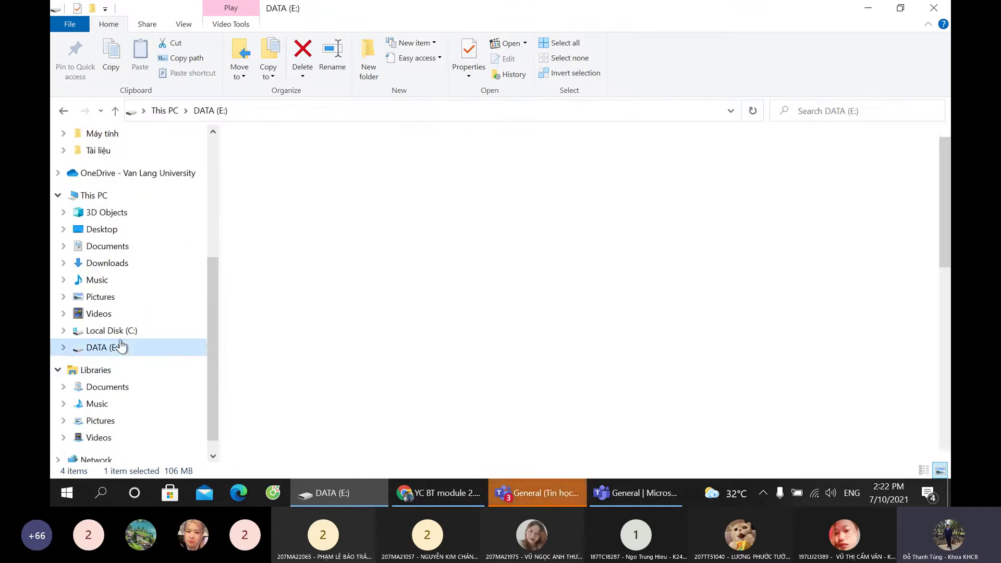
left_click(327, 158)
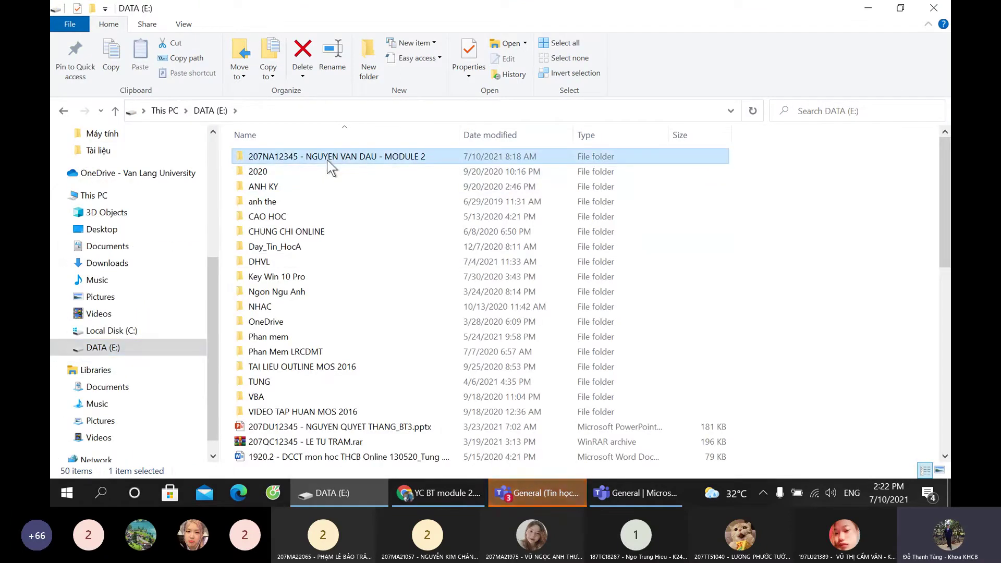
key("Delete")
left_click(541, 288)
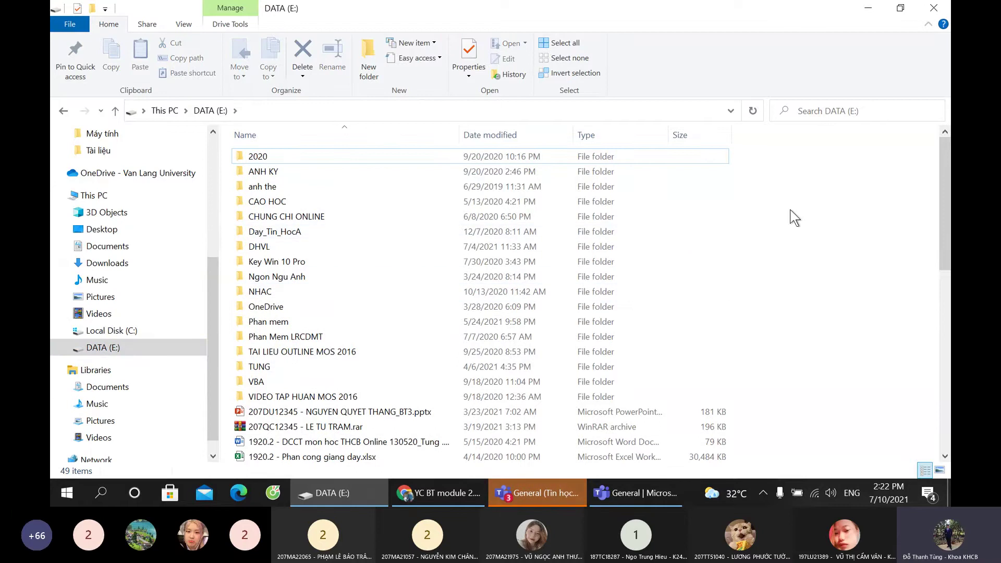
Step: Create a DATA (E:) folder named with the student ID, full name and 'MODULE 2', and open it
right_click(791, 185)
mouse_move(835, 359)
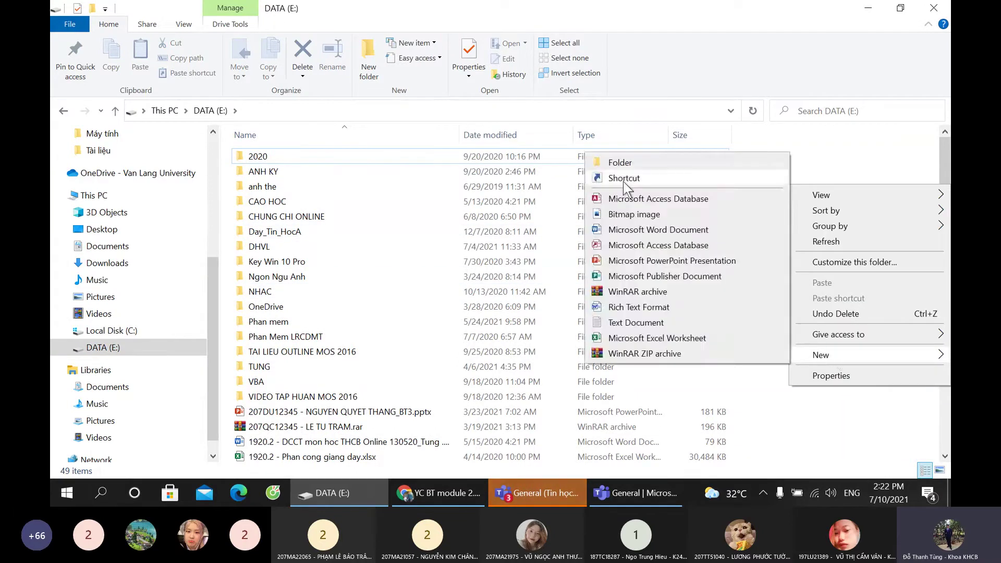
left_click(623, 165)
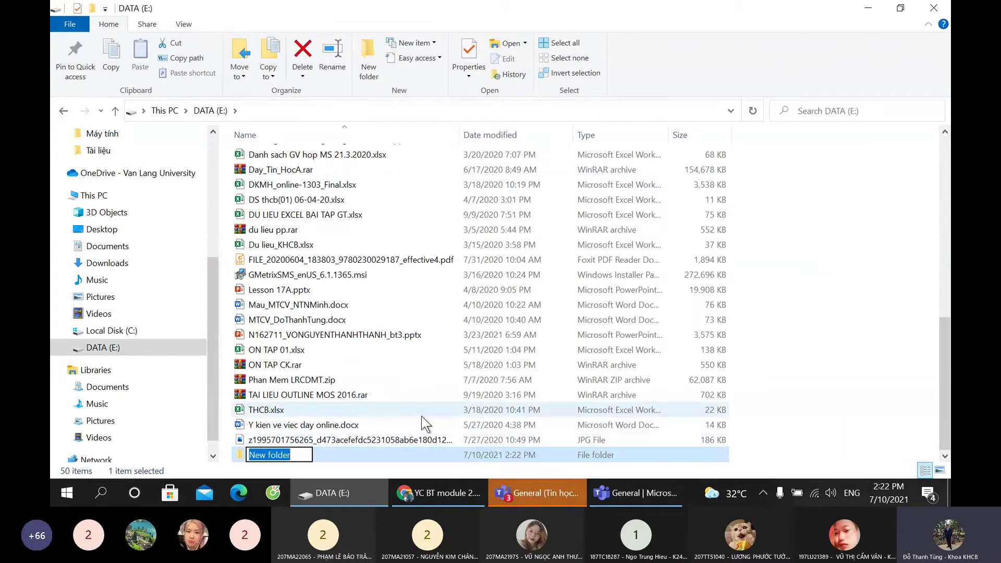
type("207")
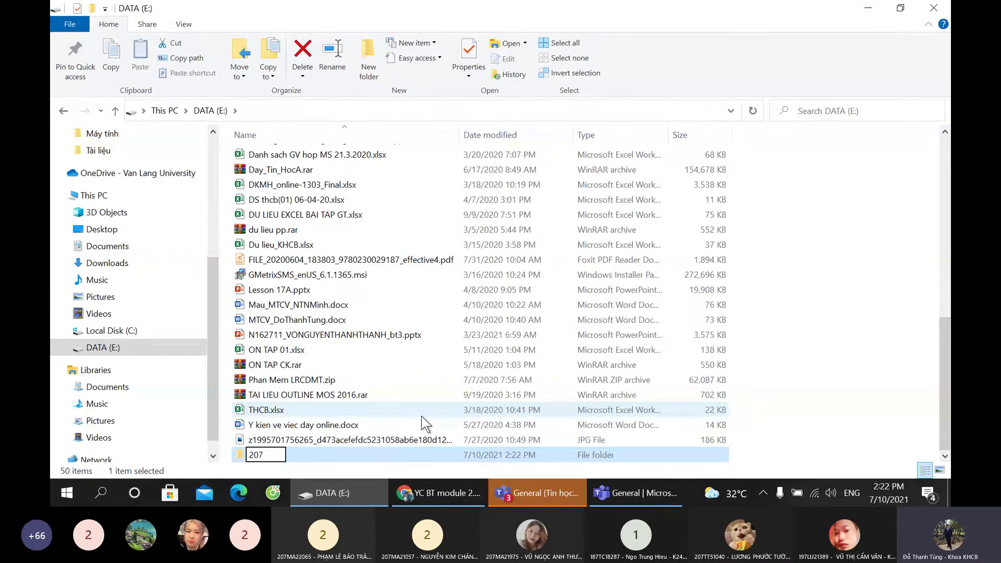
type("NA12345")
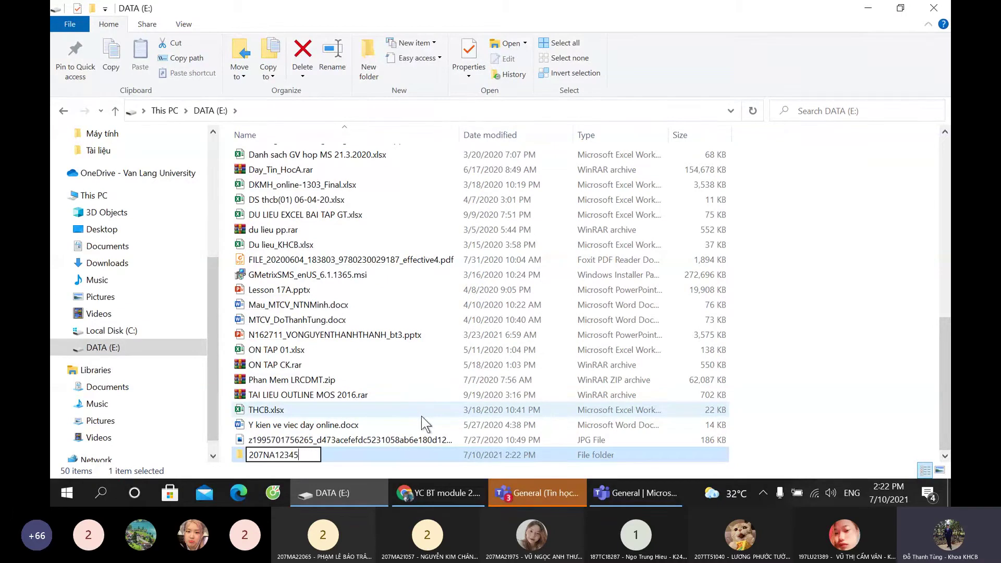
type(" - NGUYEN V")
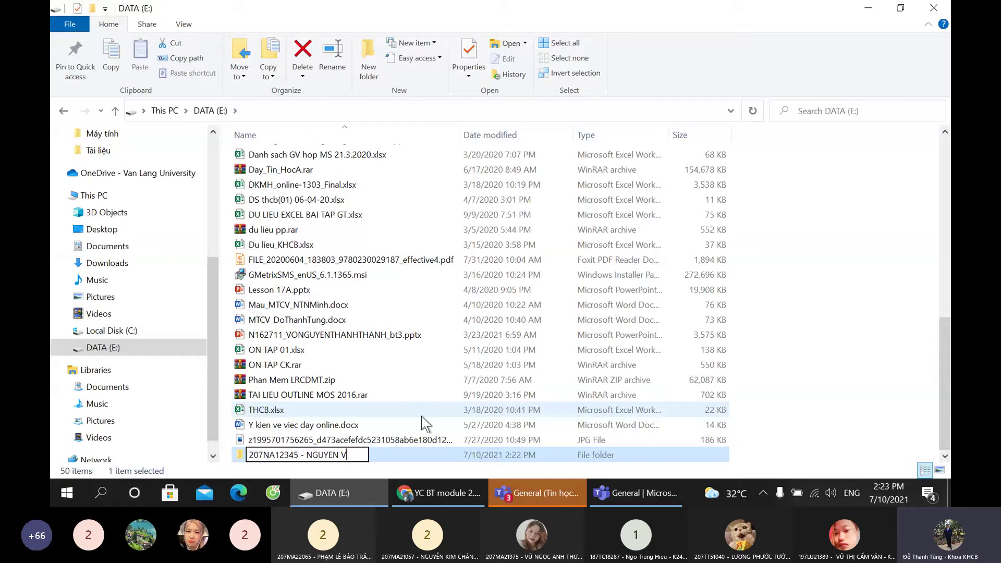
type("AN TEO")
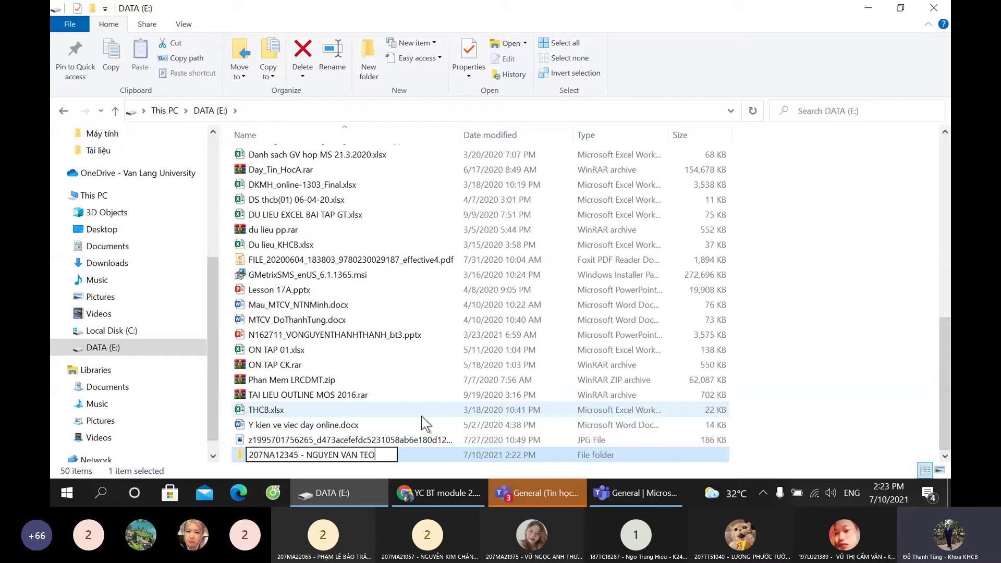
type(" - MODULE 2")
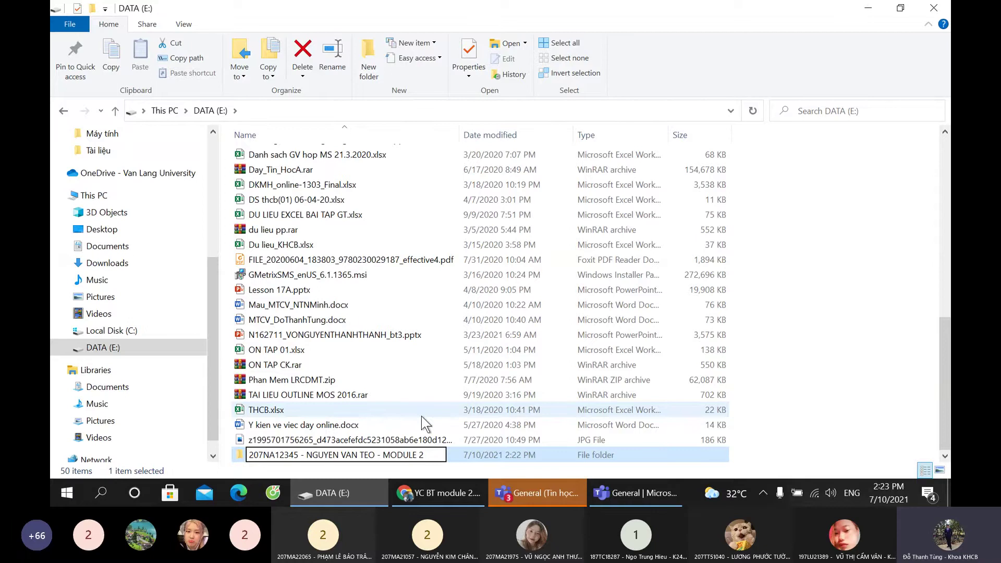
key("Return")
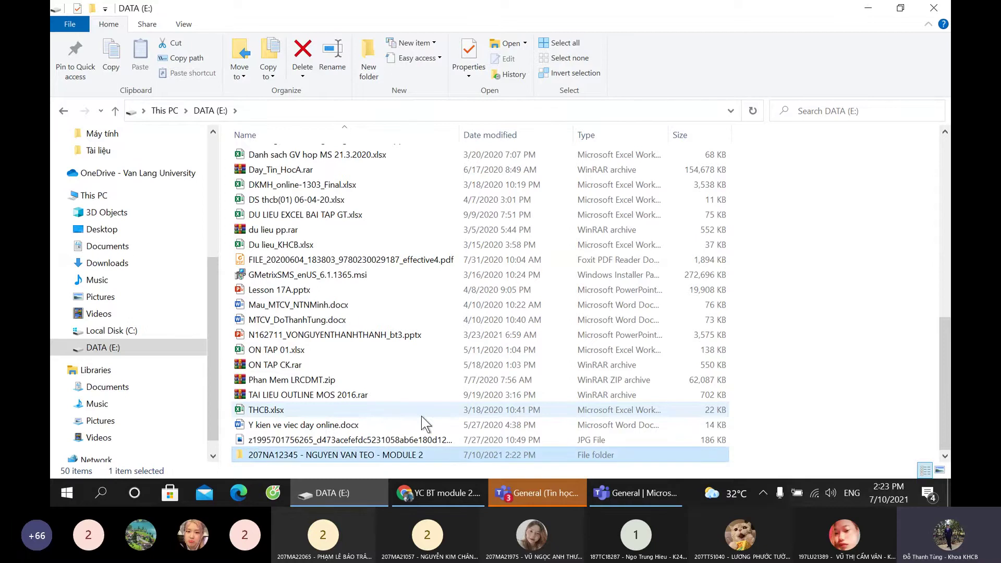
key("Return")
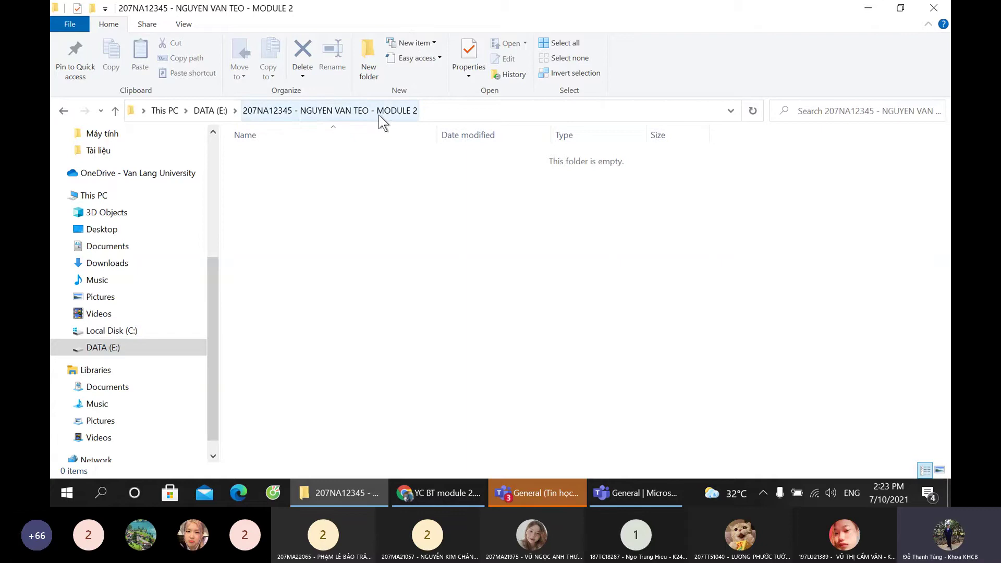
left_click(361, 119)
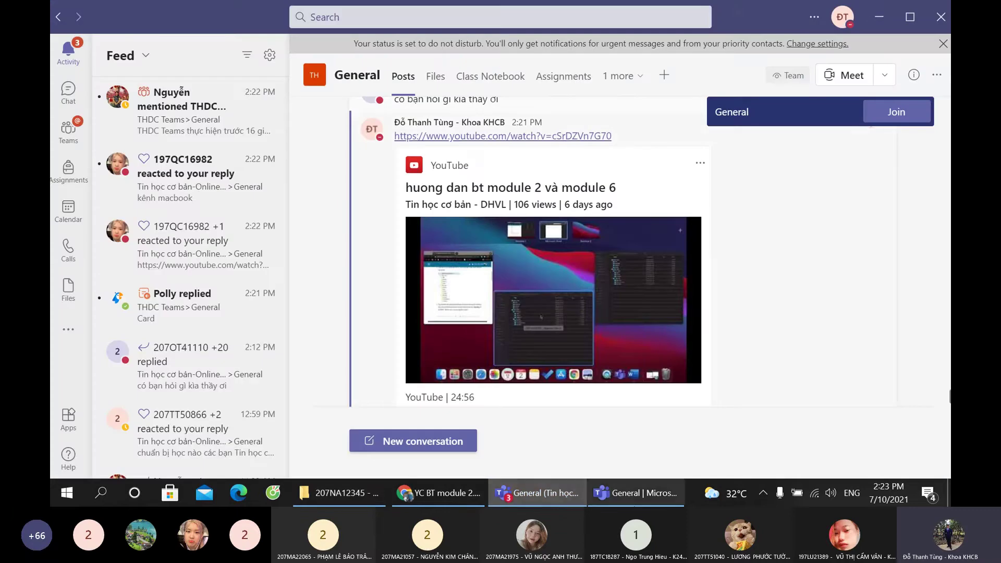
Step: Check the Teams channel posts and meeting, then return to the assignment image in Chrome
left_click(636, 493)
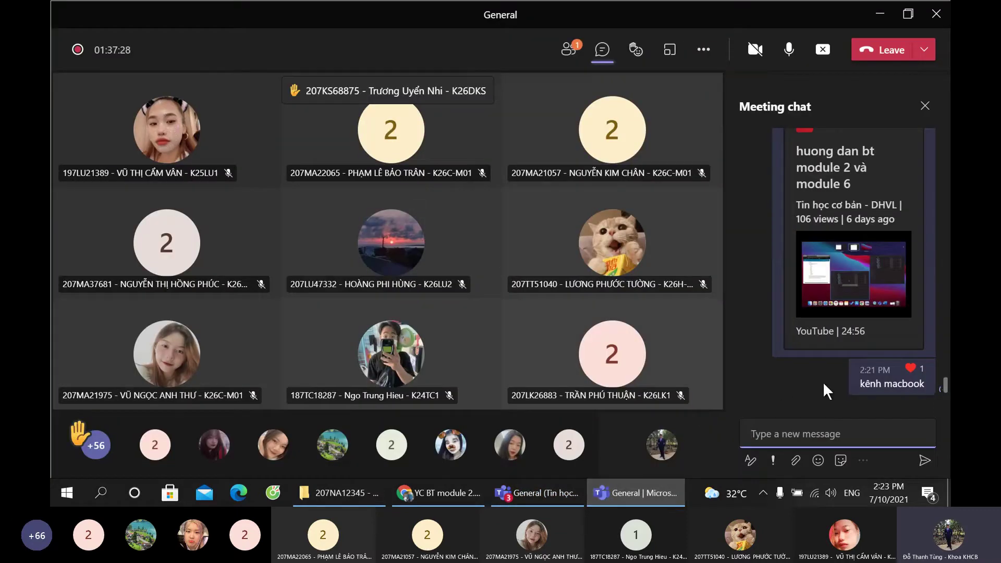
left_click(537, 493)
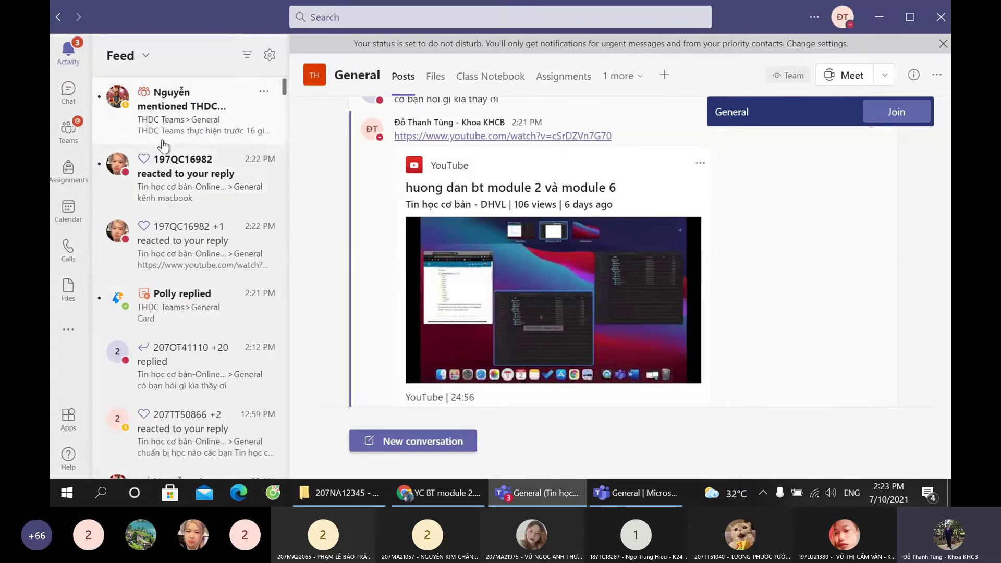
left_click(635, 492)
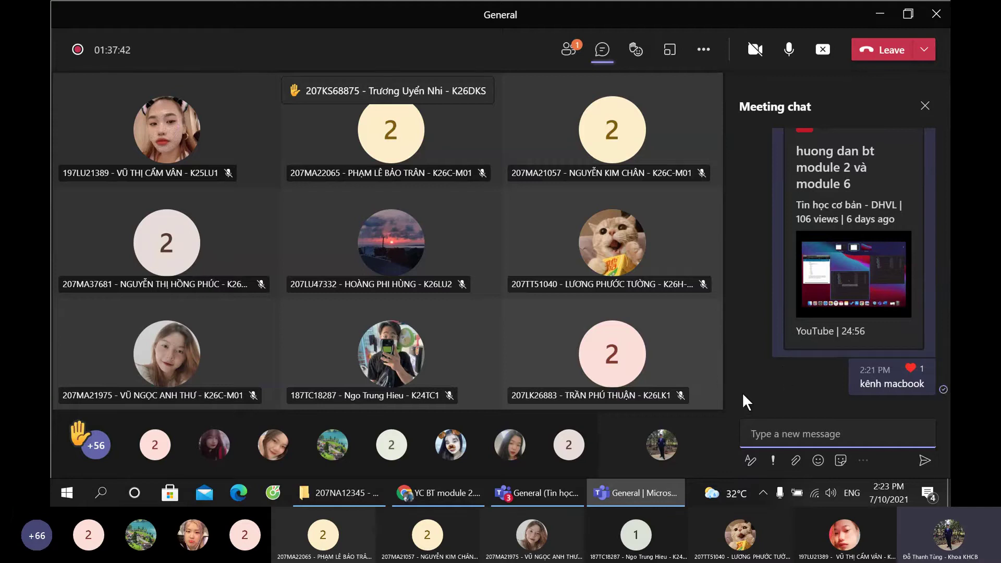
left_click(451, 492)
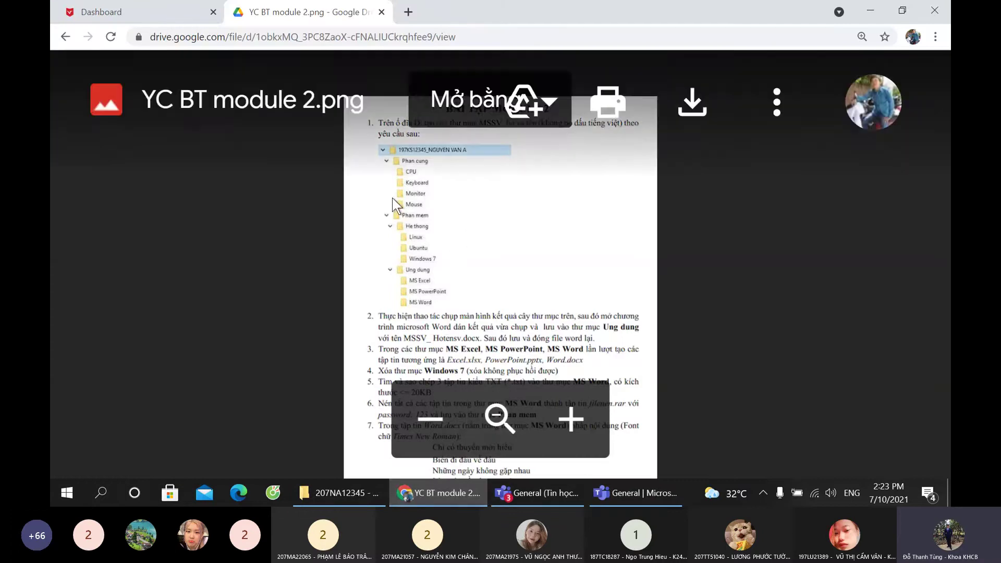
Step: Zoom in on the assignment page and save YC BT module 2.png to the Desktop
key("ctrl+plus")
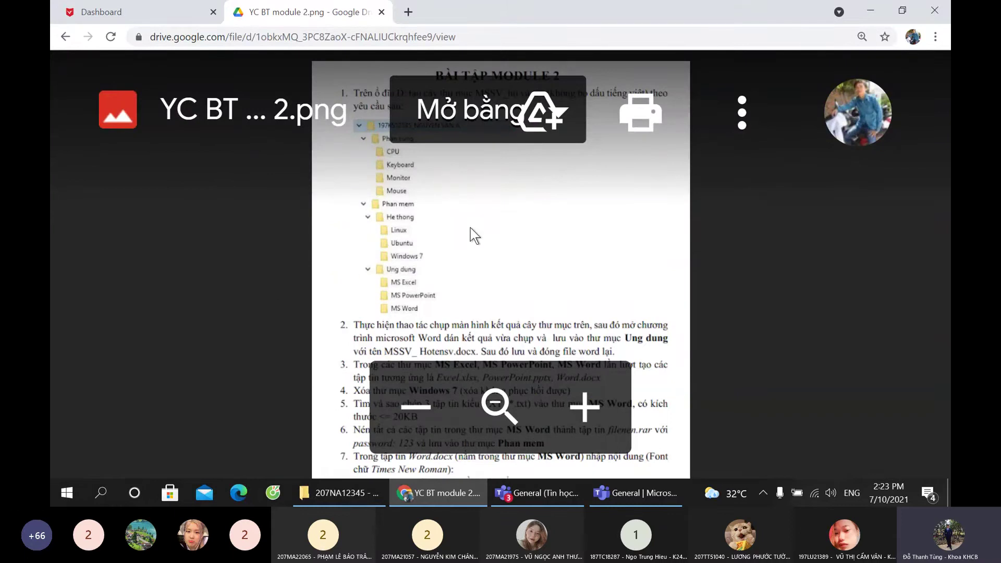
scroll(470, 228, "down", 3)
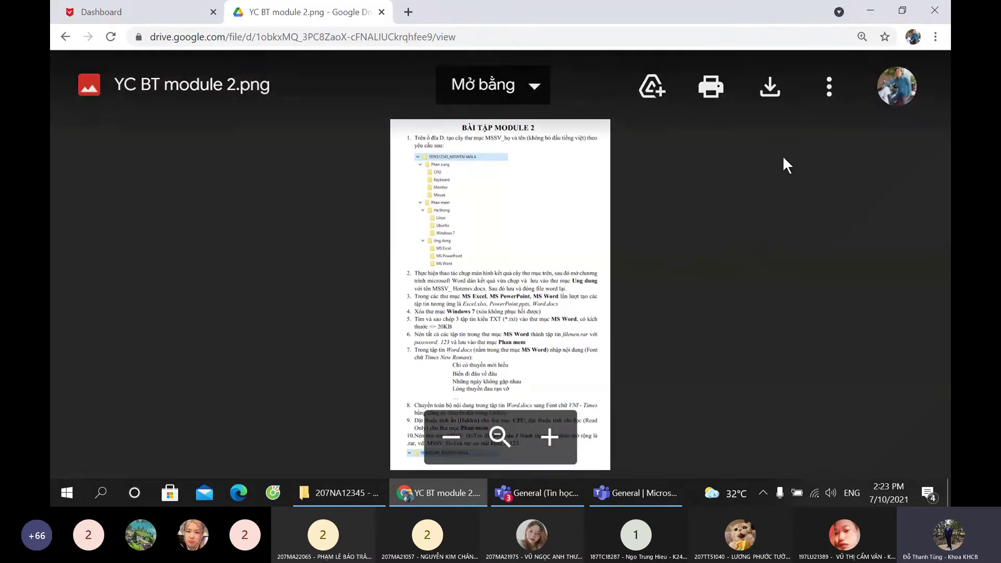
left_click(768, 87)
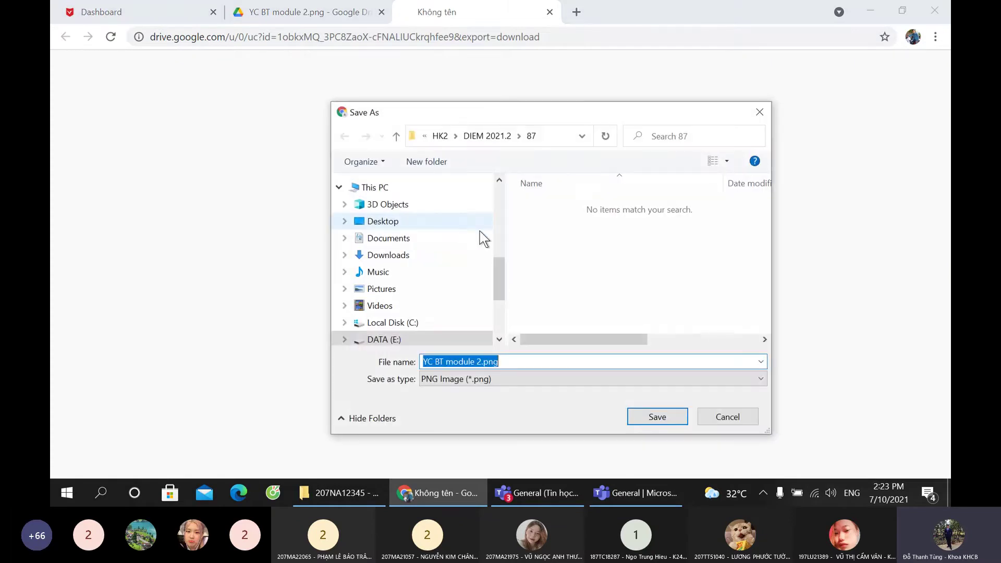
left_click_drag(500, 268, 505, 179)
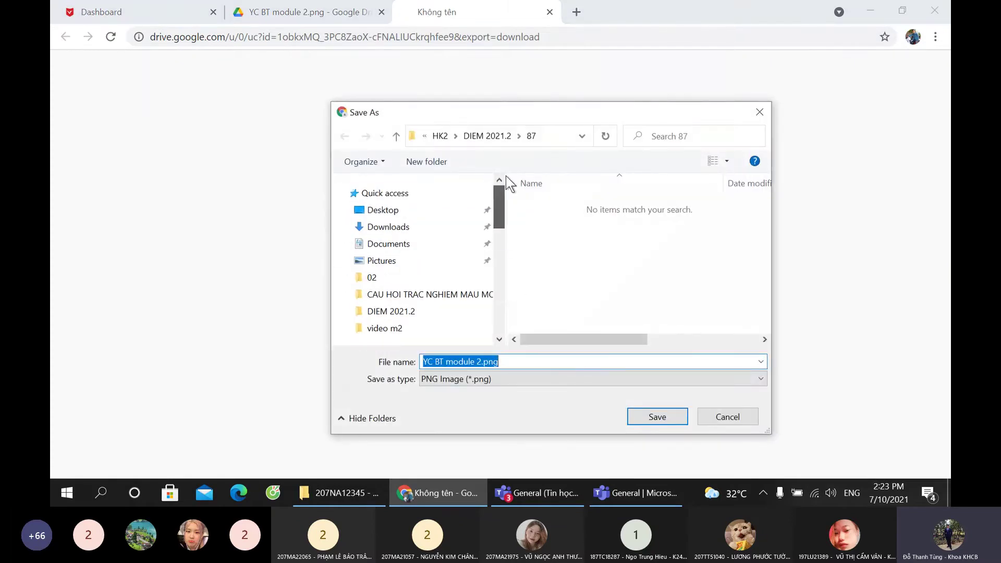
left_click(482, 209)
left_click(654, 416)
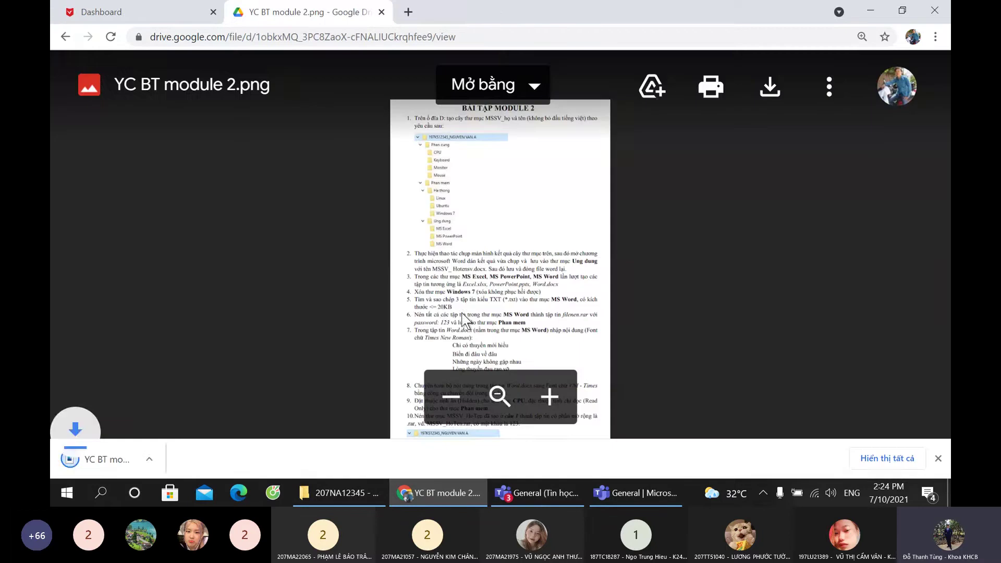
Step: Open the downloaded image in Photos to read the folder-tree task, then return to Teams
left_click(200, 458)
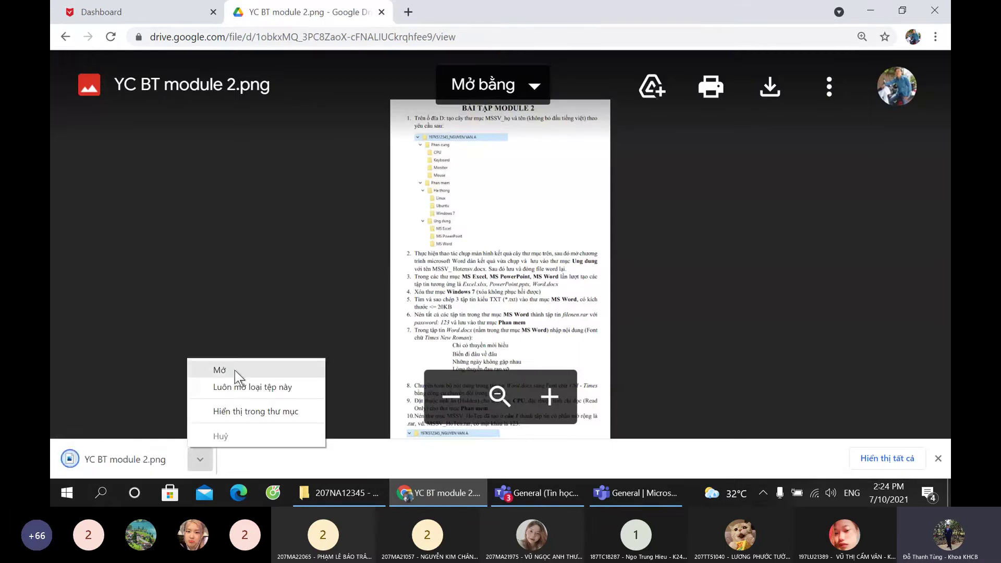
left_click(235, 371)
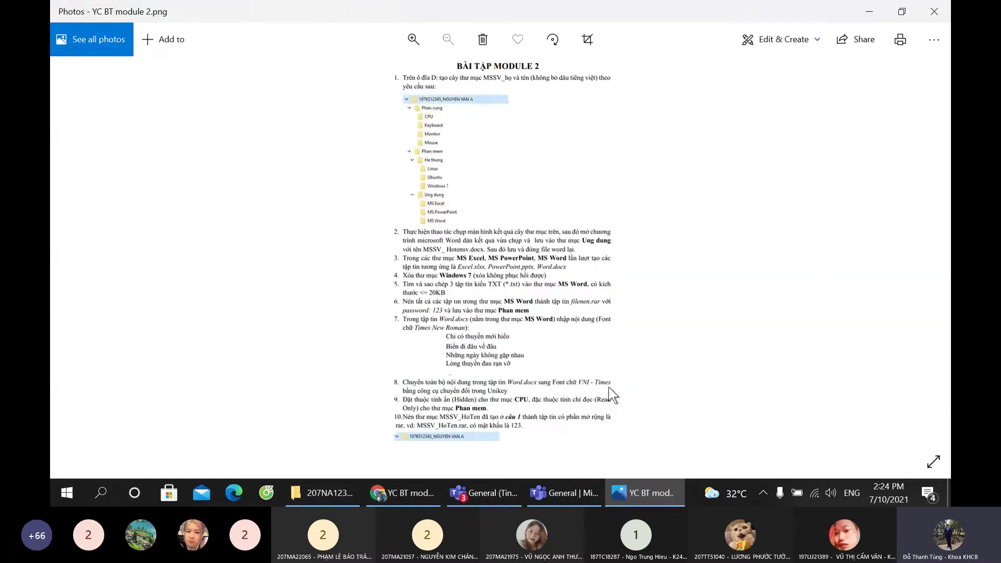
scroll(446, 231, "up", 3)
left_click_drag(487, 164, 477, 308)
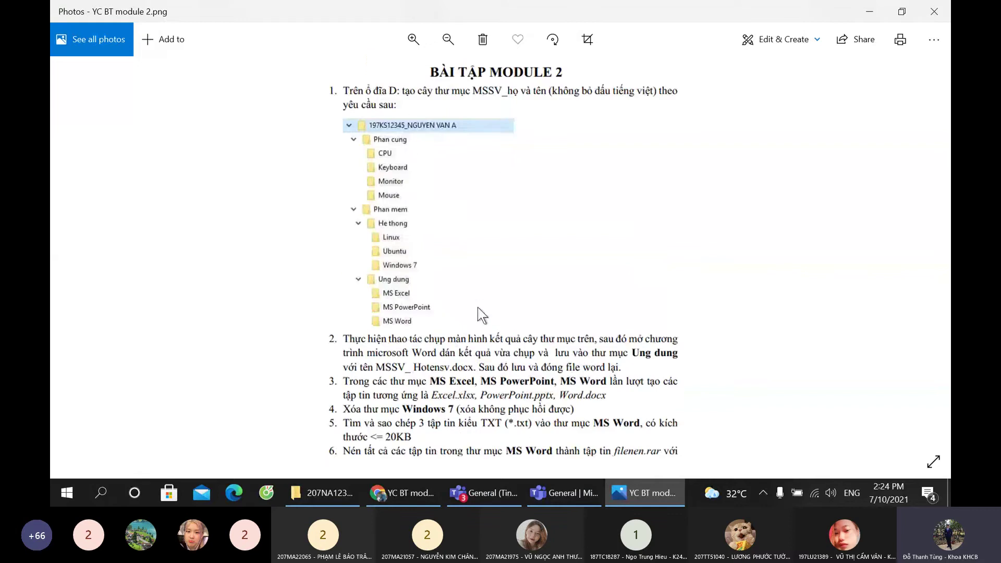
scroll(478, 308, "up", 3)
left_click_drag(487, 218, 501, 267)
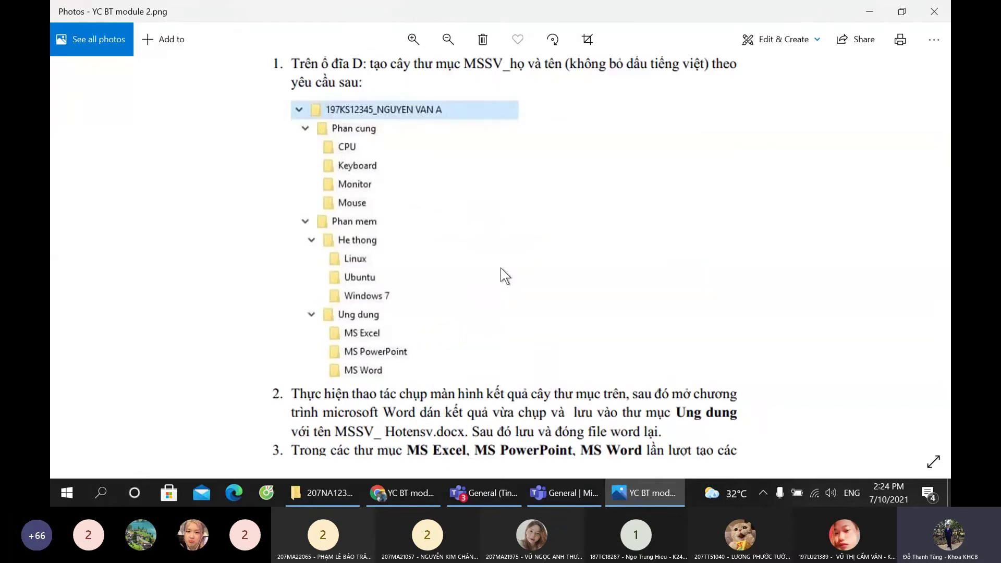
left_click(495, 500)
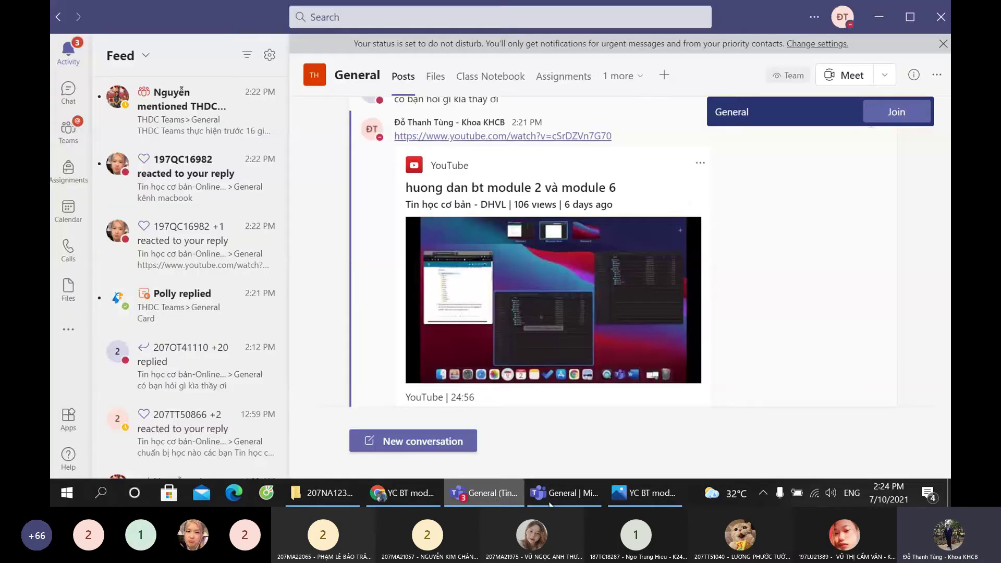
Step: Glance at the Teams meeting, then return to the assignment image in Photos
left_click(561, 493)
left_click(645, 492)
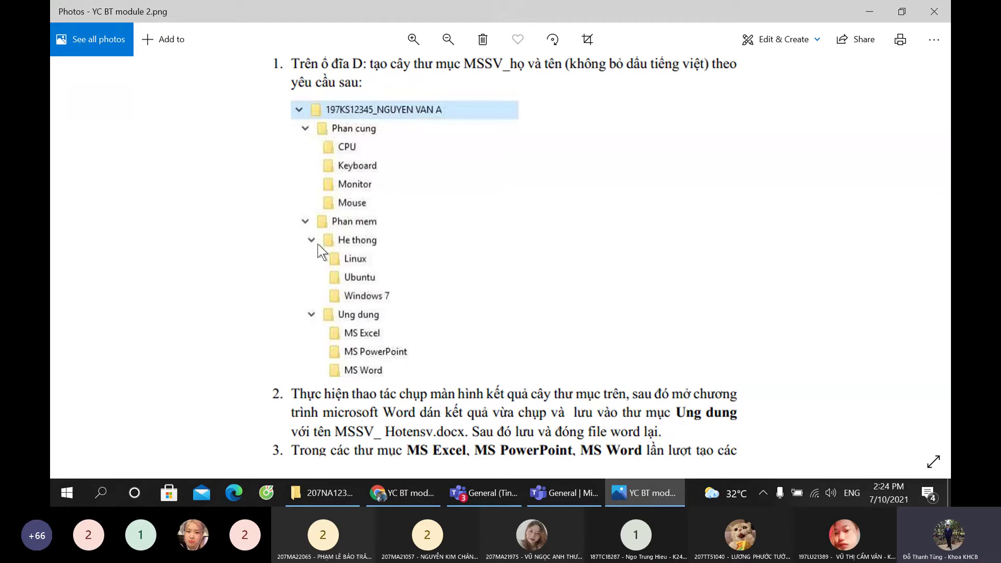
Step: Finish reading the required folder tree, then switch back to the empty module folder
key("ctrl")
key("ctrl")
key("alt+Tab")
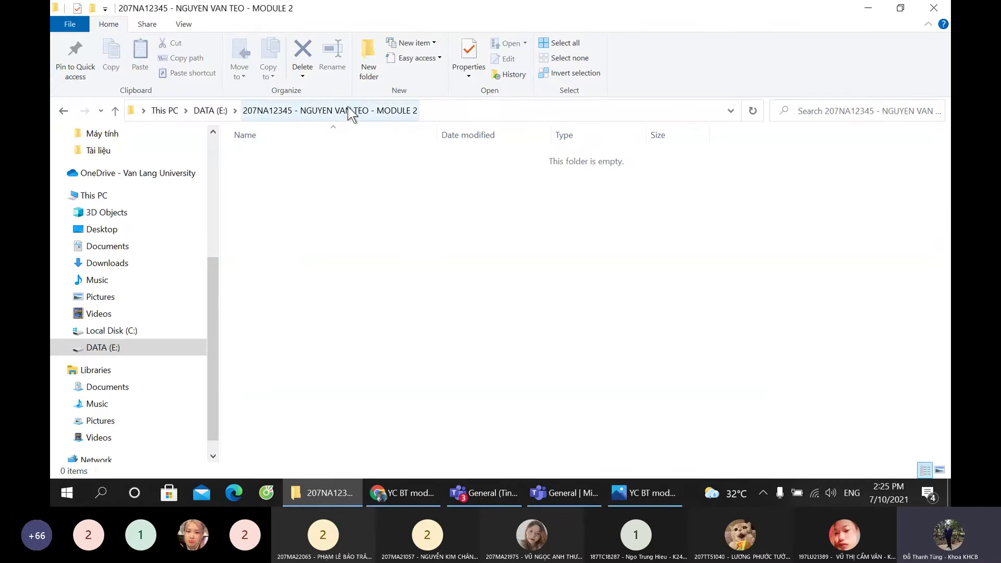
Step: Create two new folders in the module folder named PHAN CUNG and PHAN MEM
left_click(360, 67)
type("PHAN CUNG")
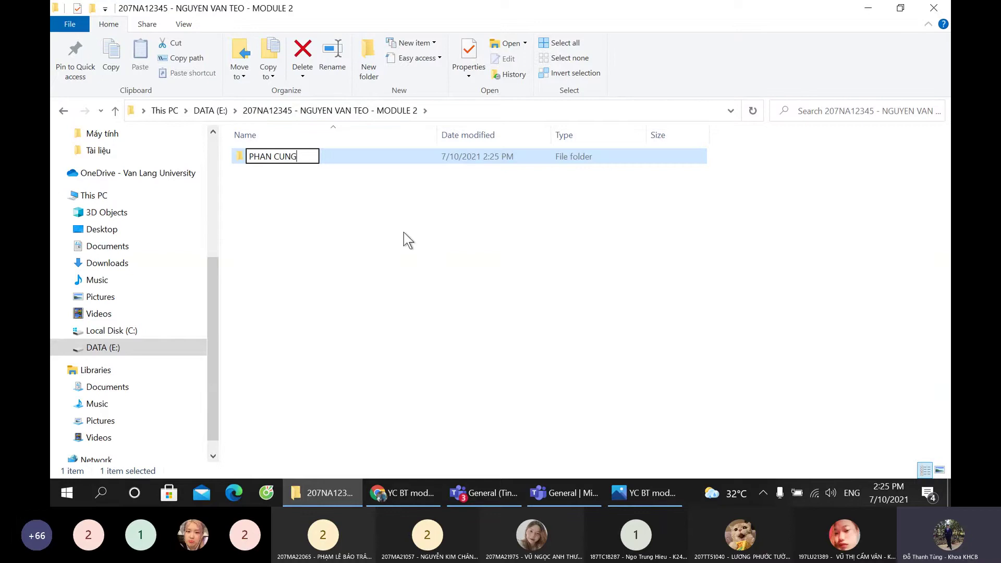
key("Return")
left_click(364, 63)
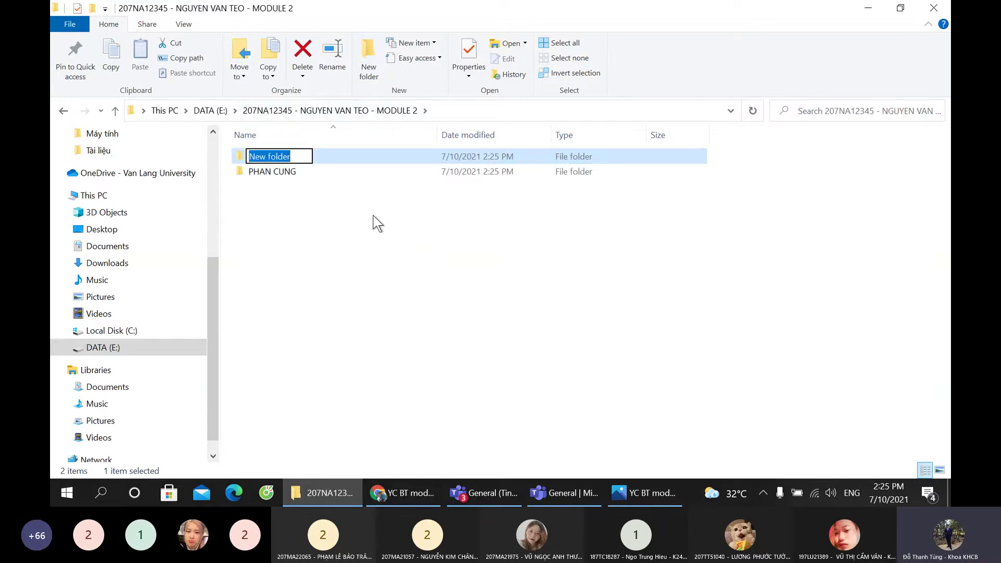
type("PAH MEM")
key("BackSpace")
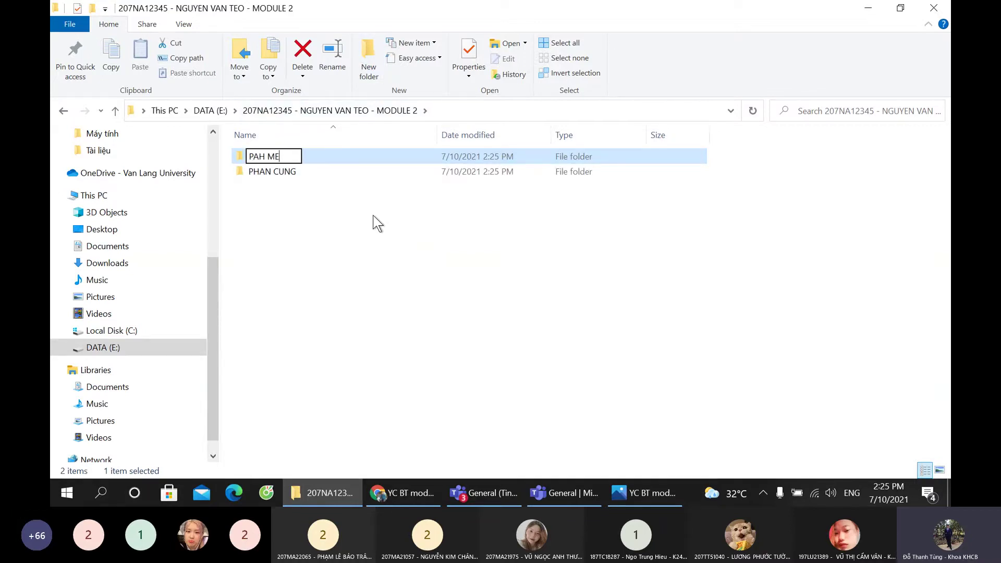
key("BackSpace")
key("BackSpace")
key("BackSpace")
key("BackSpace")
key("BackSpace")
type("HEN")
key("BackSpace")
key("BackSpace")
key("BackSpace")
type("AN MEM")
key("Return")
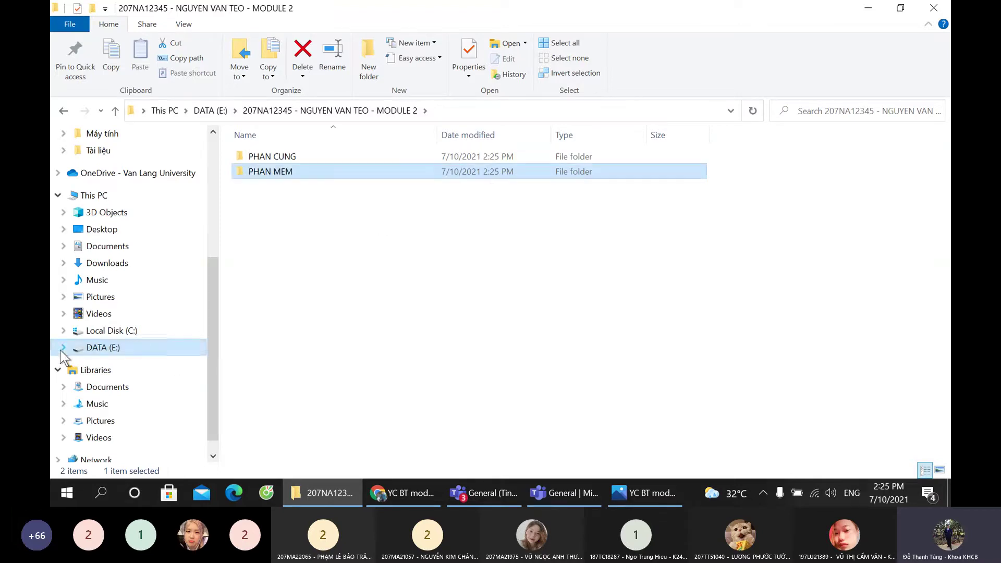
Step: Expand DATA (E:) and the student folder in the tree, then open PHAN CUNG
left_click(61, 348)
scroll(79, 208, "up", 2)
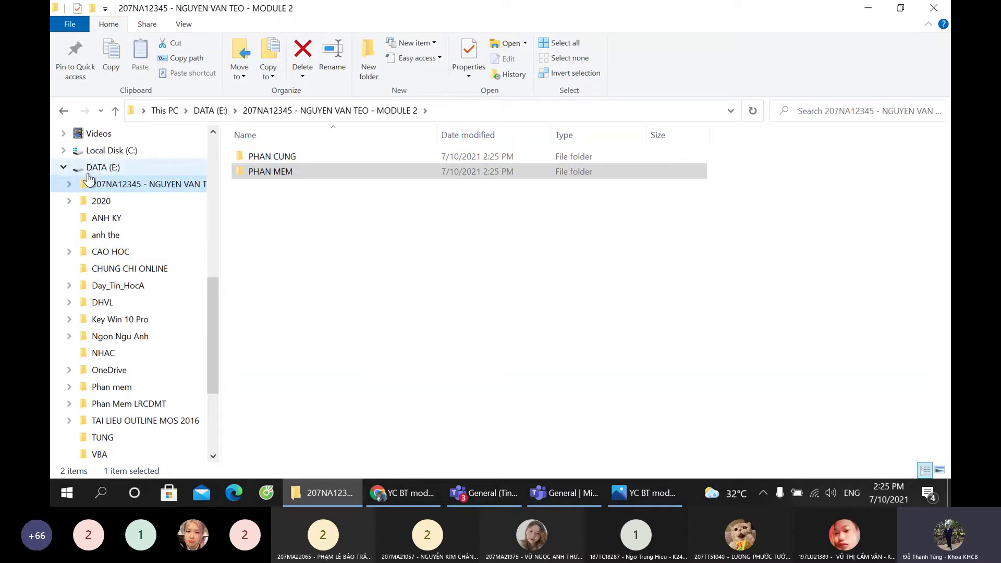
left_click(70, 182)
left_click(109, 201)
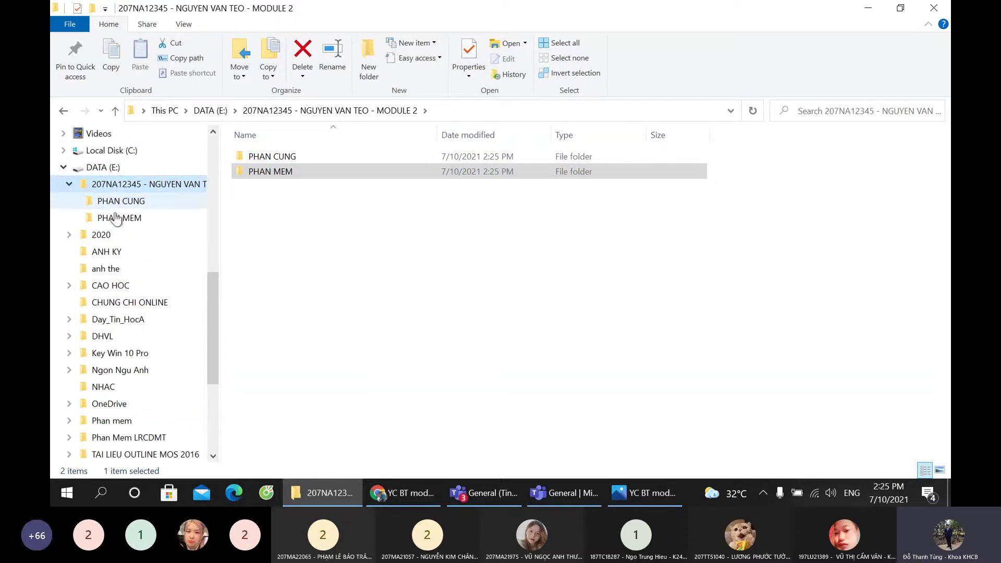
left_click(119, 216)
left_click(119, 201)
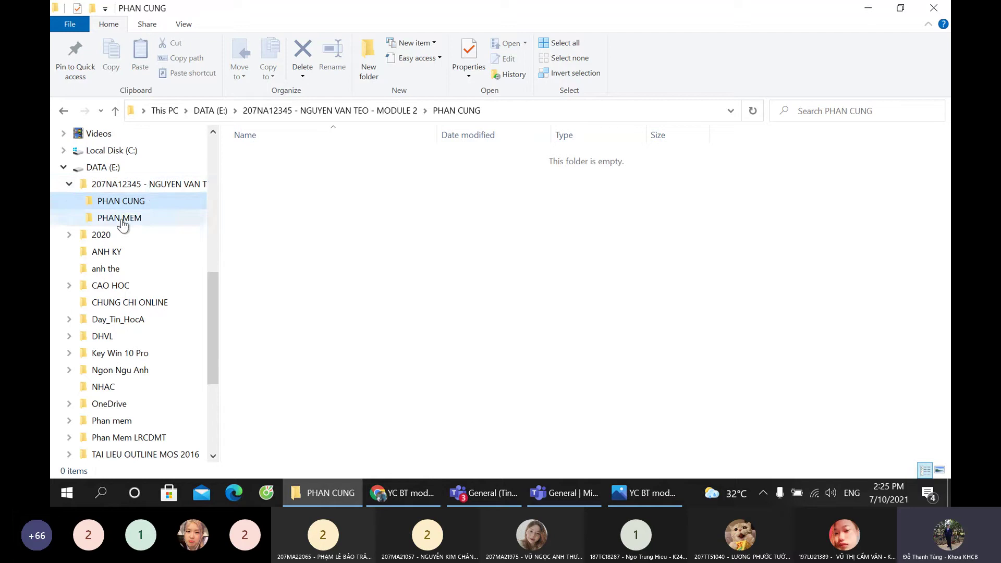
left_click(128, 185)
left_click(133, 201)
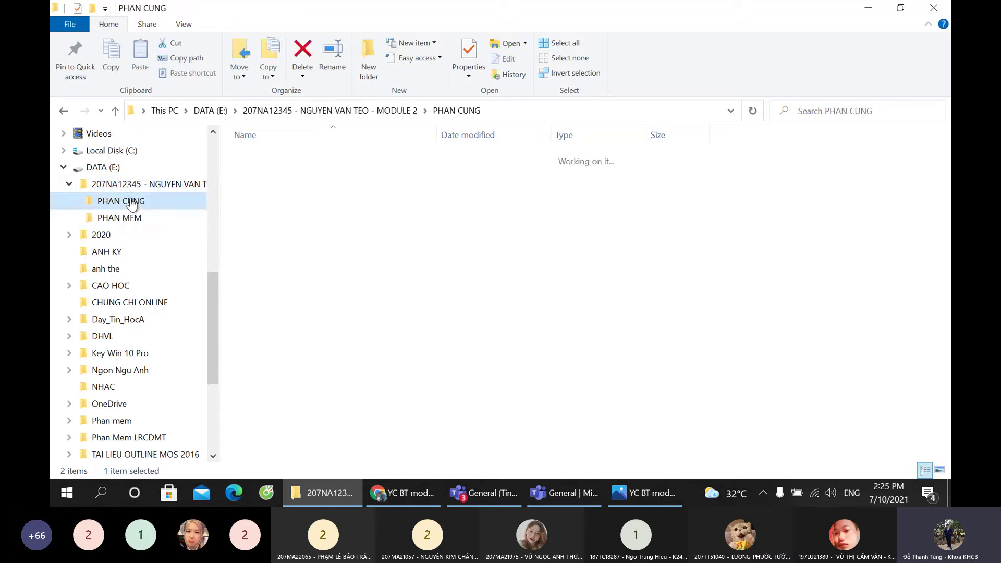
left_click(130, 216)
left_click(130, 203)
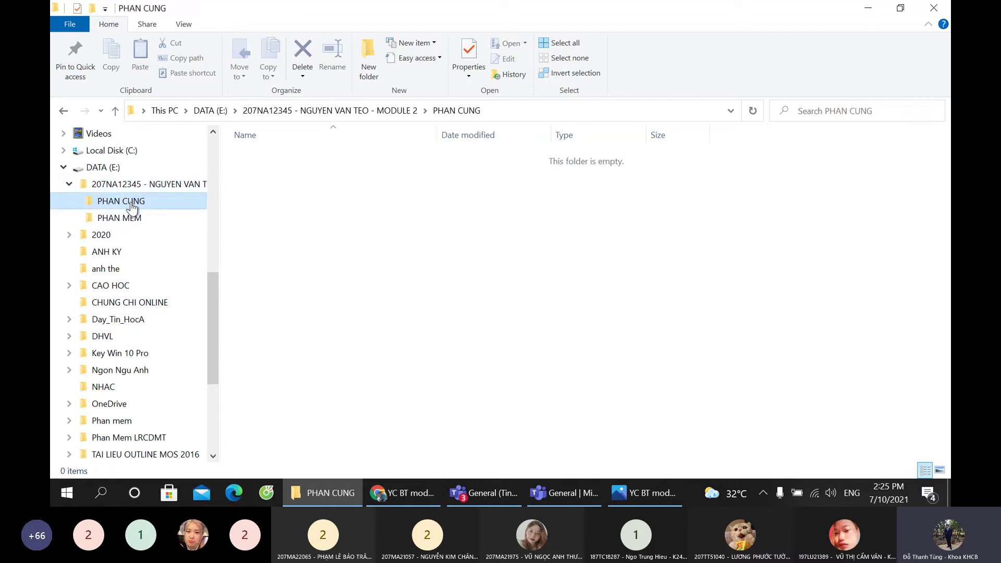
Step: Create CPU and KEYBOARD folders inside PHAN CUNG
left_click(369, 60)
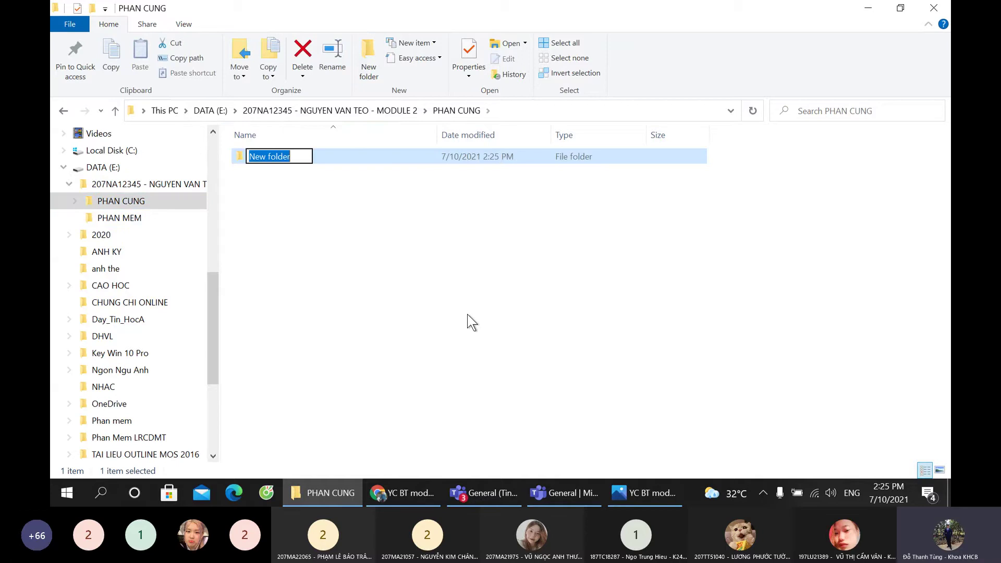
type("CPU")
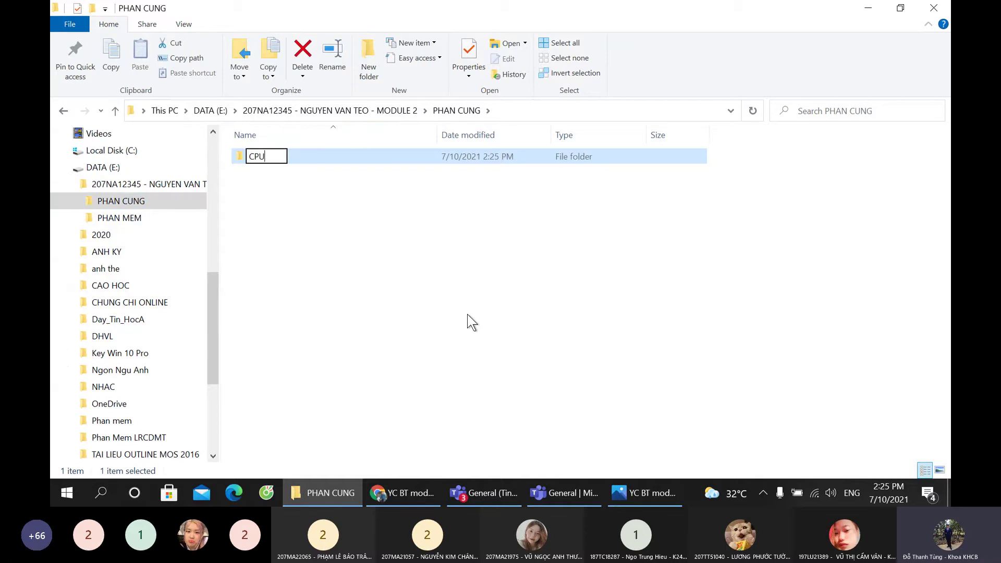
key("Return")
left_click(370, 61)
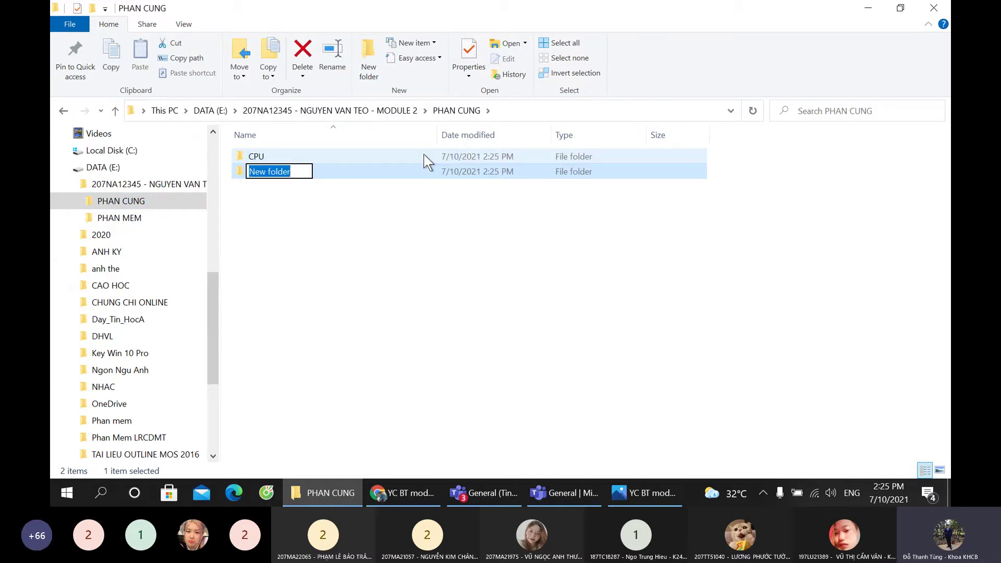
type("KEYB")
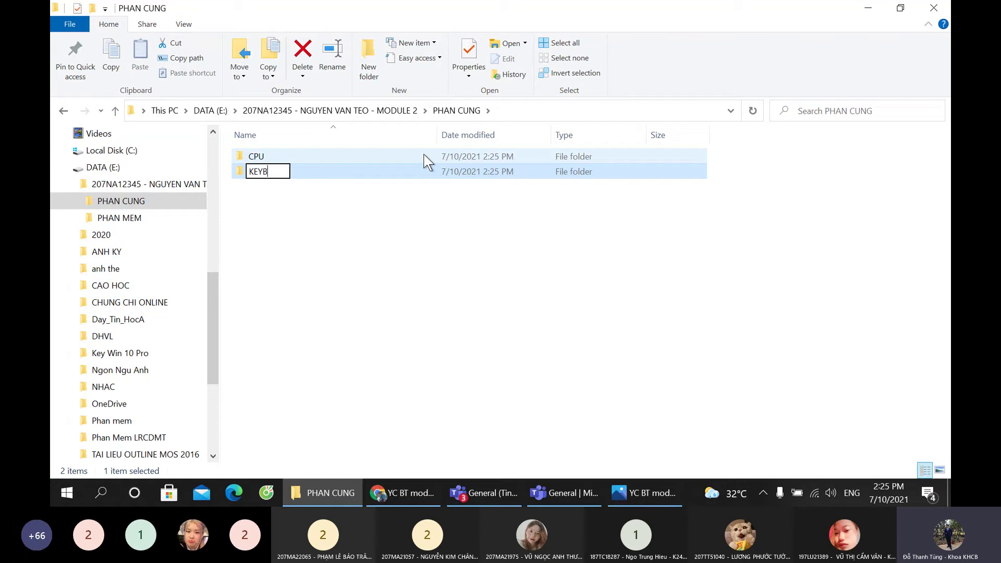
type("OARD")
key("Return")
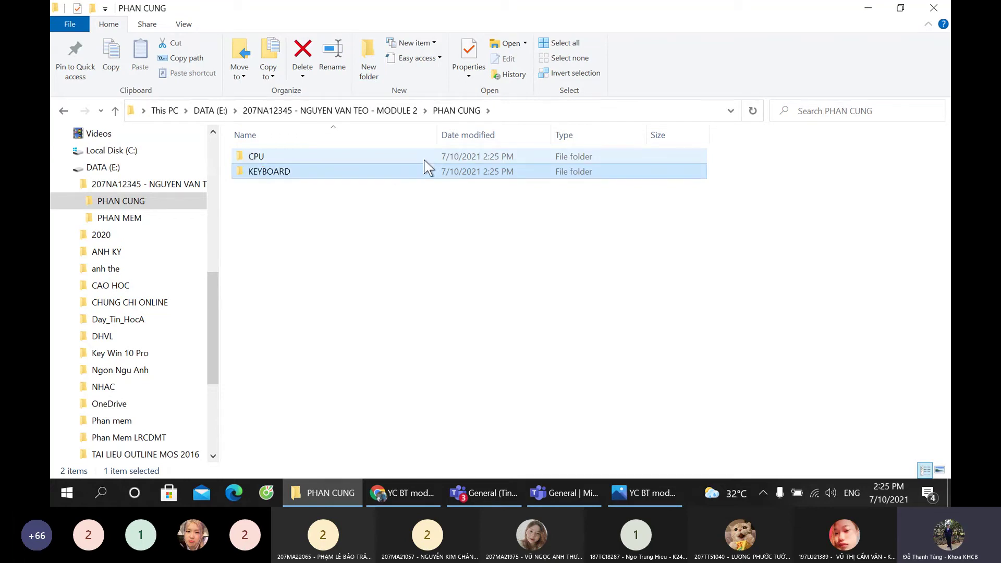
Step: Add MOUSE and MONITER folders, then open the empty PHAN MEM folder
left_click(371, 72)
type("MOUSE")
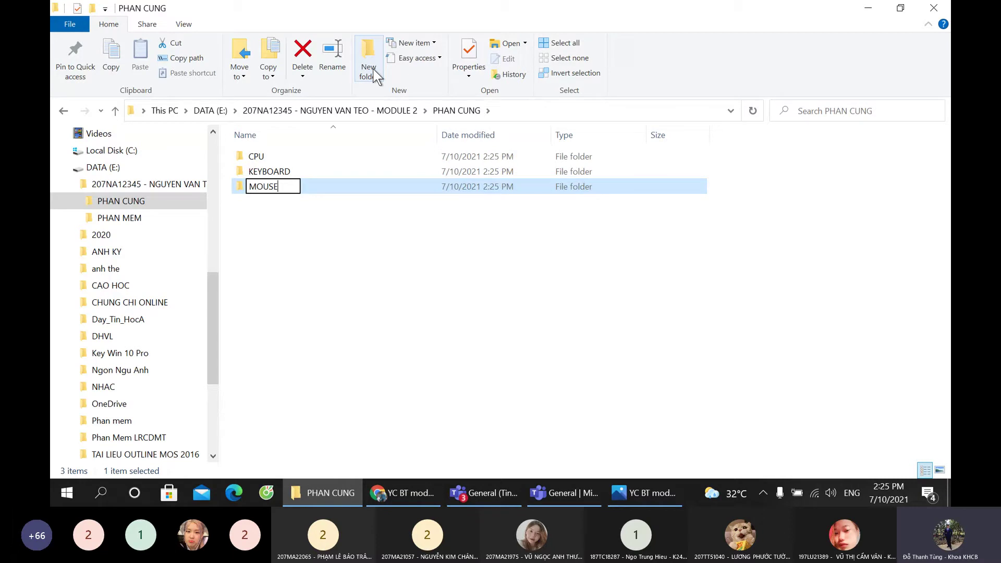
key("Return")
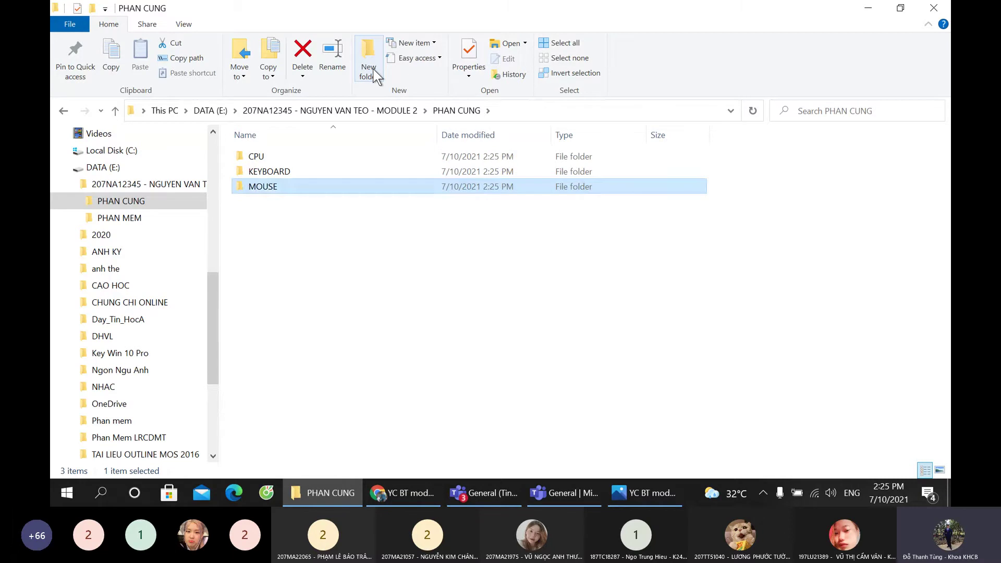
left_click(373, 68)
type("MONITER")
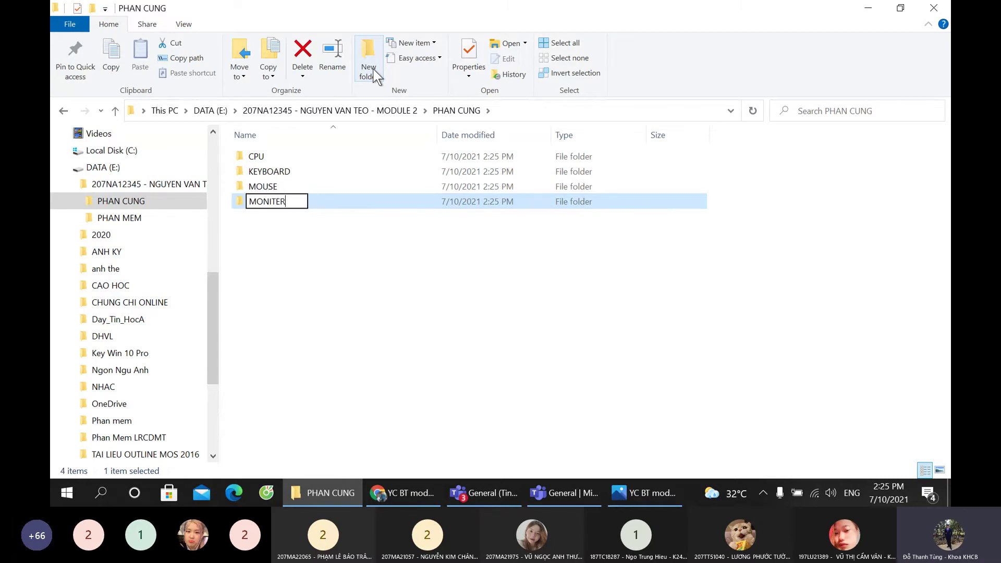
key("Return")
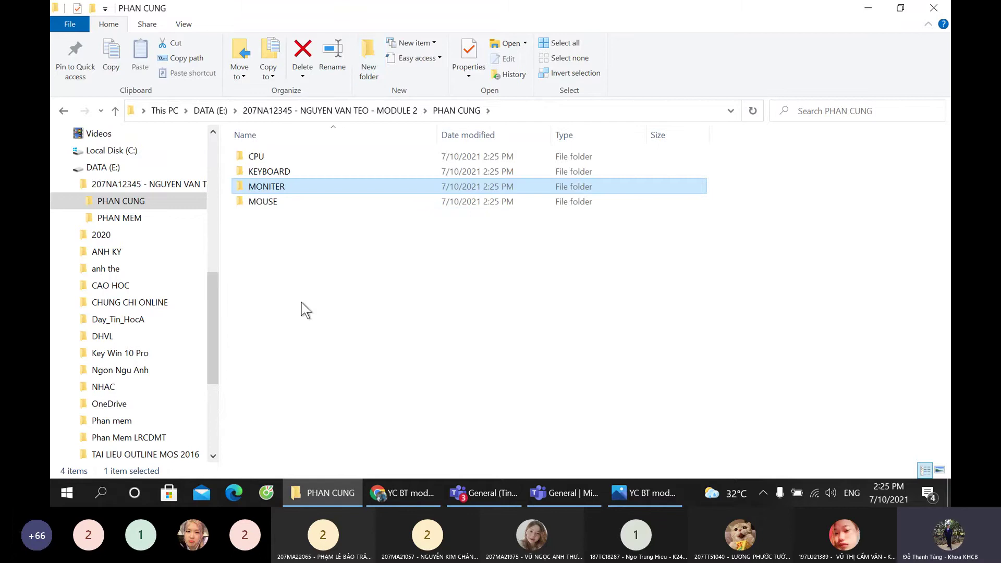
left_click(134, 201)
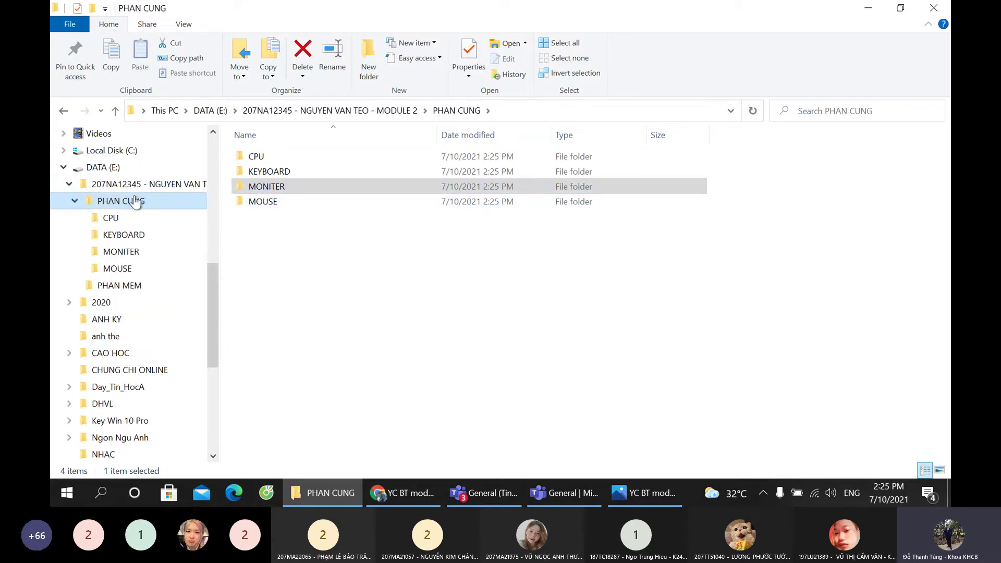
left_click(92, 287)
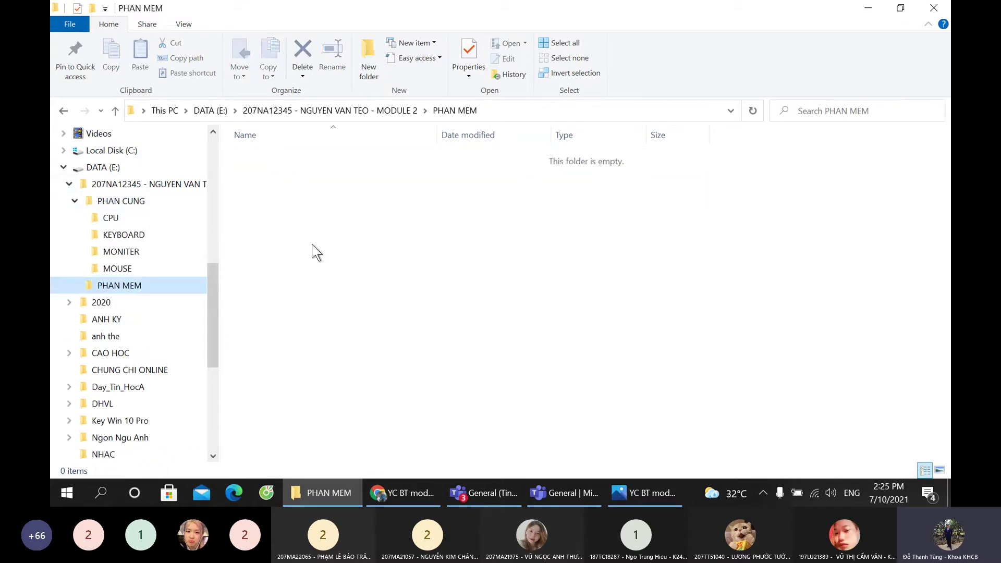
Step: After checking the assignment image, create a HE THONG folder in PHAN MEM
left_click(635, 497)
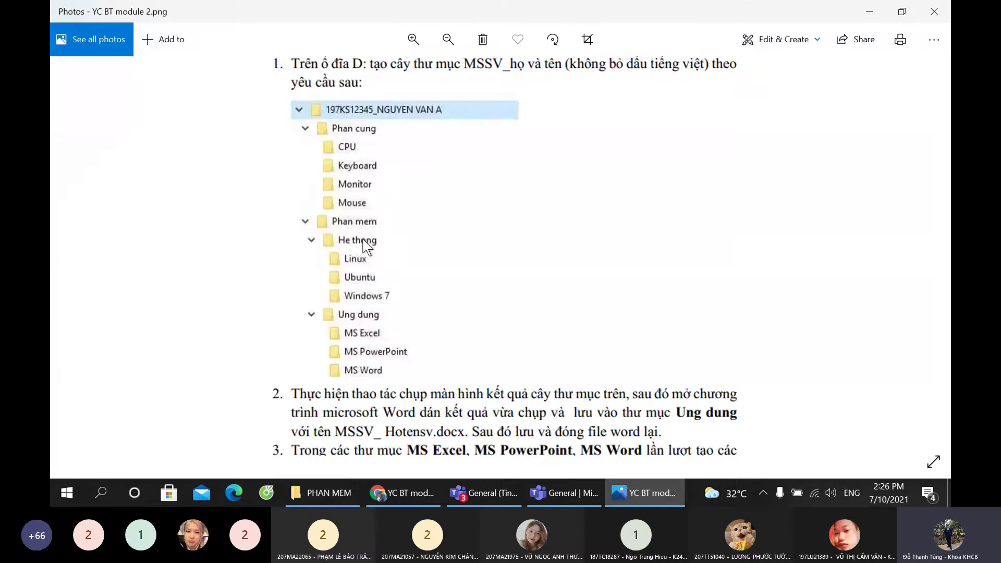
left_click(644, 493)
left_click(368, 70)
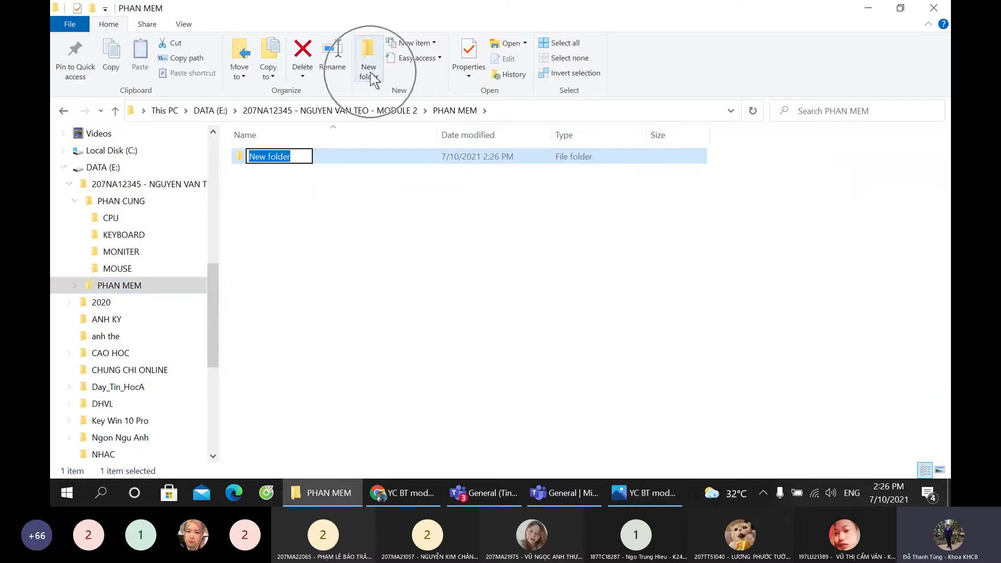
type("HE THONG")
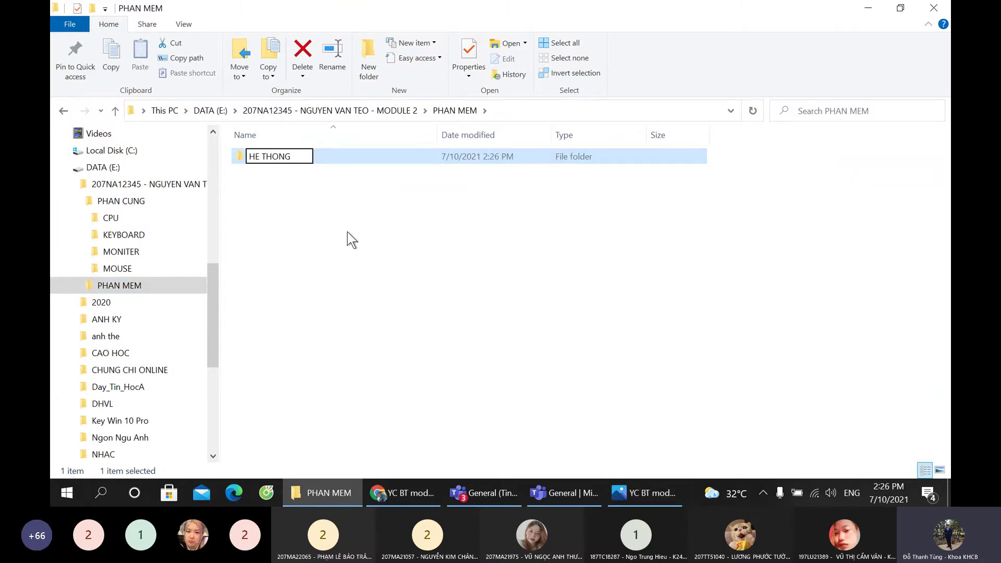
key("Return")
Step: Add a UNG DUNG folder from the context menu, then open HE THONG
right_click(308, 206)
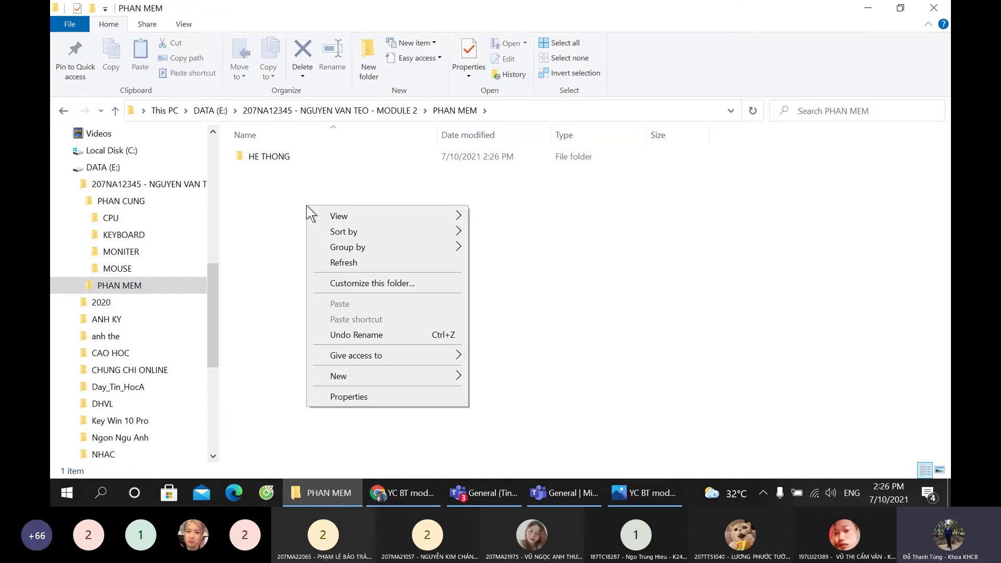
mouse_move(351, 370)
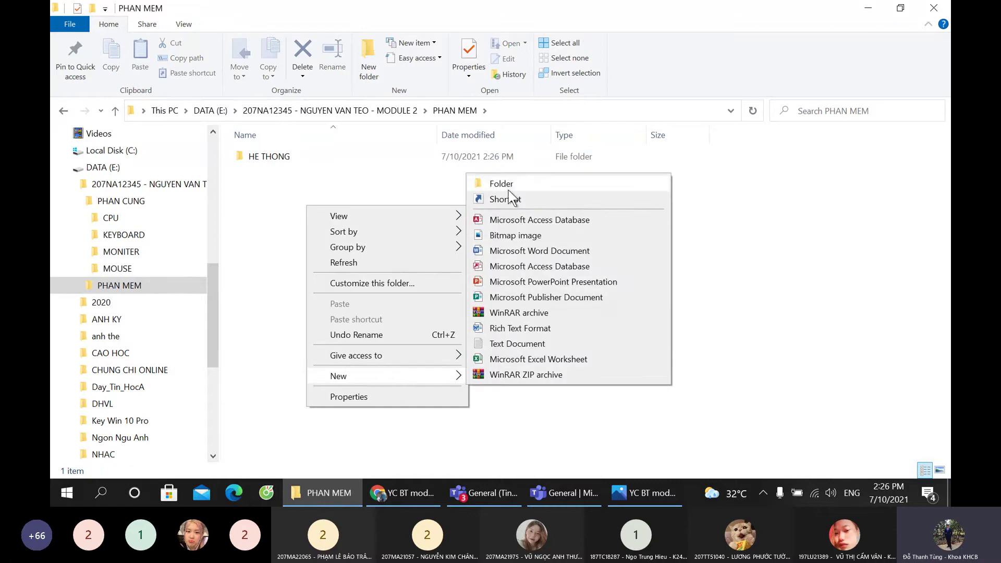
left_click(500, 184)
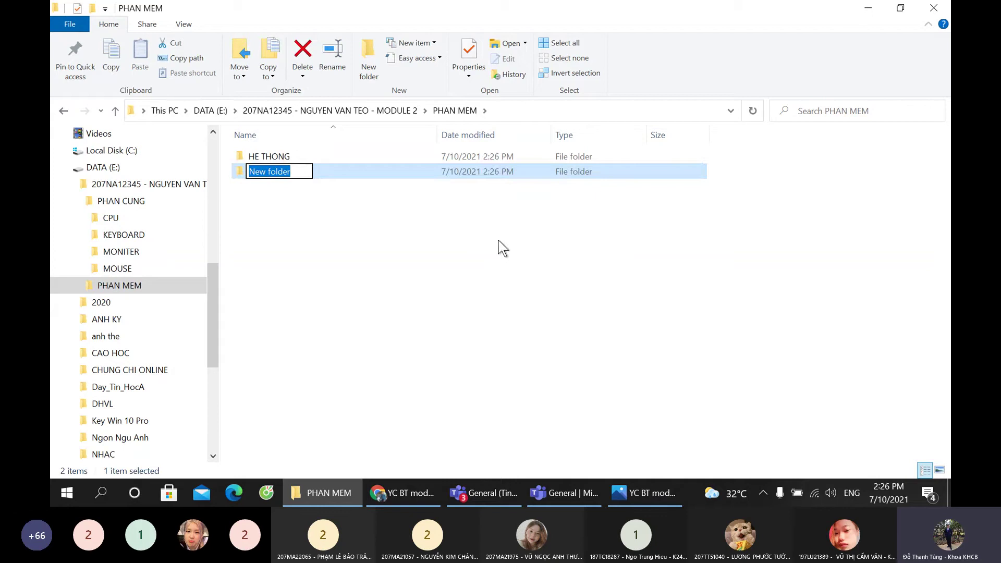
type("UNG DUNG")
key("Return")
left_click(74, 286)
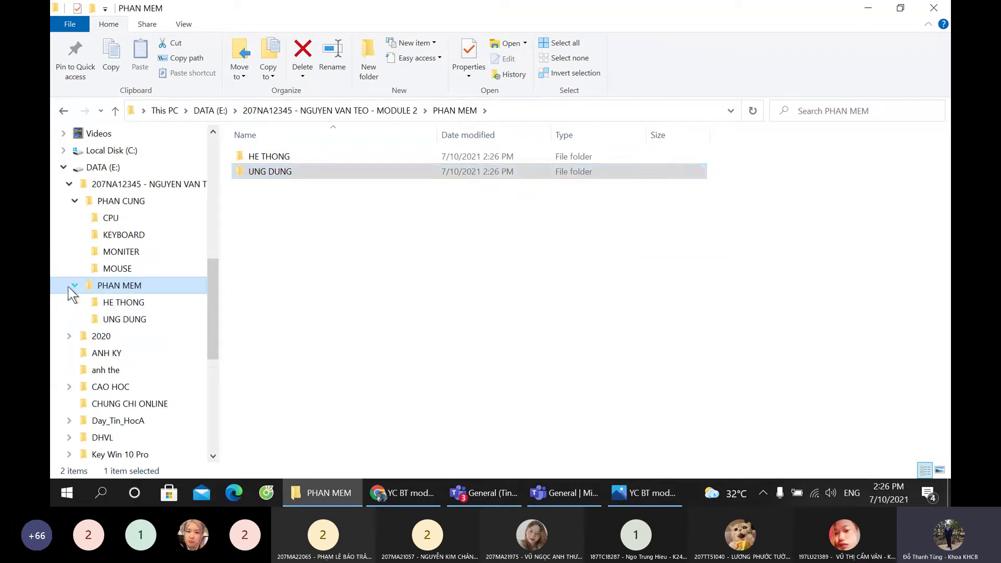
left_click(137, 305)
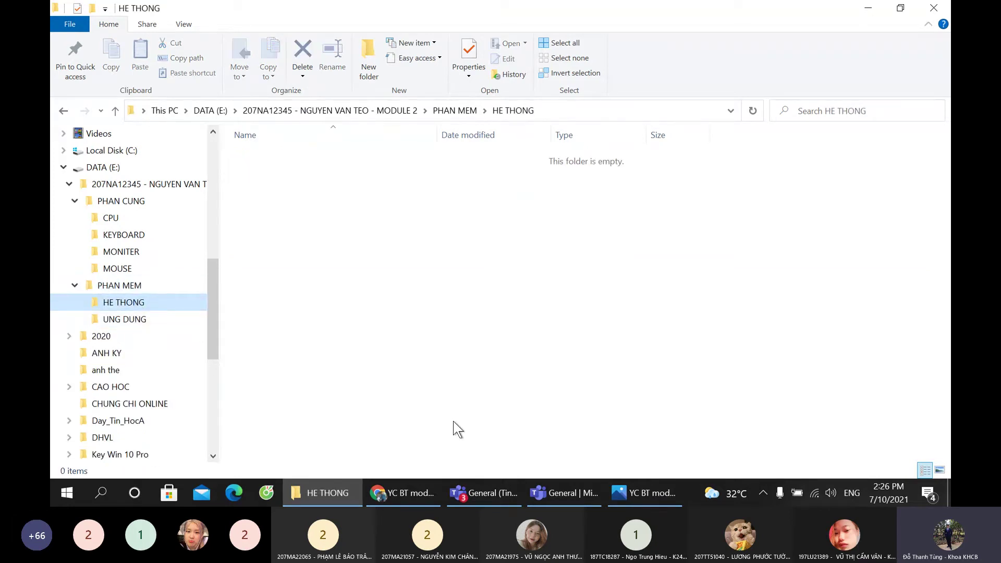
Step: After rechecking the assignment, create LINUX, UBUNTU and WINDOWS 7 folders in HE THONG
left_click(631, 492)
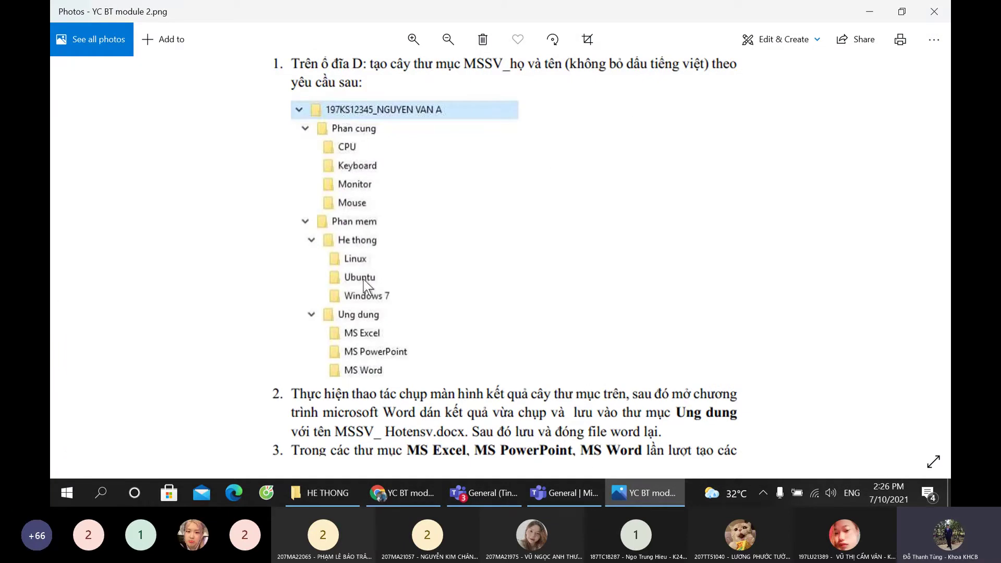
left_click(628, 491)
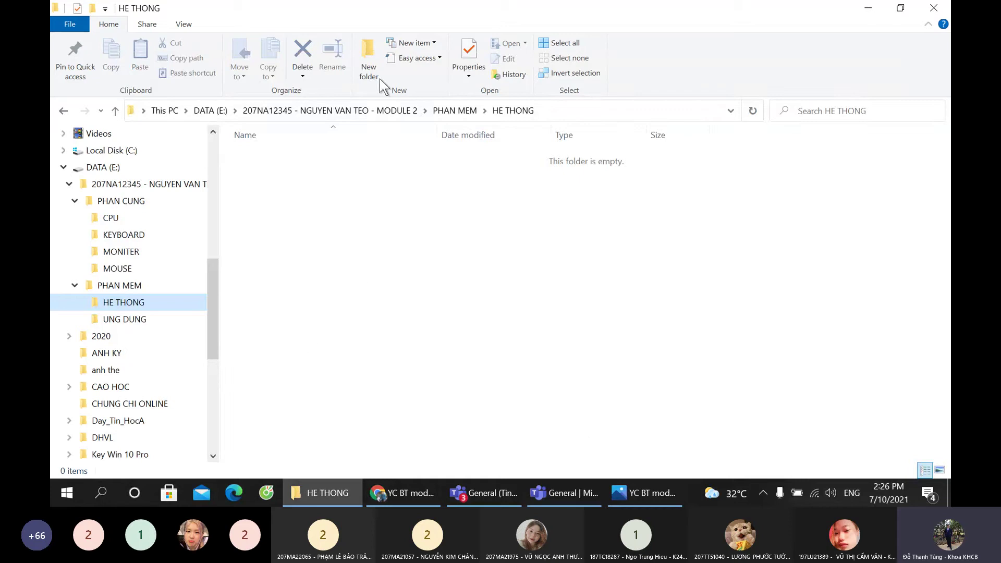
left_click(369, 66)
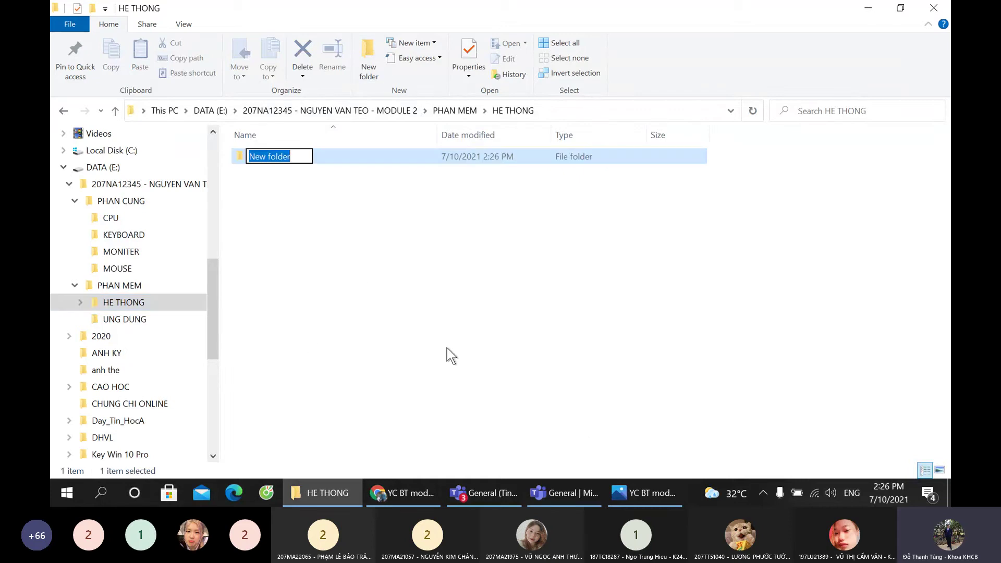
type("LINUX")
key("Return")
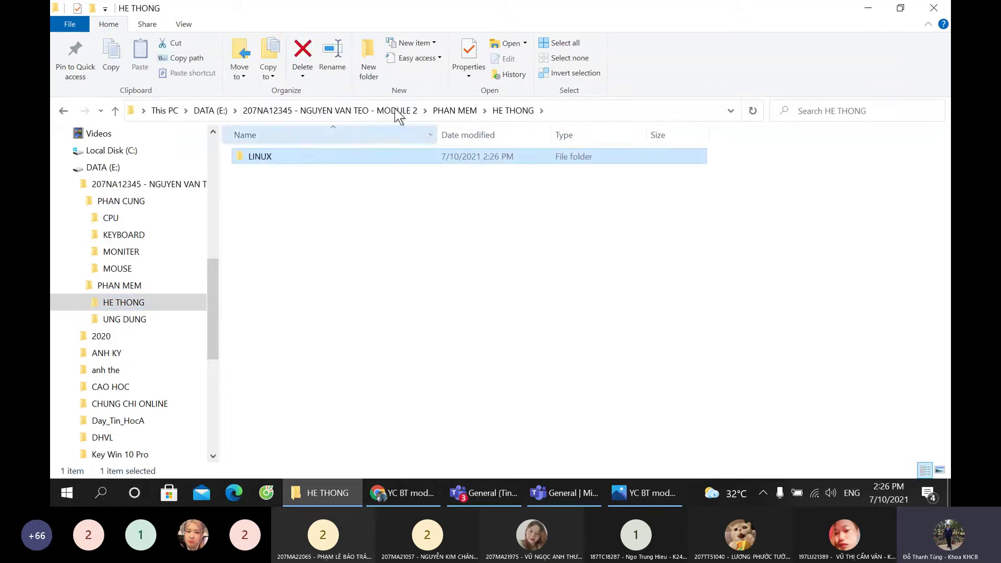
left_click(369, 66)
type("UBUNTU")
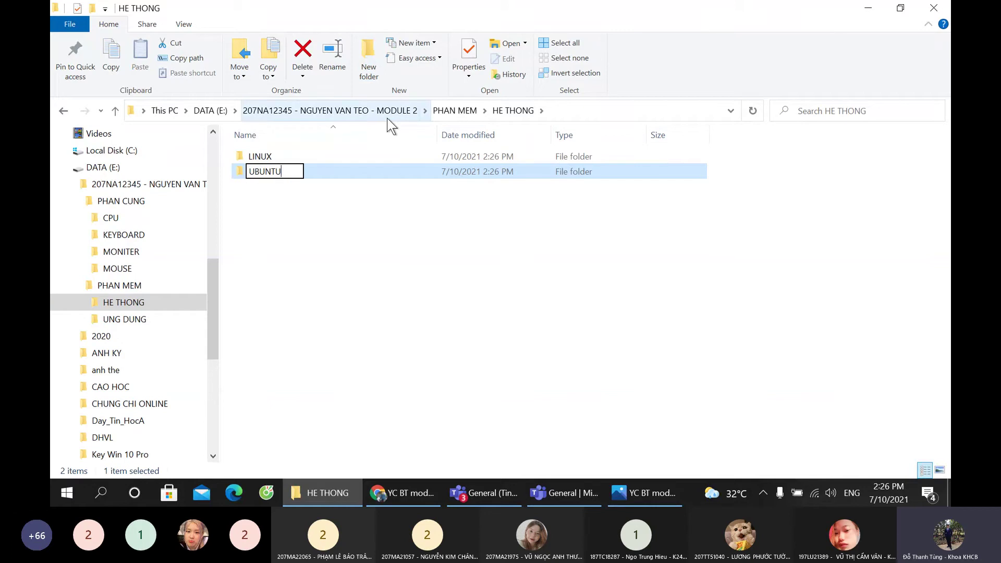
key("Return")
left_click(369, 65)
type("W")
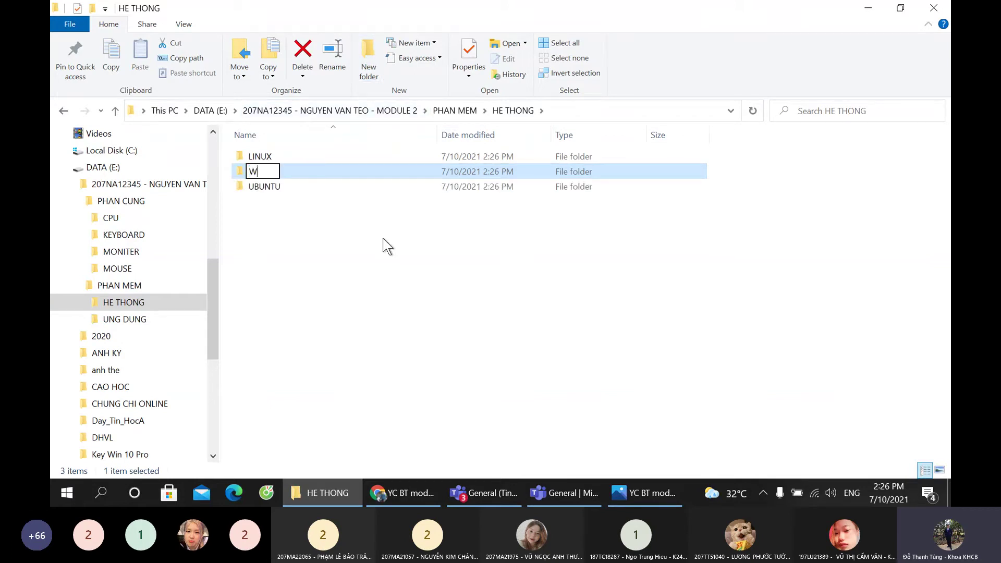
type("INDOWS 7")
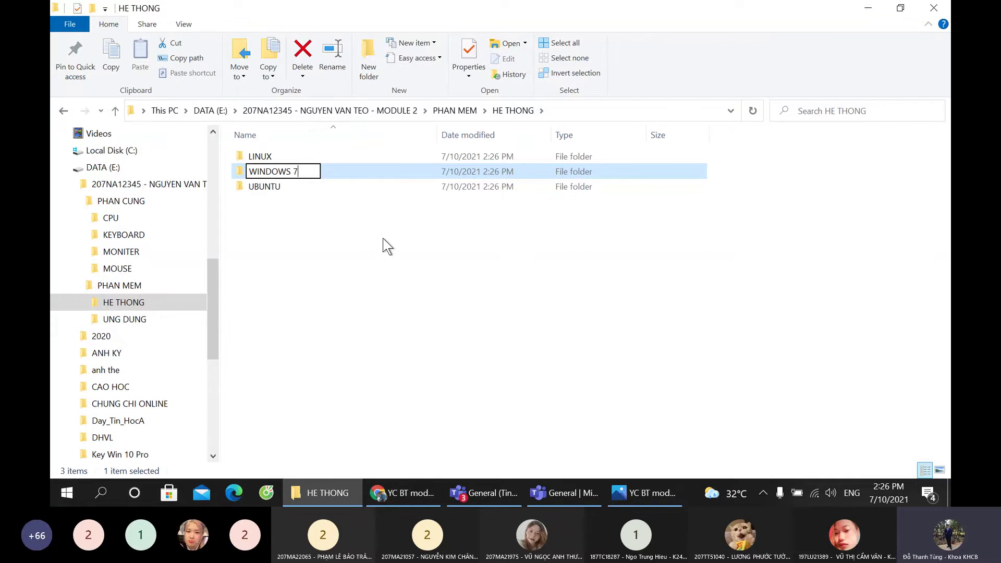
key("Return")
Step: Open UNG DUNG, check the assignment image, and create an MS EXCEL folder
left_click(134, 318)
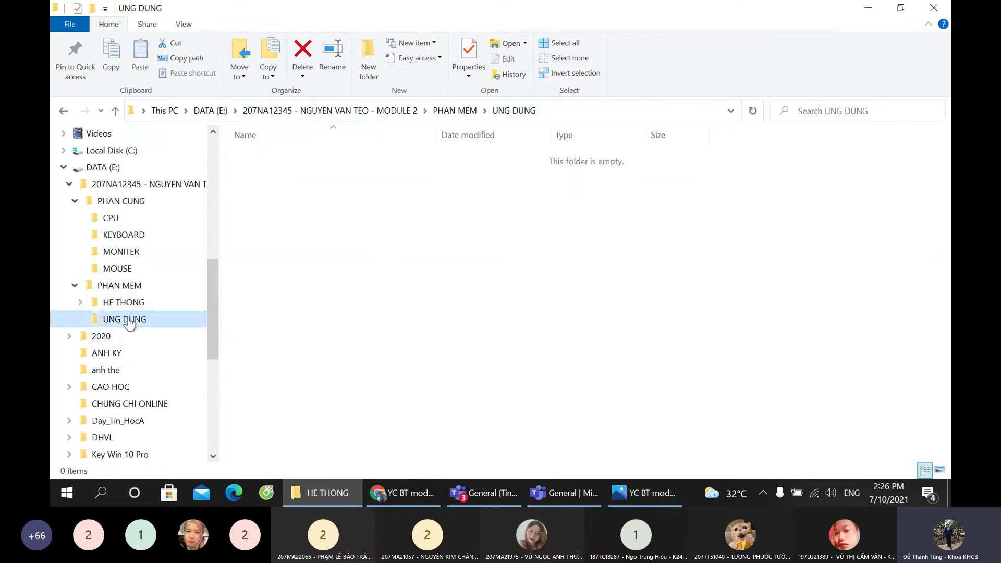
left_click(644, 493)
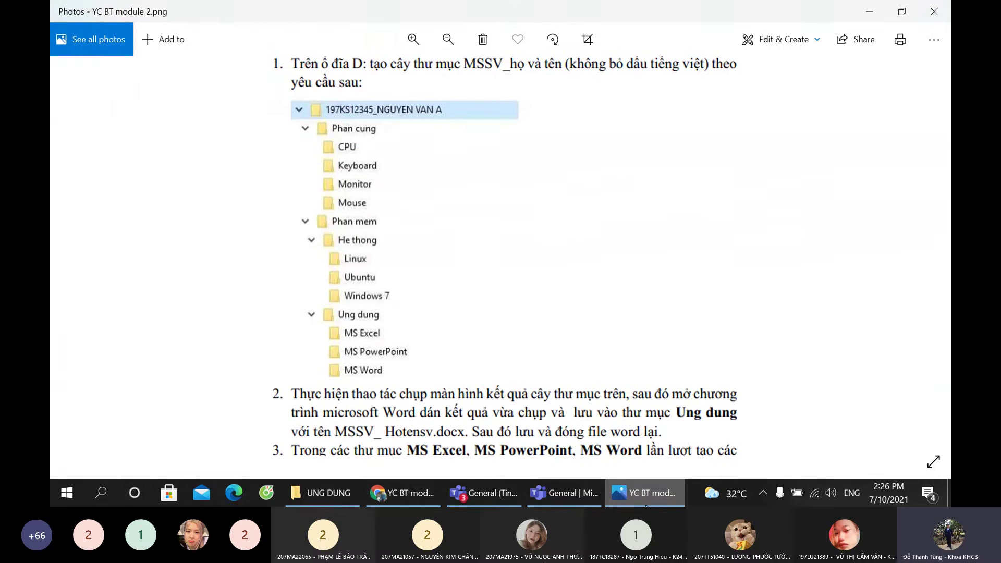
key("alt+Tab")
left_click(368, 57)
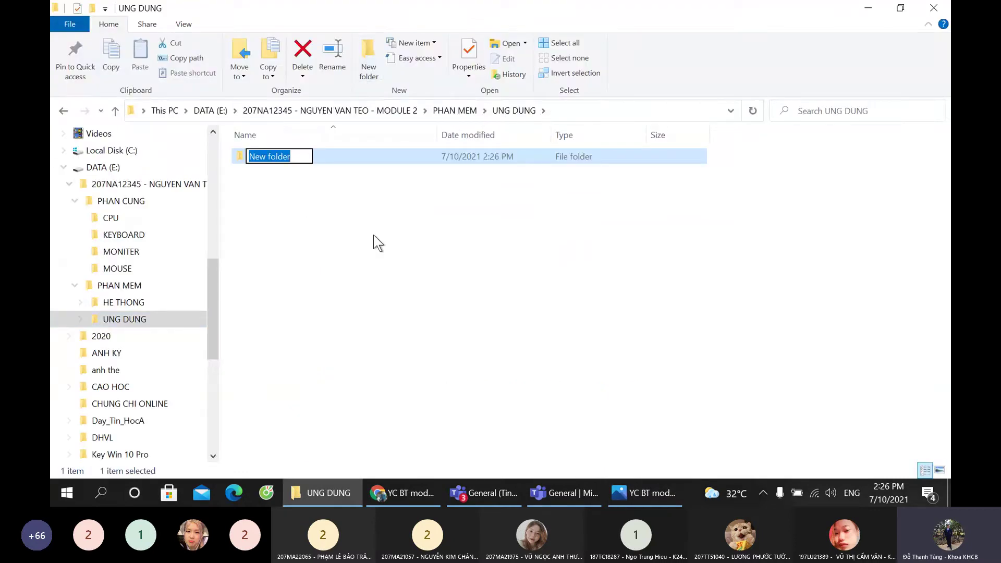
type("MS EXCEL")
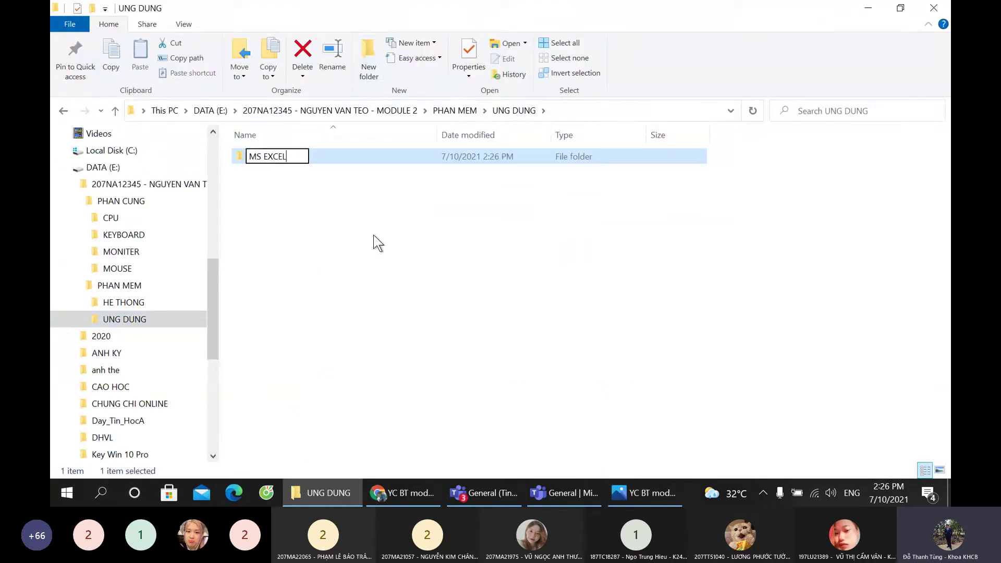
key("Return")
Step: Add MS PP and MS WORD folders inside UNG DUNG
left_click(369, 60)
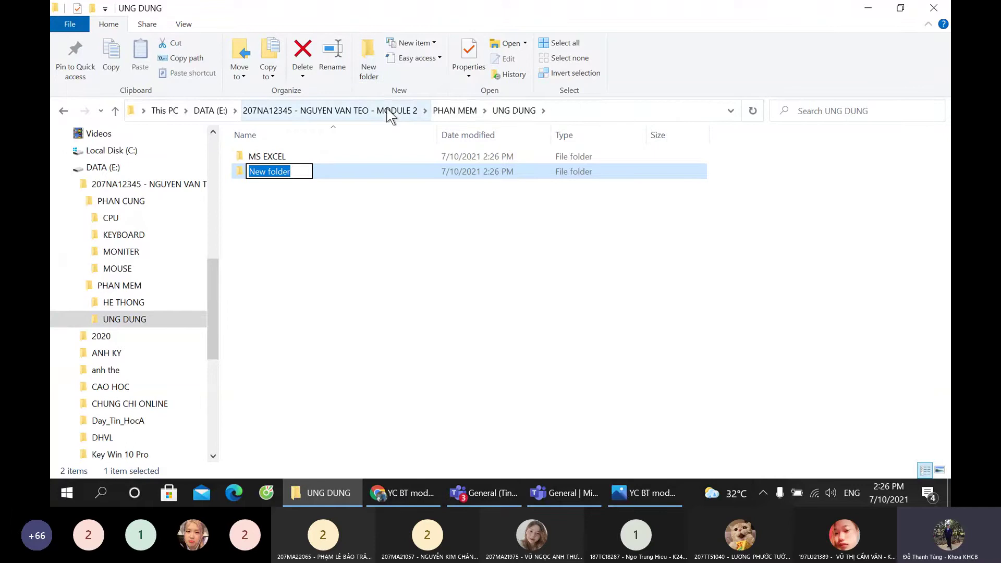
type("MS PP")
key("Return")
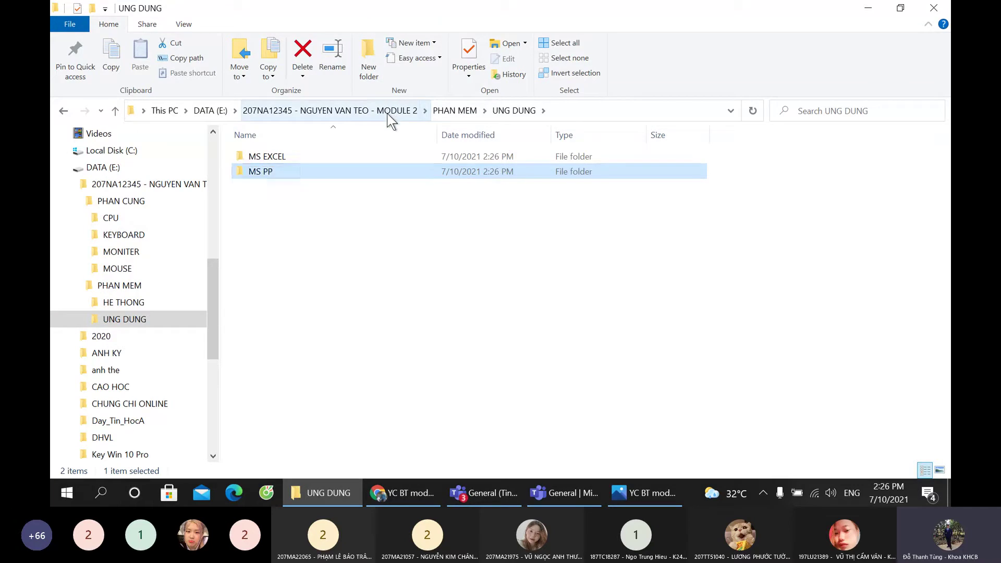
left_click(368, 62)
key("BackSpace")
type("M")
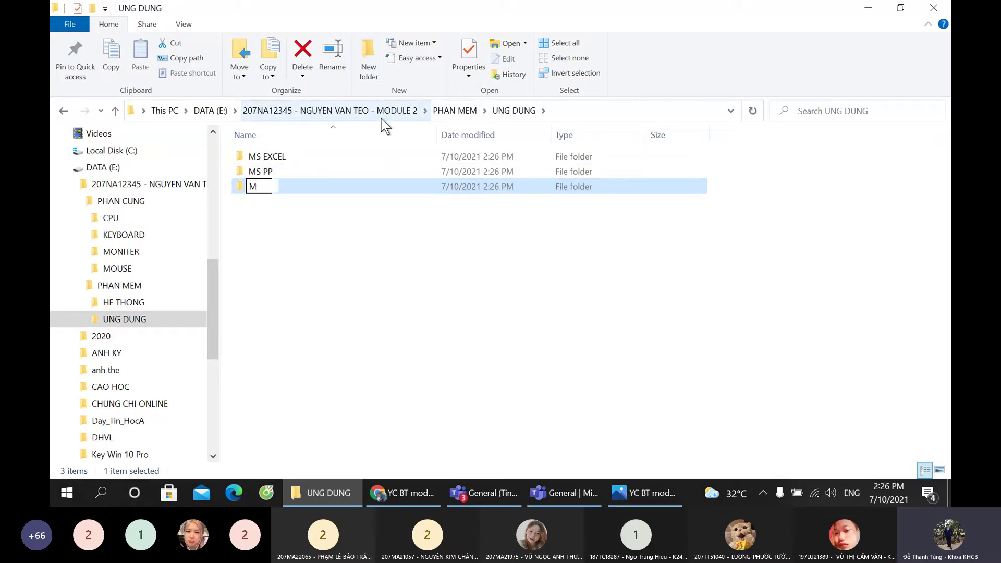
type("S WORD")
key("Return")
Step: Expand UNG DUNG and HE THONG in the navigation pane to show their subfolders
left_click(80, 319)
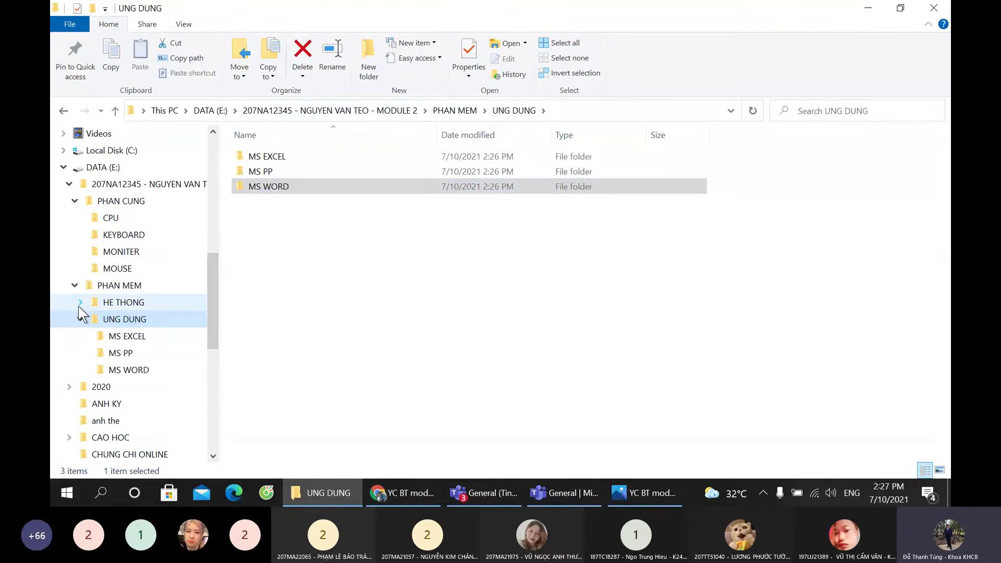
left_click(81, 302)
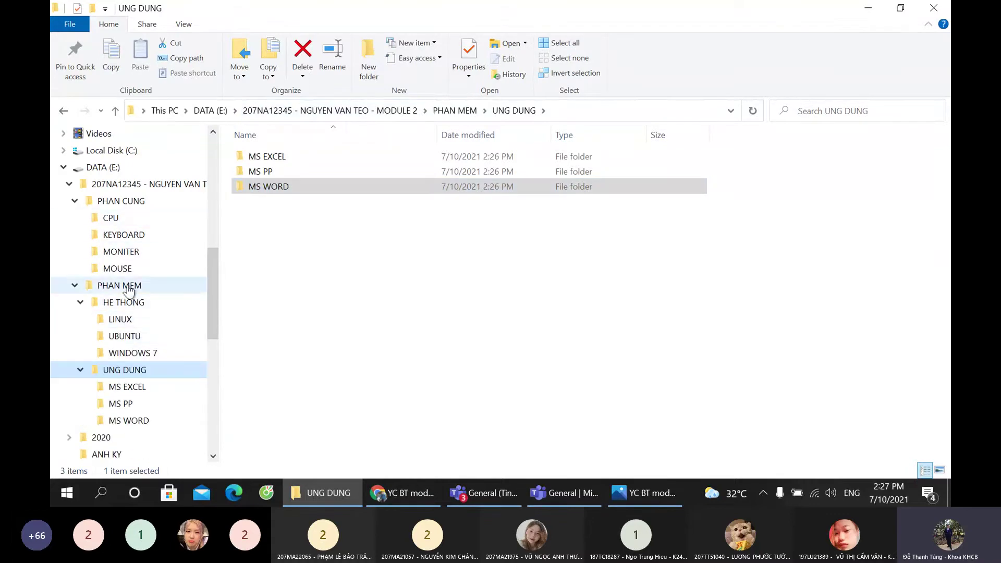
scroll(117, 234, "down", 1)
scroll(126, 245, "up", 1)
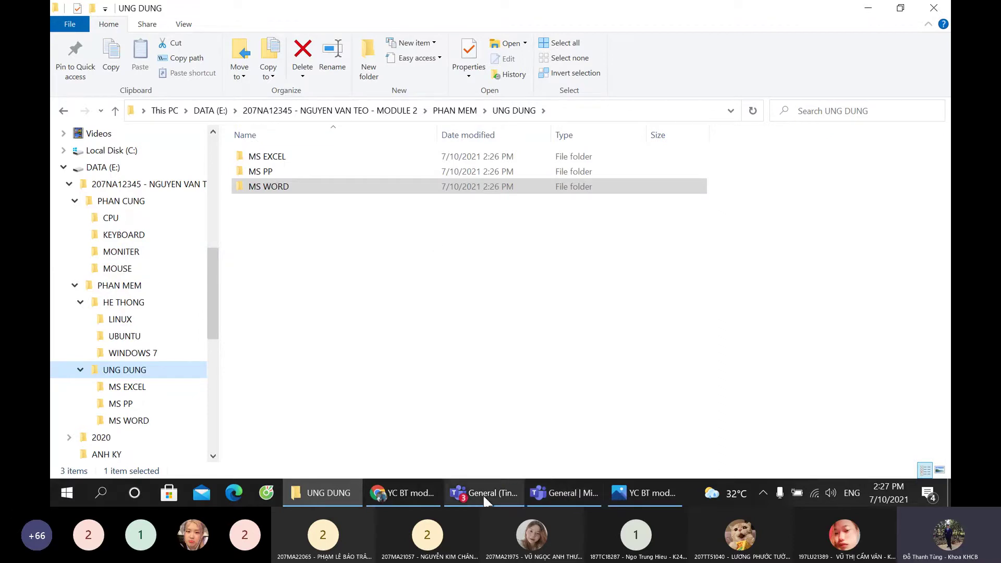
Step: Check the Teams meeting's participant list and chat, then return to the assignment image
left_click(580, 492)
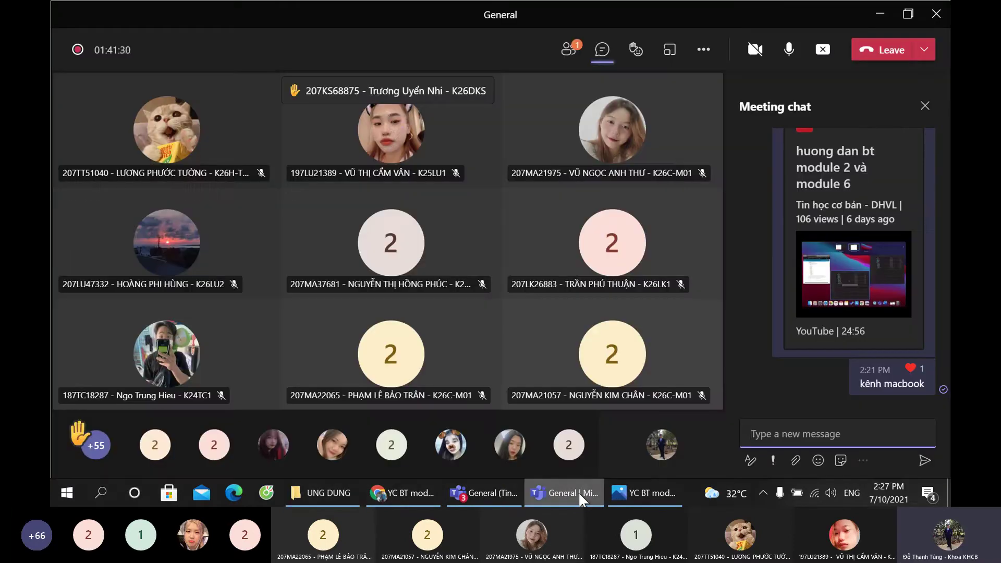
left_click(571, 58)
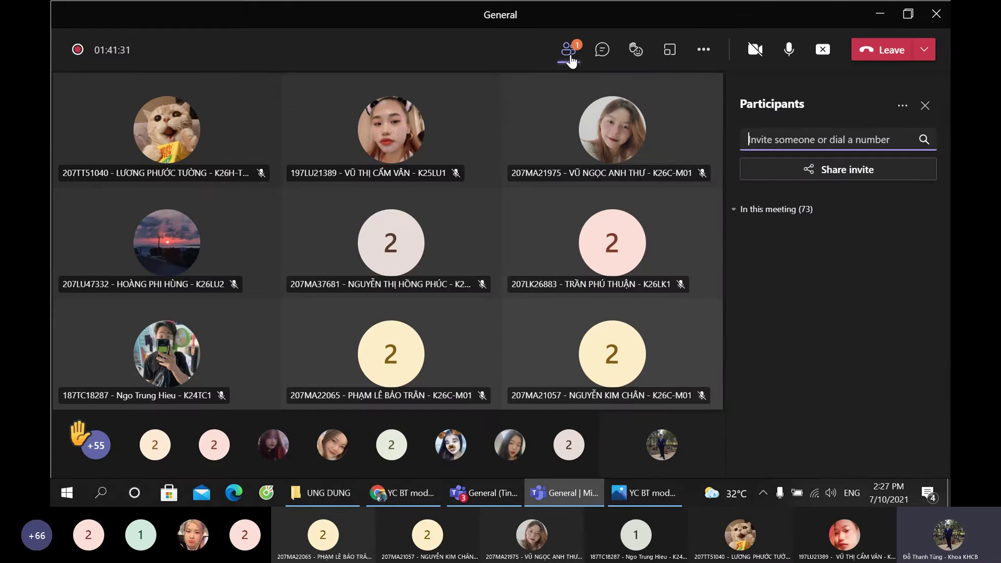
left_click(600, 60)
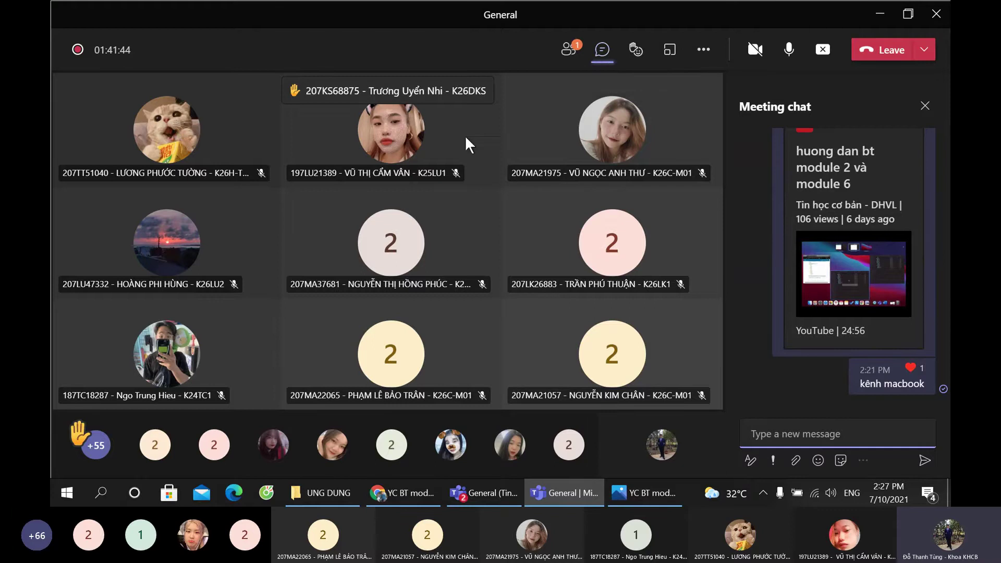
left_click(645, 493)
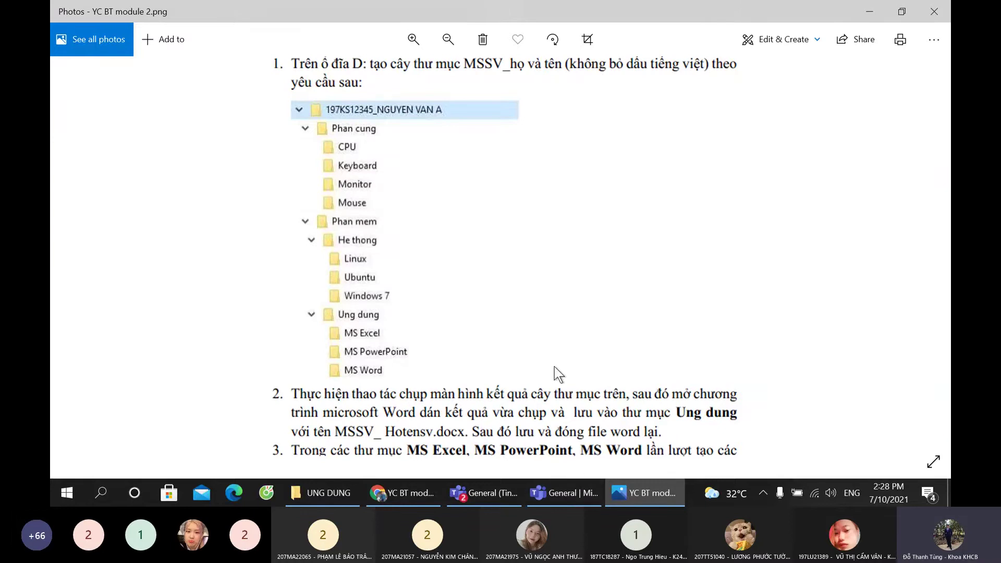
Step: Read assignment tasks 2–7 in Photos, peek at Teams, then return to UNG DUNG
scroll(552, 364, "down", 2)
scroll(535, 374, "up", 3)
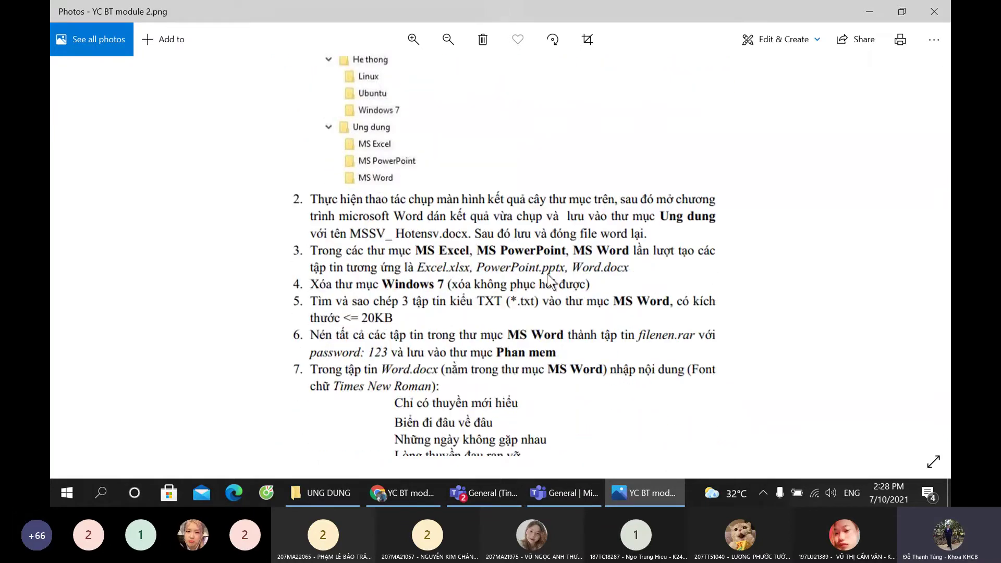
scroll(550, 281, "down", 1)
scroll(549, 282, "up", 1)
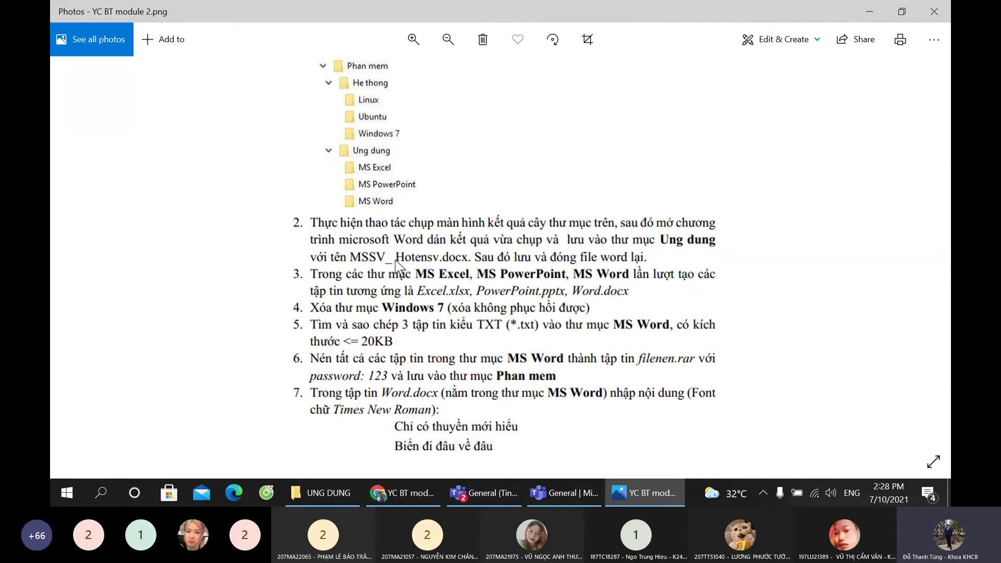
key("ctrl")
key("ctrl")
key("ctrl")
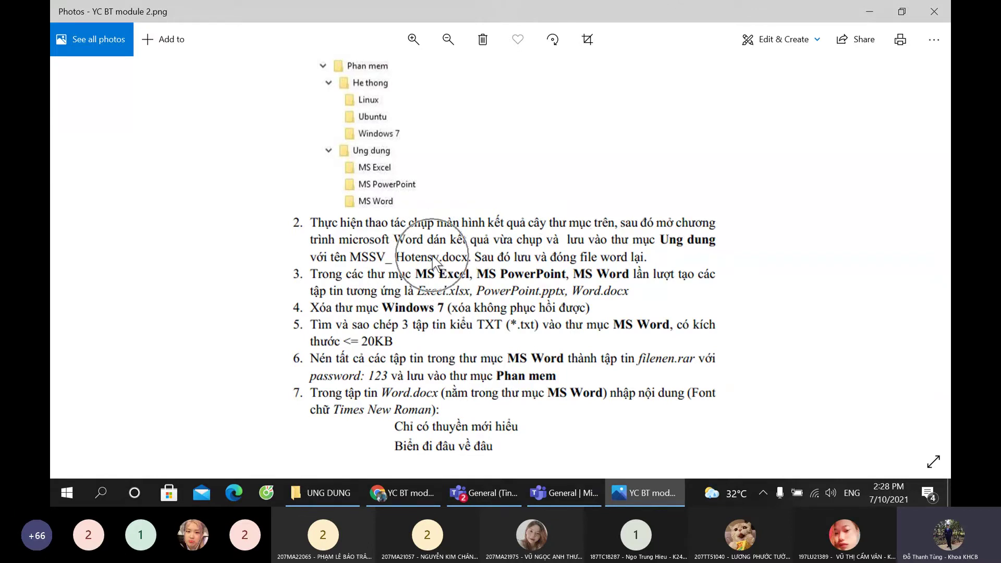
left_click(560, 491)
left_click(506, 493)
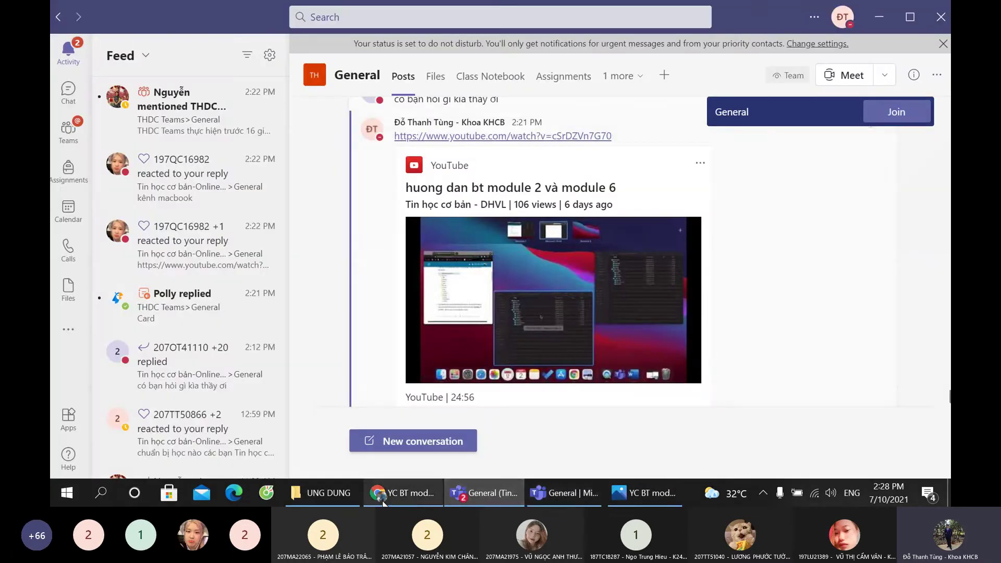
left_click(324, 492)
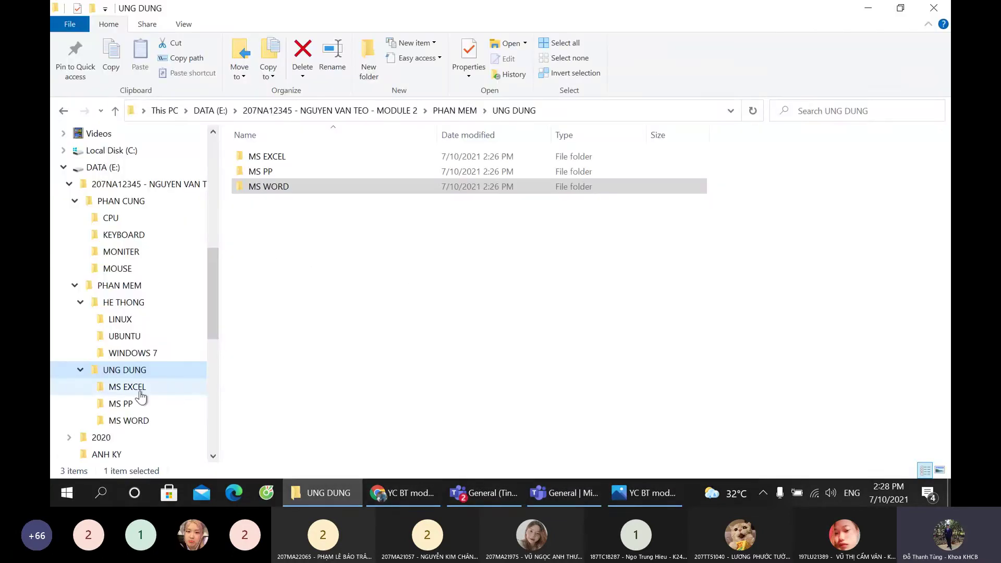
Step: Add a new Microsoft Word Document in UNG DUNG named with the student ID and full name
left_click(126, 370)
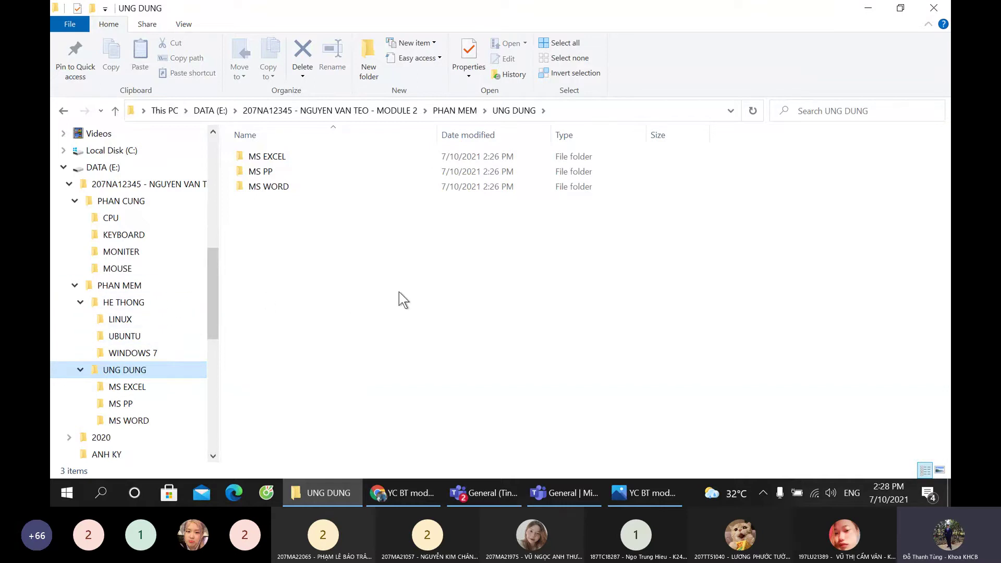
right_click(346, 272)
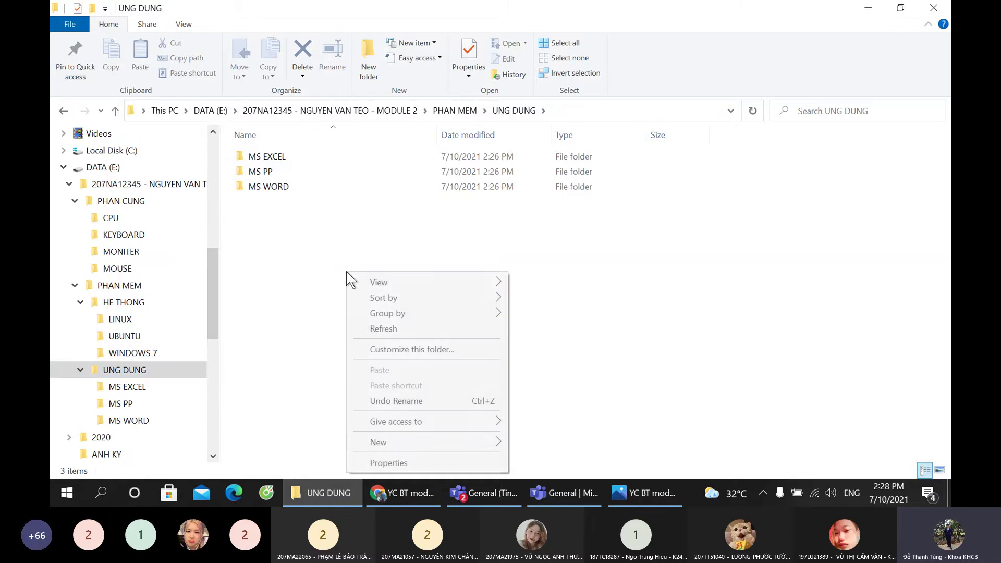
mouse_move(397, 446)
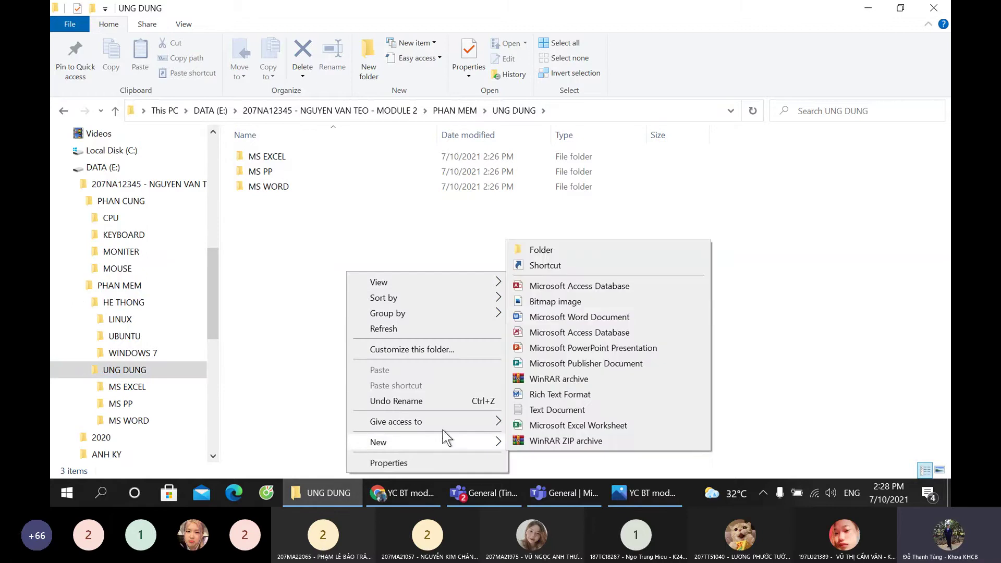
left_click(565, 316)
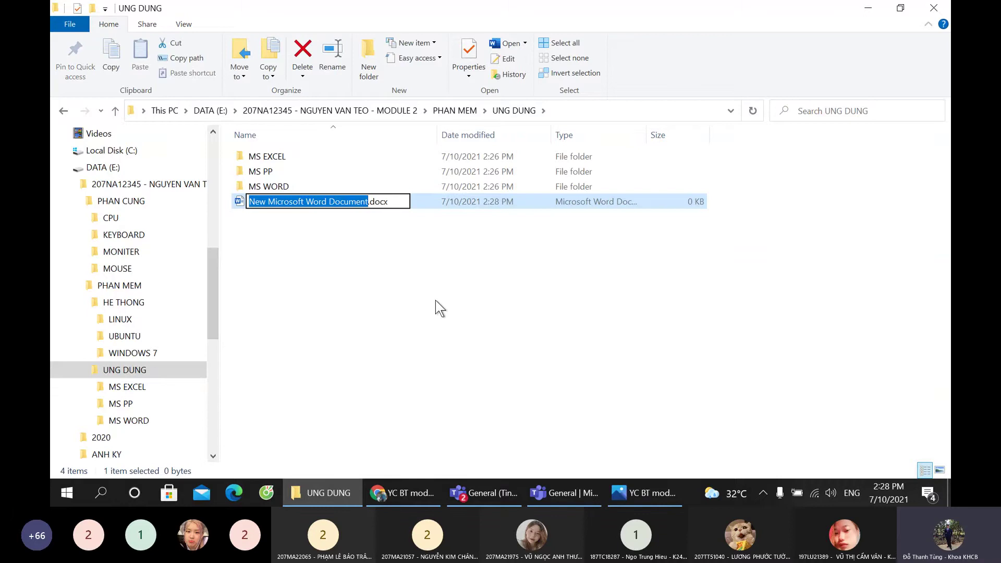
type("20")
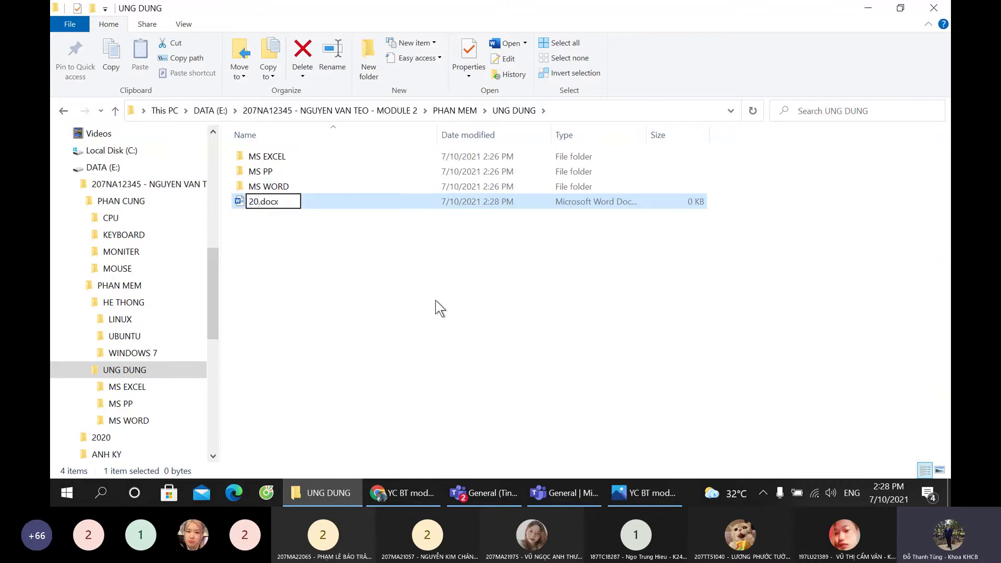
type("7NA123")
type("45 - n")
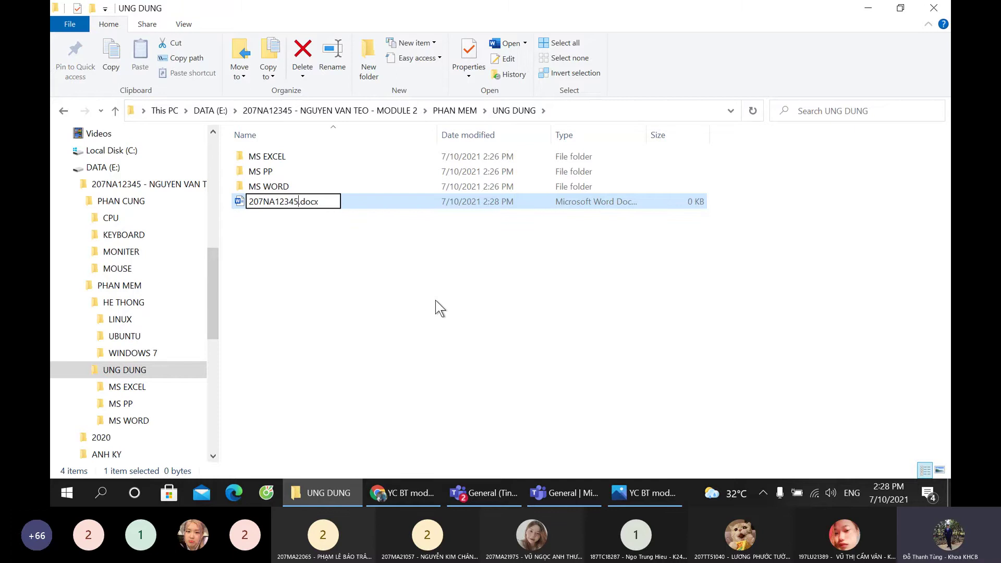
type("guye")
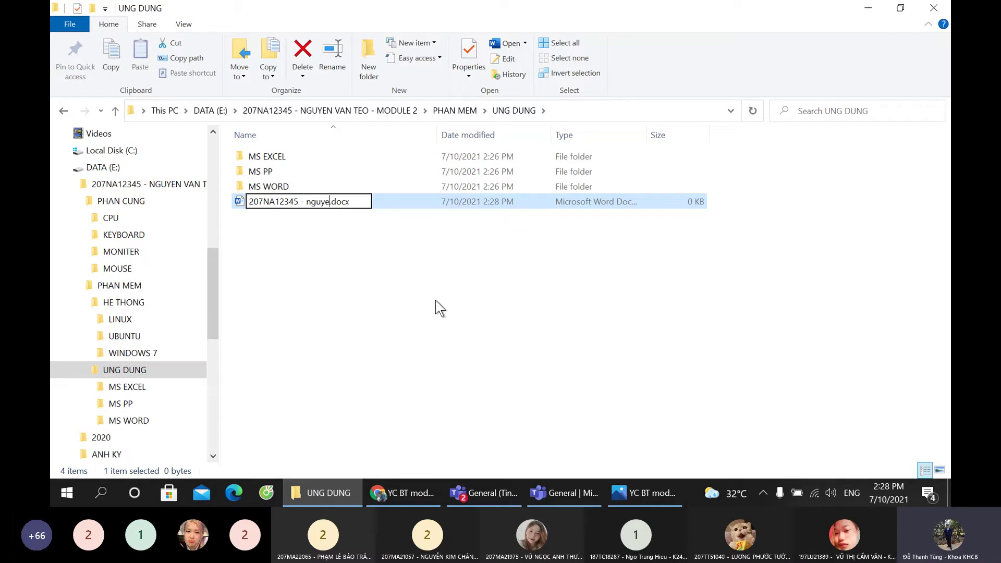
key("BackSpace")
key("BackSpace")
key("BackSpace")
key("BackSpace")
key("BackSpace")
type("NGE")
key("BackSpace")
type("UYEN VAN TEO")
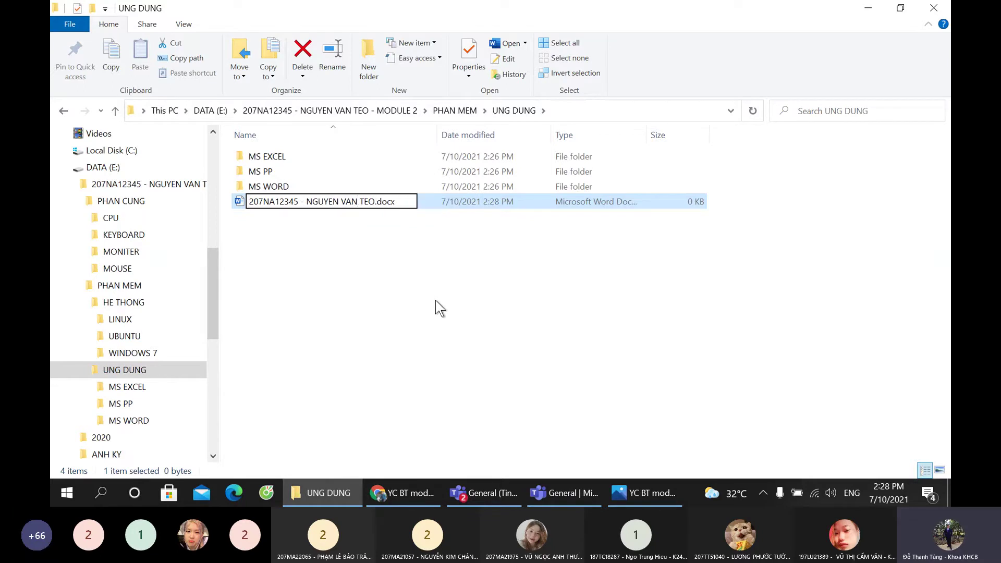
key("Return")
Step: Open the new Word document and paste a screenshot of the UNG DUNG Explorer window into it
double_click(315, 203)
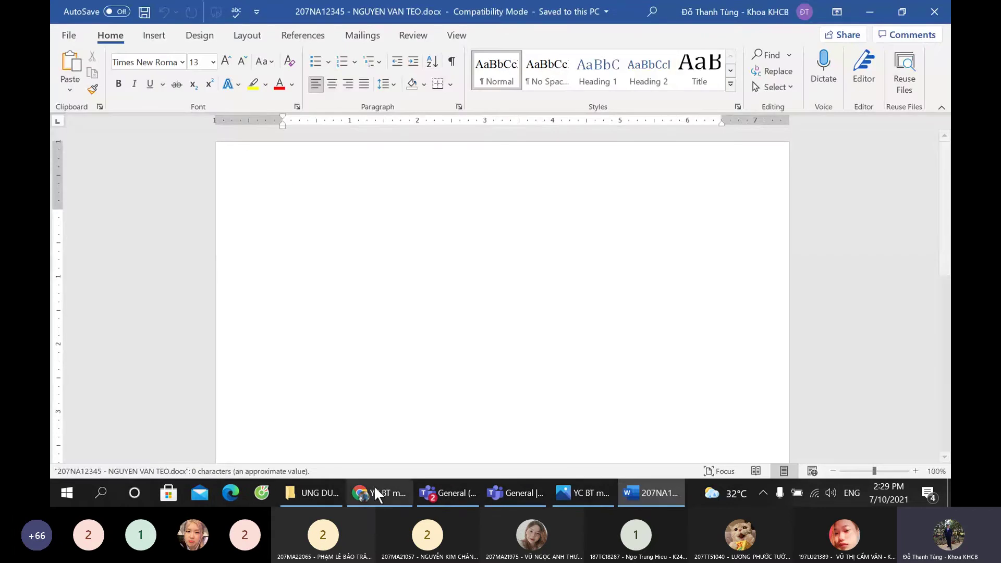
left_click(307, 493)
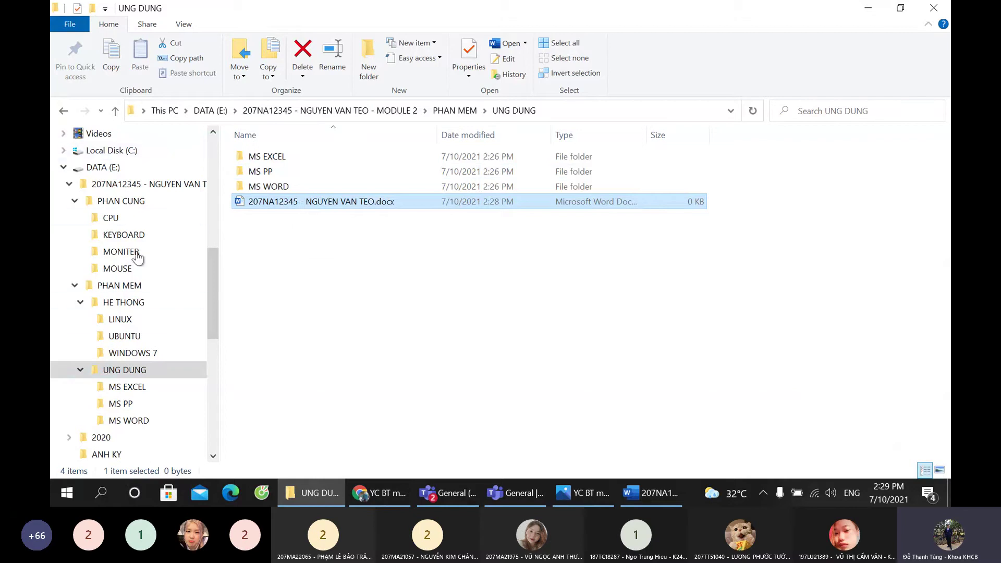
left_click(144, 371)
key("alt+Tab")
key("ctrl+v")
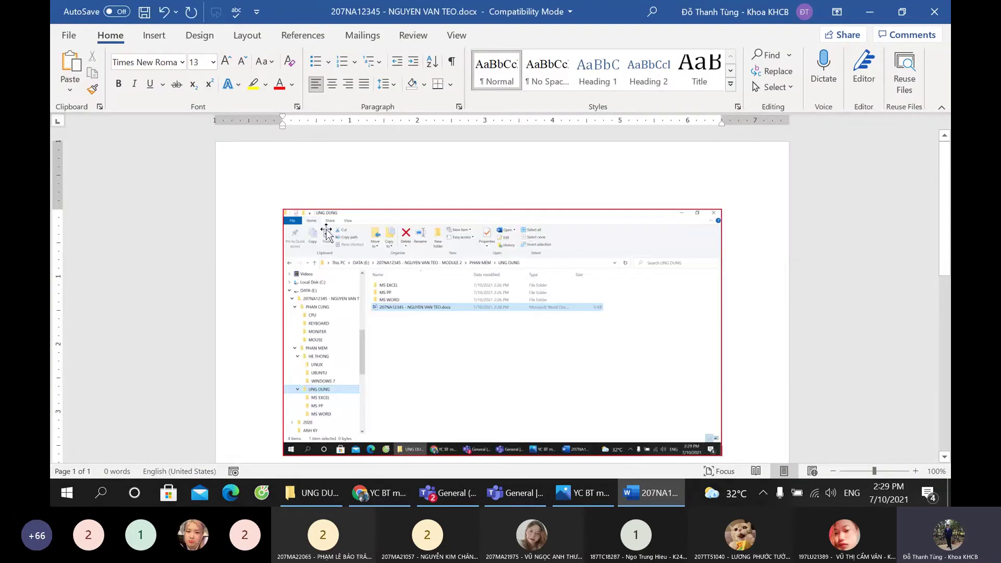
Step: Add the heading line 'Câu 1 và 2' above the screenshot
left_click(287, 208)
left_click(276, 227)
key("Return")
type("cA")
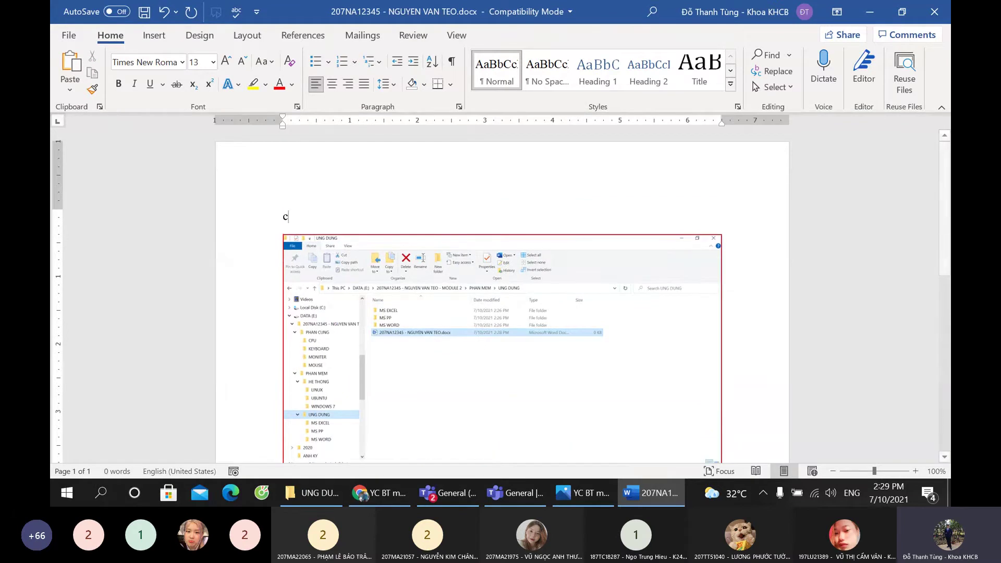
key("BackSpace")
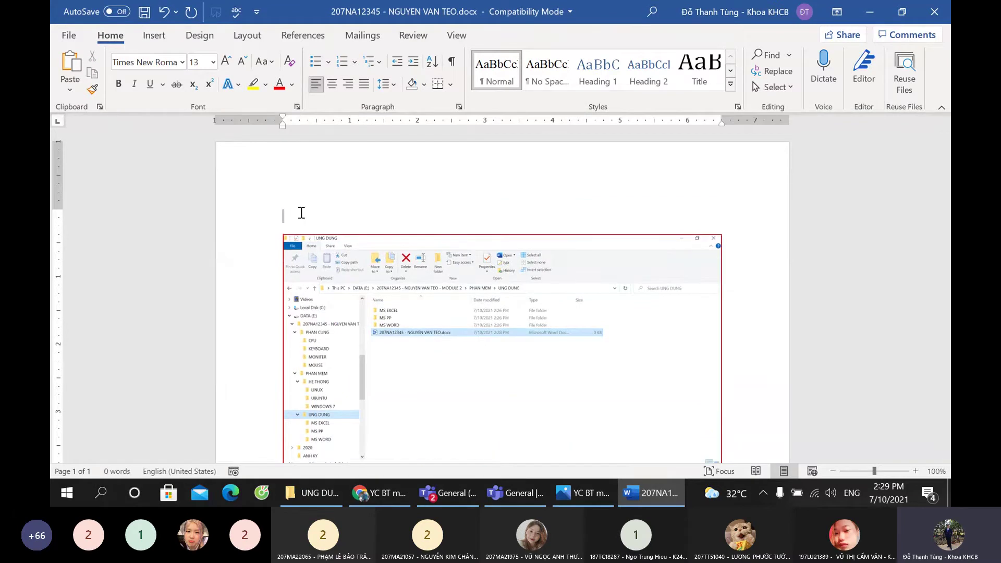
type("Câu 1 và 2:")
Step: Save the Word document and close Word
scroll(365, 279, "down", 2)
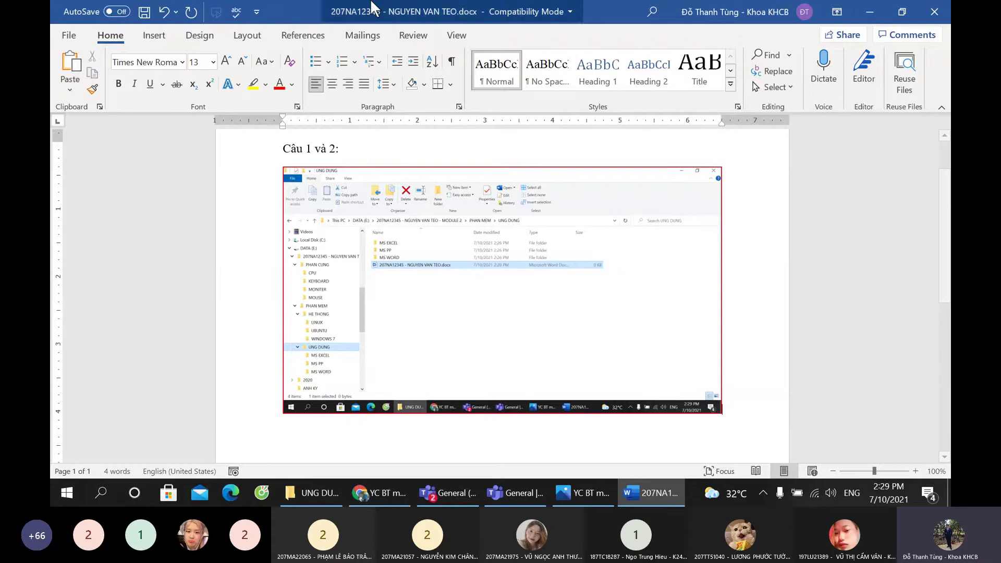
left_click(145, 12)
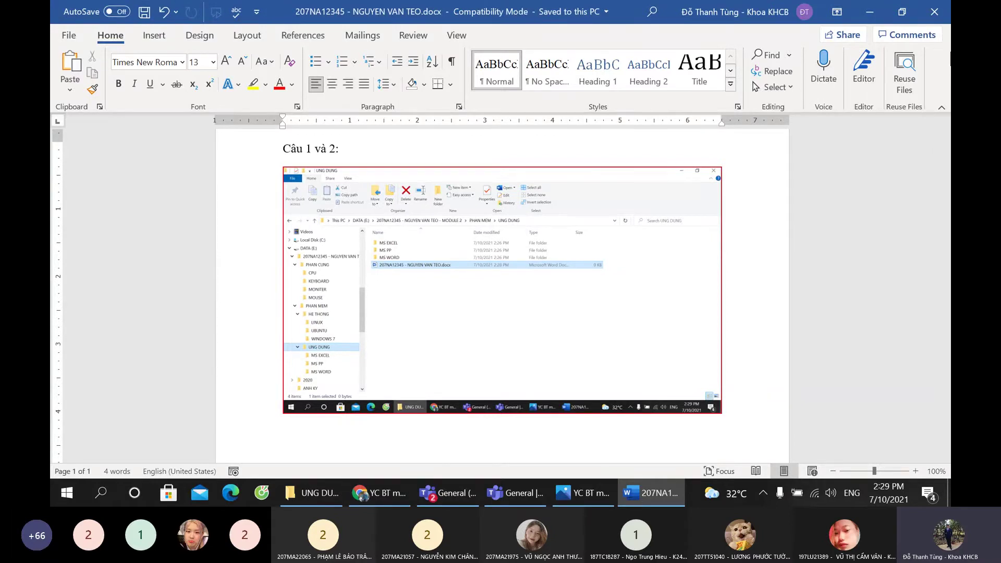
left_click(933, 12)
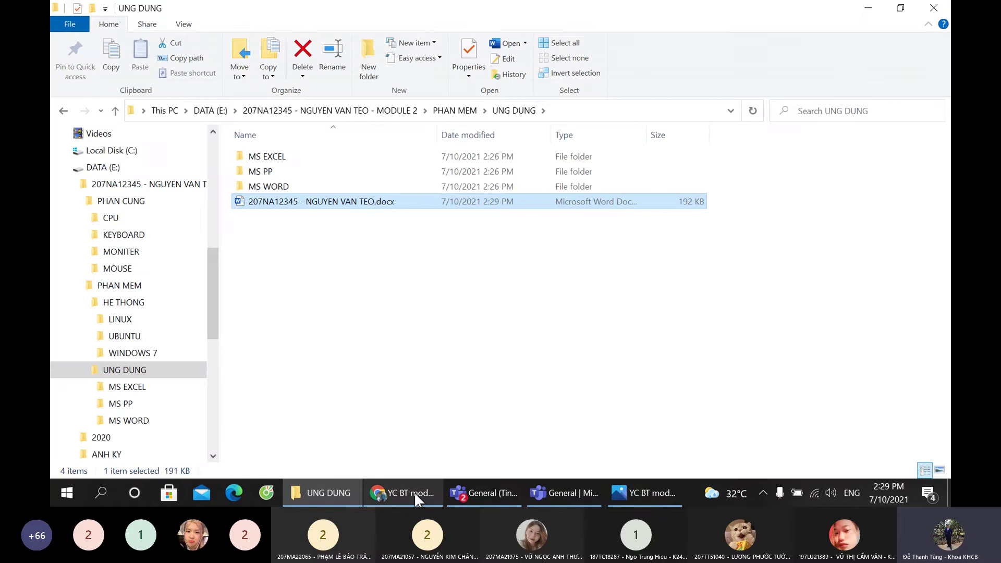
Step: Zoom into the Google Drive assignment sheet to read the Excel, PowerPoint and Word tasks
left_click(414, 492)
scroll(497, 344, "up", 1)
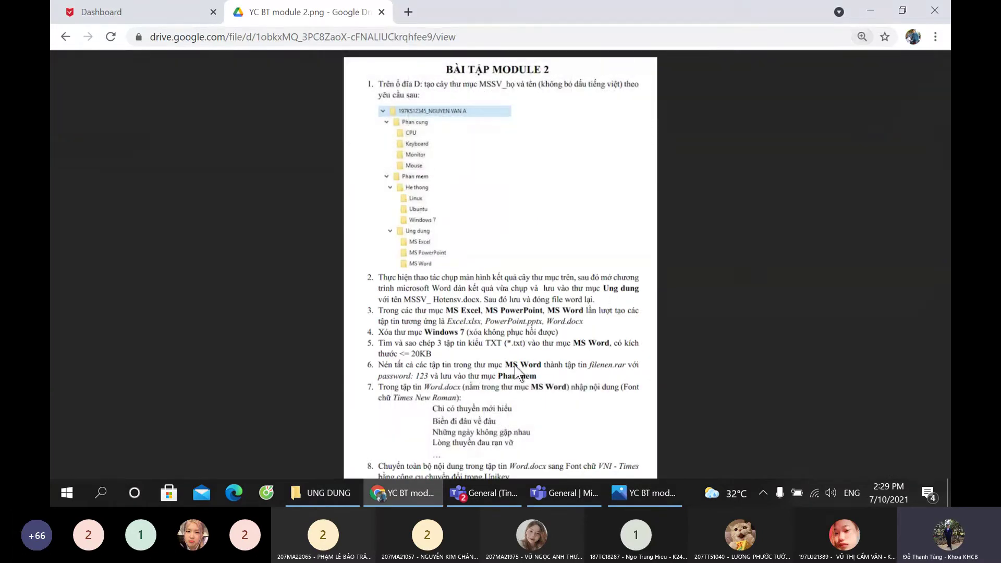
scroll(521, 342, "down", 1)
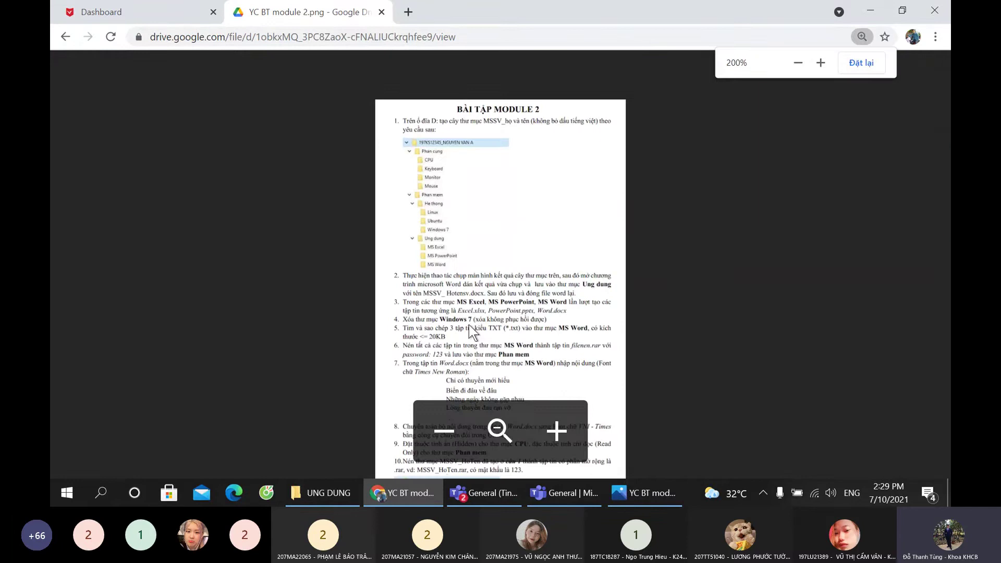
scroll(480, 339, "up", 2)
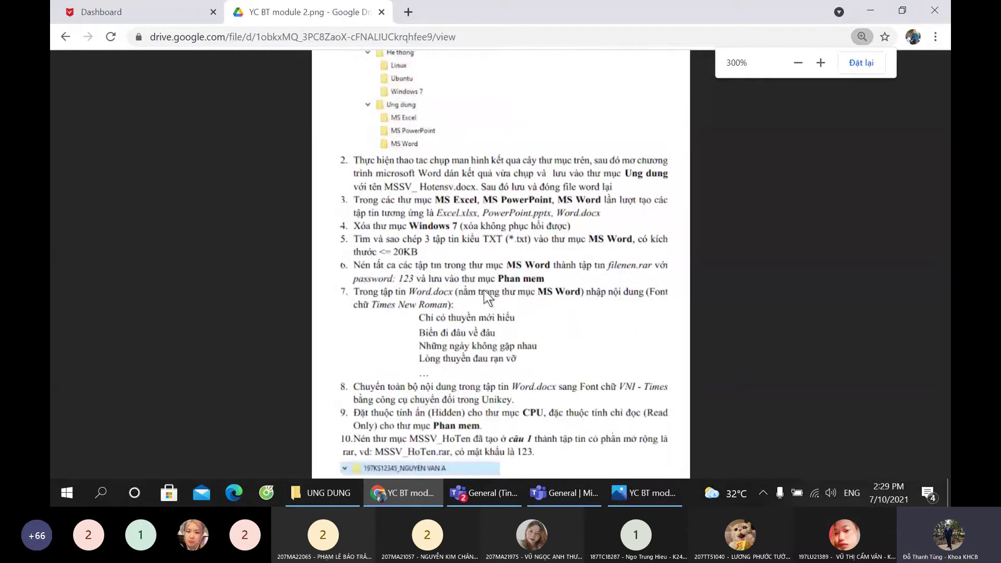
scroll(483, 289, "up", 1)
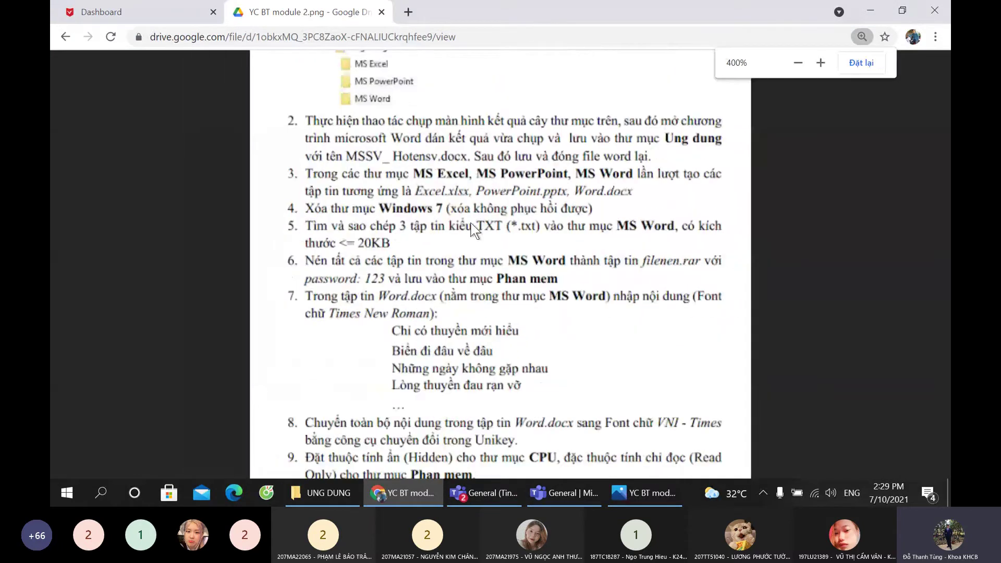
scroll(474, 230, "up", 1)
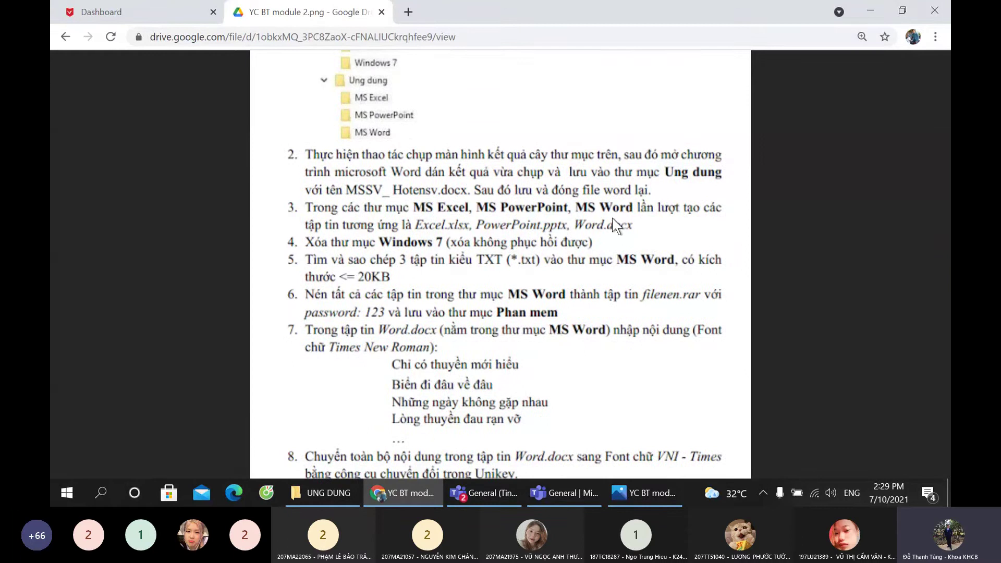
key("ctrl")
key("ctrl")
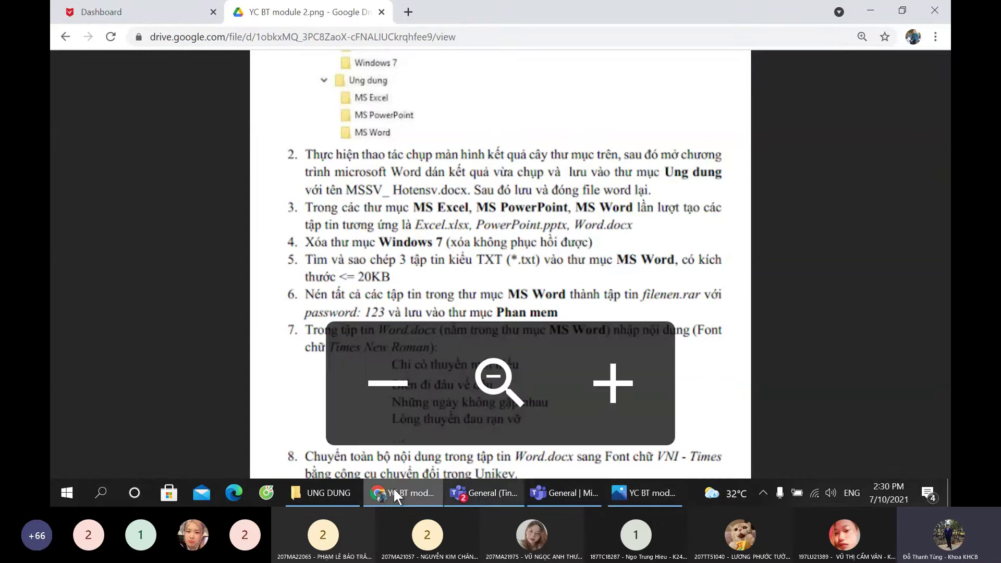
left_click(339, 486)
Step: Create a new Excel worksheet named Excel.xlsx in the MS EXCEL folder
left_click(145, 383)
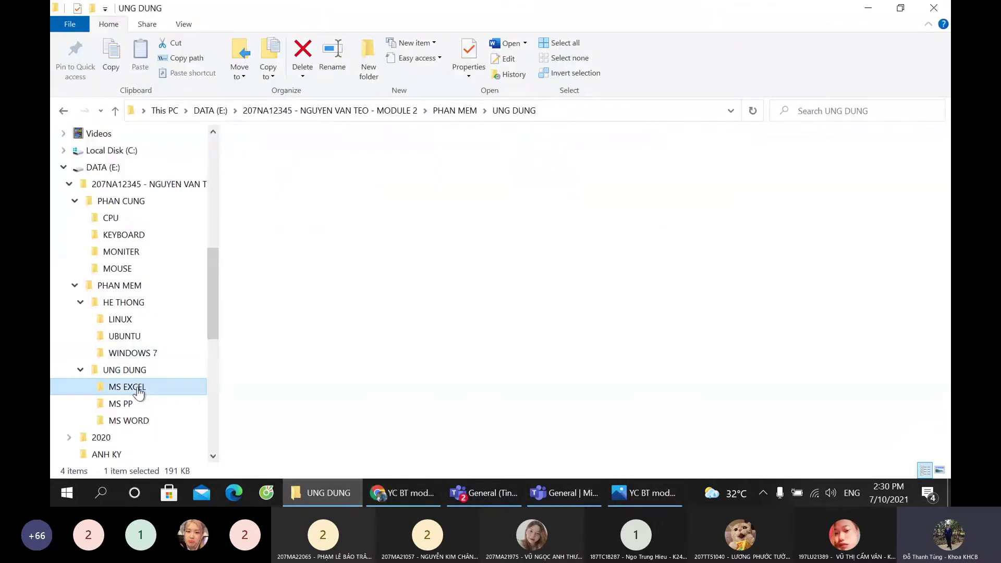
right_click(358, 214)
mouse_move(415, 380)
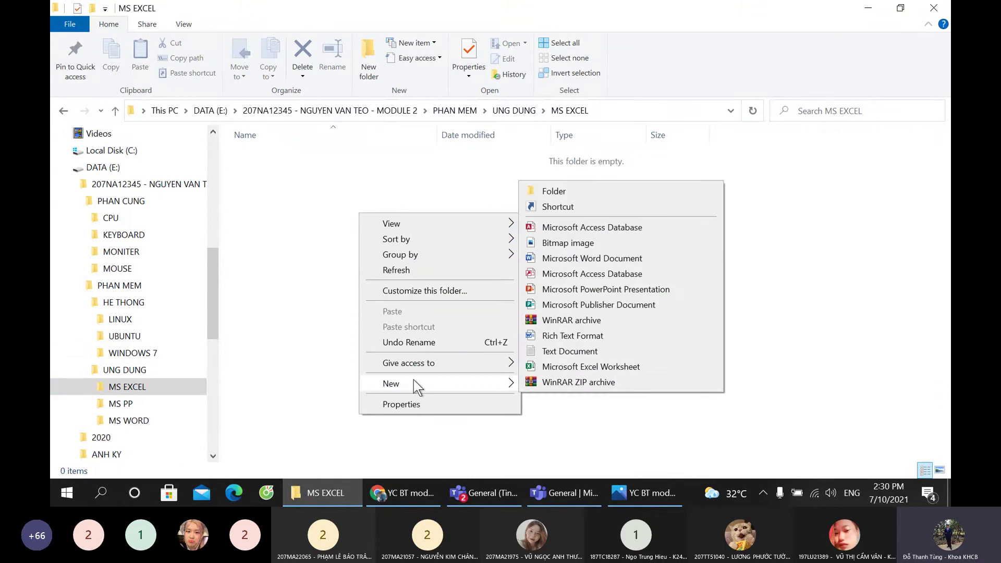
left_click(573, 366)
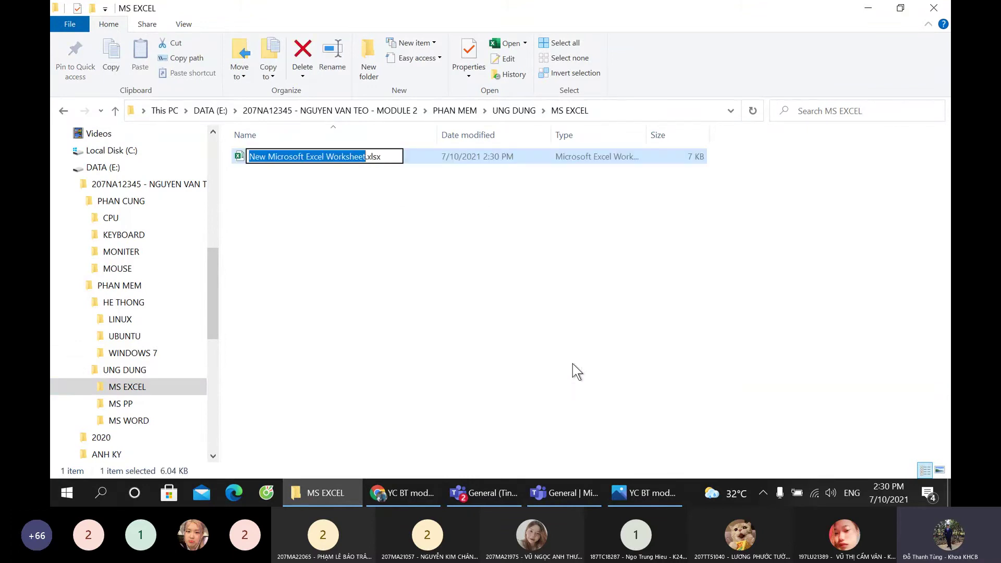
type("Excel")
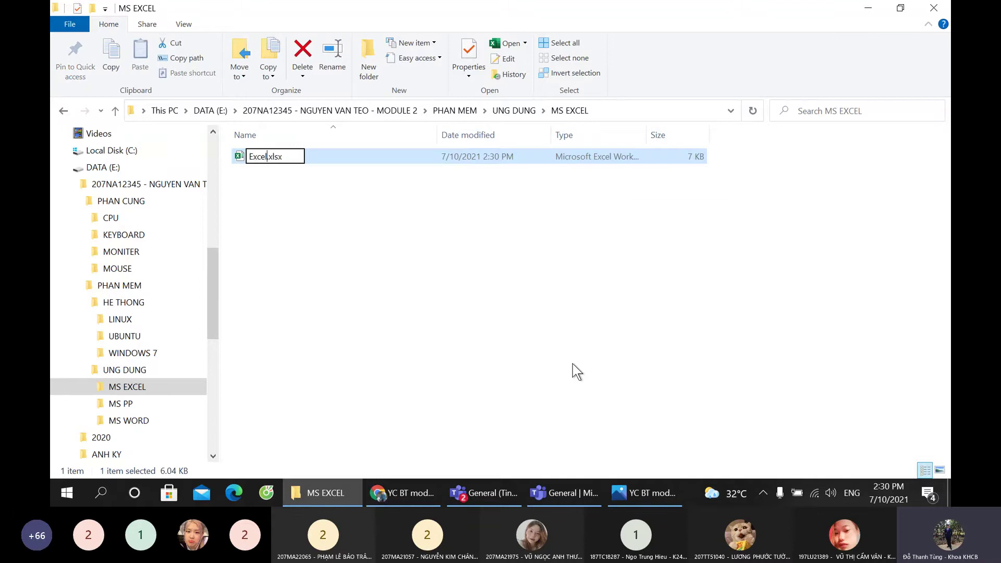
key("Return")
Step: Create a new PowerPoint presentation named Powerpoint.pptx in the MS PP folder
left_click(138, 403)
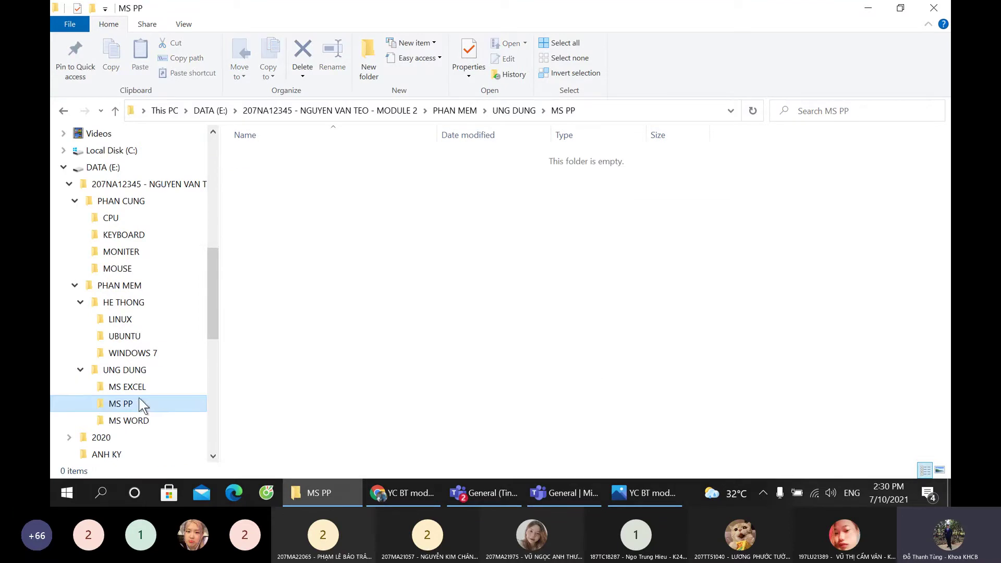
right_click(359, 232)
mouse_move(423, 402)
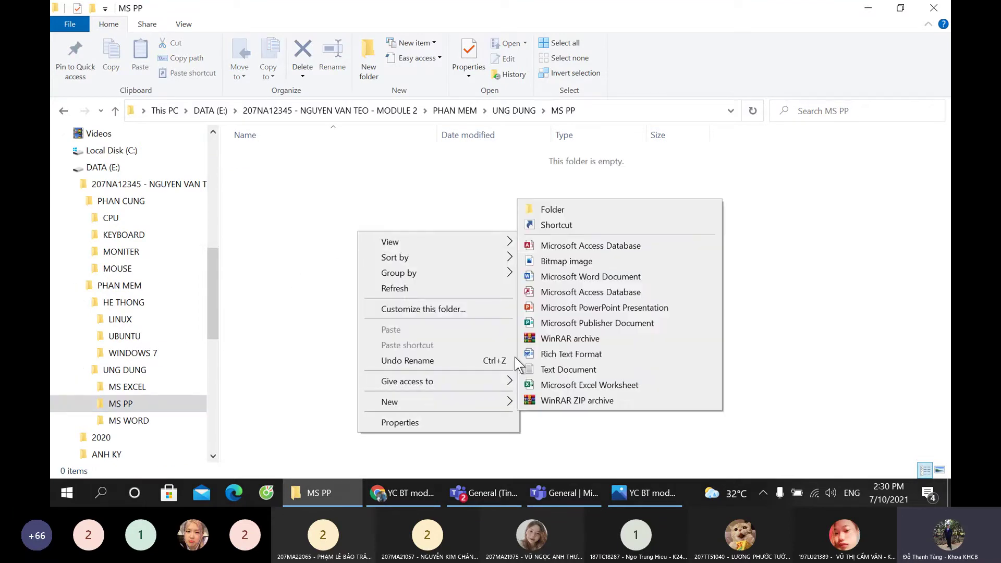
left_click(583, 306)
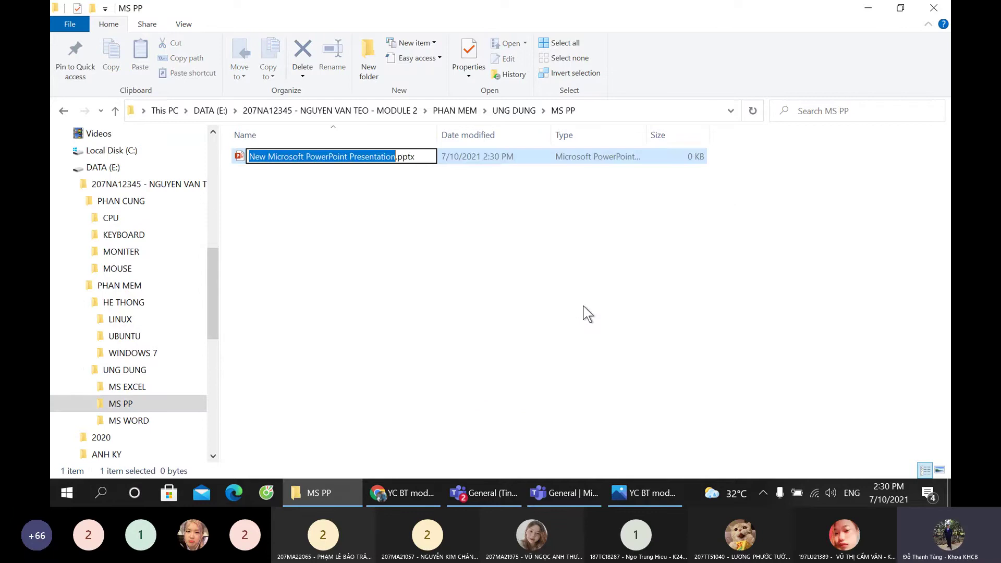
type("Powe")
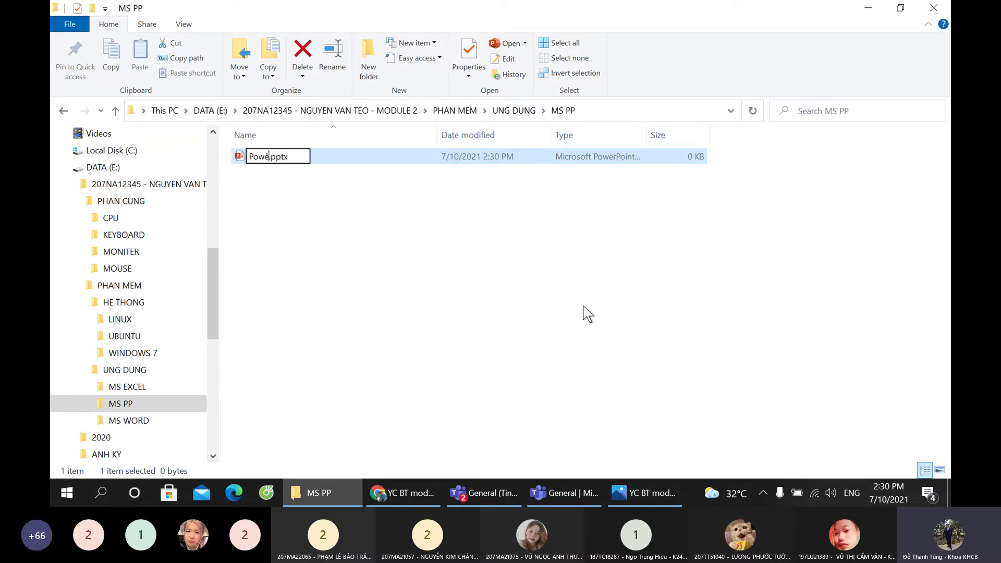
type("rpoint")
key("Return")
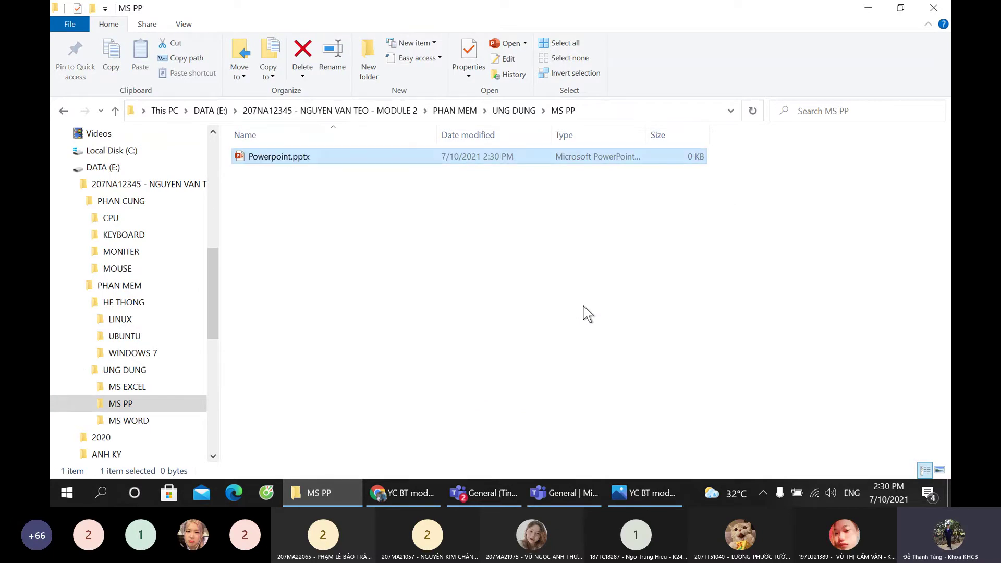
Step: Create a new Word document named Word.docx in the MS WORD folder
left_click(130, 419)
right_click(316, 225)
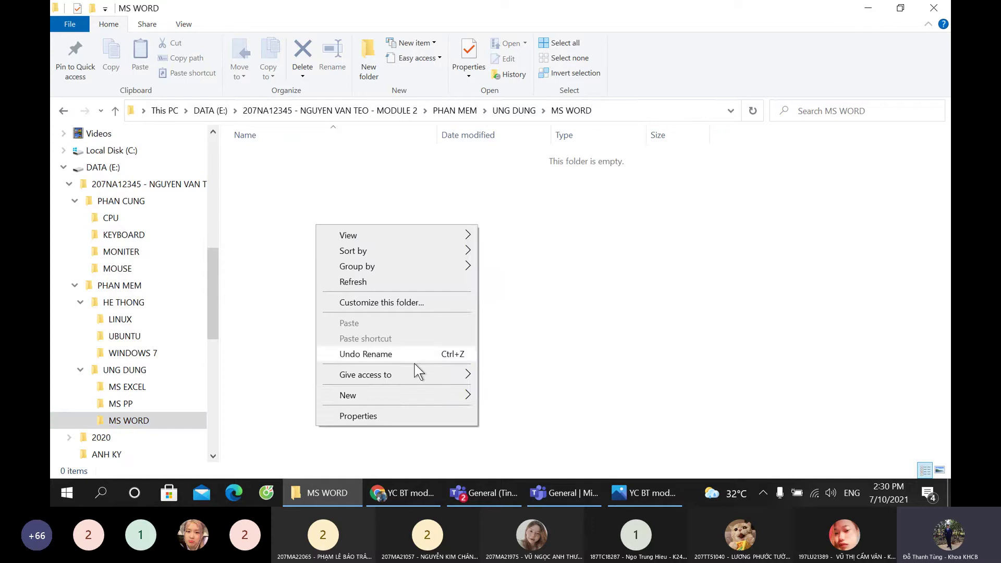
mouse_move(406, 398)
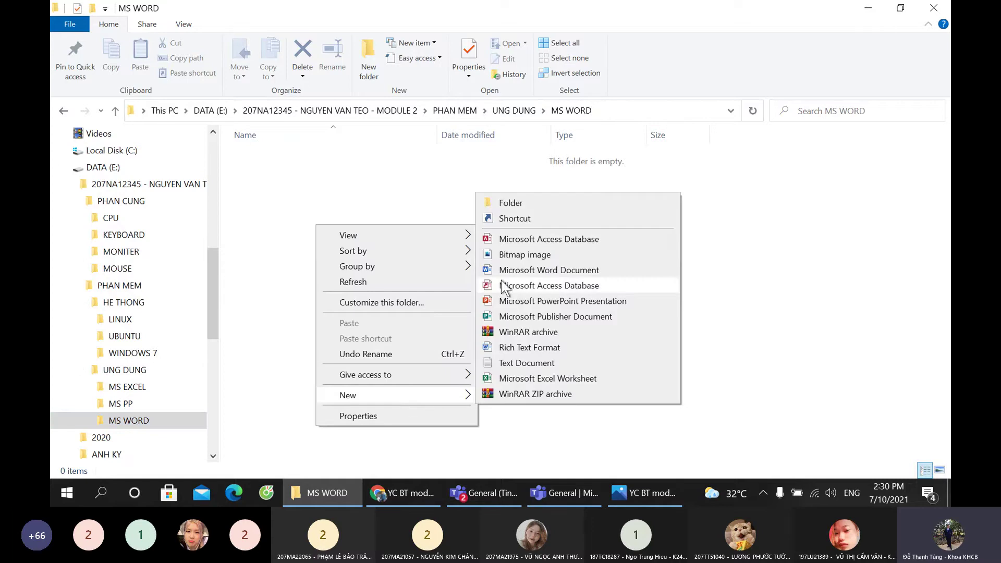
left_click(533, 270)
type("Wo")
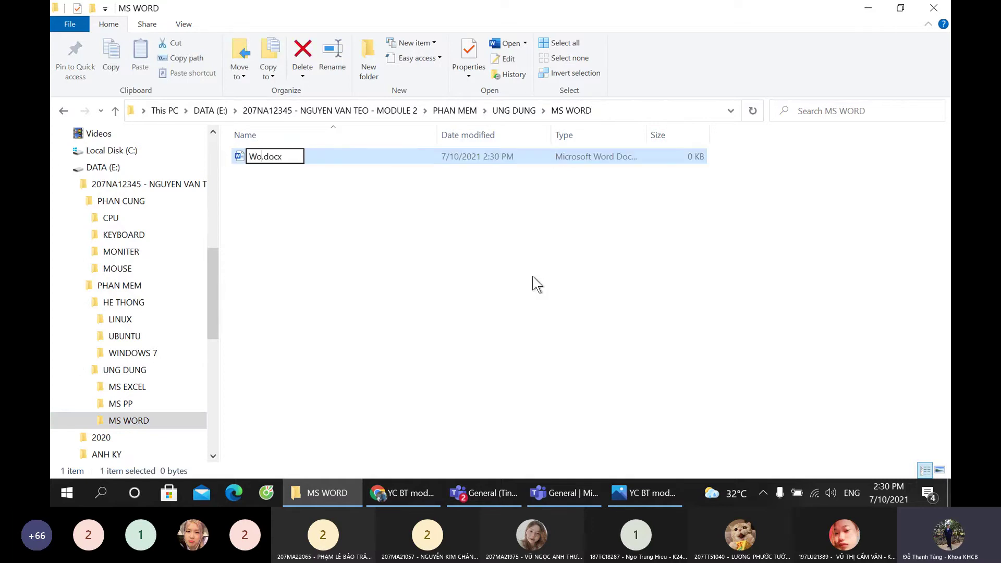
type("rd")
key("Return")
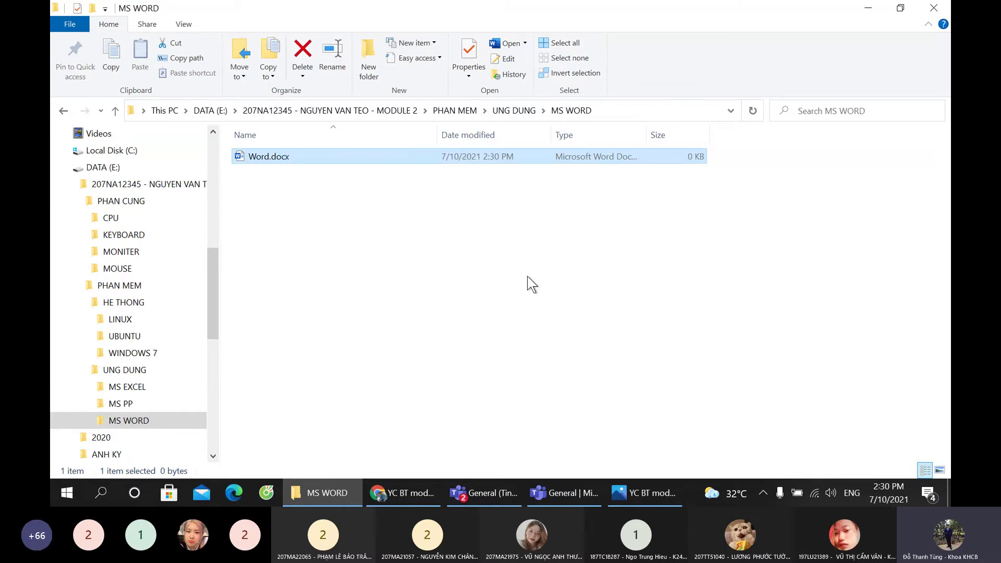
Step: Check the MS PP, MS EXCEL and MS WORD folders for their new files
left_click(125, 404)
left_click(137, 386)
left_click(131, 421)
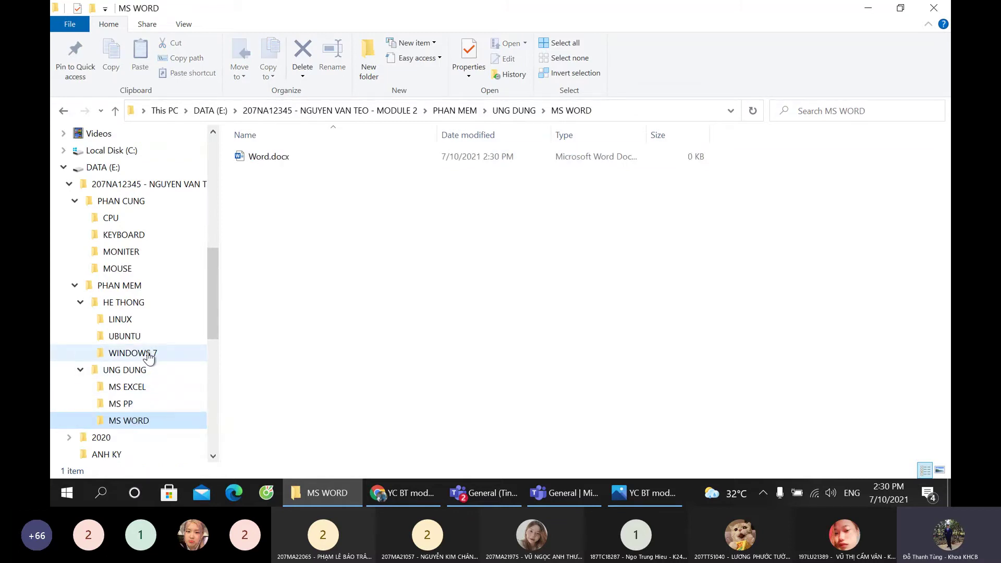
Step: Read task 4 in the Photos assignment image, then show the empty WINDOWS 7 folder in Explorer
left_click(639, 485)
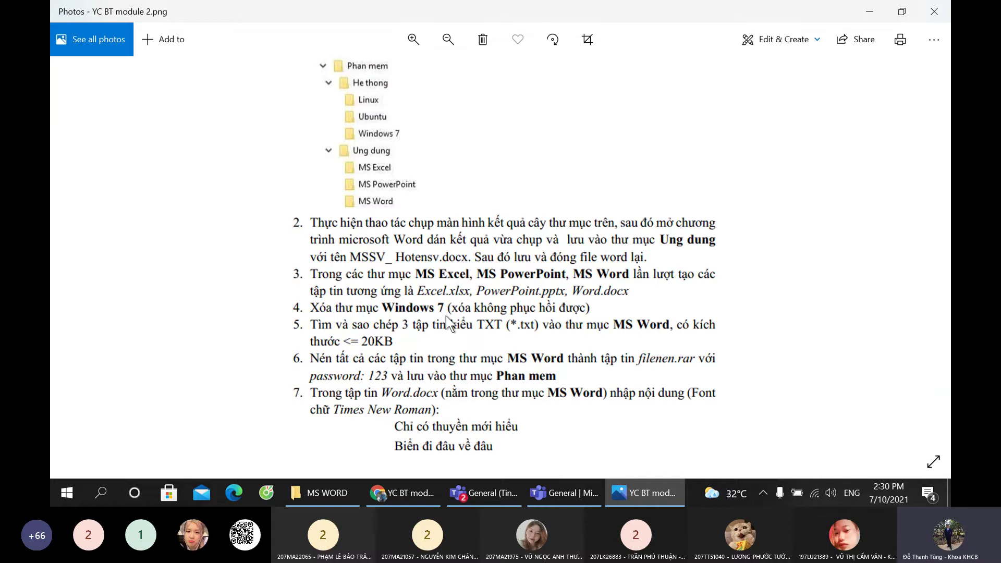
left_click(335, 488)
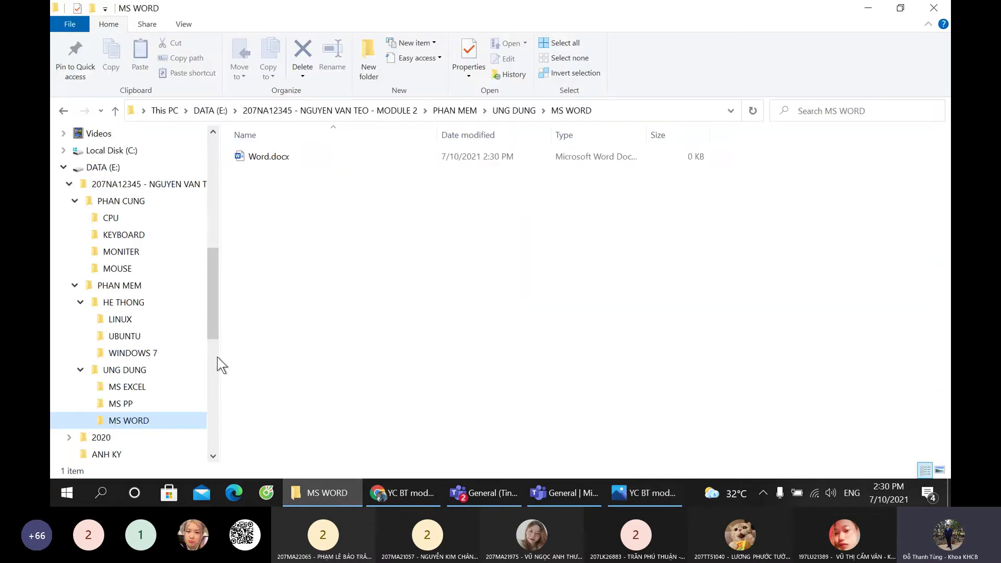
left_click(149, 355)
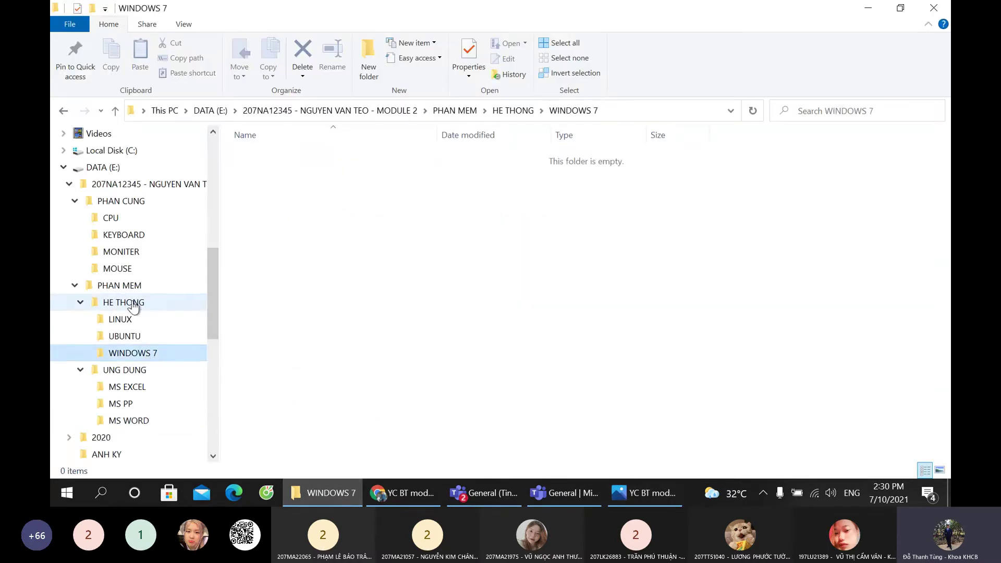
Step: Permanently delete WINDOWS 7 from HE THONG with Shift+Delete, then bring up the Teams meeting
left_click(132, 308)
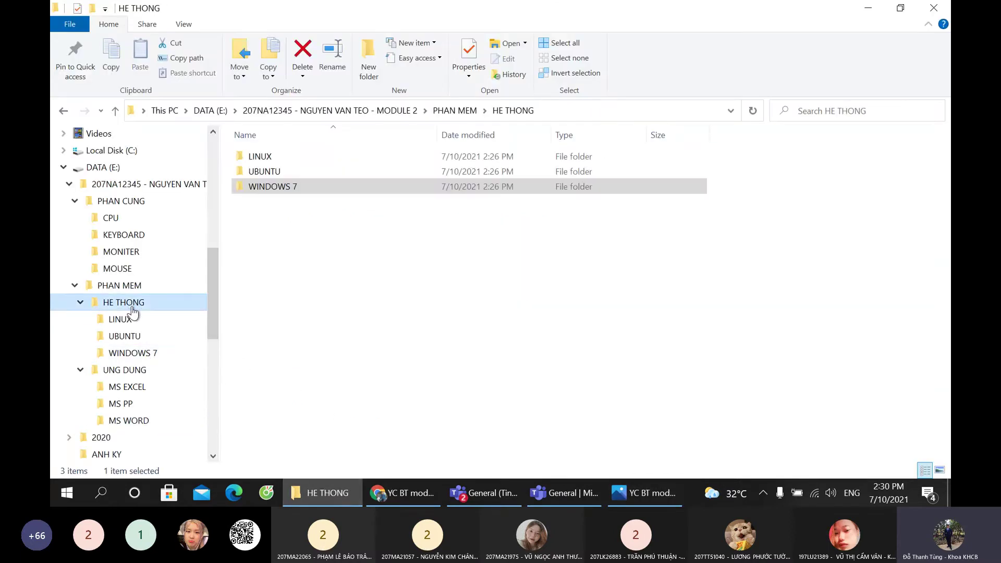
left_click(268, 187)
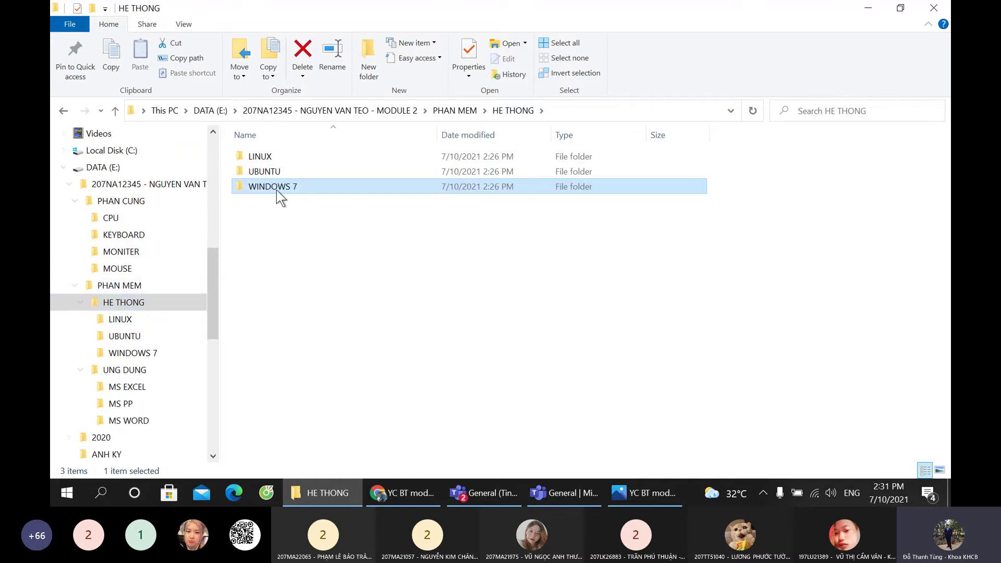
right_click(279, 190)
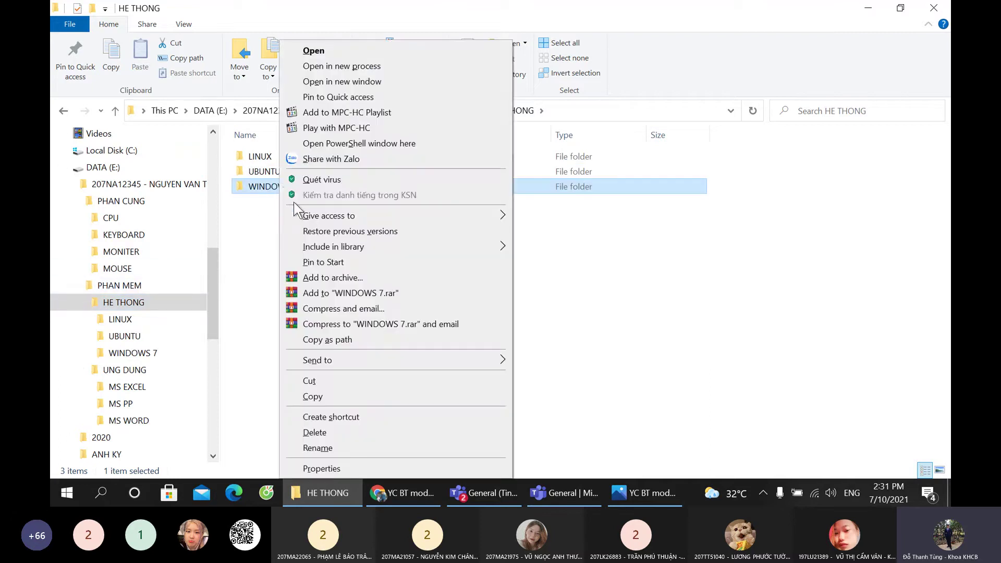
key("shift+Delete")
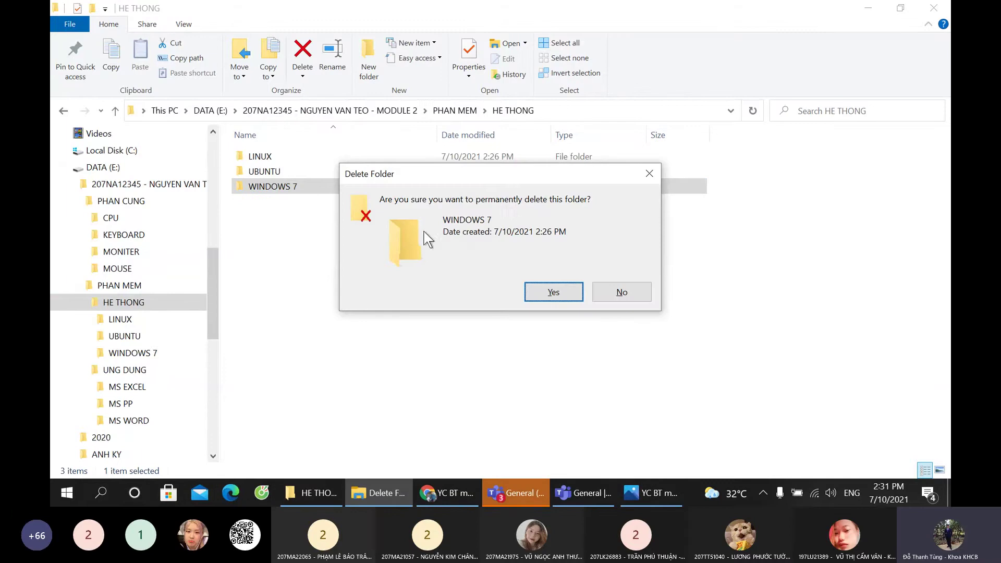
left_click(553, 292)
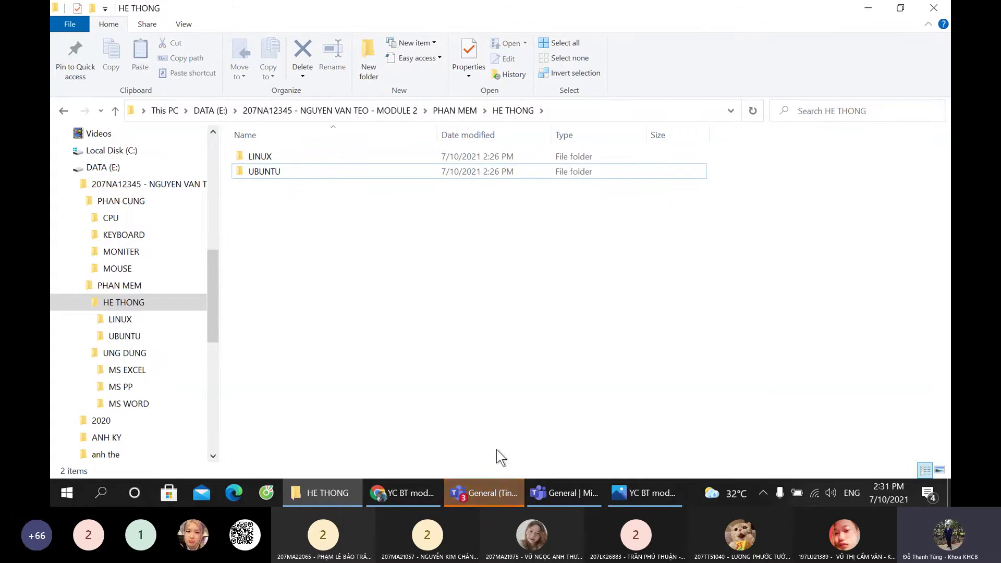
left_click(480, 493)
left_click(586, 501)
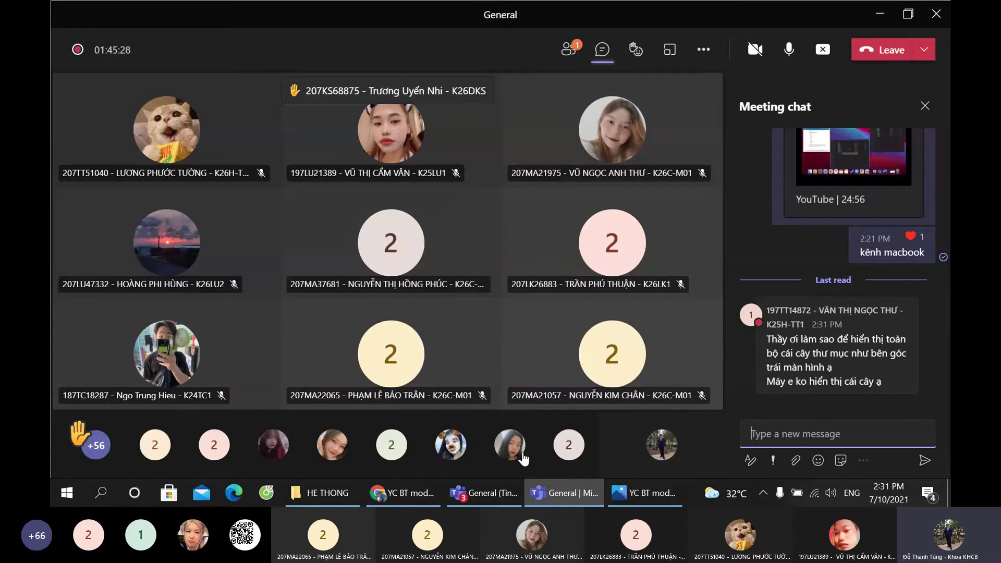
Step: Glance at the Teams channel and Drive assignment image, then return to the HE THONG folder
left_click(505, 492)
left_click(400, 502)
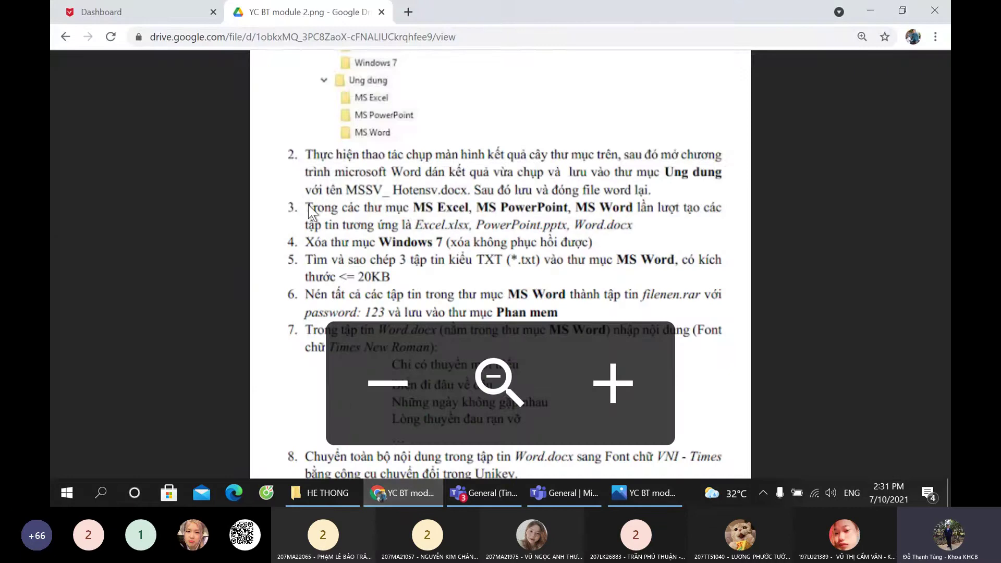
left_click(316, 492)
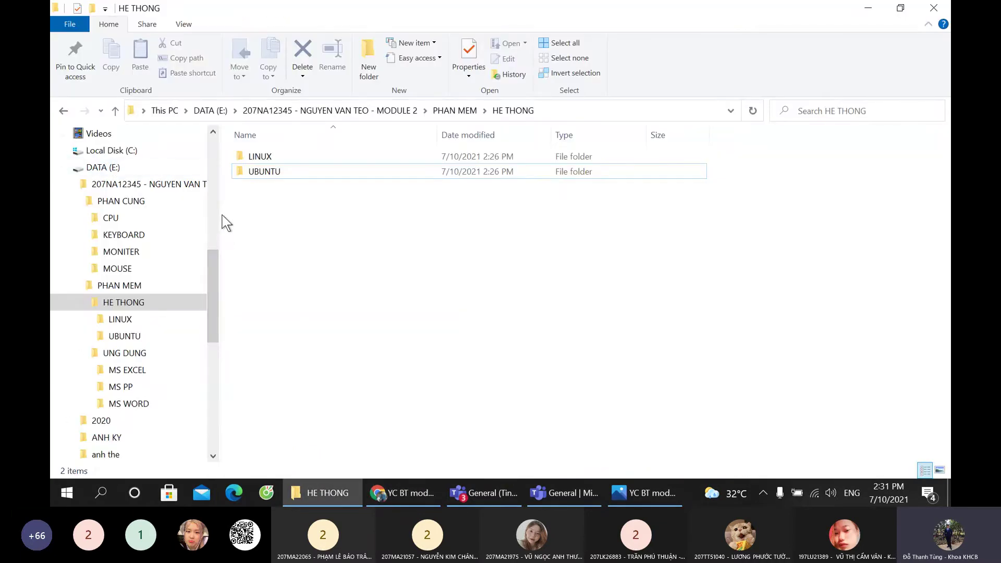
Step: Widen the folder tree pane and close an extra Quick access window
mouse_move(222, 224)
left_mouse_down()
mouse_move(255, 214)
mouse_move(222, 210)
left_mouse_up()
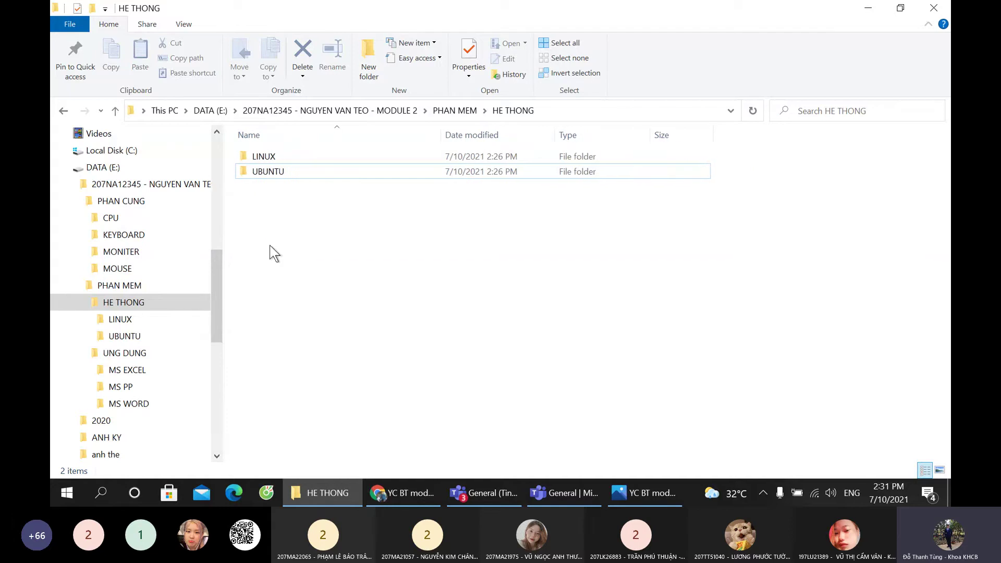
key("super+e")
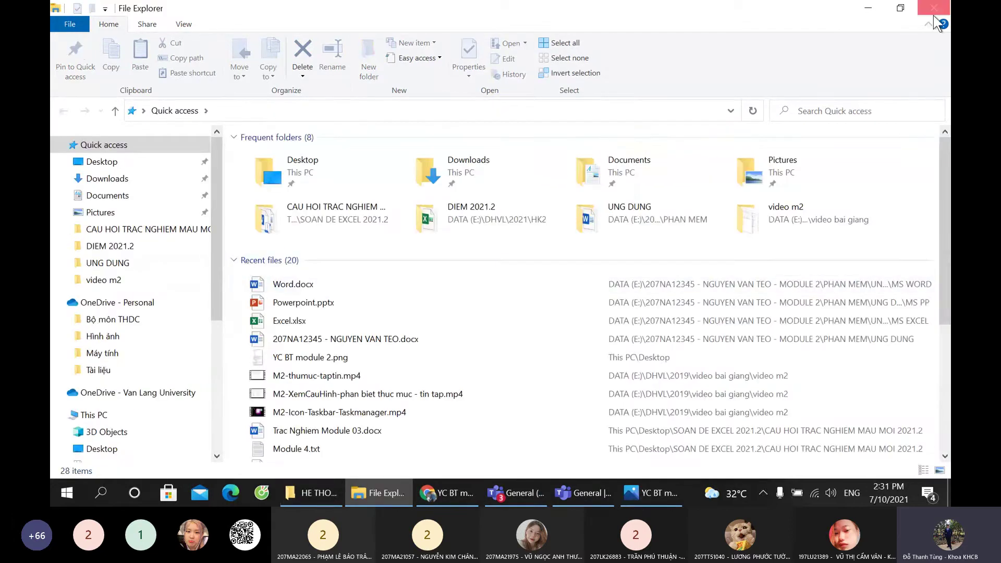
left_click(933, 11)
Step: Launch the On-Screen Keyboard via Run, close it, then collapse and re-expand HE THONG
key("super+r")
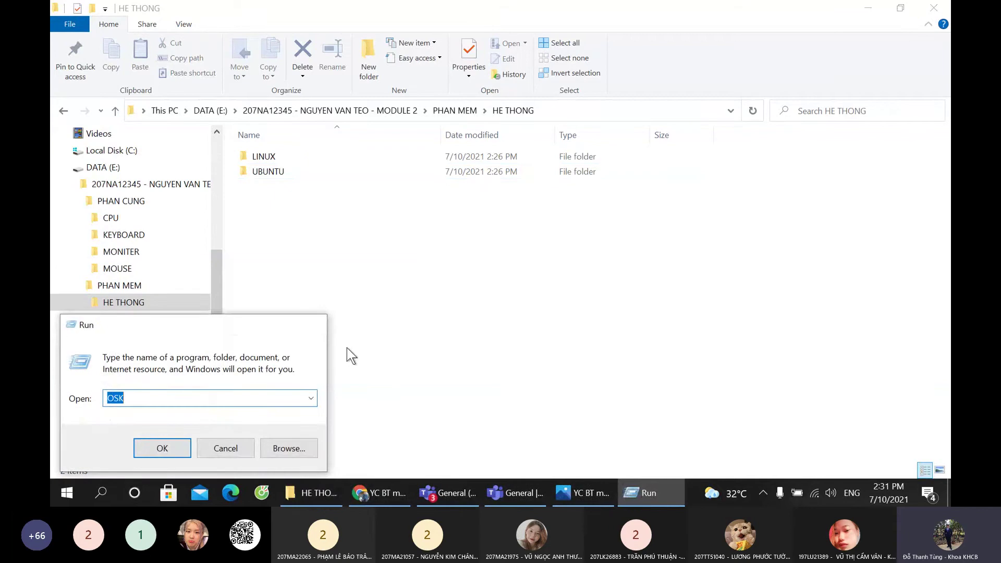
key("Return")
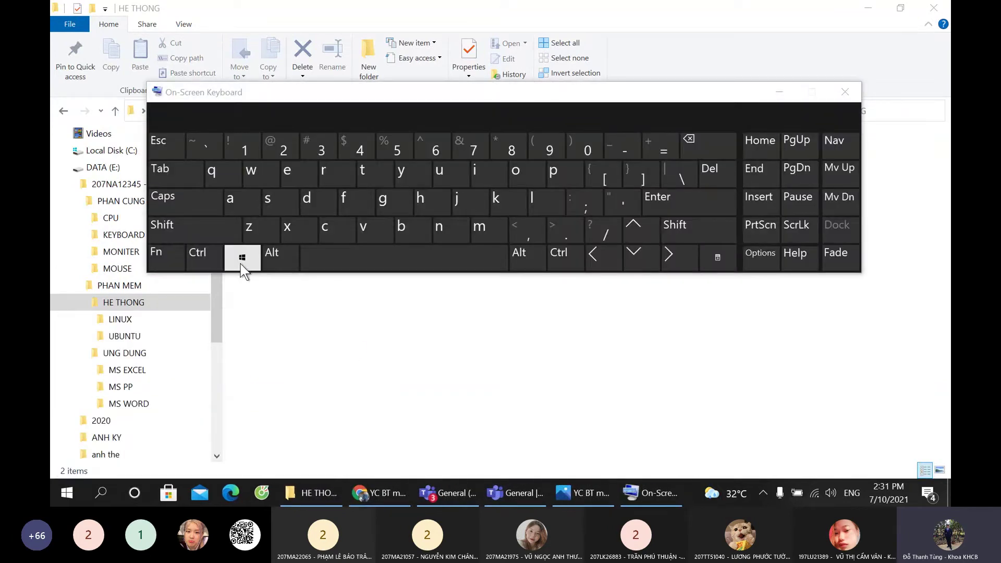
left_click(242, 257)
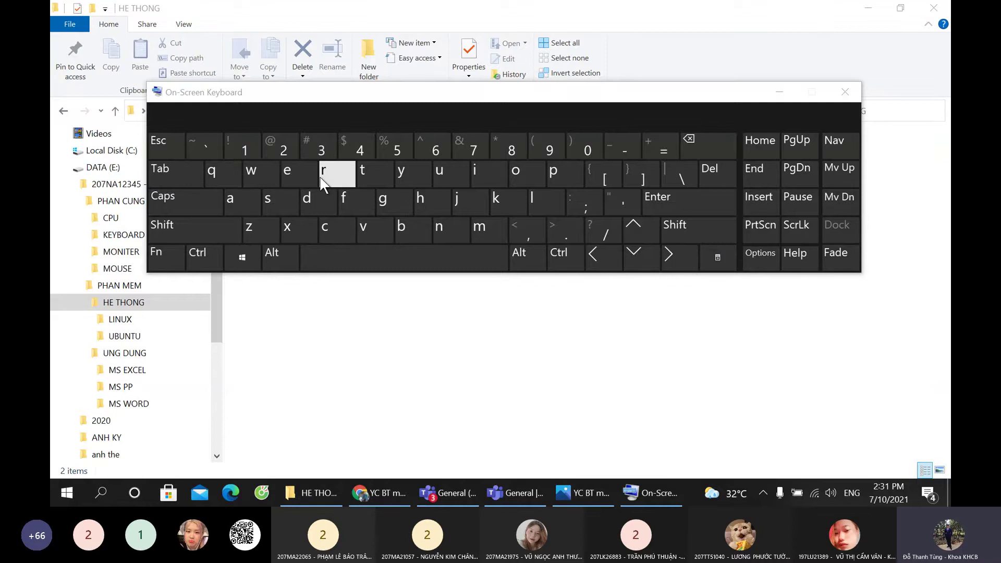
key("ctrl")
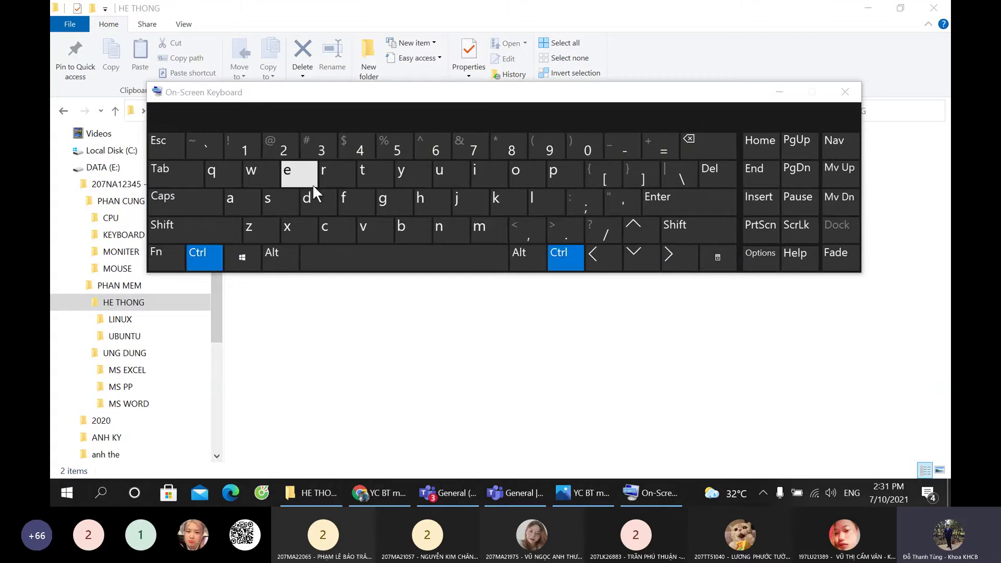
left_click(844, 92)
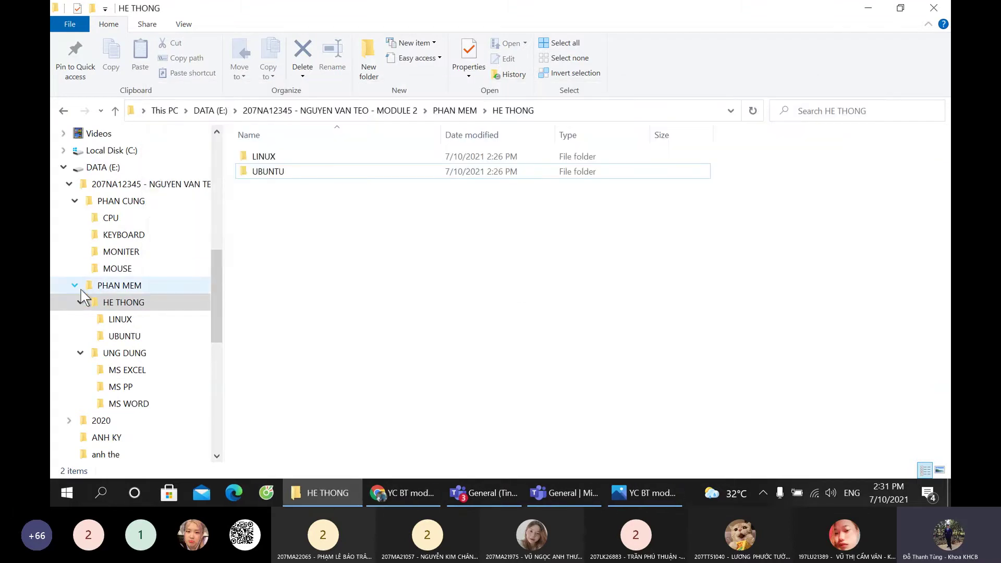
left_click(81, 303)
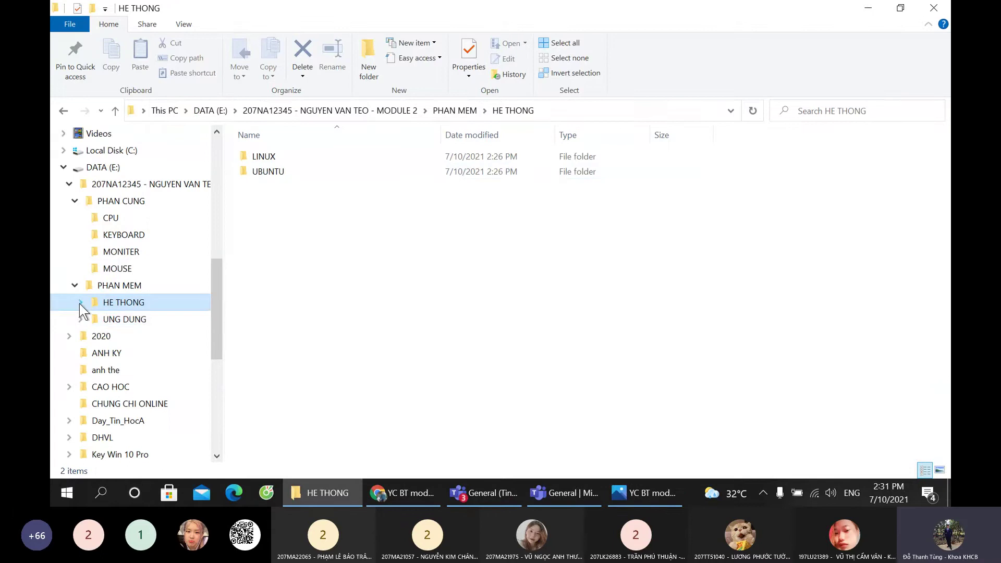
left_click(80, 302)
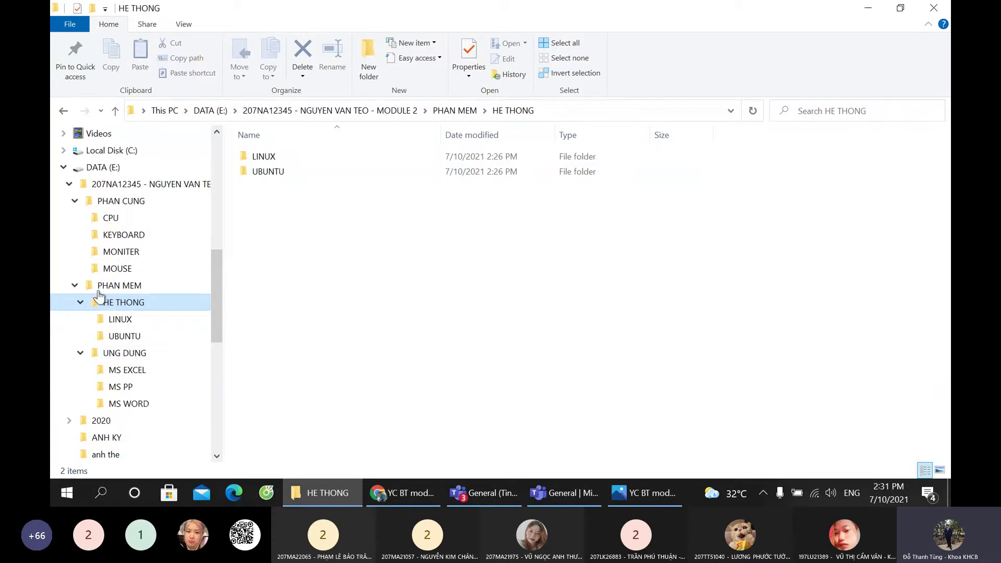
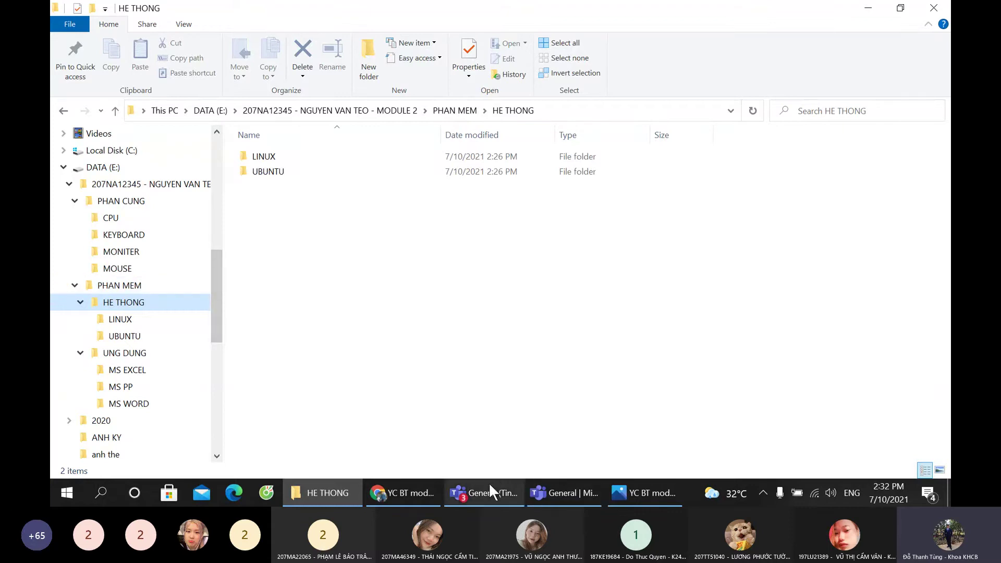
Step: Zoom out the module 2 exercise sheet in Google Drive to read it, then go to Teams' General channel
left_click(404, 494)
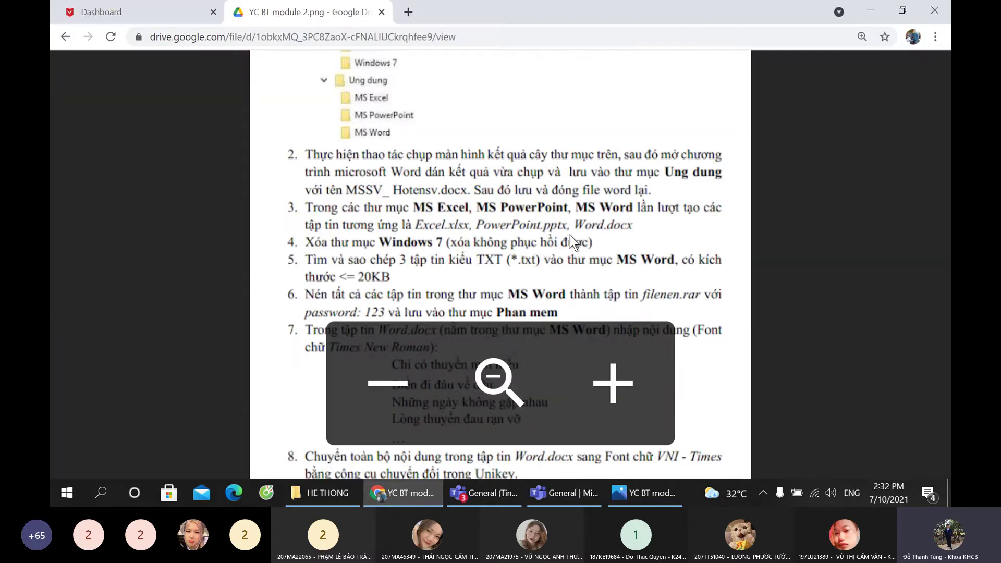
key("ctrl+minus")
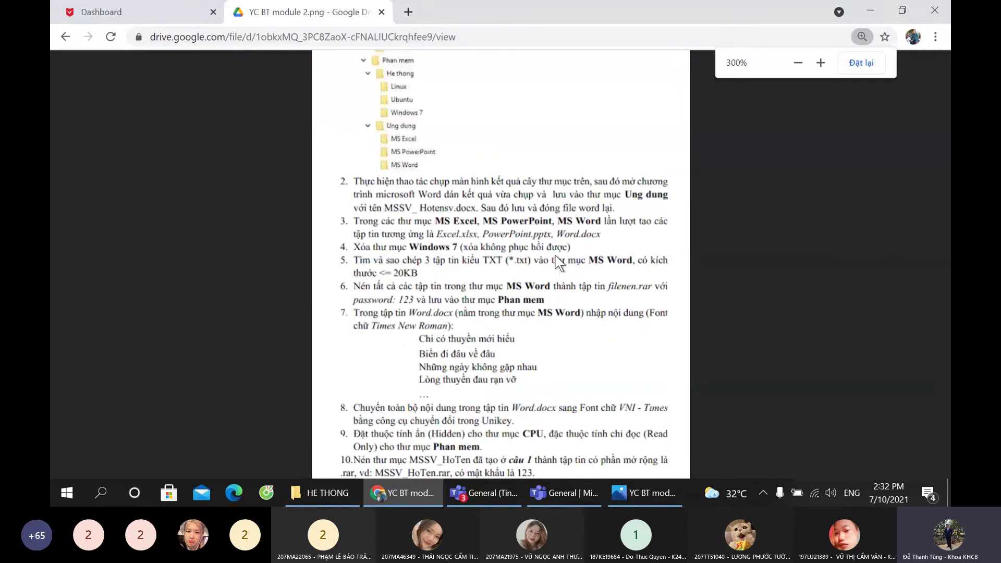
left_click(556, 259)
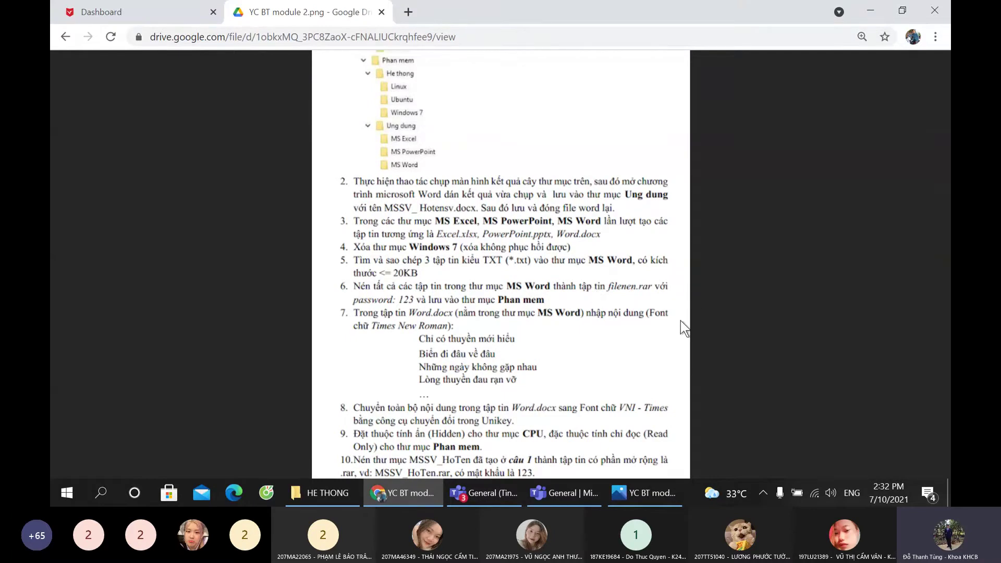
left_click(484, 489)
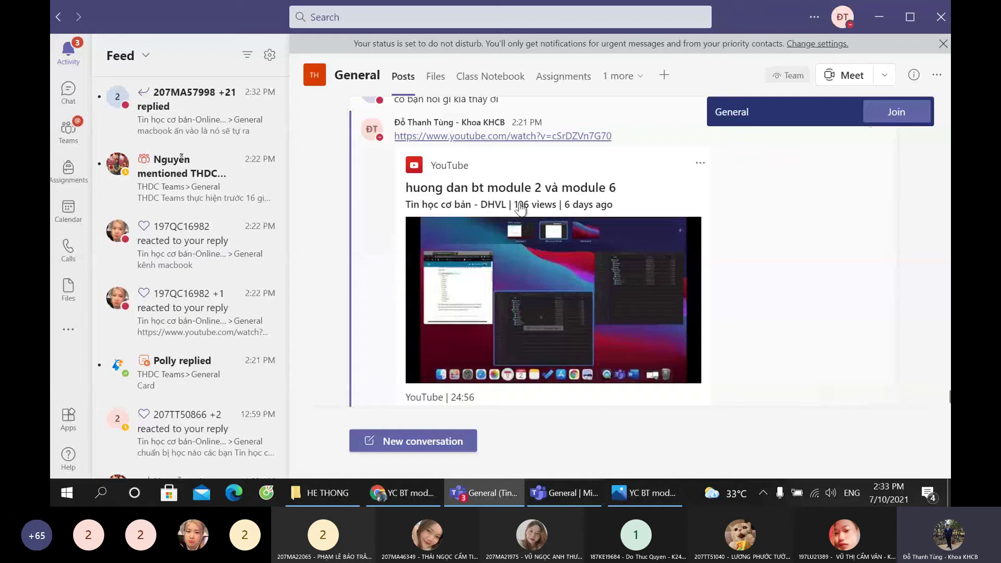
Step: Open the ongoing class meeting and scroll through its participants list
scroll(520, 208, "up", 1)
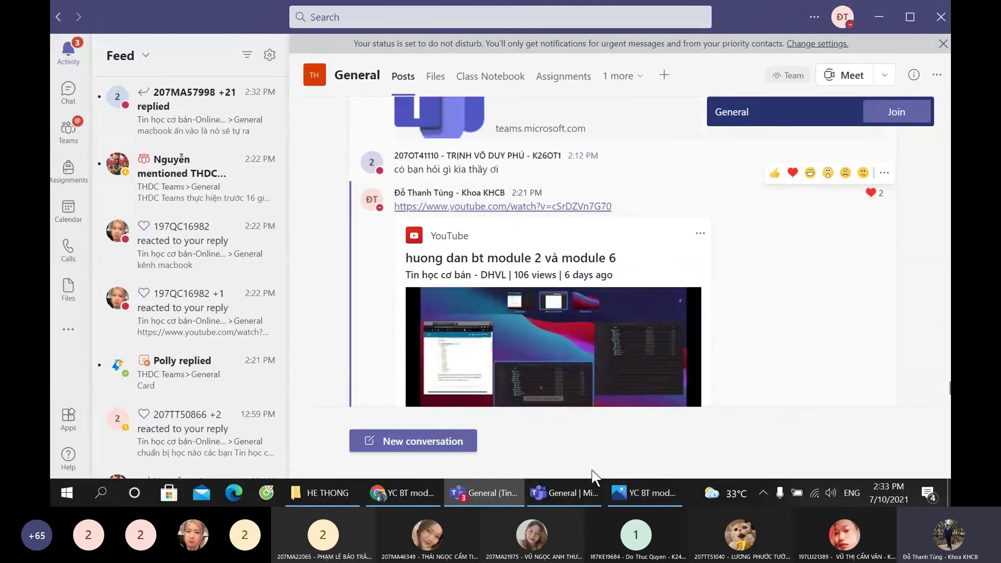
left_click(579, 492)
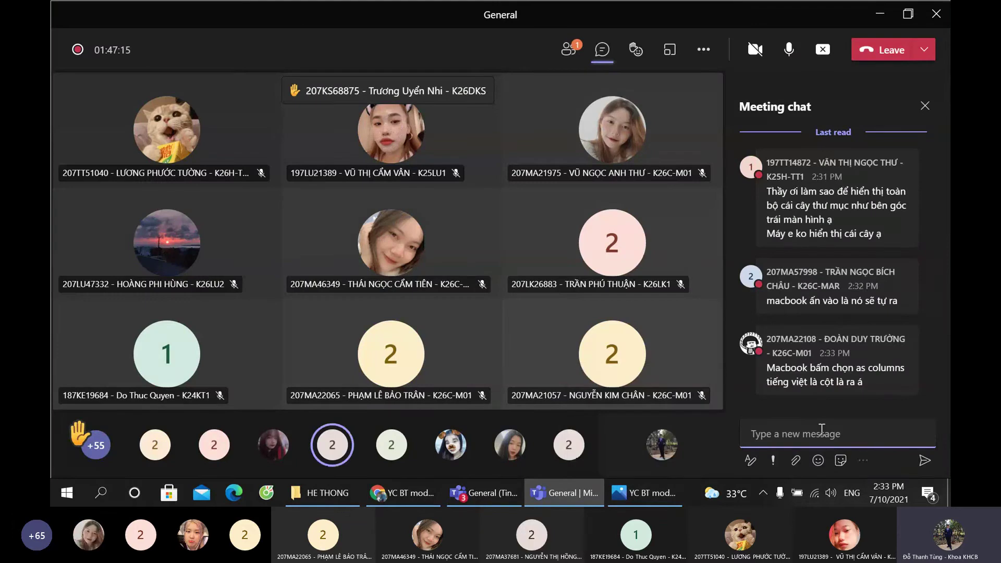
scroll(761, 276, "up", 10)
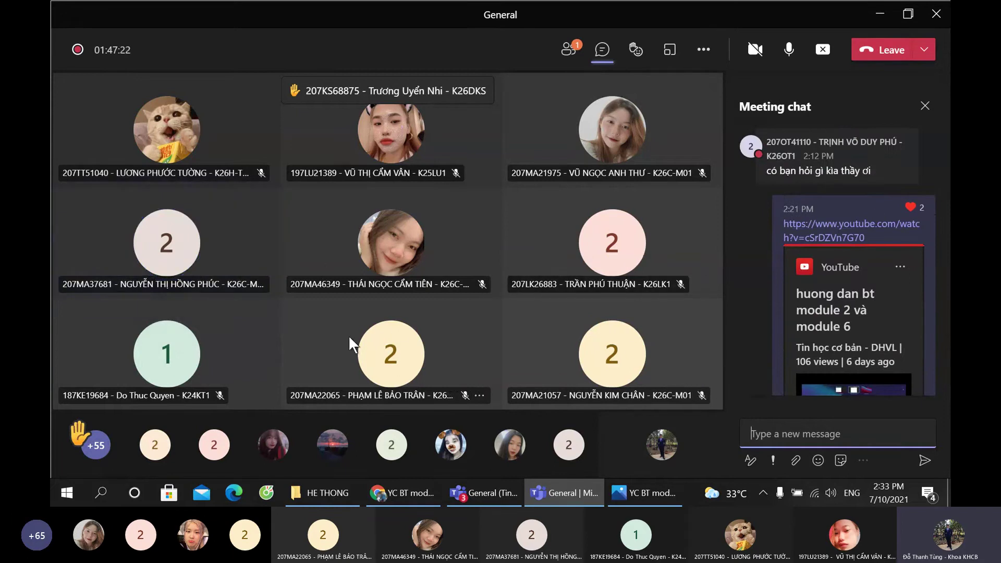
left_click(568, 49)
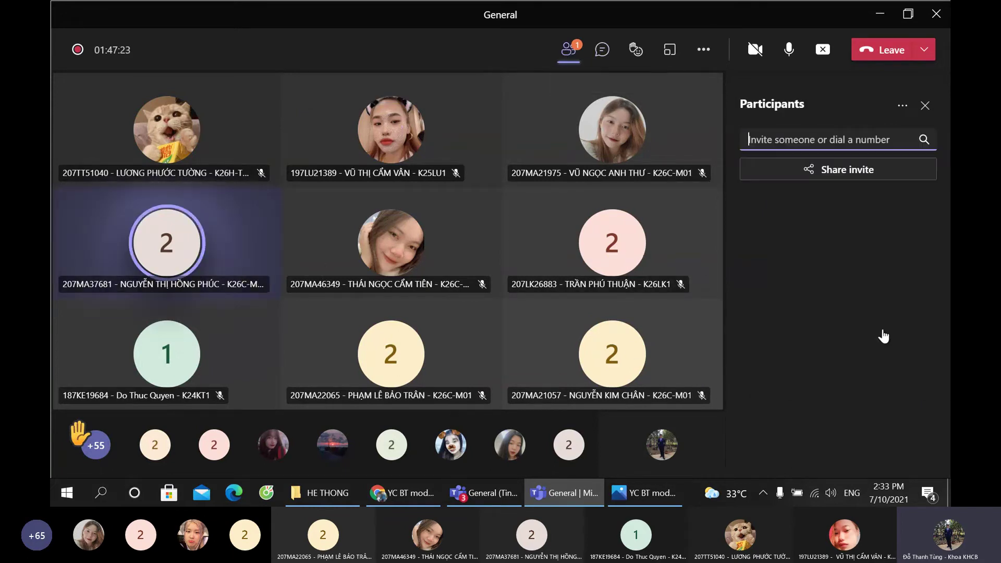
scroll(848, 332, "down", 10)
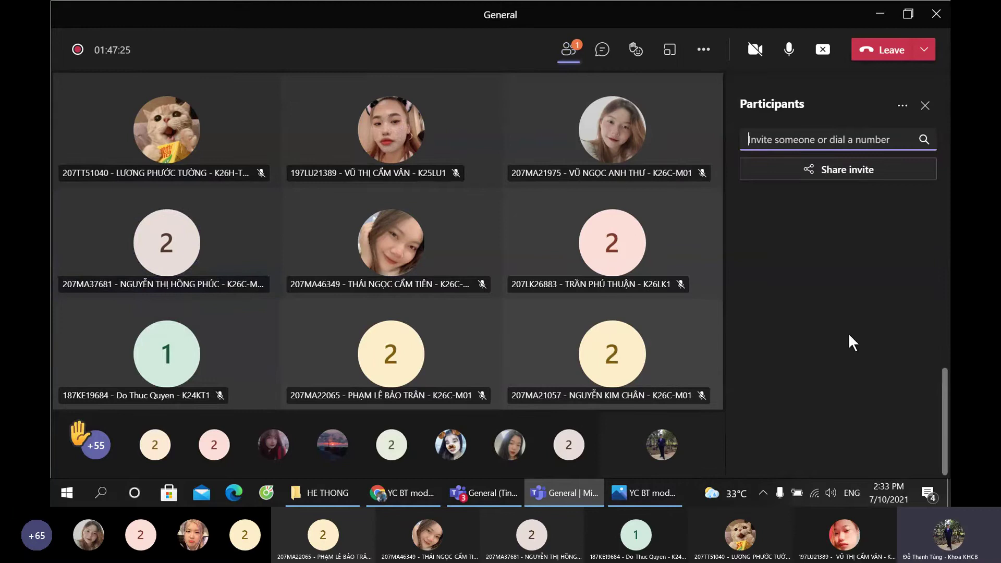
scroll(849, 332, "up", 5)
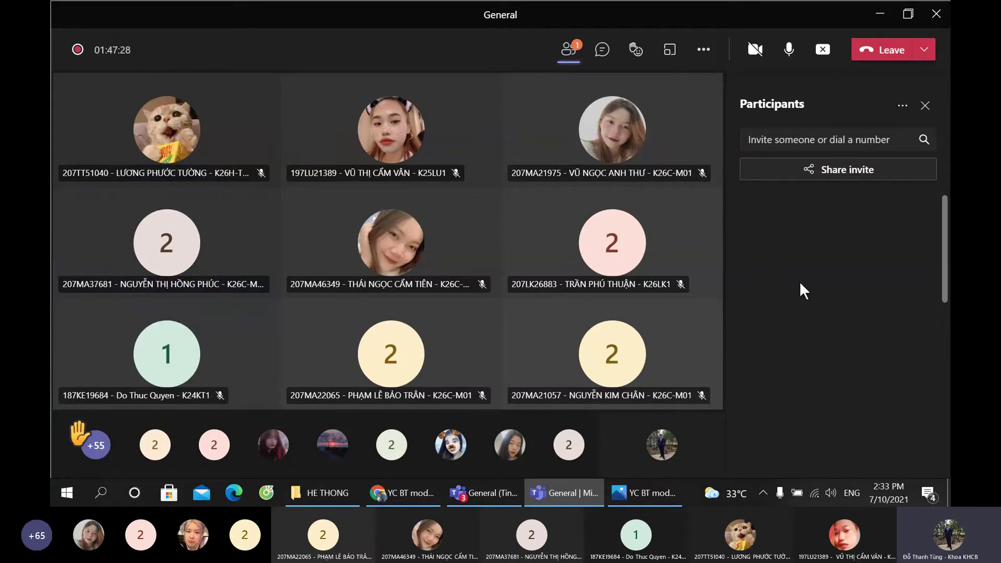
scroll(812, 280, "down", 5)
scroll(811, 281, "up", 5)
scroll(802, 284, "down", 5)
scroll(801, 291, "up", 5)
Step: Toggle between meeting chat and participants, then bring up YC BT module 2.png in Photos
left_click(604, 51)
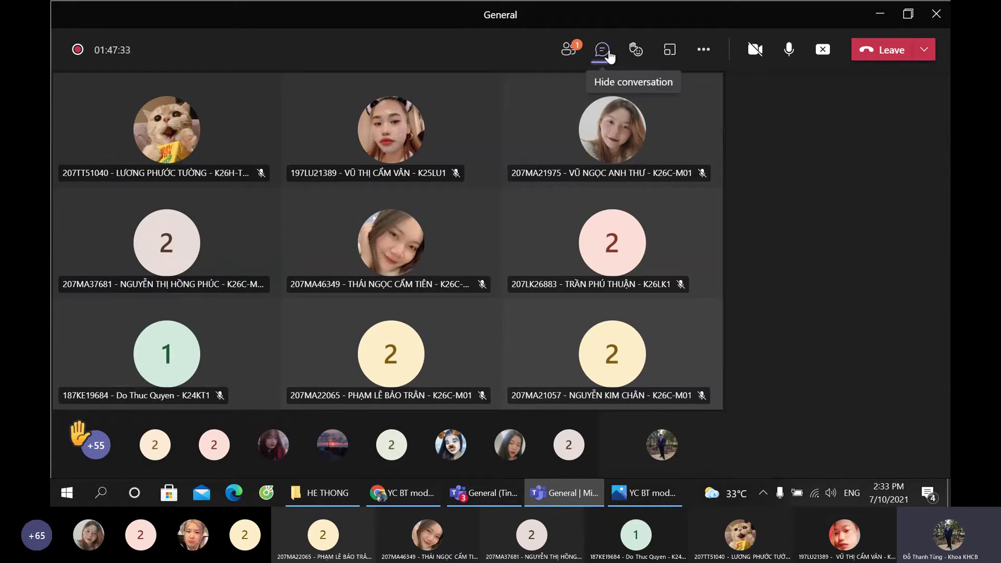
left_click(574, 51)
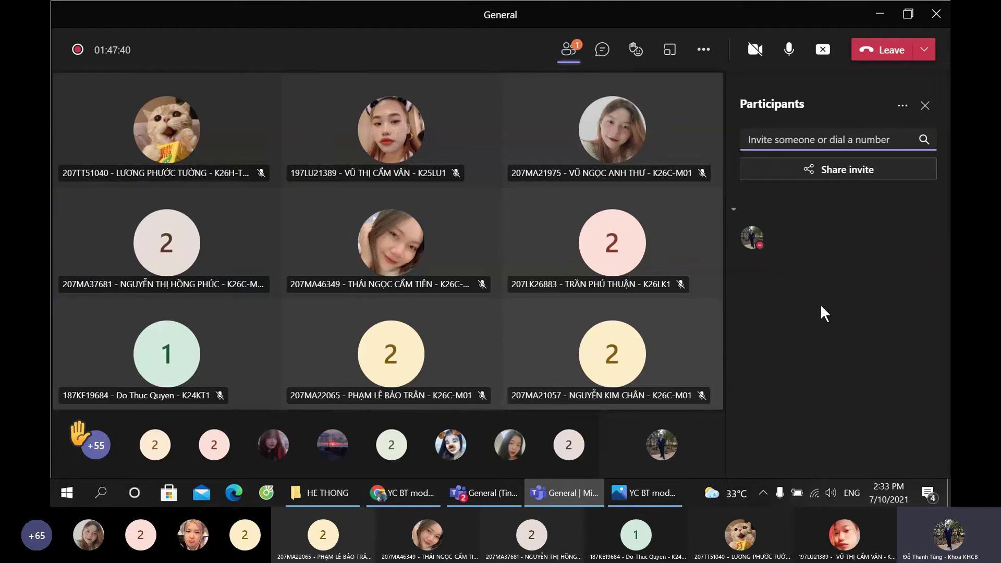
left_click(602, 50)
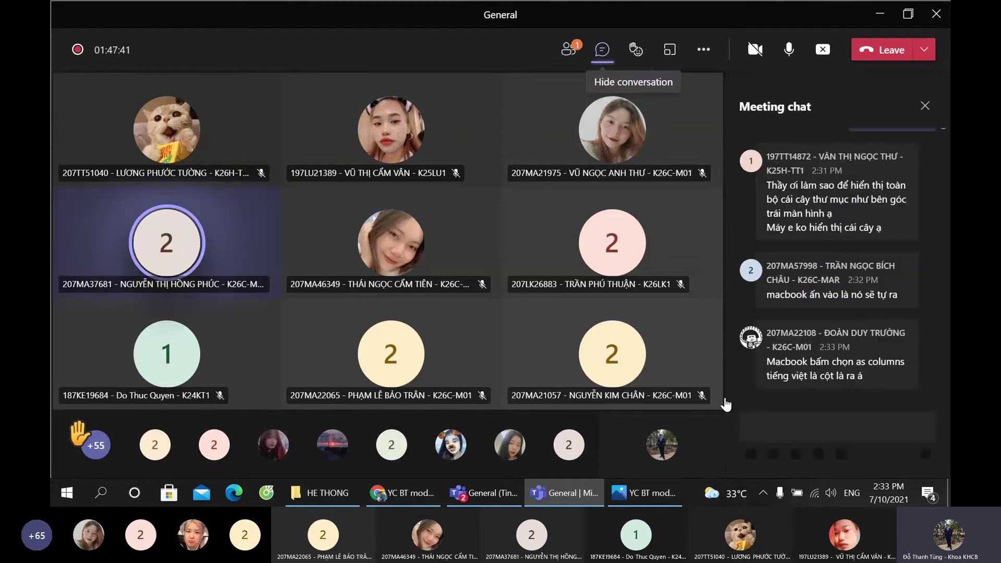
left_click(631, 492)
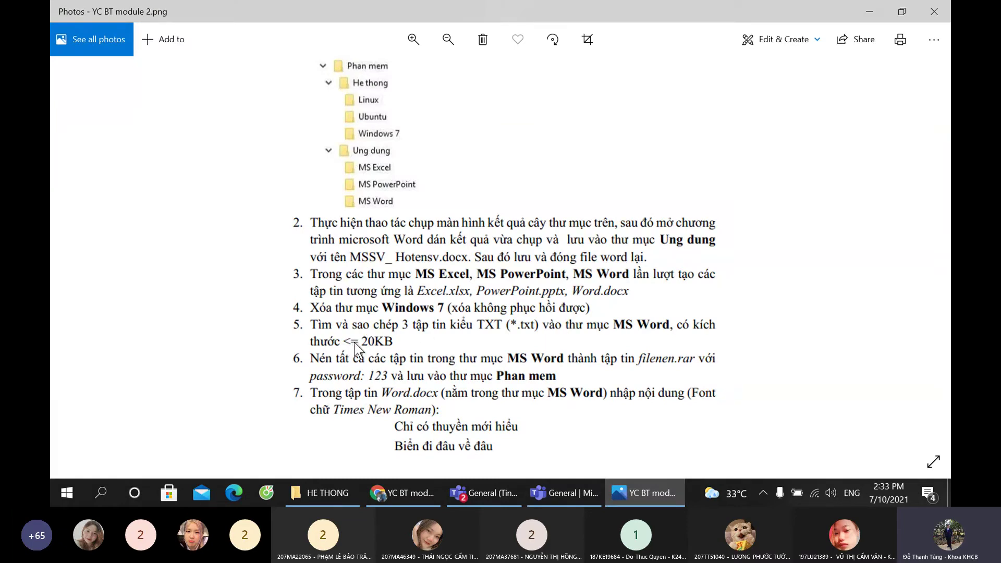
Step: Read the exercise sheet down to item 10, then return to the HE THONG folder
scroll(305, 341, "down", 3)
scroll(305, 341, "down", 2)
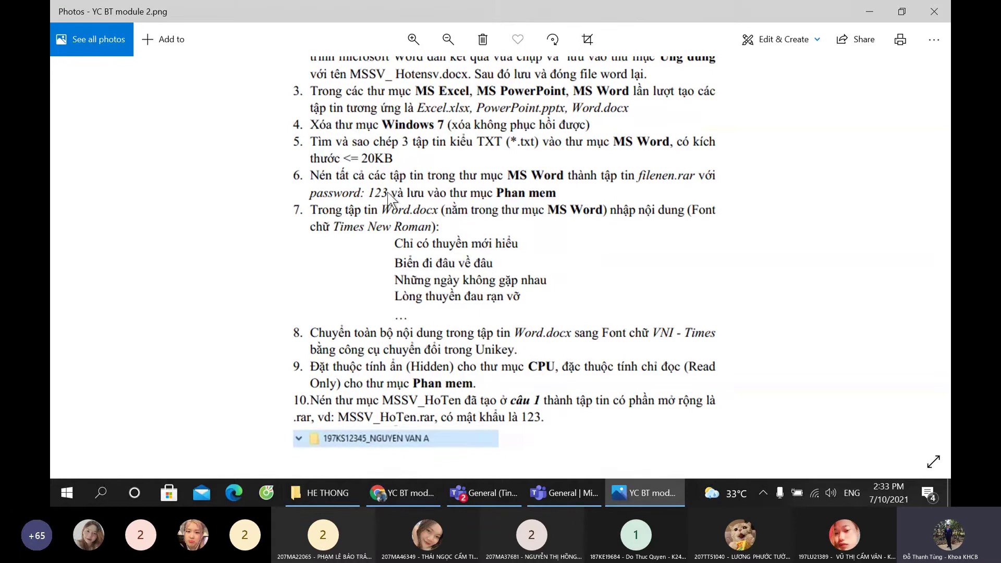
left_click(323, 491)
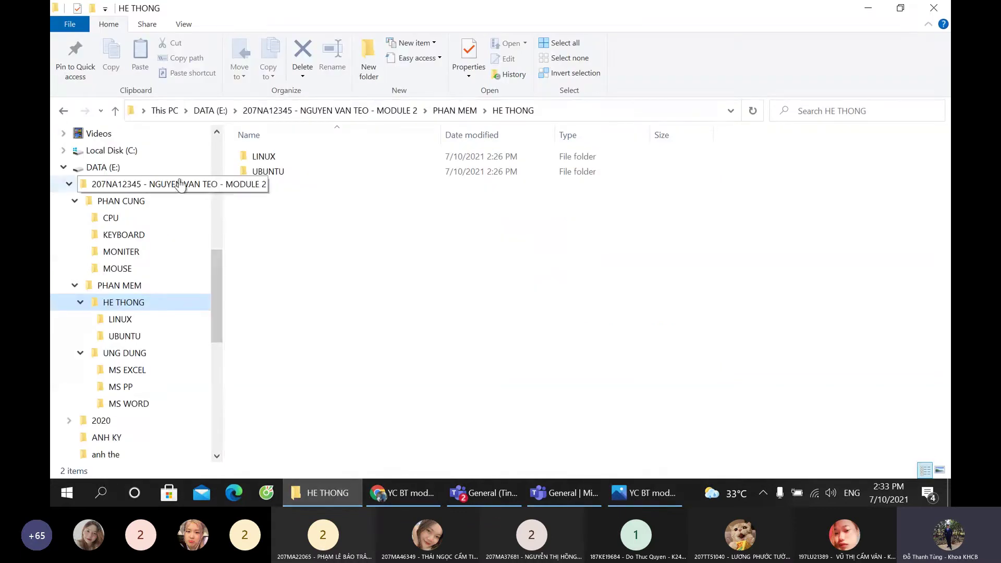
Step: Browse This PC and Local Disk (C:), then go back to the Teams class meeting
left_click_drag(216, 275, 223, 203)
left_click(94, 252)
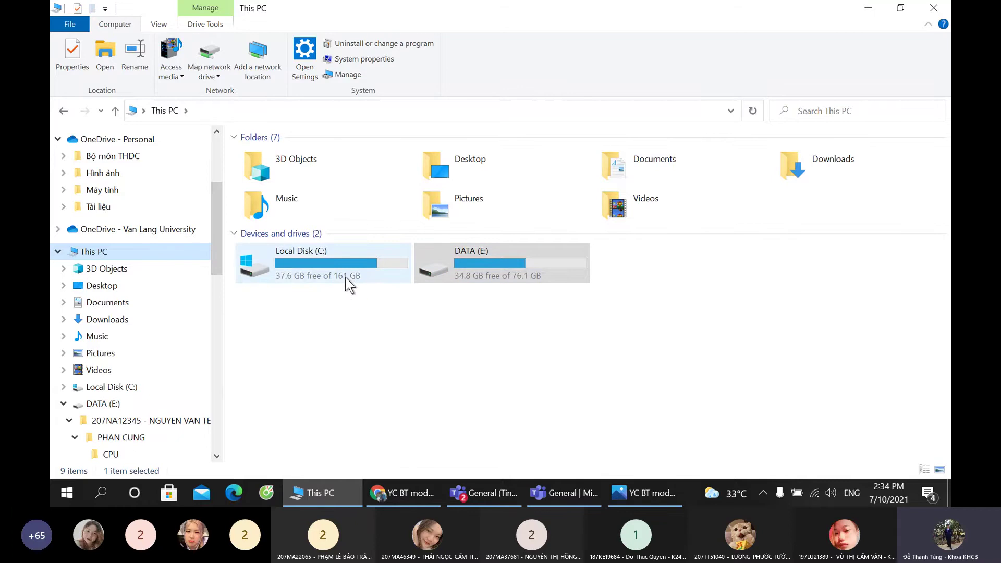
double_click(293, 277)
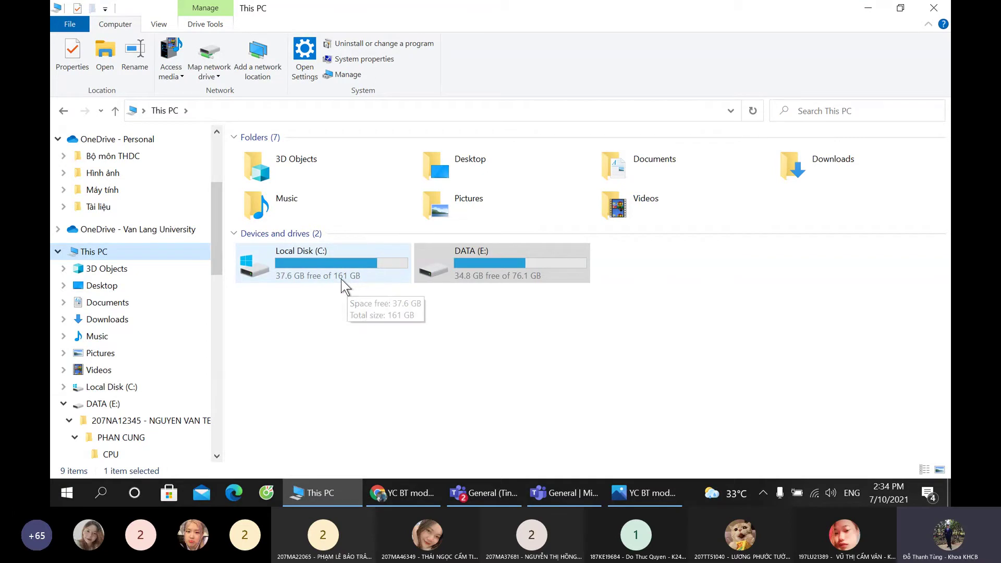
left_click(281, 279)
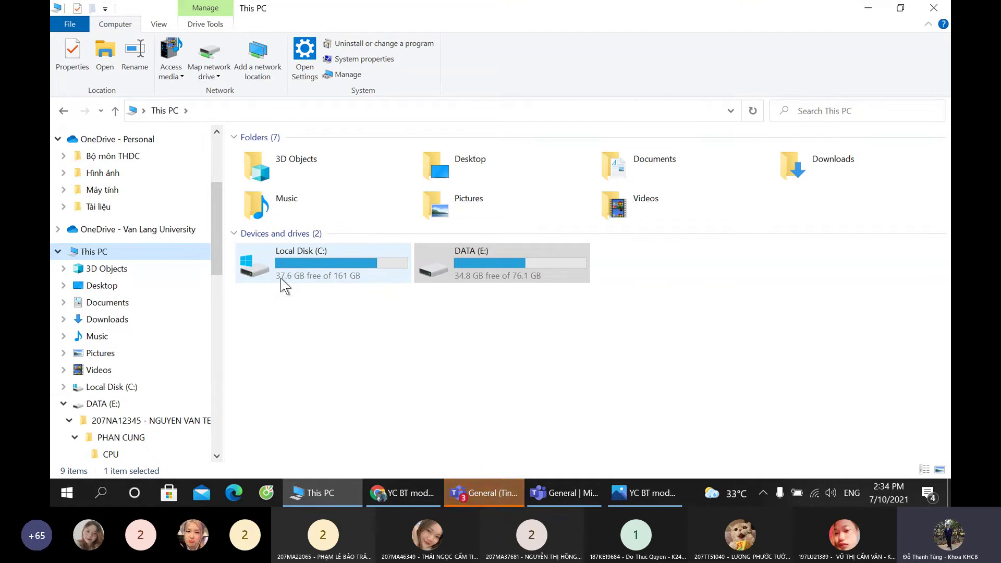
left_click(345, 277)
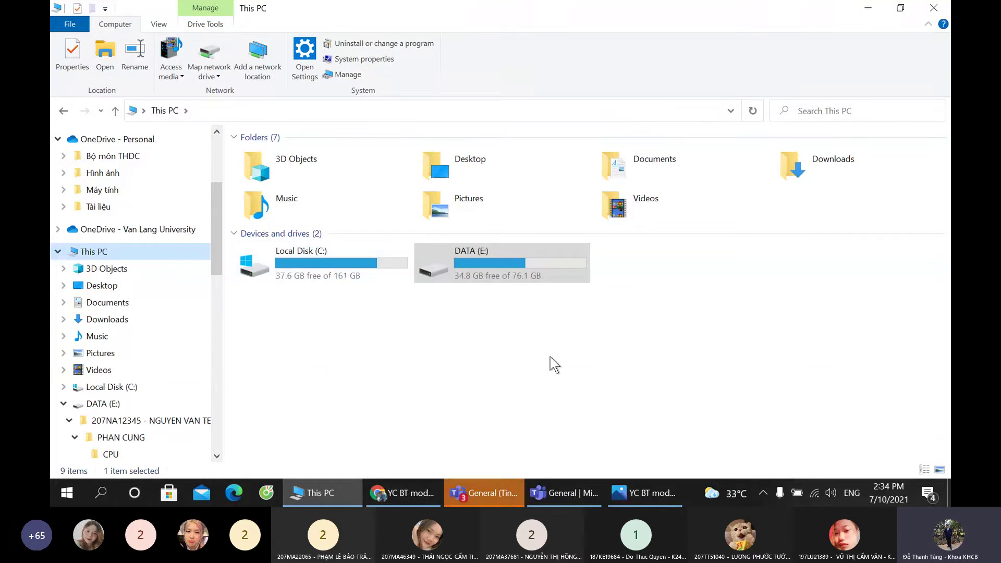
left_click(569, 493)
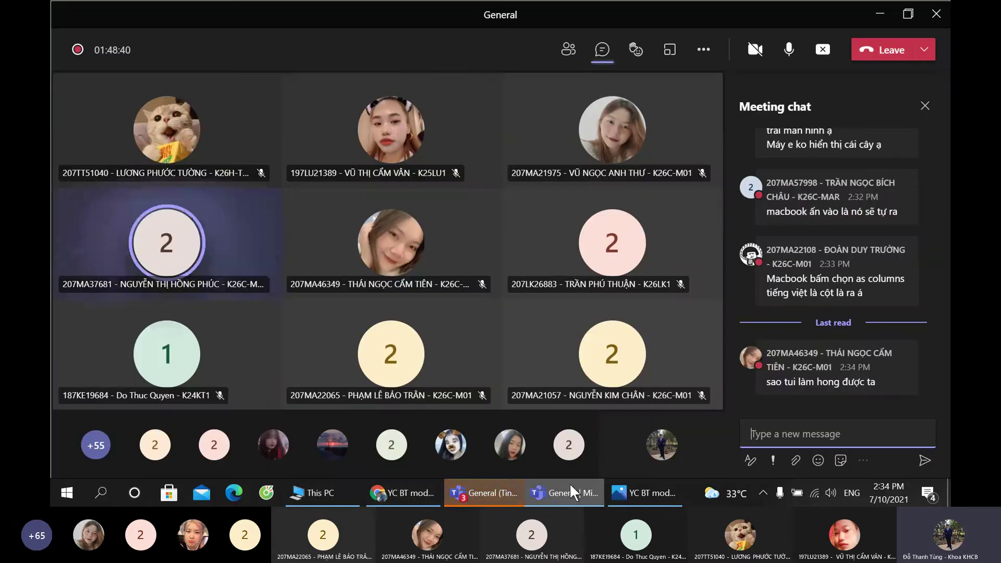
Step: Read the latest student replies in the General channel, then return to This PC
left_click(499, 492)
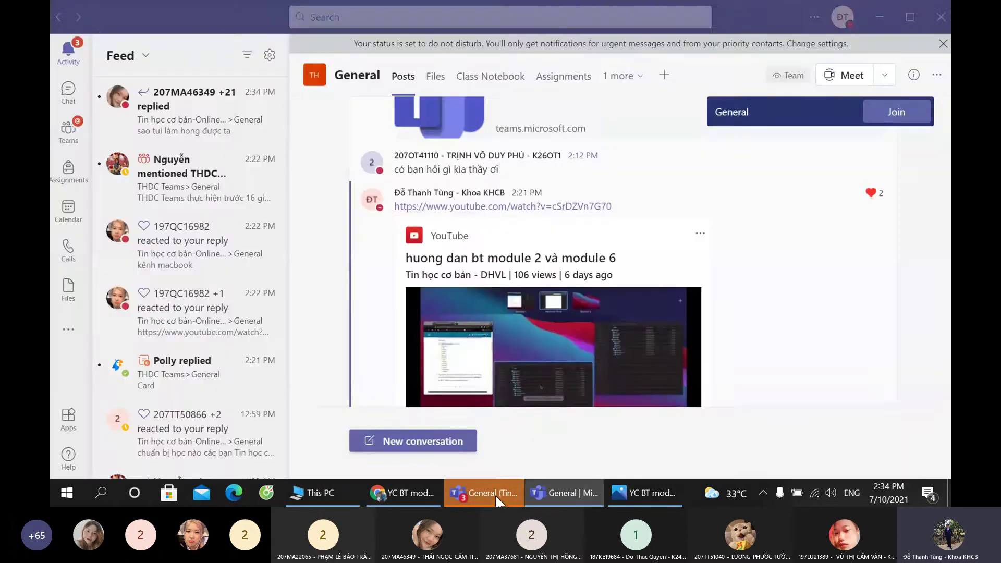
scroll(531, 346, "down", 5)
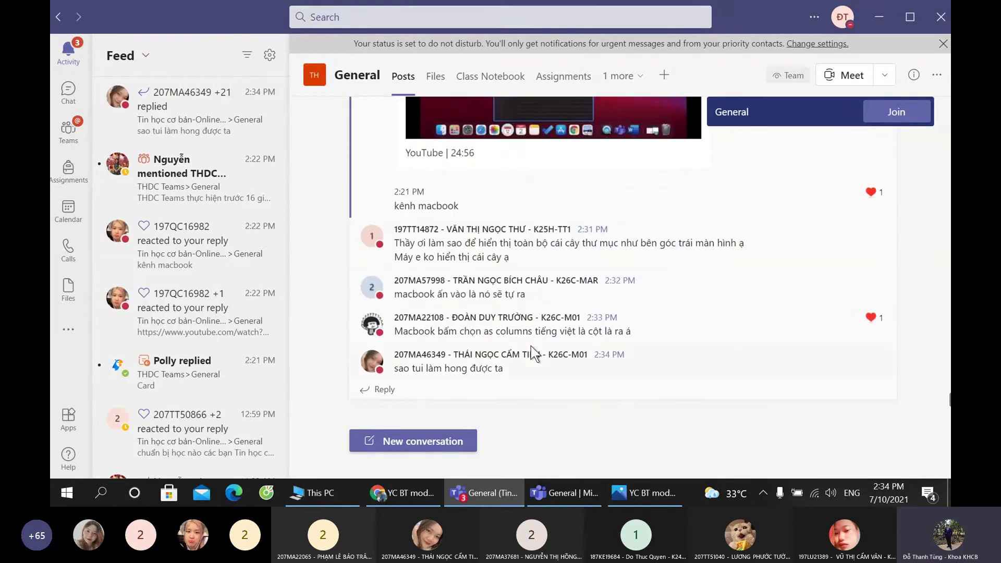
scroll(531, 345, "up", 5)
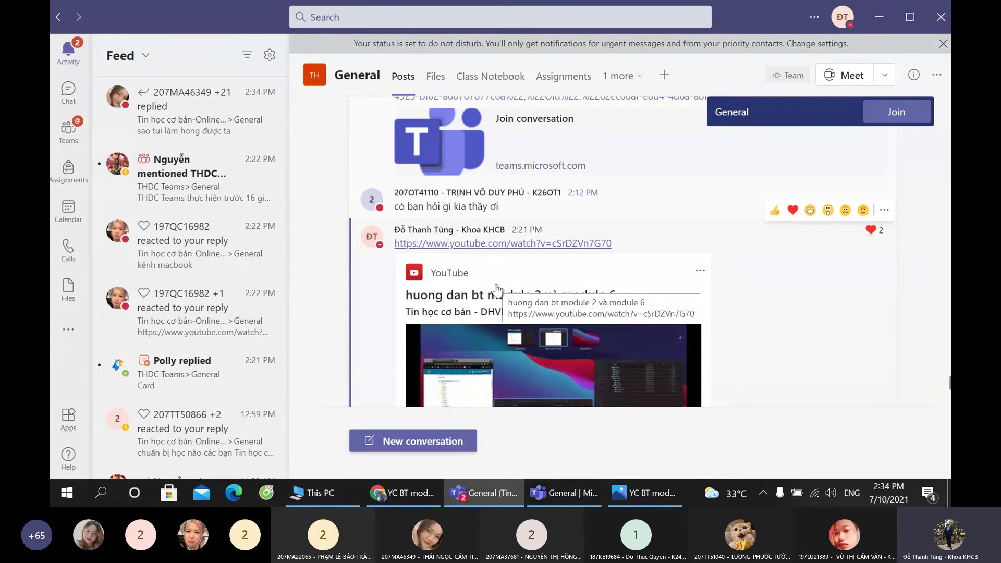
scroll(496, 285, "down", 6)
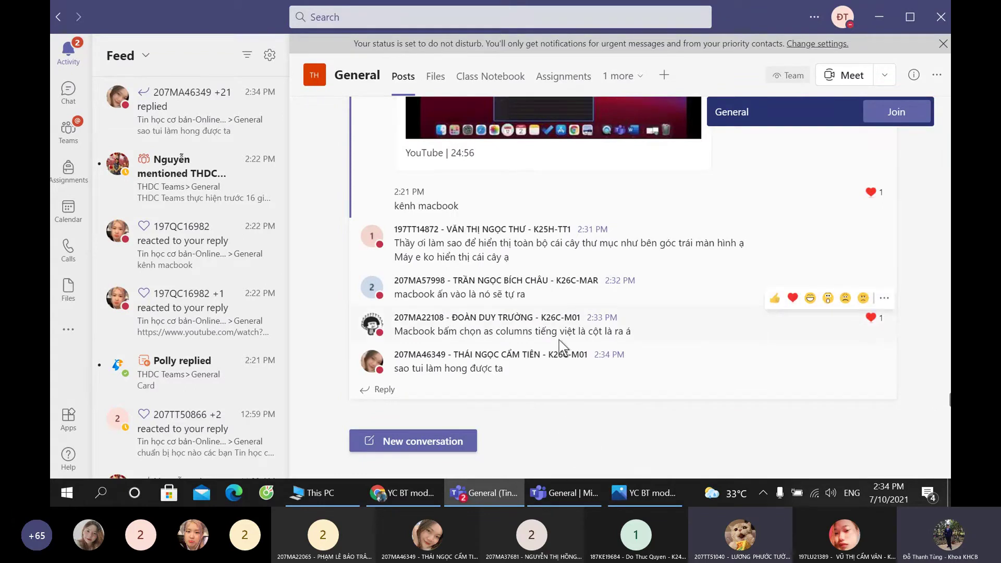
scroll(539, 364, "up", 5)
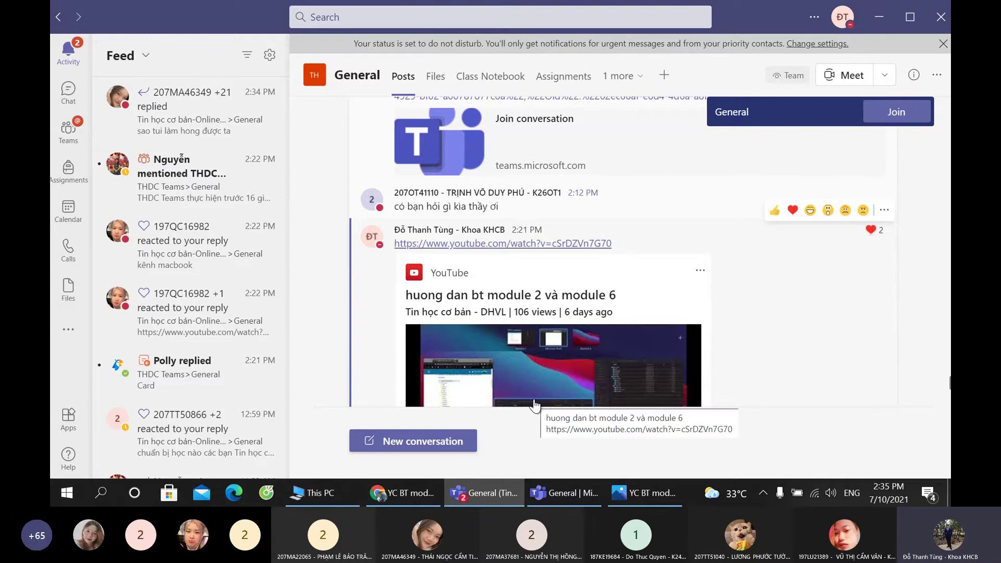
scroll(534, 404, "down", 5)
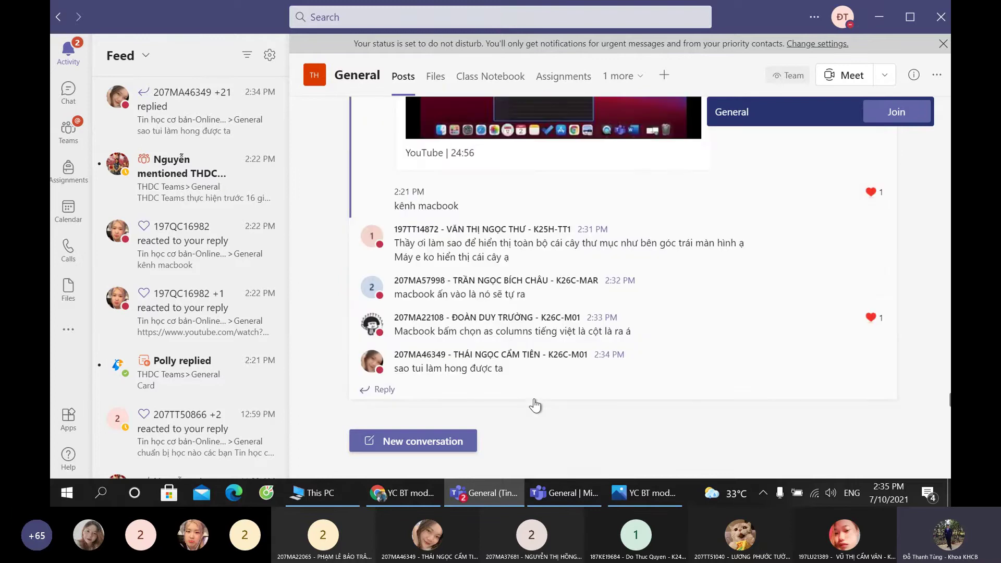
left_click(554, 490)
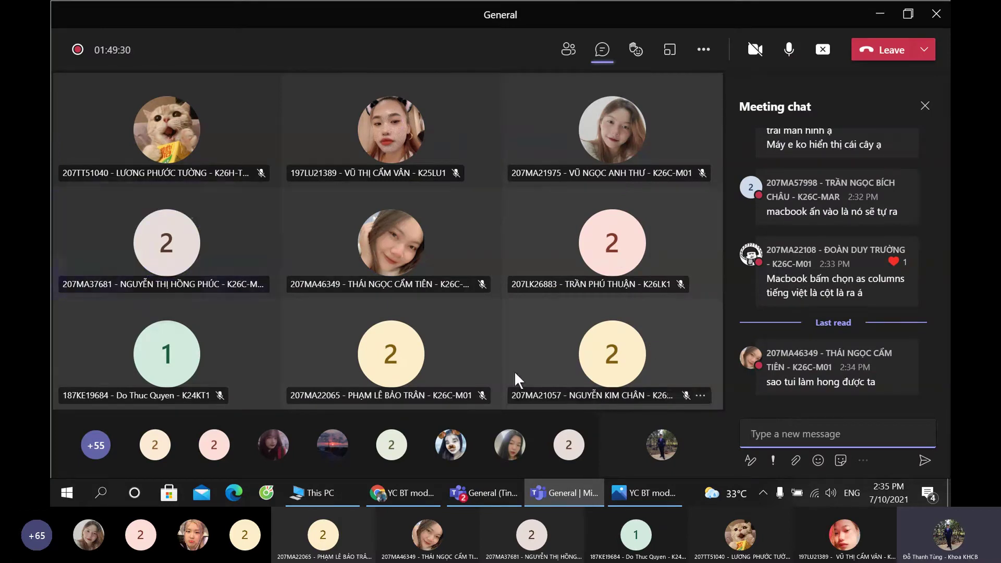
left_click(336, 492)
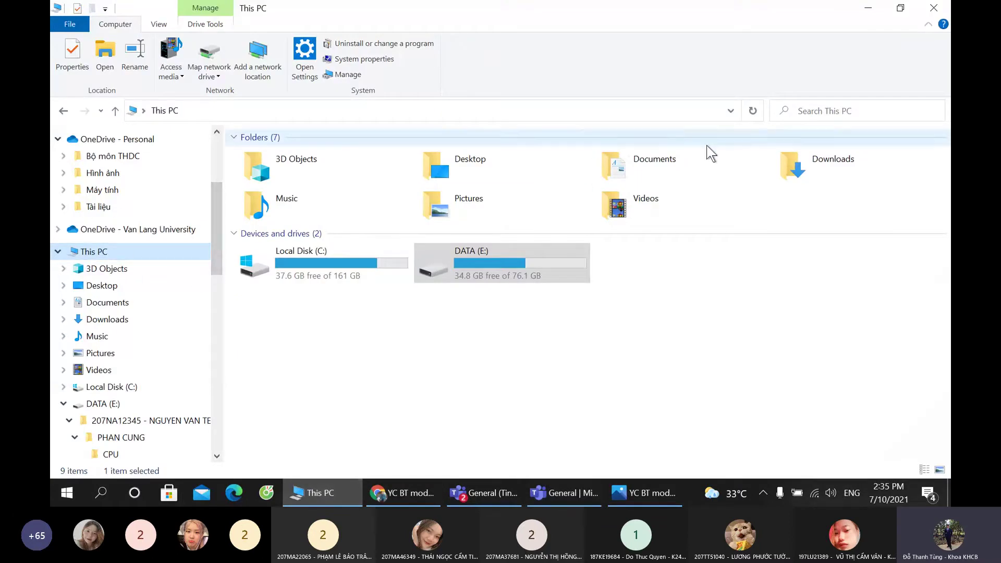
Step: Check the exercise sheet's TXT-copying task in Photos, then return to This PC
left_click(628, 494)
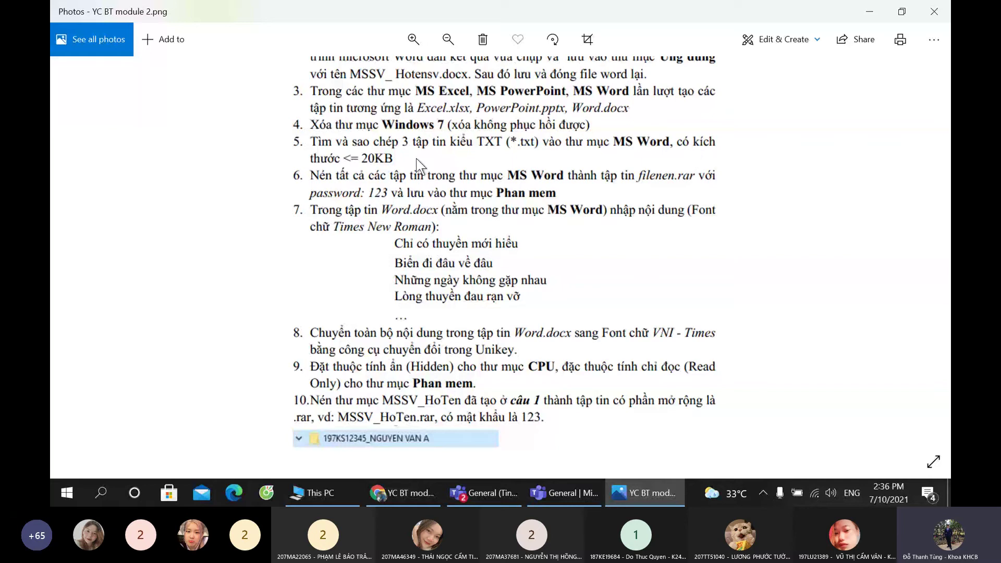
key("ctrl")
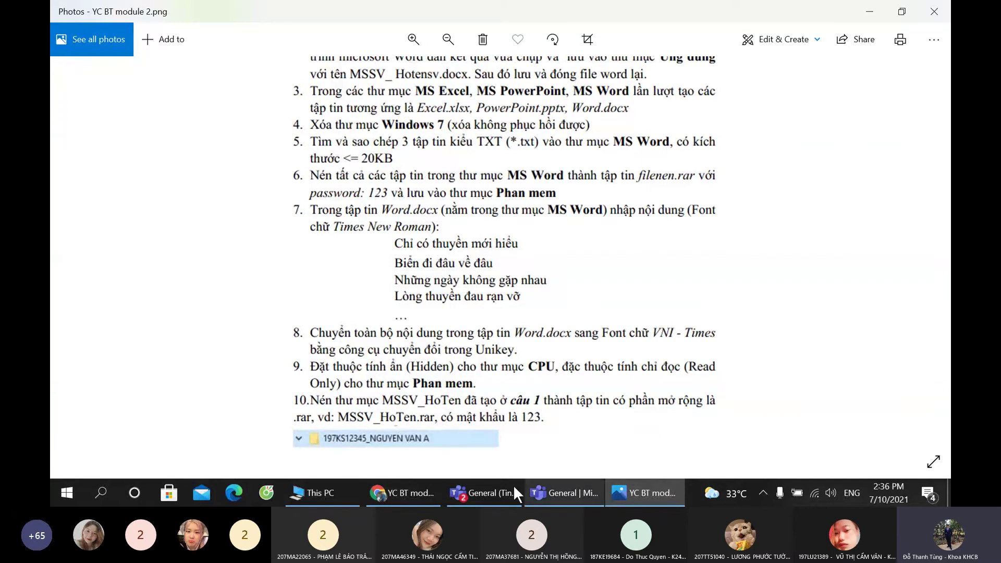
left_click(355, 487)
Step: Search This PC for *.txt and stop the search once results are listed
left_click(531, 313)
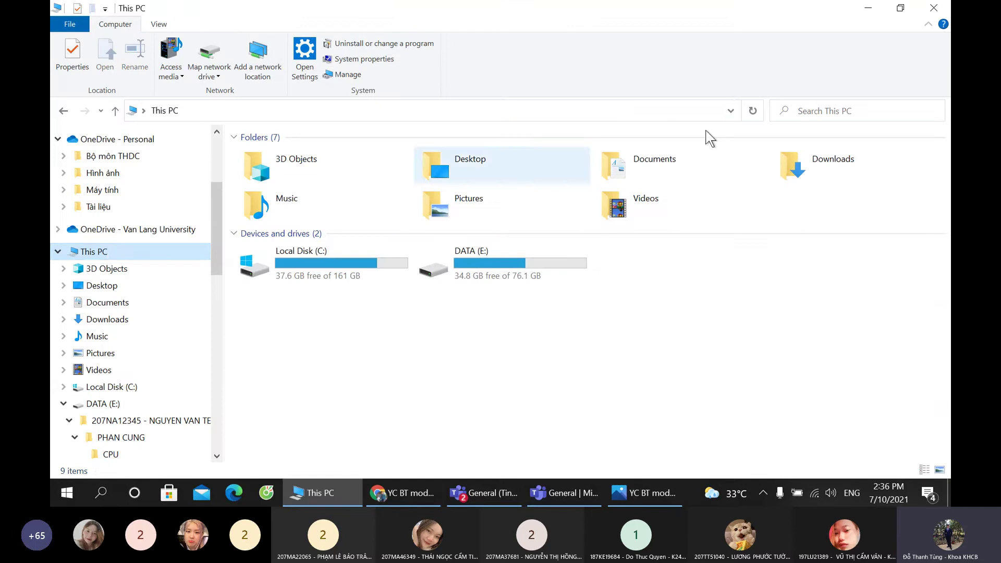
left_click(815, 112)
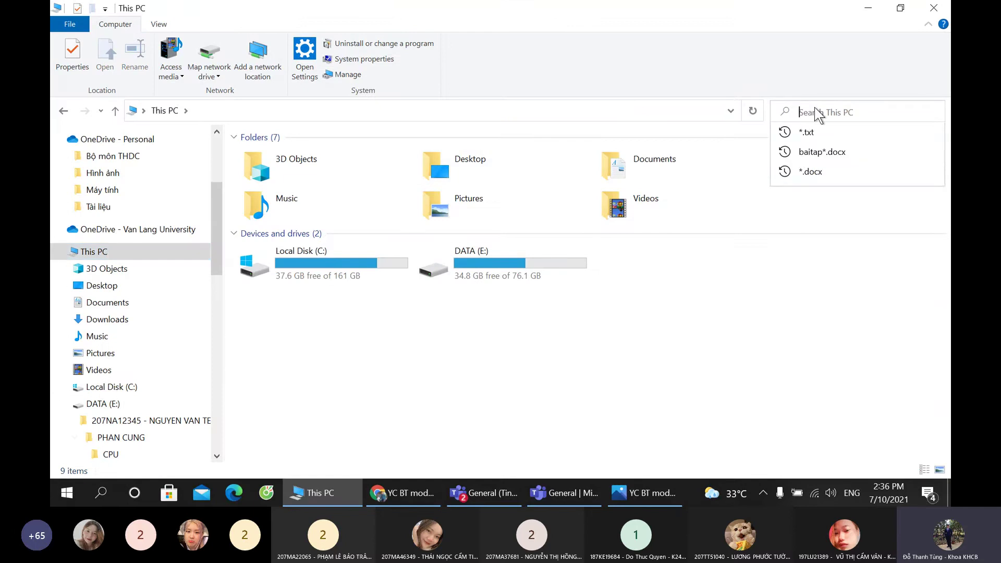
type("*.")
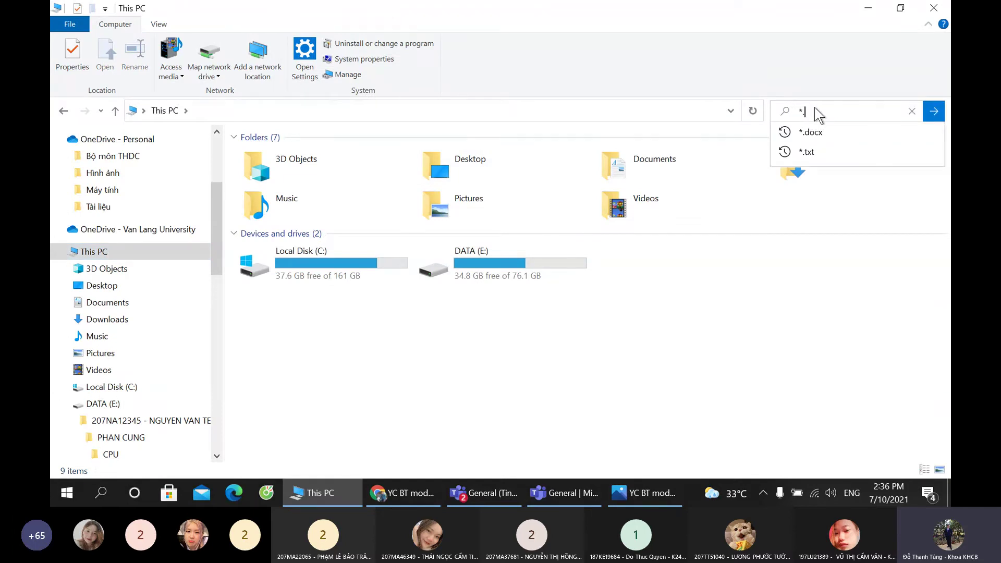
type("txt")
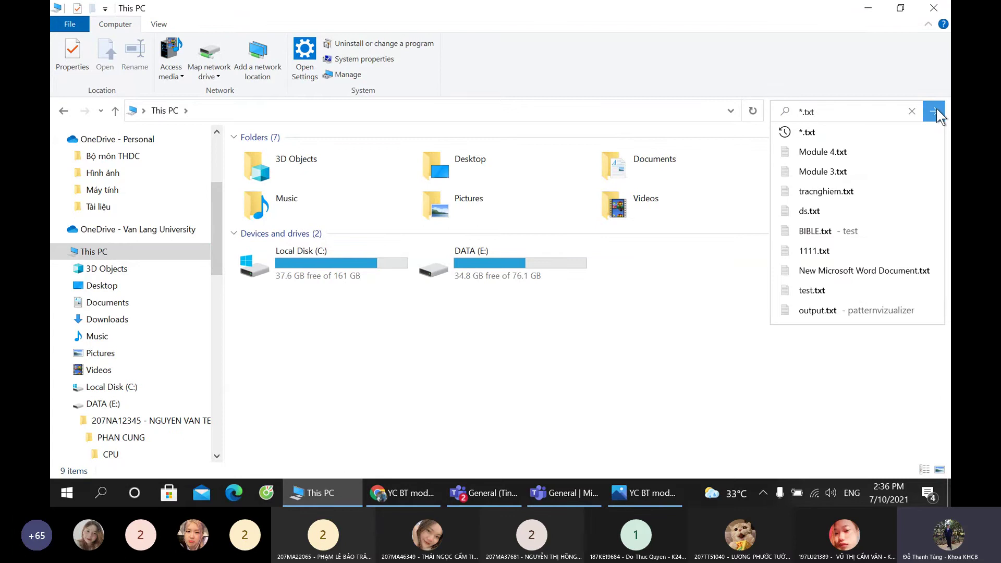
left_click(934, 110)
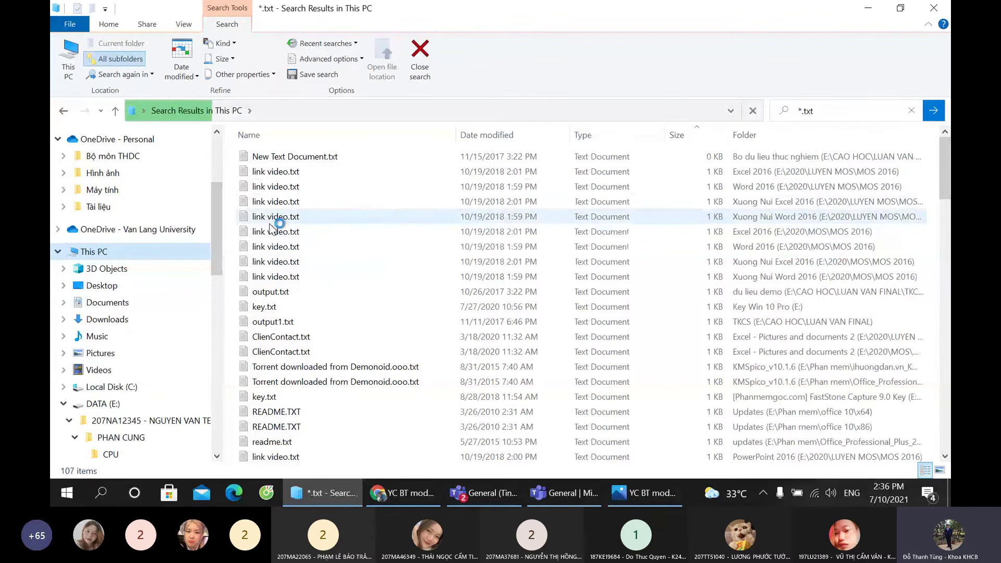
left_click(183, 24)
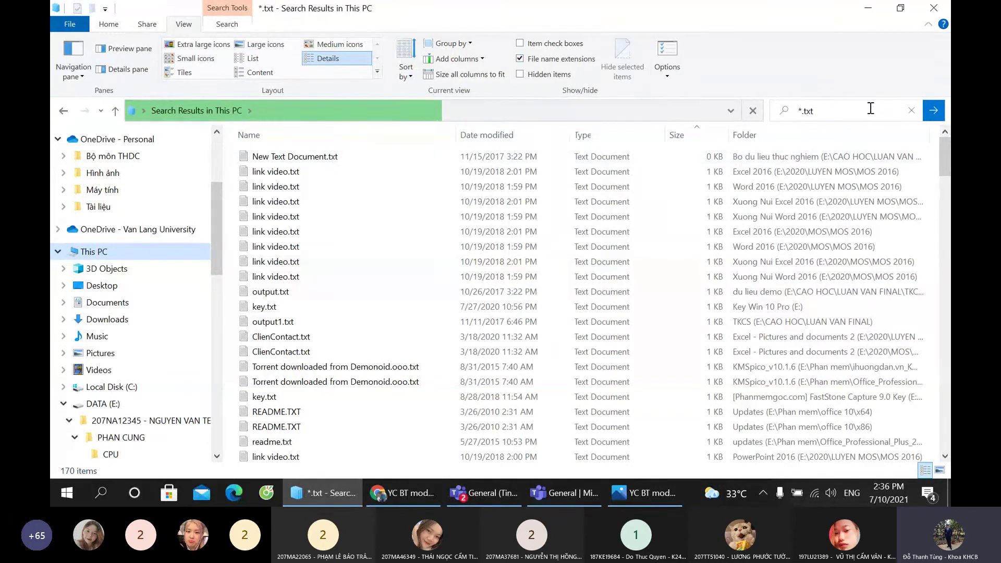
left_click(753, 110)
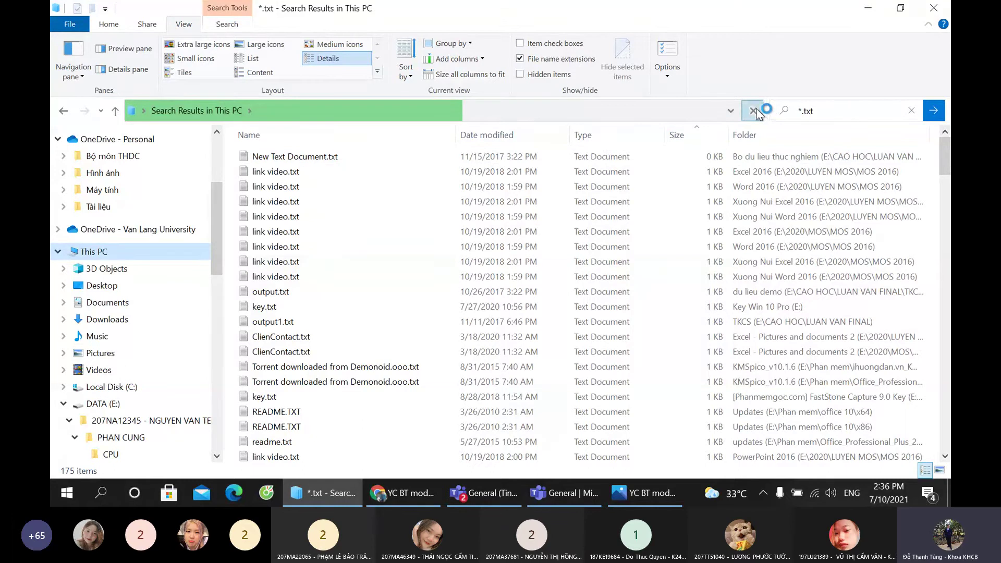
Step: Select outputARFF.txt, Ref.txt, example.txt and about_TestDrive.help.txt in the search results
scroll(469, 251, "down", 10)
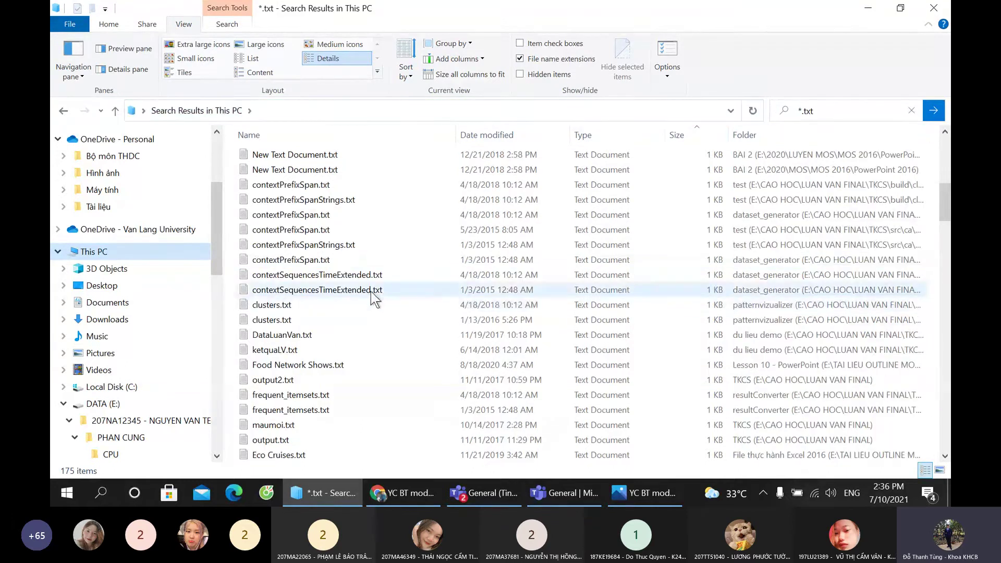
left_click(329, 290)
scroll(328, 290, "down", 2)
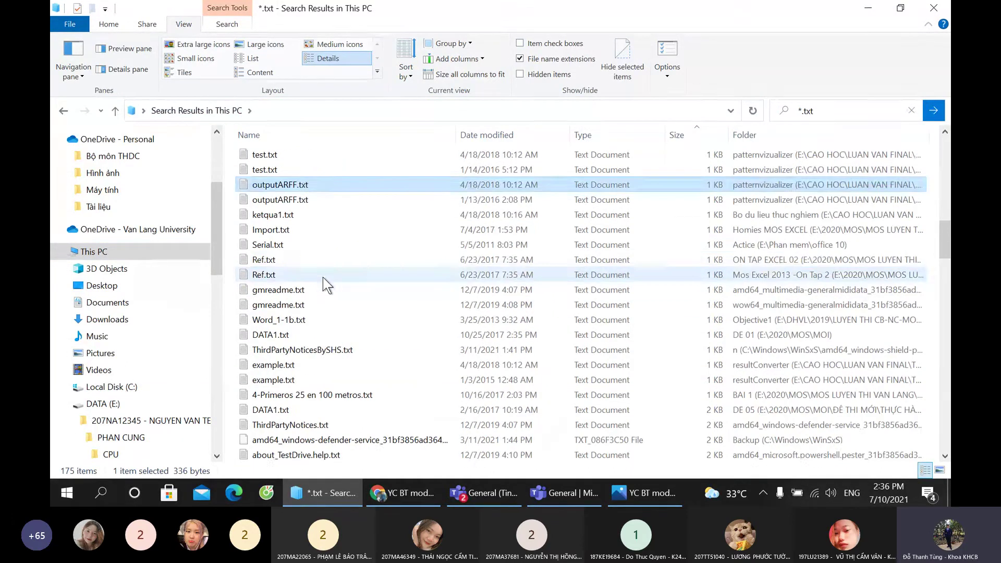
left_click(320, 259)
scroll(321, 260, "down", 2)
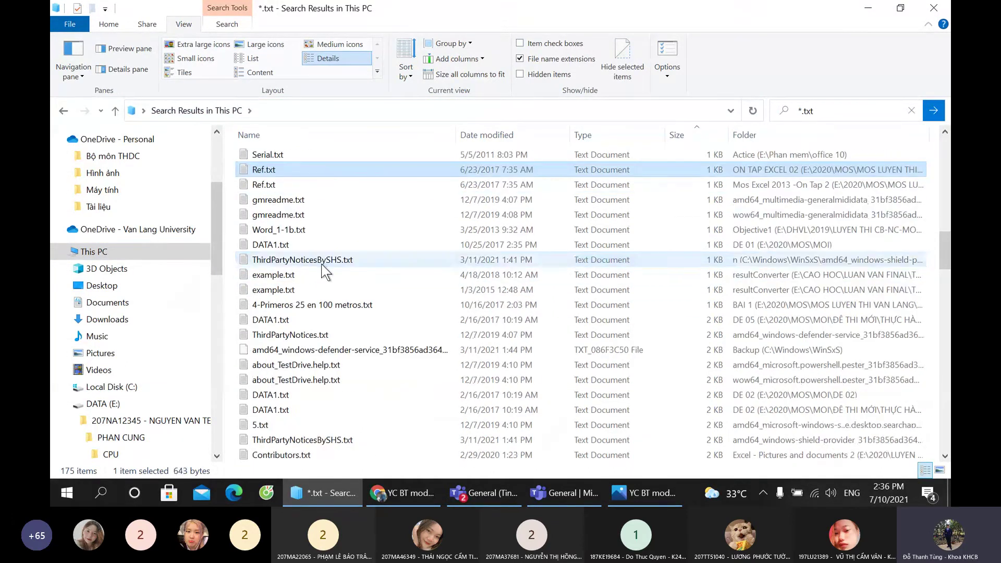
left_click(292, 274, "ctrl")
left_click(295, 364, "ctrl")
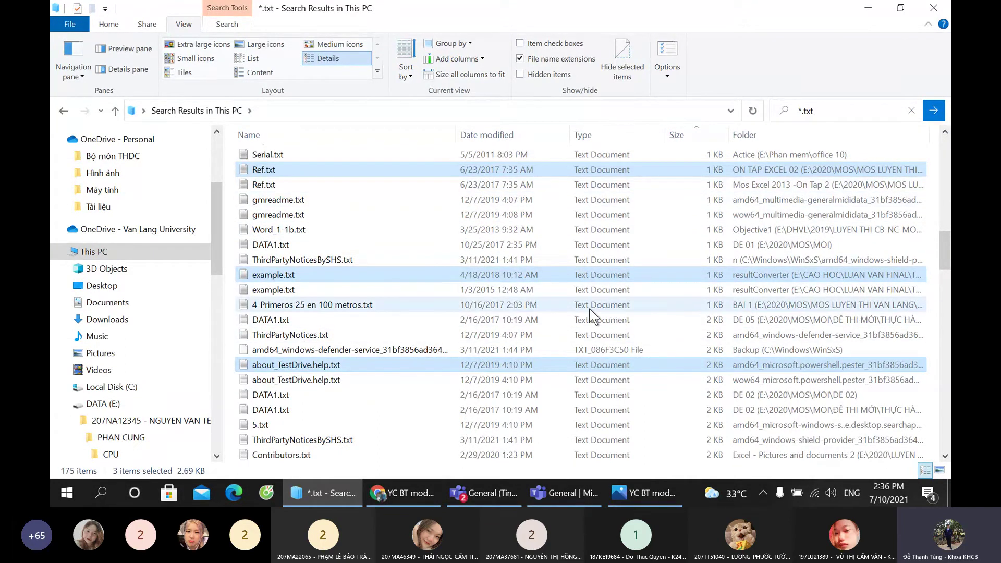
Step: Reselect the files so Ref.txt, ThirdPartyNoticesBySHS.txt and about_TestDrive.help.txt are chosen
right_click(282, 168)
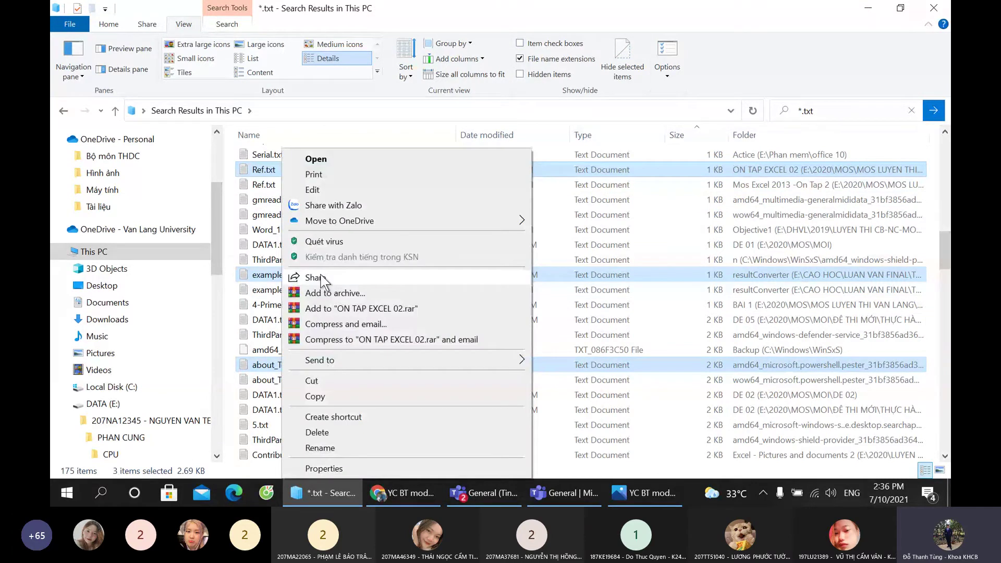
left_click(256, 321)
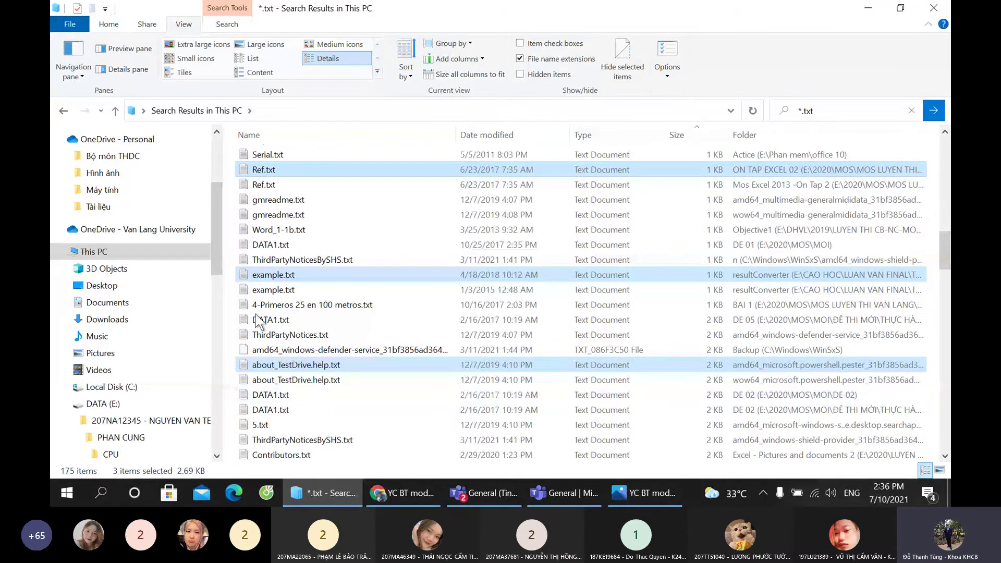
left_click(273, 274, "ctrl")
left_click(273, 290, "ctrl")
left_click(296, 365, "ctrl")
left_click(271, 395, "ctrl")
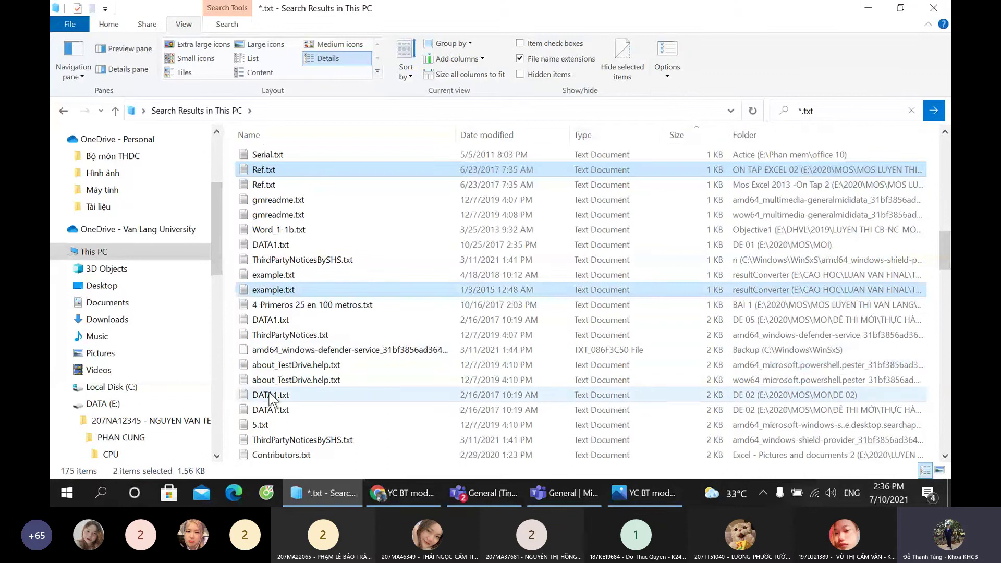
left_click(271, 265)
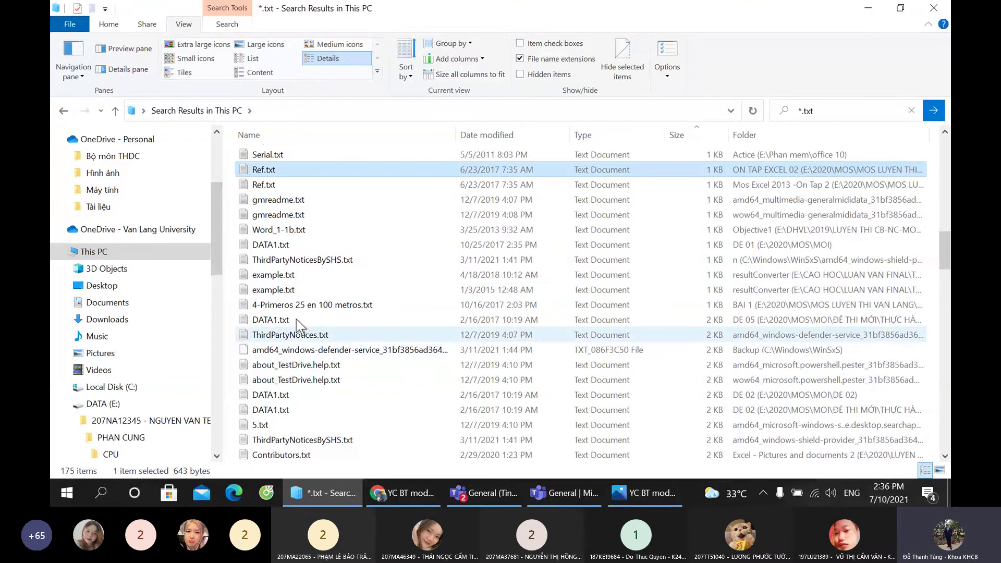
left_click(284, 380, "ctrl")
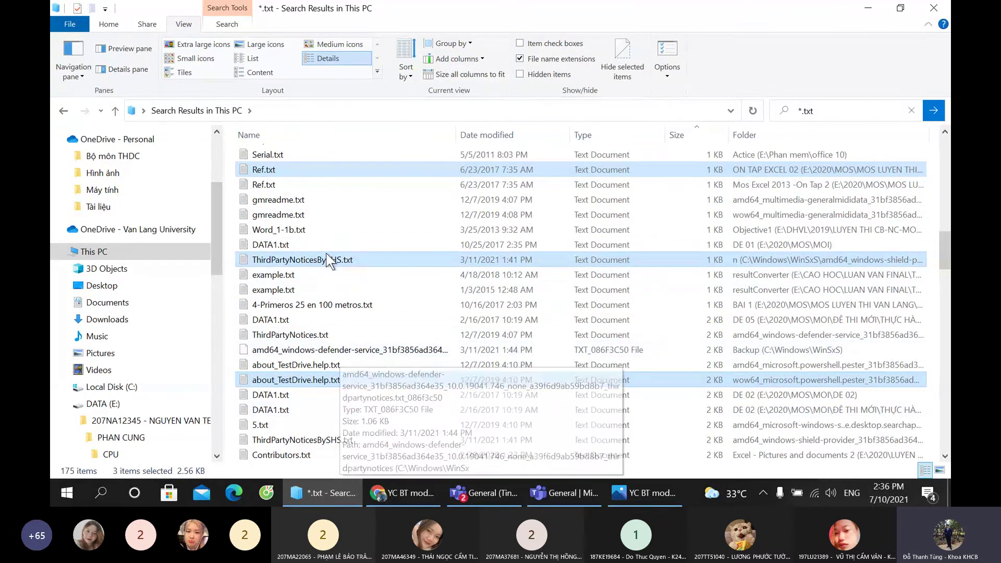
Step: Copy the three selected .txt files and recheck the assignment image
right_click(359, 255)
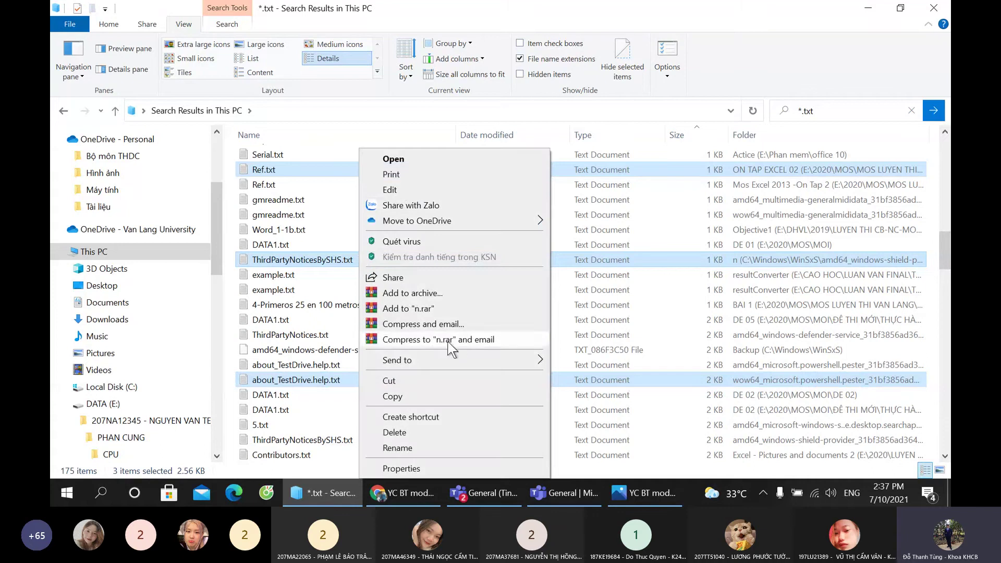
left_click(386, 397)
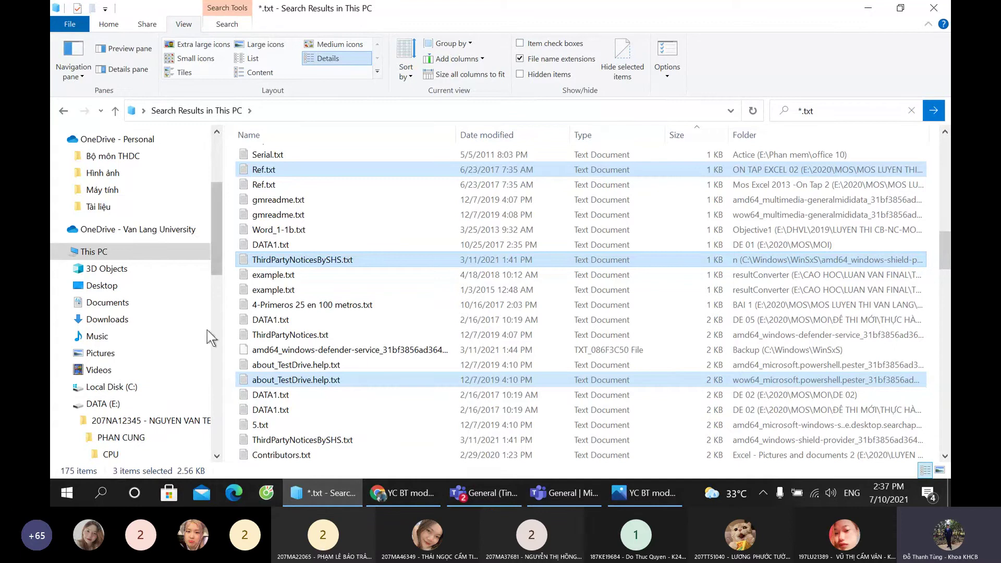
left_click(645, 492)
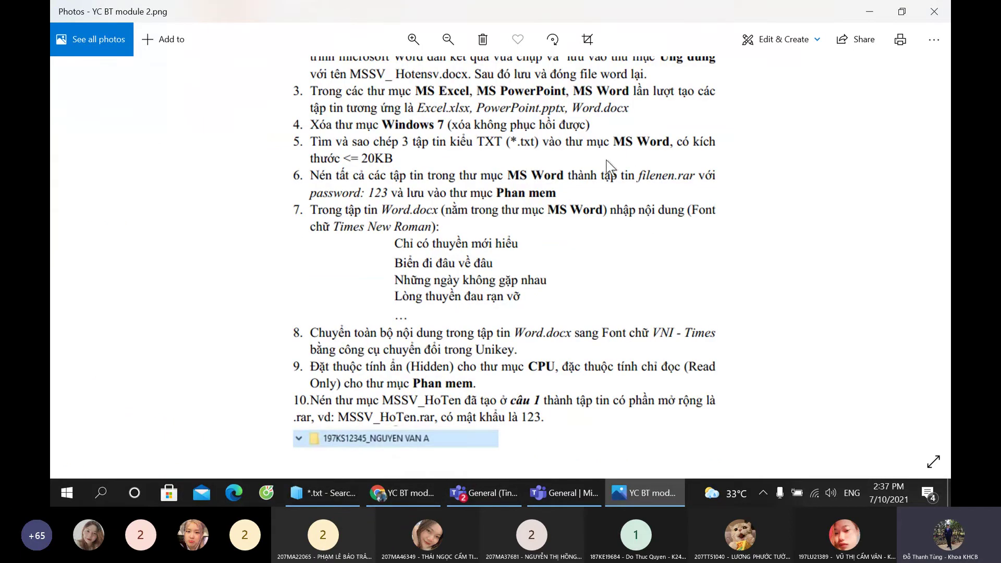
left_click(323, 493)
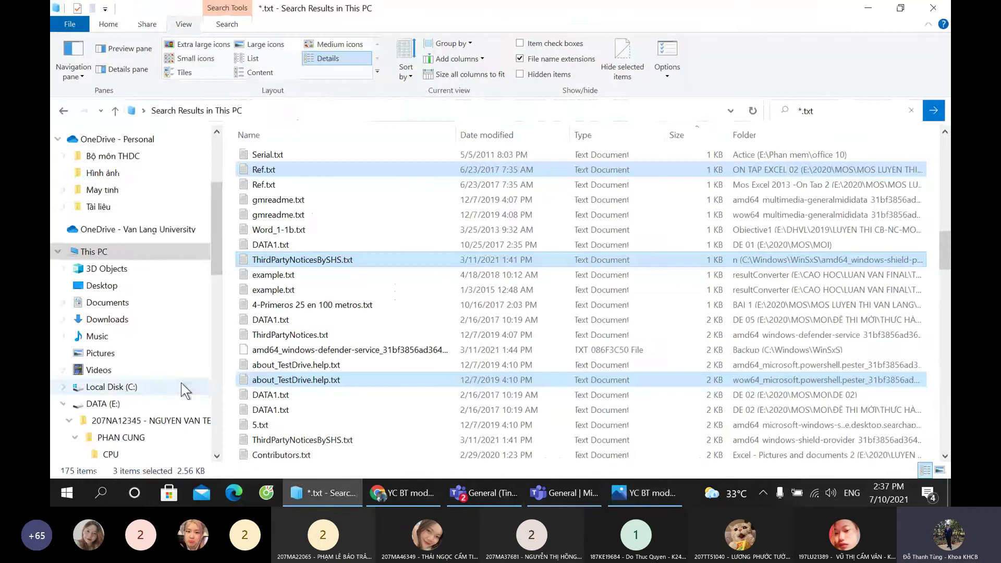
scroll(172, 385, "down", 5)
Step: Paste the three copied .txt files into the MS WORD folder
left_click(150, 372)
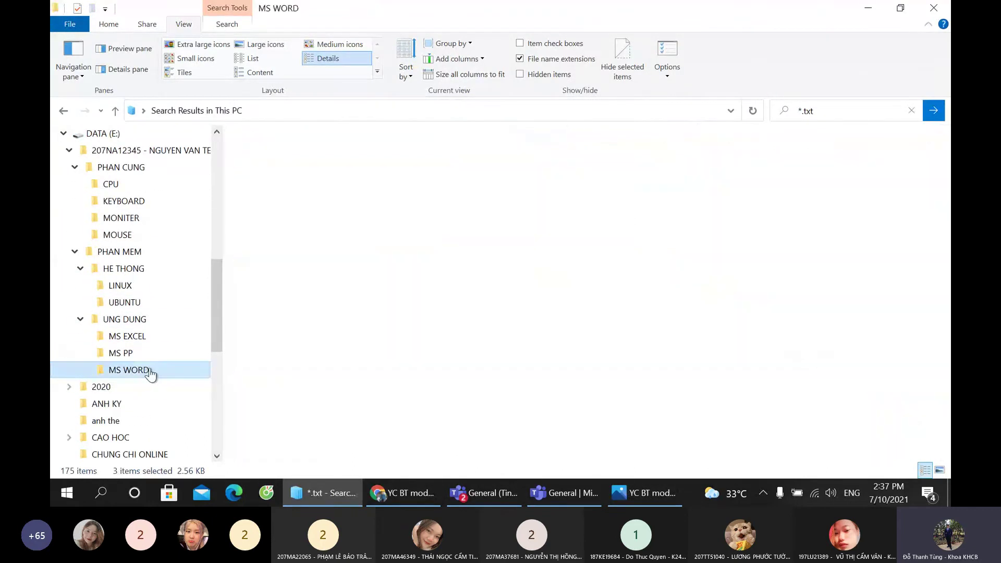
right_click(456, 225)
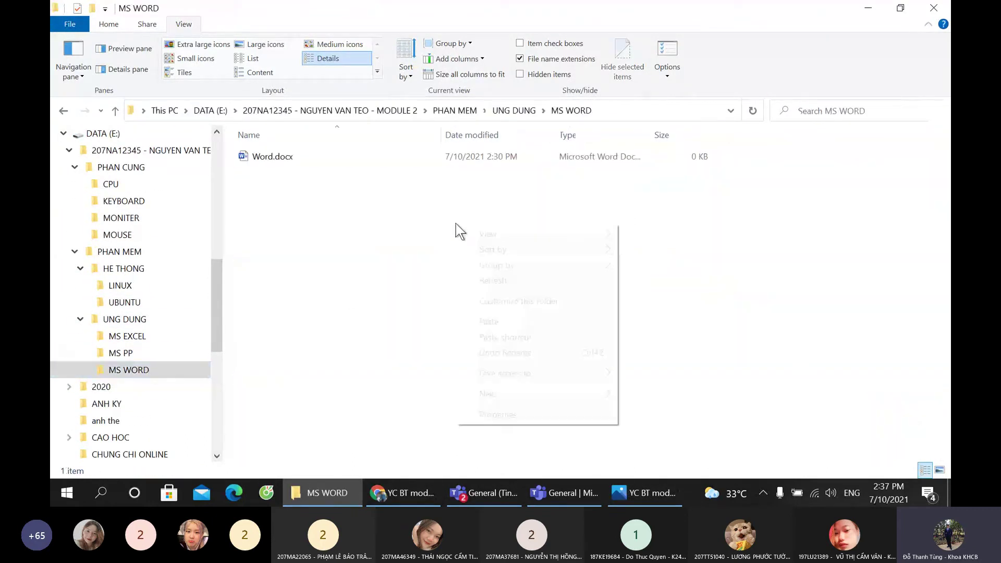
left_click(488, 321)
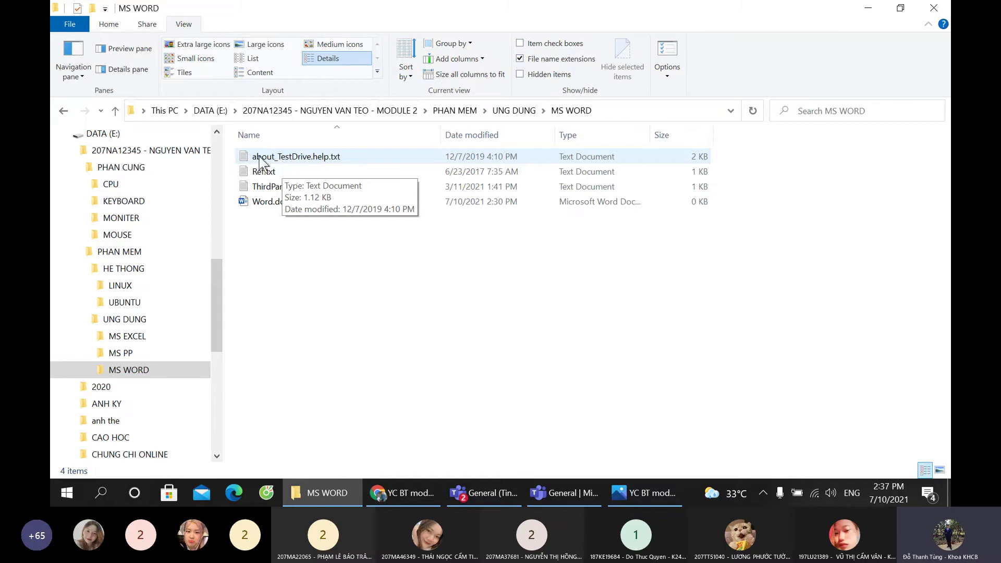
Step: Check the next task in the assignment image, then select all four files in MS WORD
left_click(400, 492)
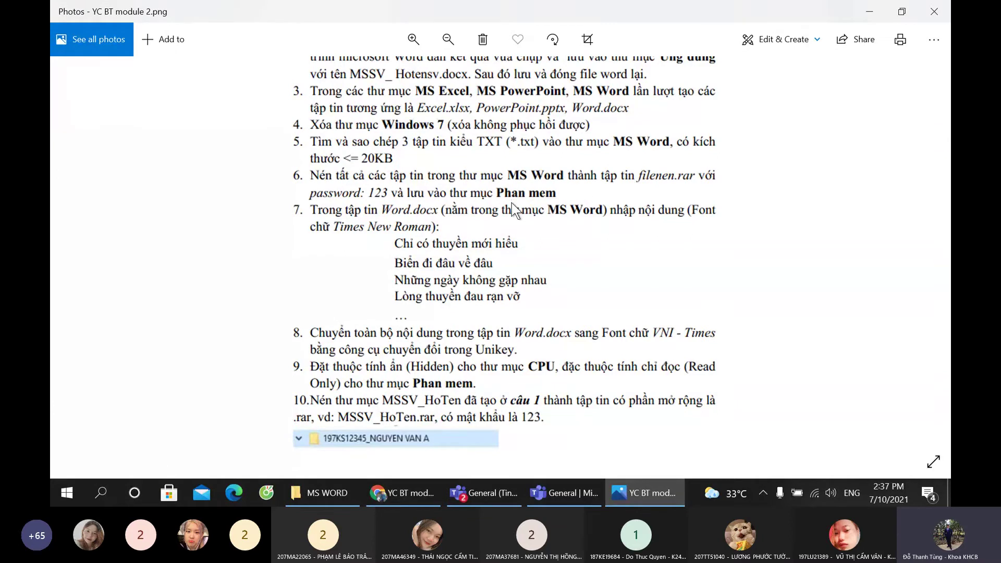
left_click(622, 492)
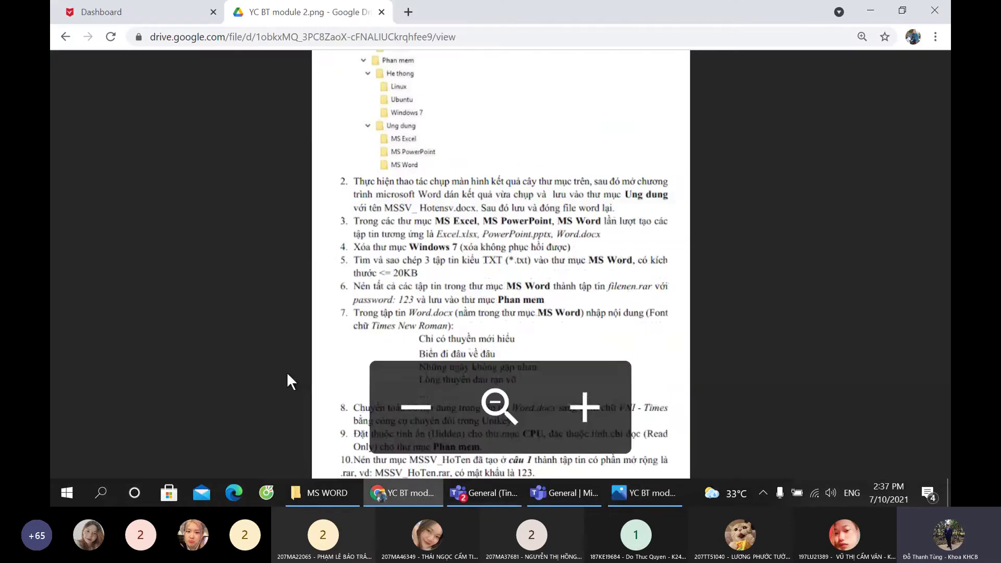
left_click(322, 492)
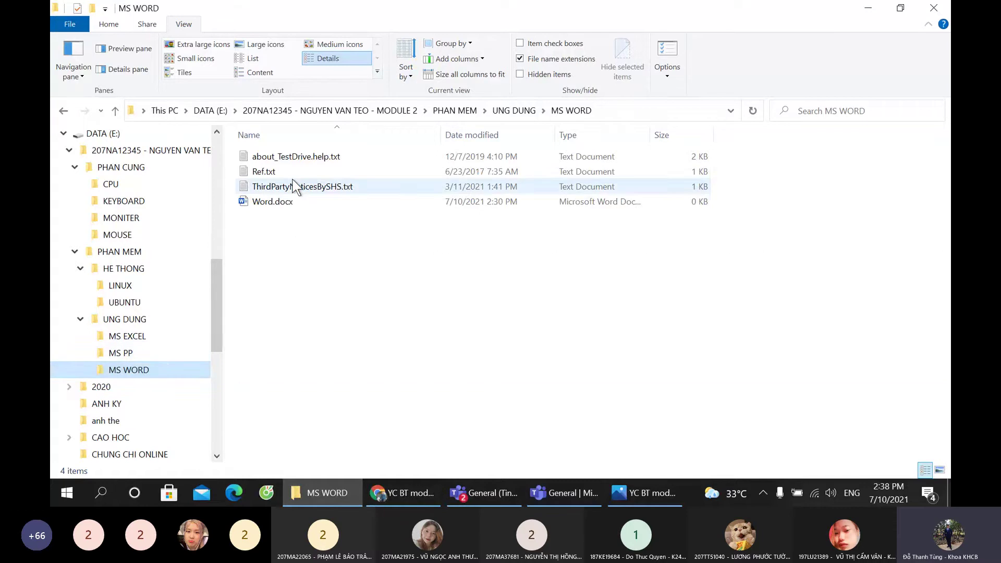
left_click_drag(360, 274, 284, 156)
left_click(333, 255)
left_click_drag(333, 256, 262, 150)
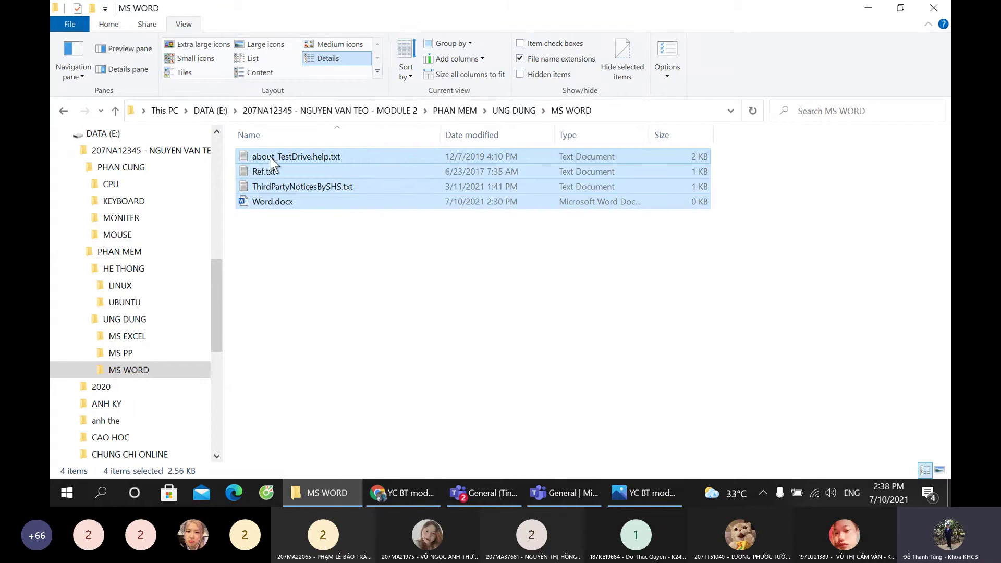
Step: Add the four selected files to a new archive named filenen
right_click(270, 156)
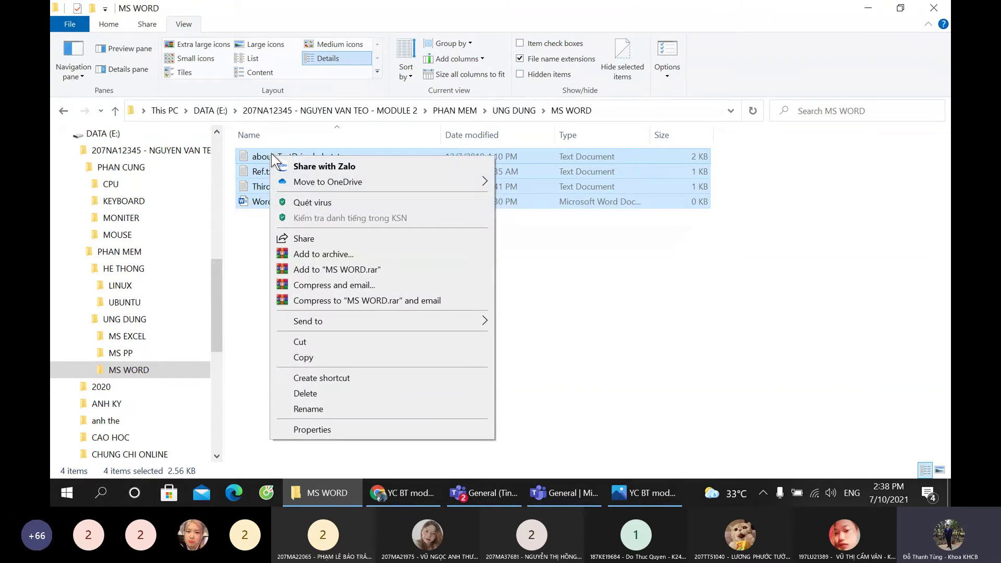
right_click(270, 152)
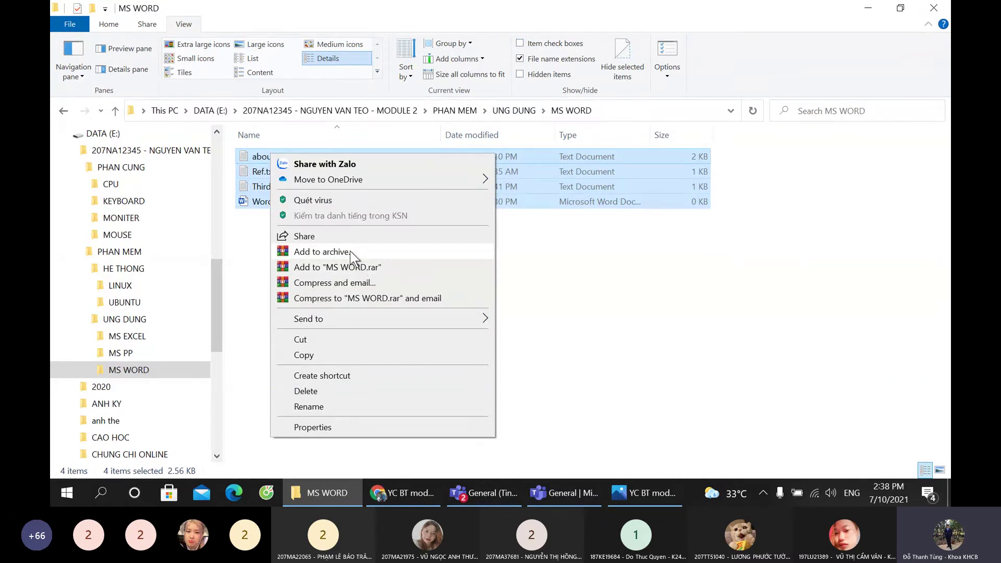
left_click(350, 252)
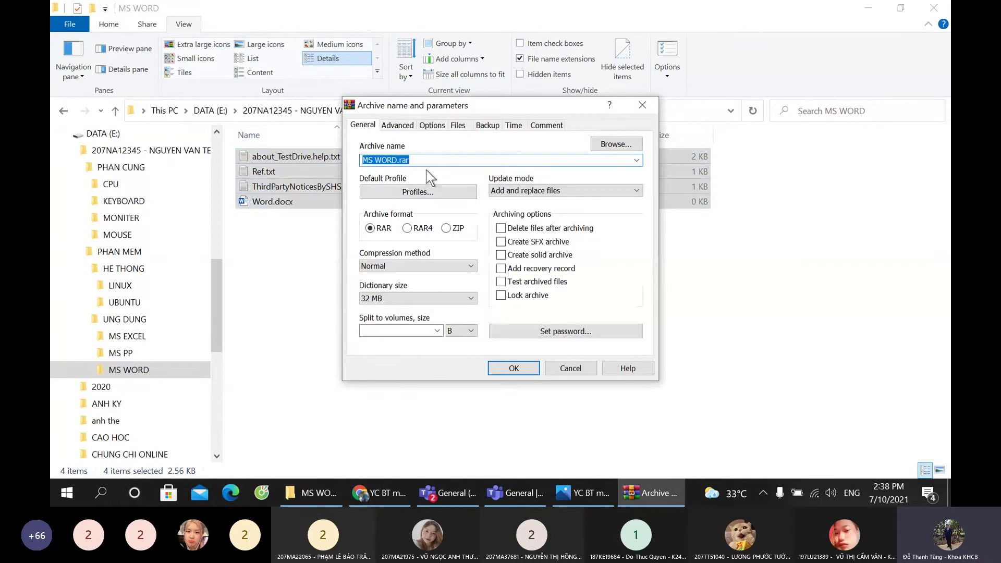
type("file")
type("enn")
type("nn")
key("BackSpace")
key("BackSpace")
key("BackSpace")
type("en")
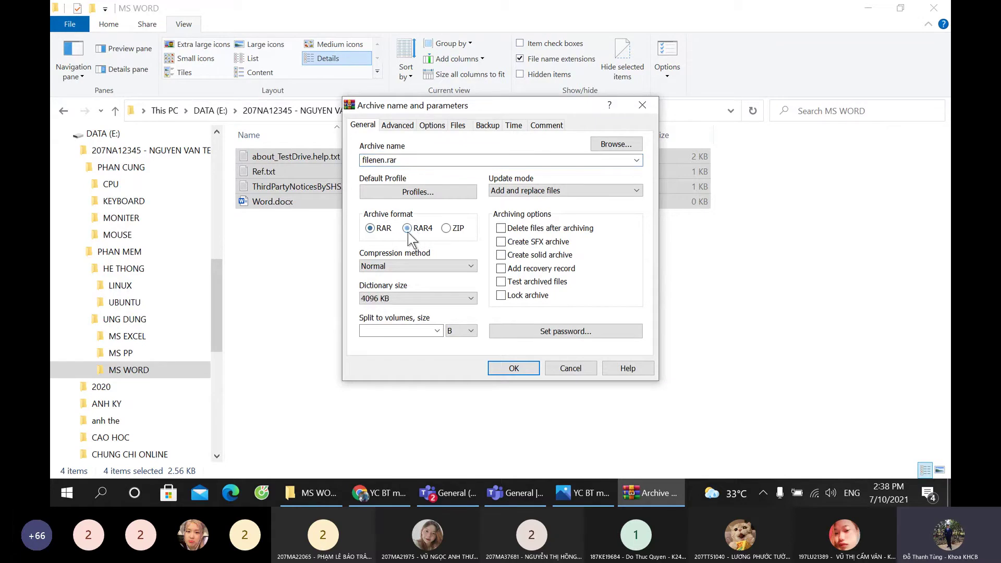
Step: Keep the archive format as RAR and set an archive password
left_click(380, 230)
left_click(446, 227)
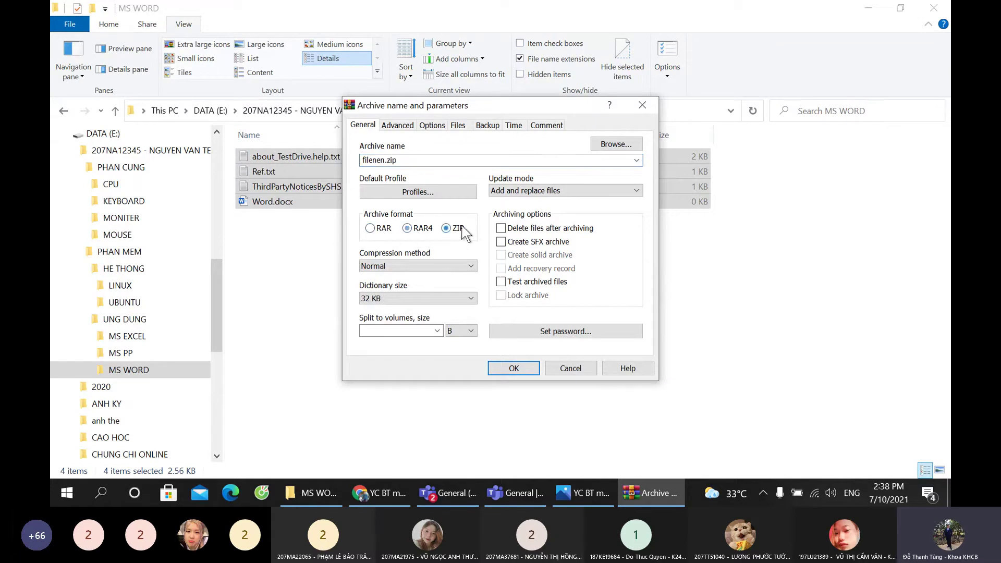
left_click(370, 228)
left_click(446, 228)
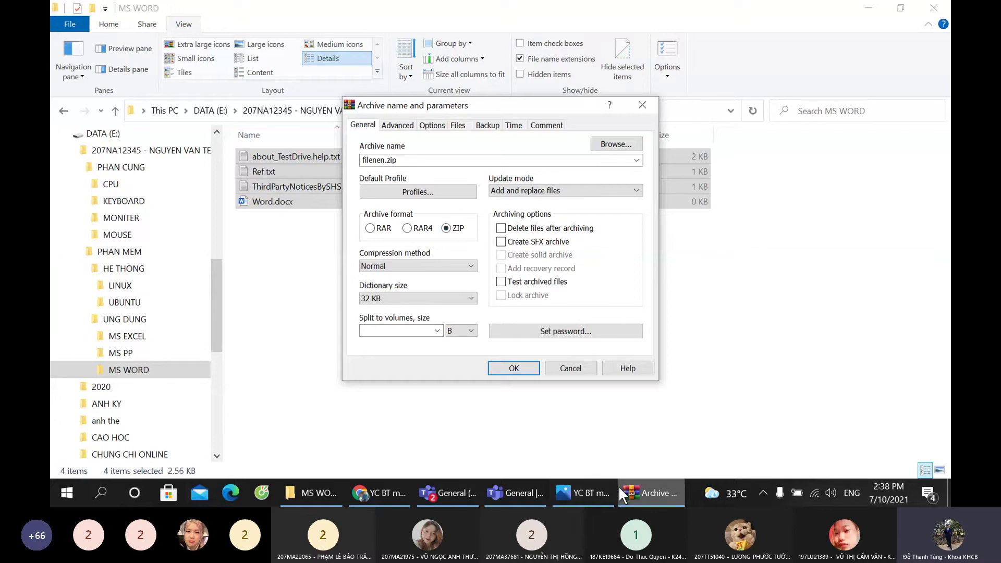
left_click(584, 493)
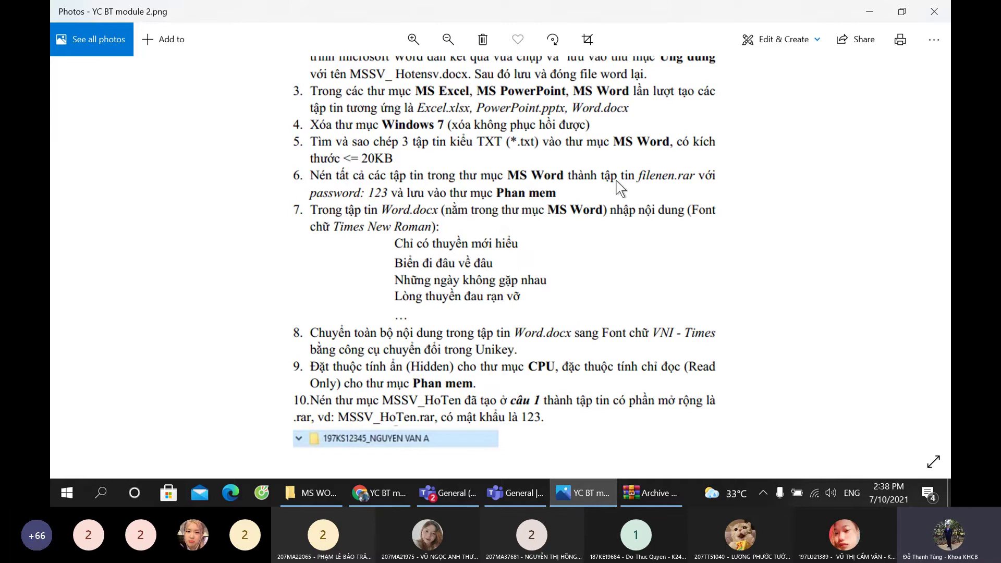
key("alt+Tab")
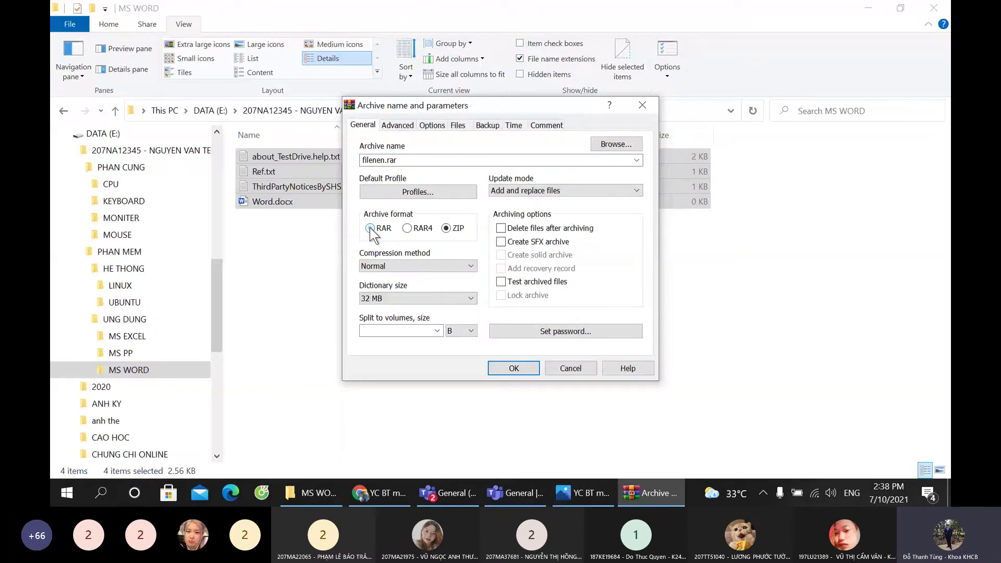
left_click(370, 228)
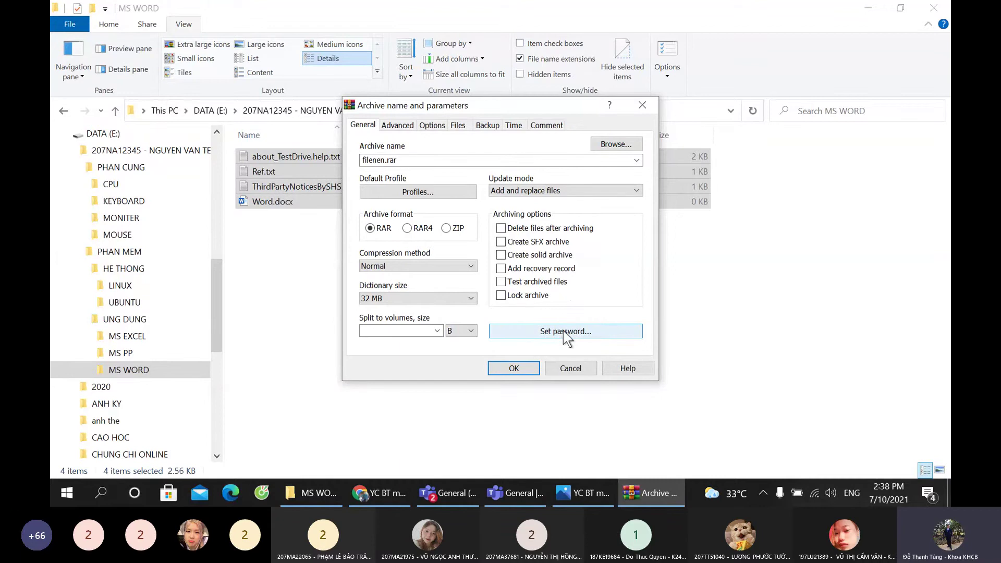
left_click(563, 330)
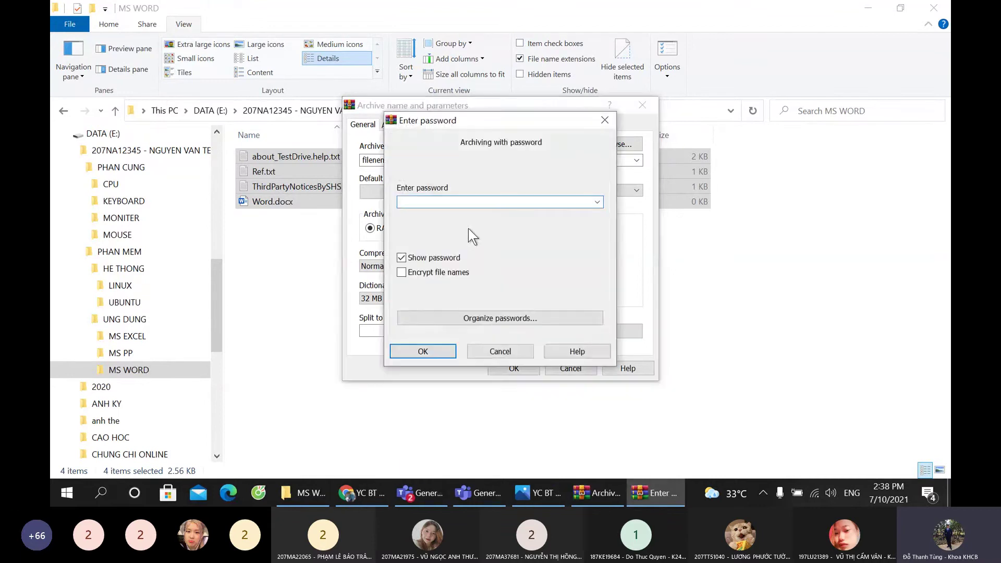
type("123")
key("Return")
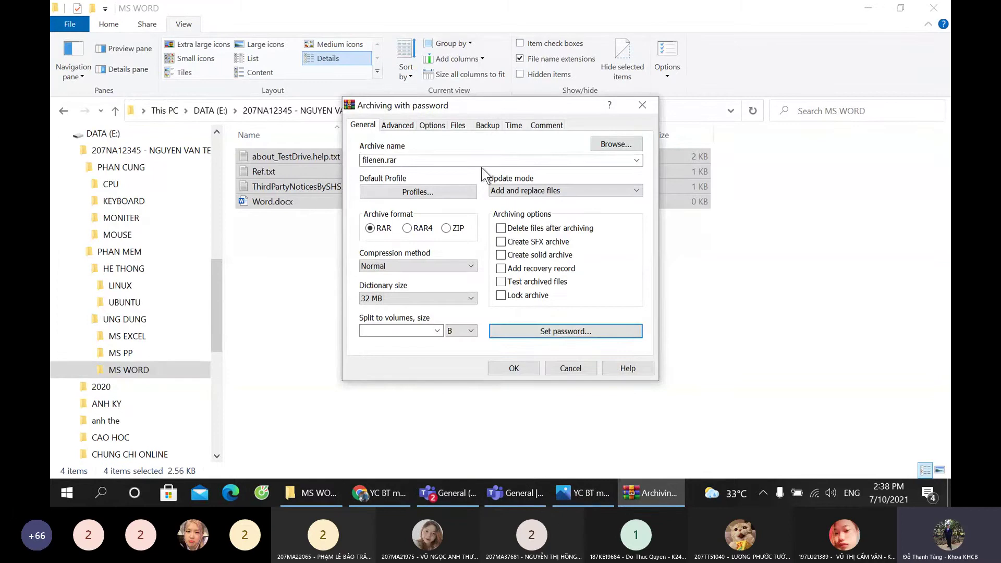
Step: Save the archive into the PHAN MEM folder on DATA (E:) and create it
left_click(626, 148)
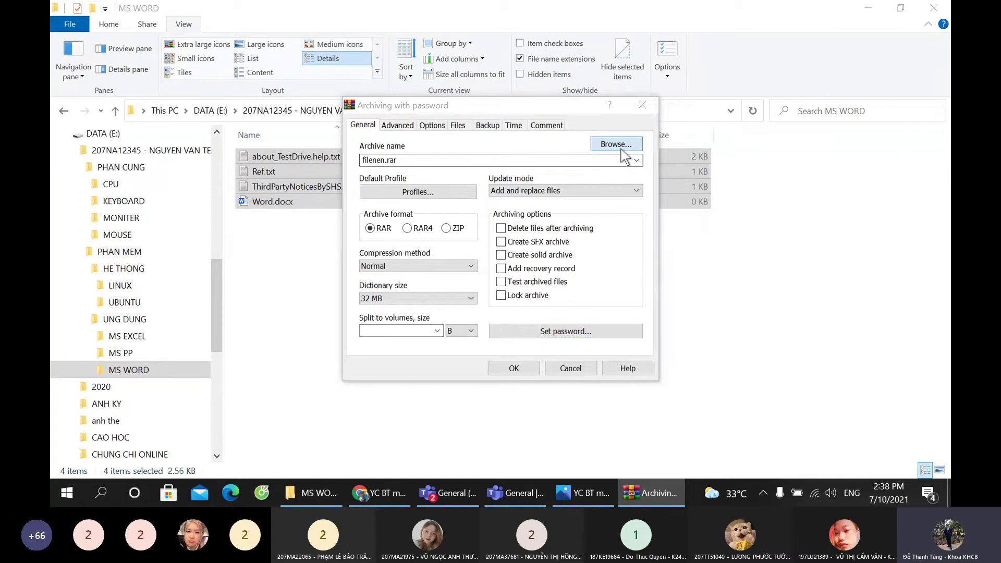
left_click(477, 117)
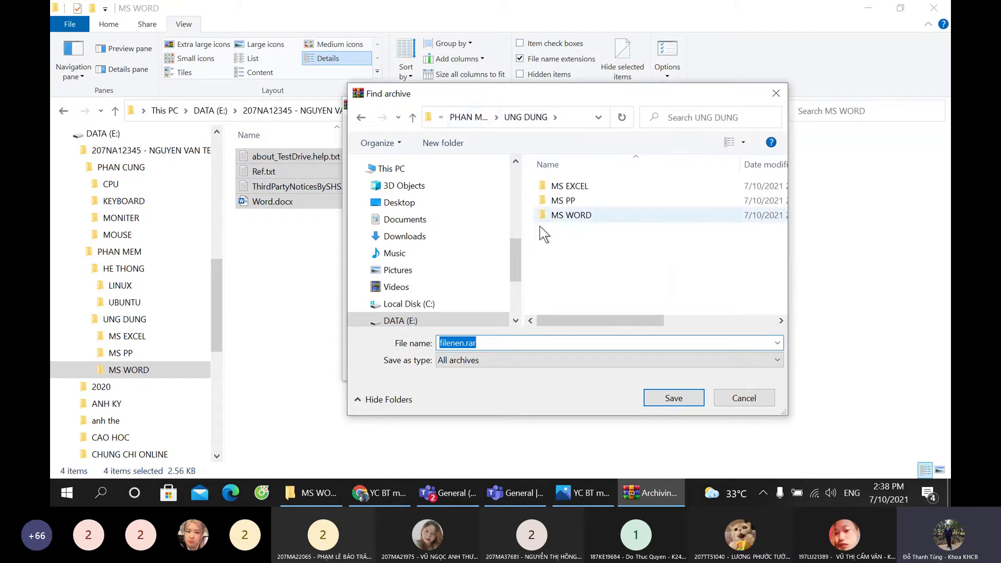
left_click(401, 320)
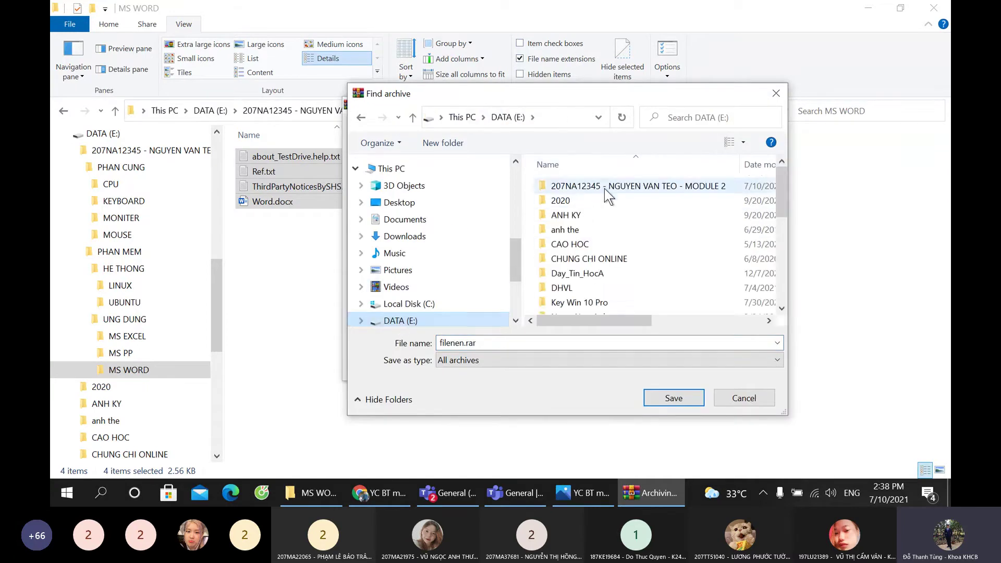
double_click(604, 188)
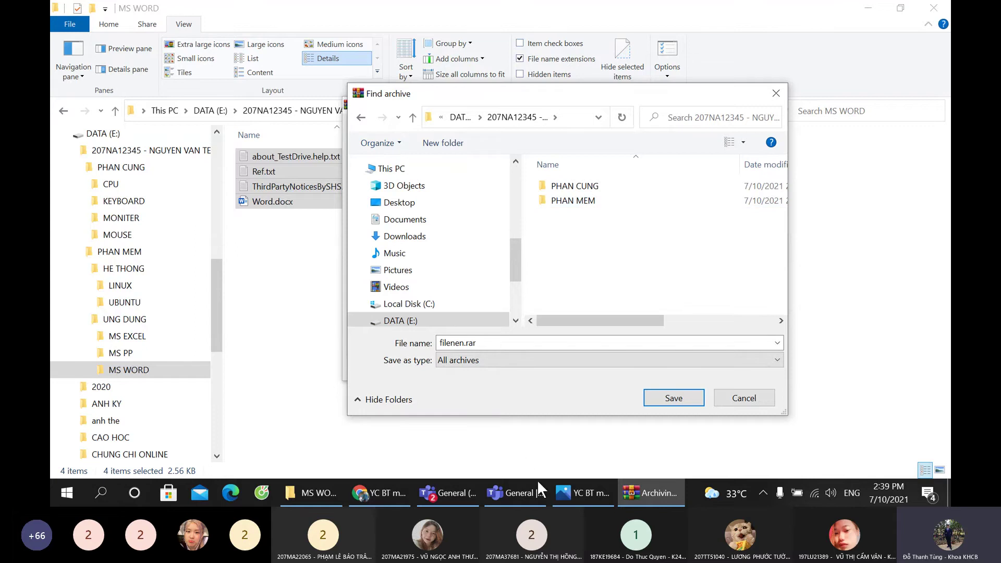
left_click(567, 491)
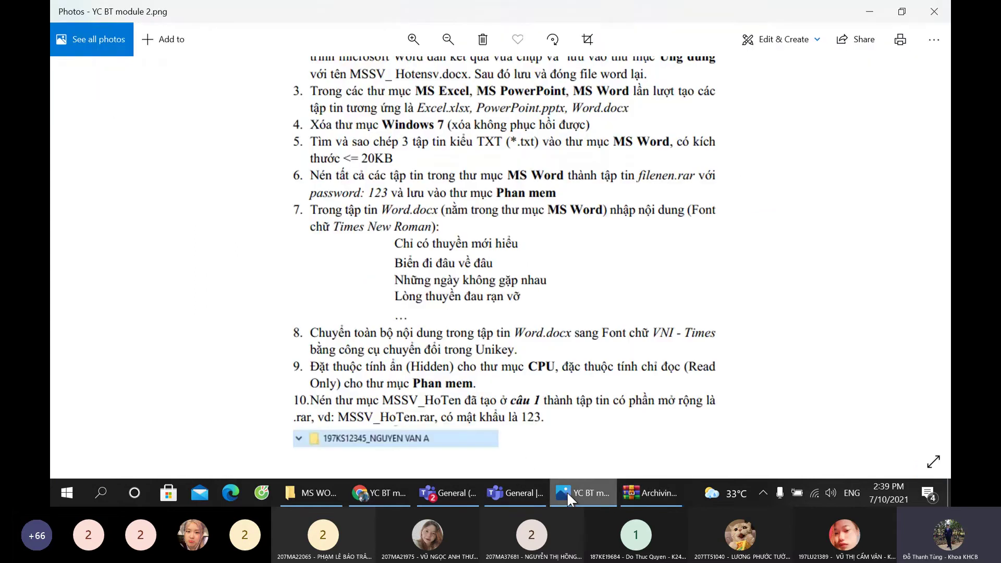
left_click(568, 491)
double_click(577, 196)
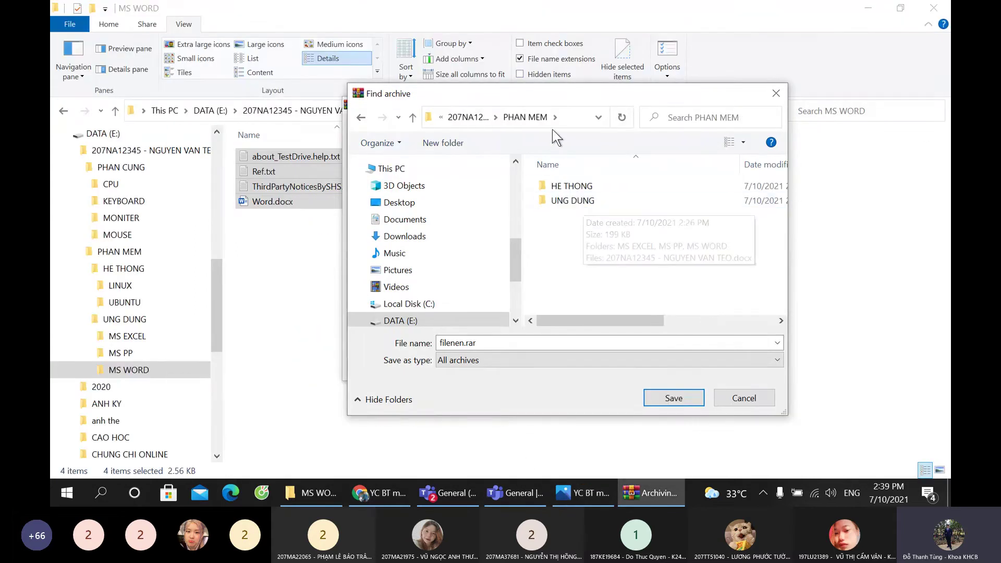
left_click(674, 399)
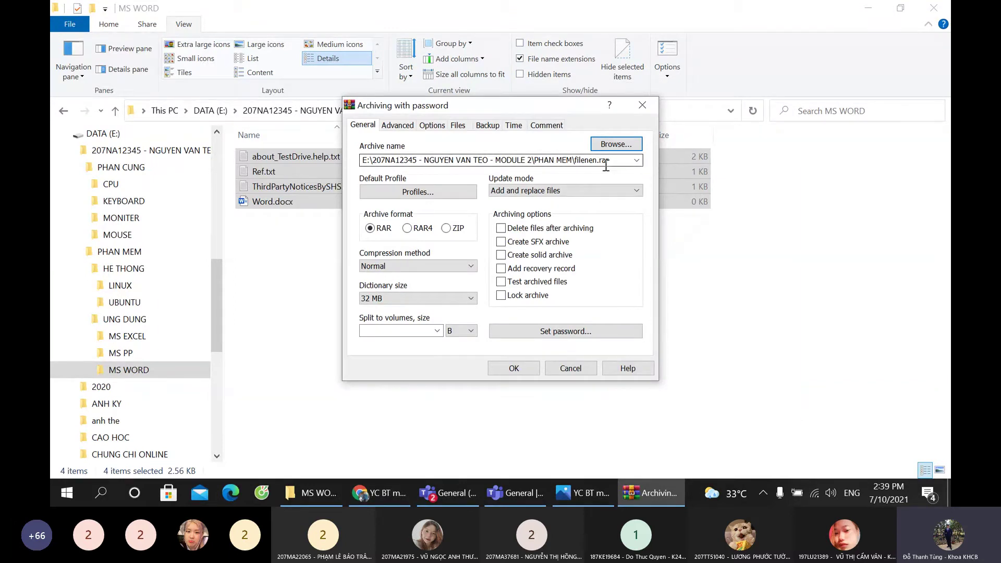
left_click(508, 370)
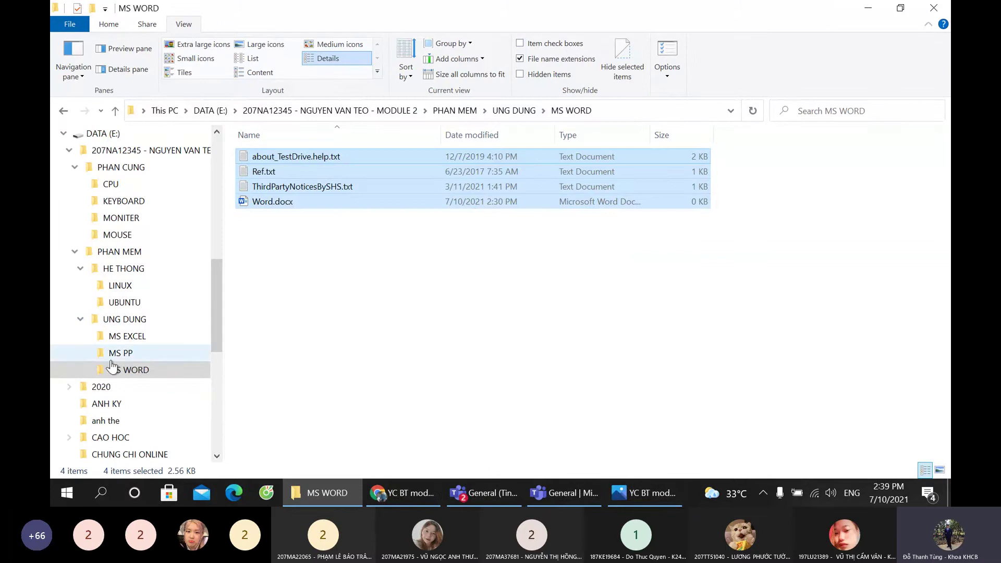
Step: Open the PHAN MEM folder to confirm filenen.rar is now there
left_click(119, 252)
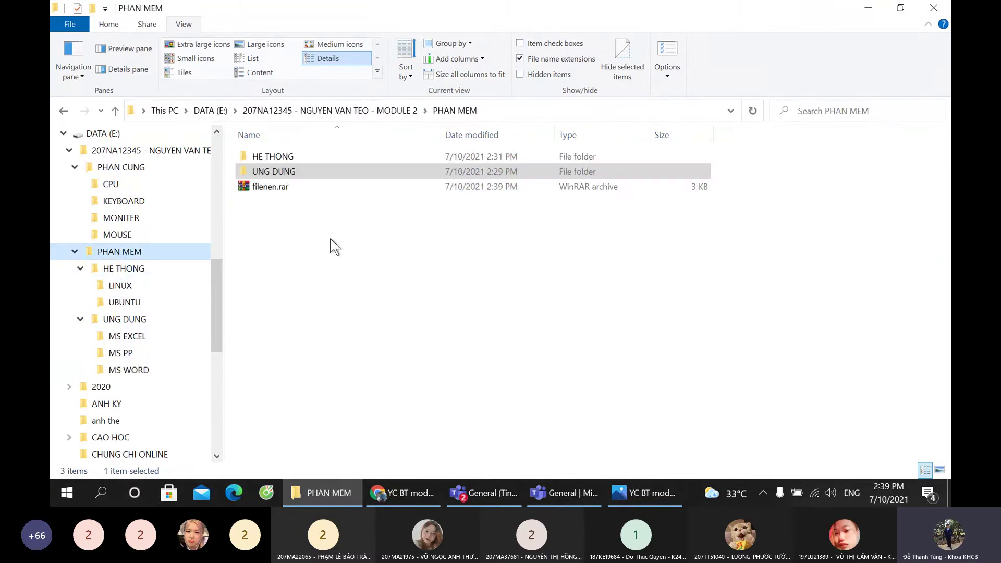
left_click(74, 252)
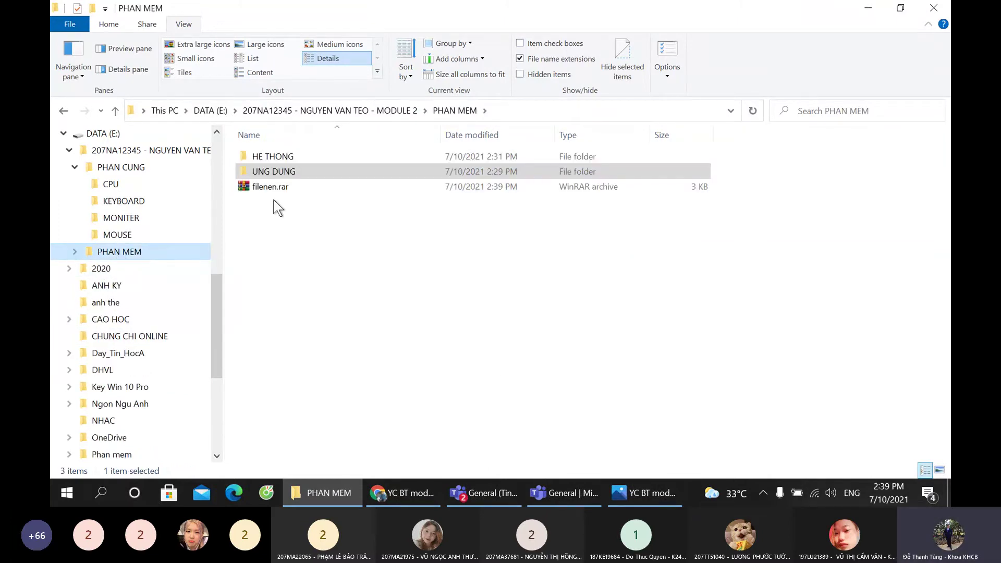
left_click(74, 251)
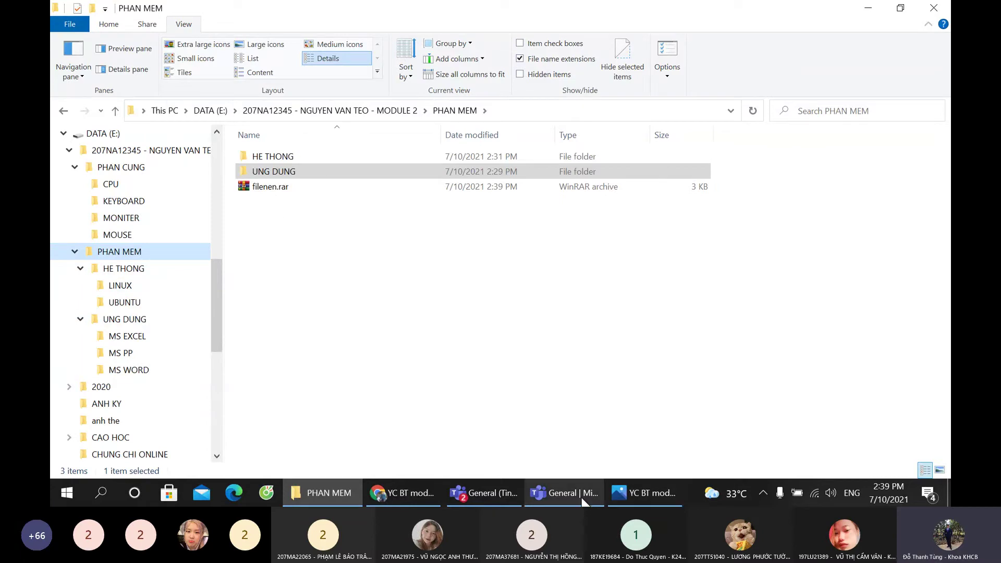
Step: Glance at the Teams meeting, then bring the assignment instructions image forward
mouse_move(582, 498)
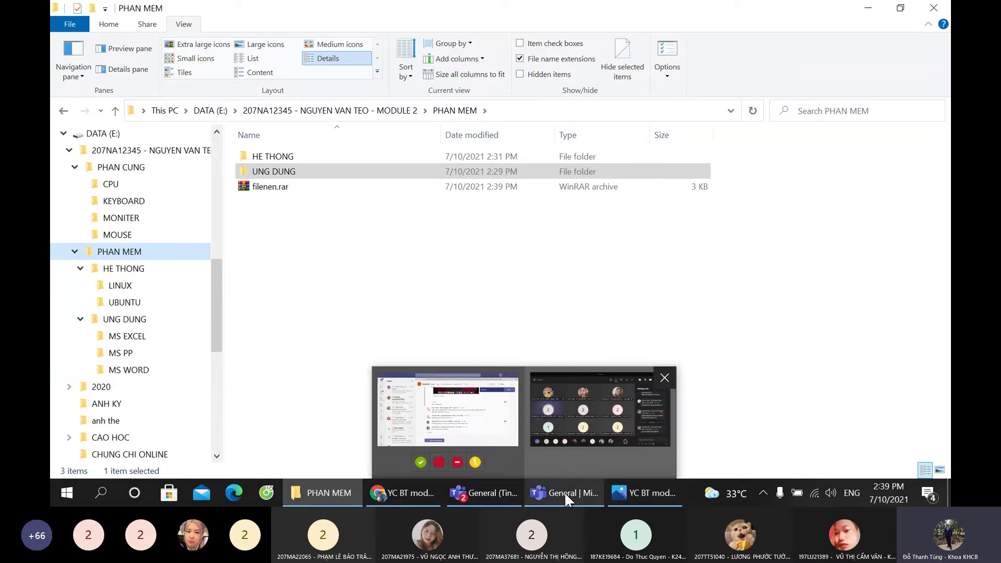
left_click(651, 502)
left_click(528, 492)
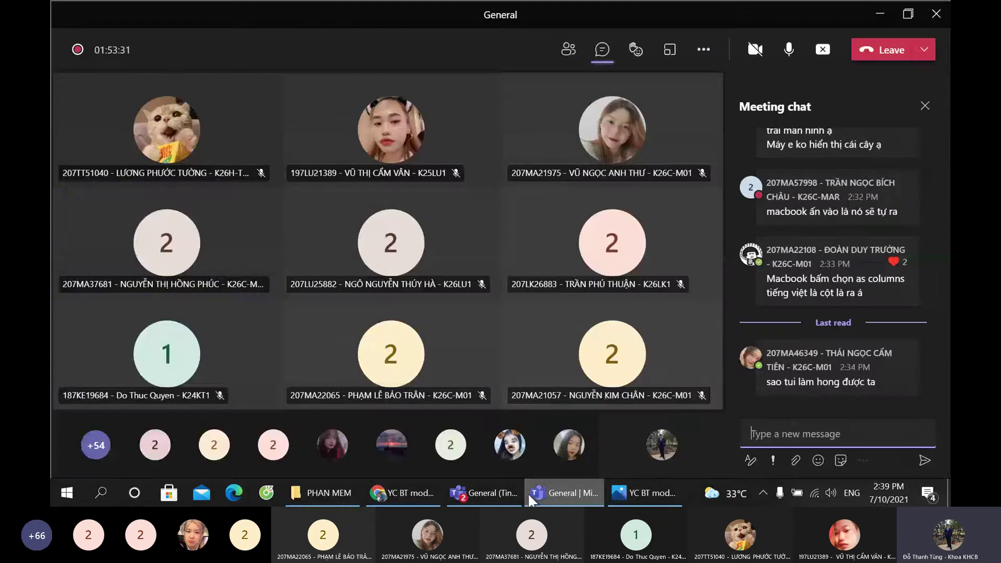
right_click(188, 182)
key("Escape")
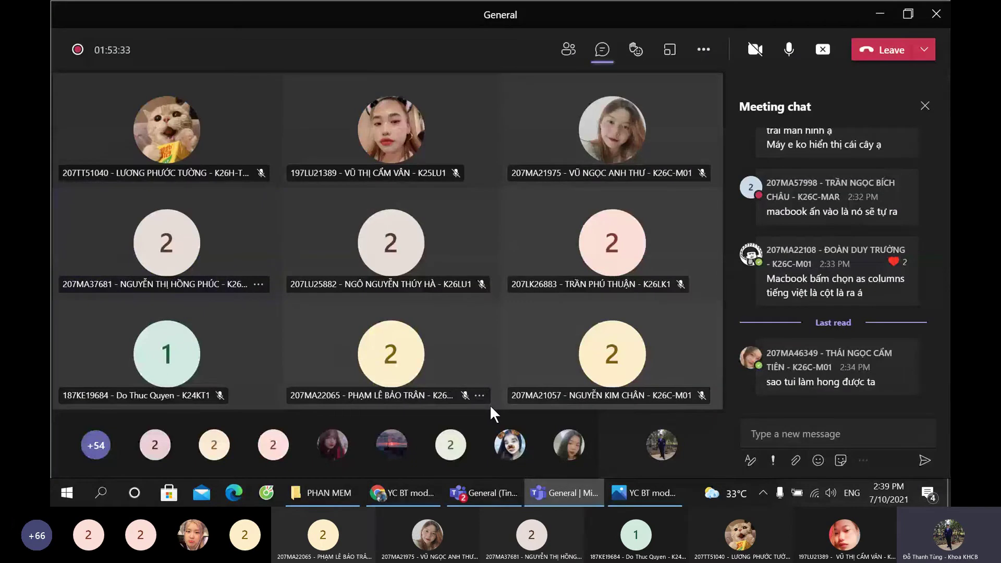
left_click(644, 493)
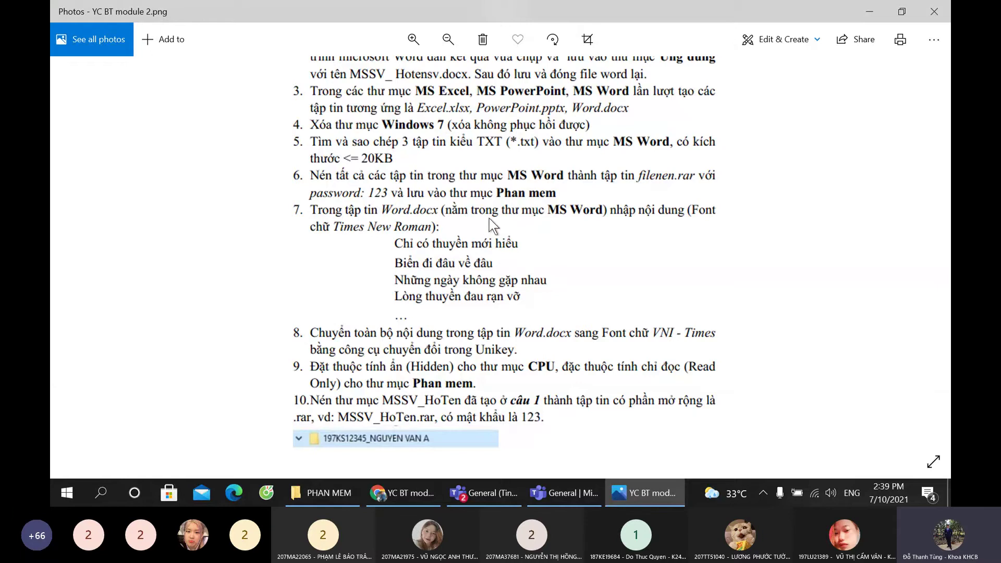
Step: Read task 7 on the exercise sheet: a four-line verse to type in Times New Roman
key("ctrl")
key("ctrl")
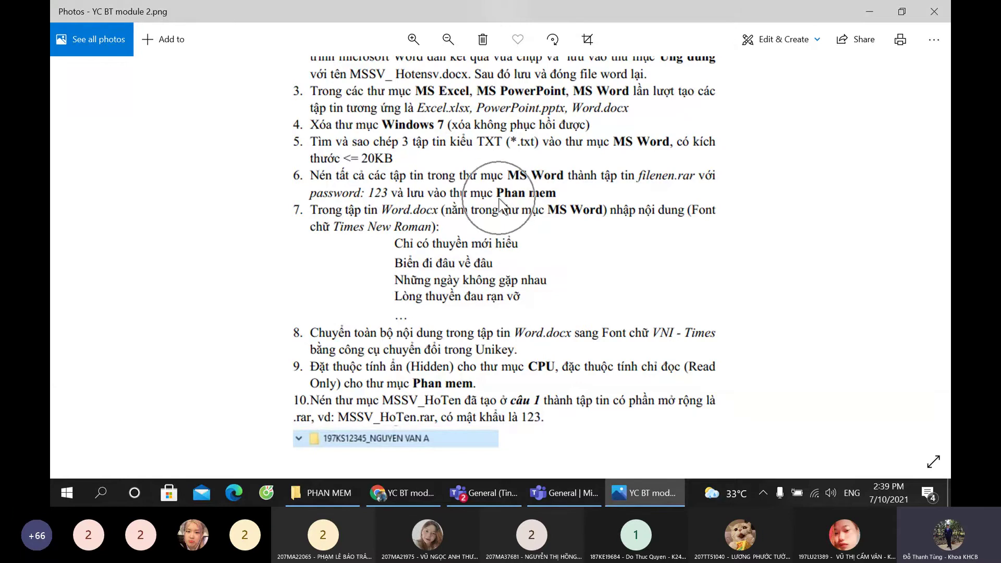
key("ctrl")
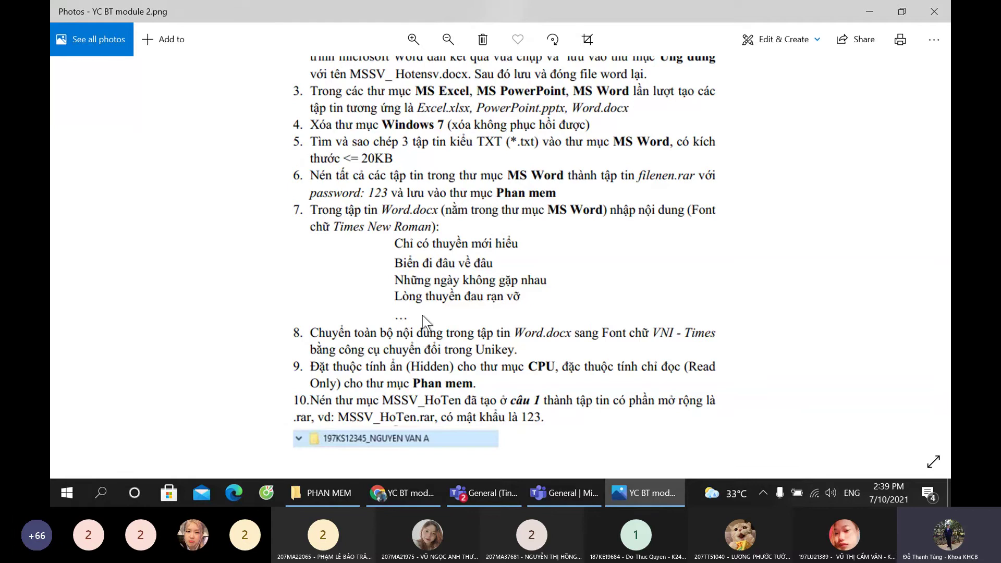
key("ctrl")
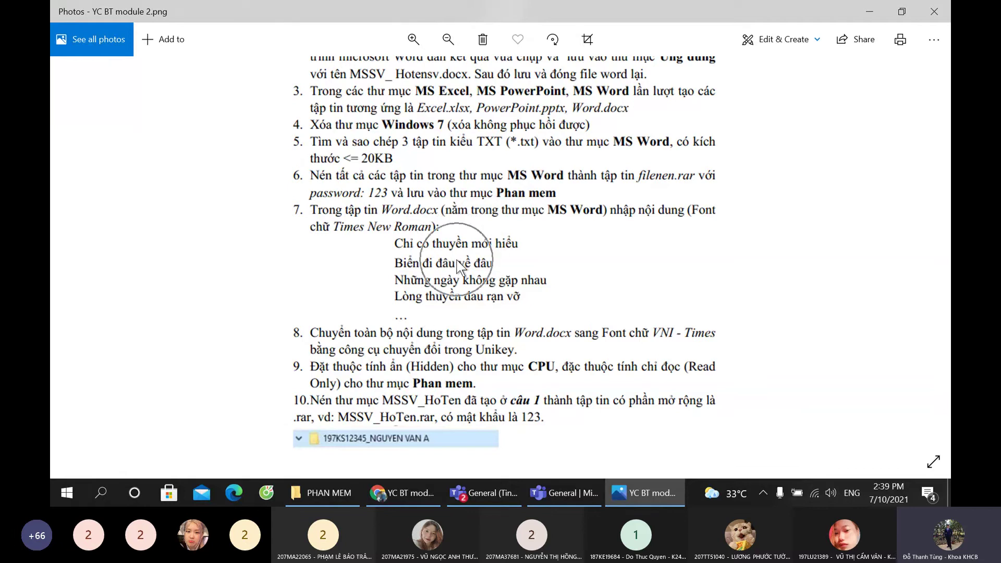
key("ctrl")
key("ctrl")
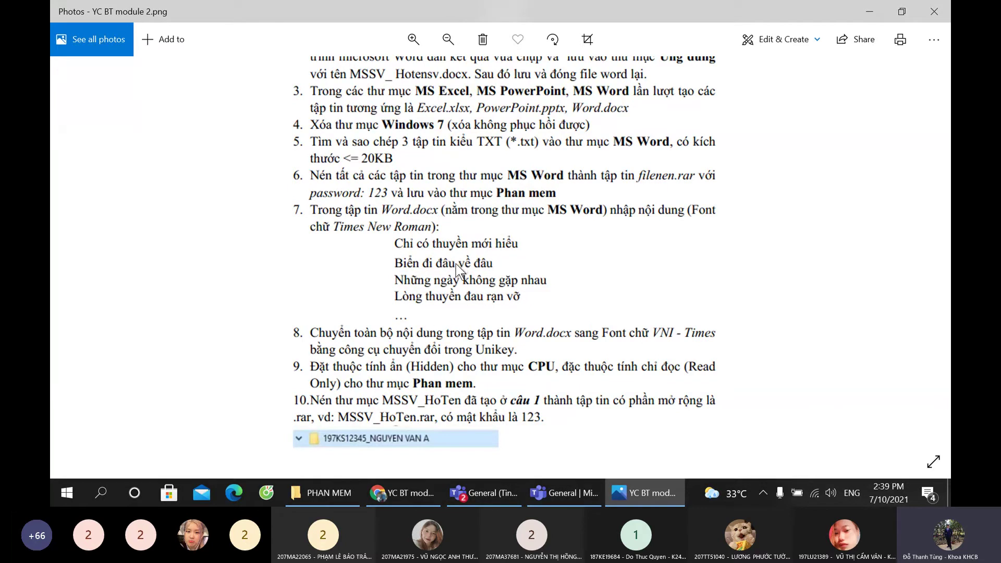
key("ctrl")
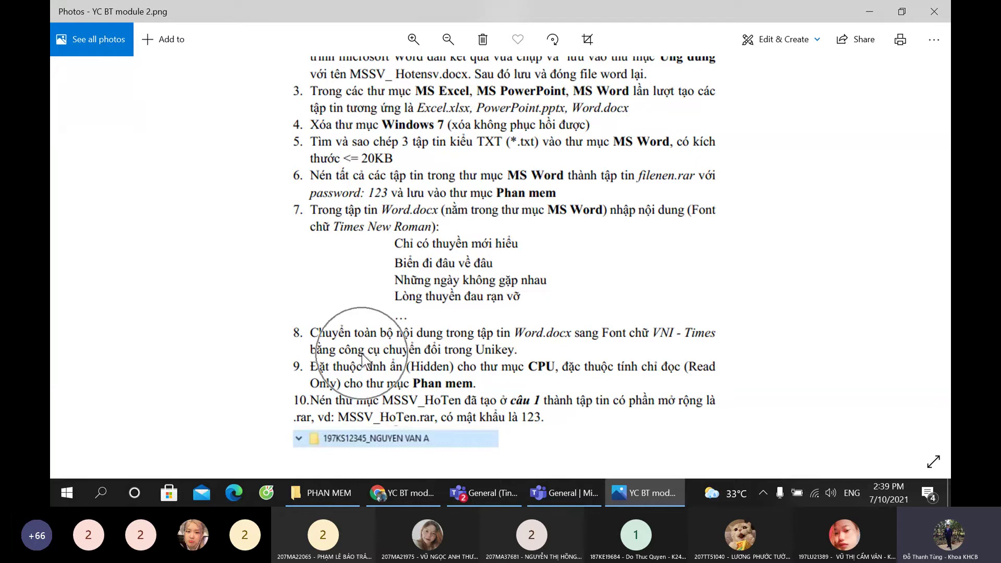
key("ctrl")
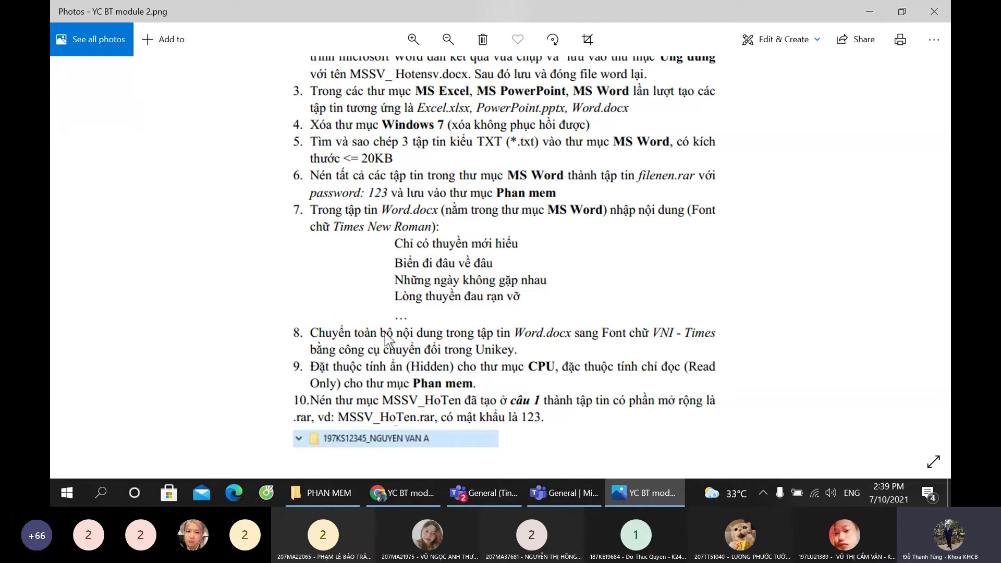
key("ctrl")
key("ctrl")
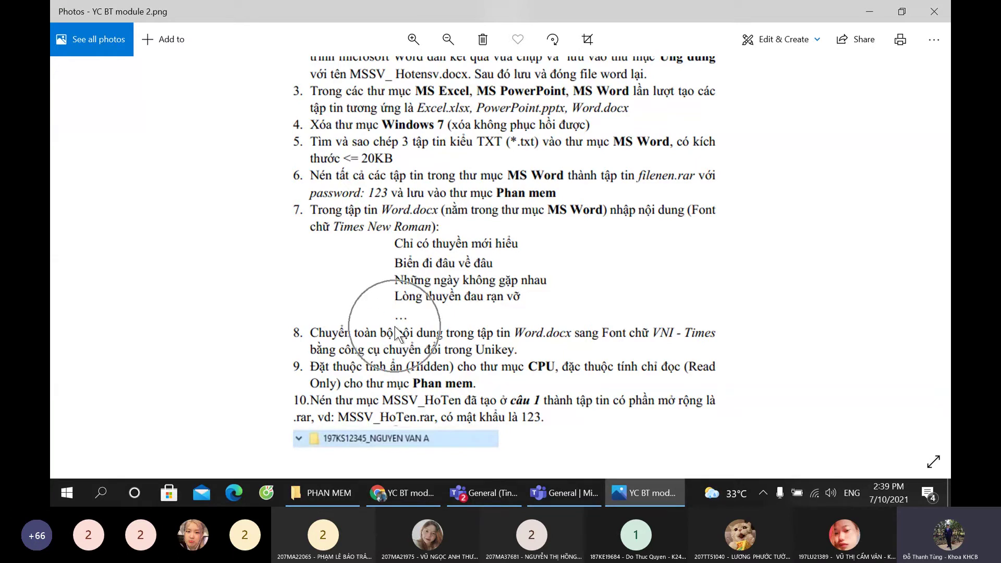
key("ctrl")
key("ctrl")
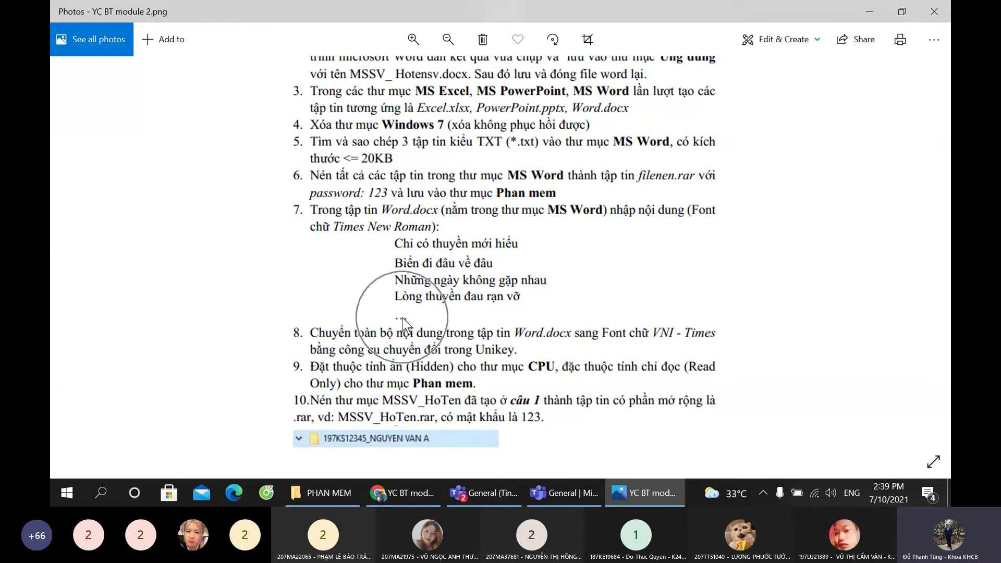
key("ctrl")
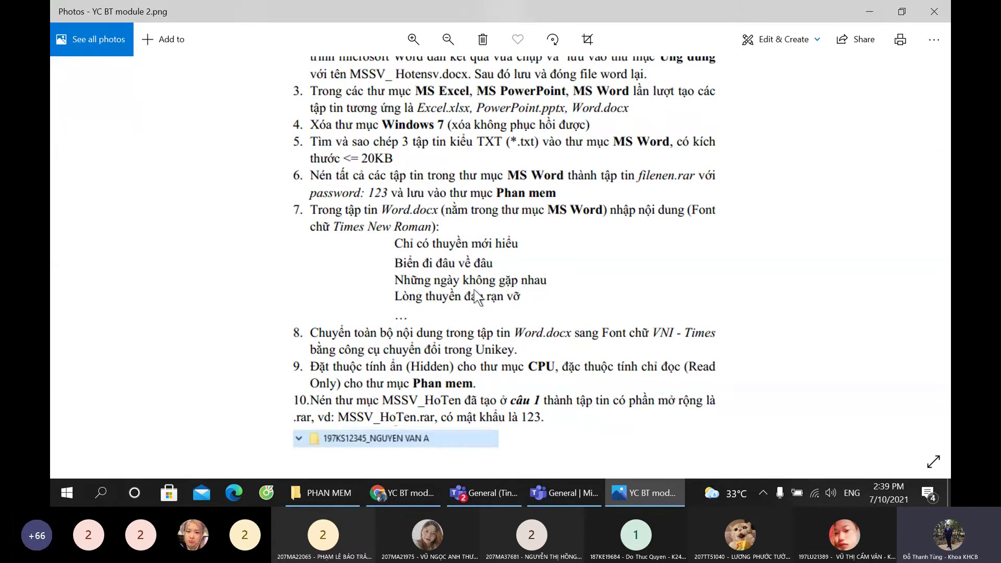
key("ctrl")
key("ctrl")
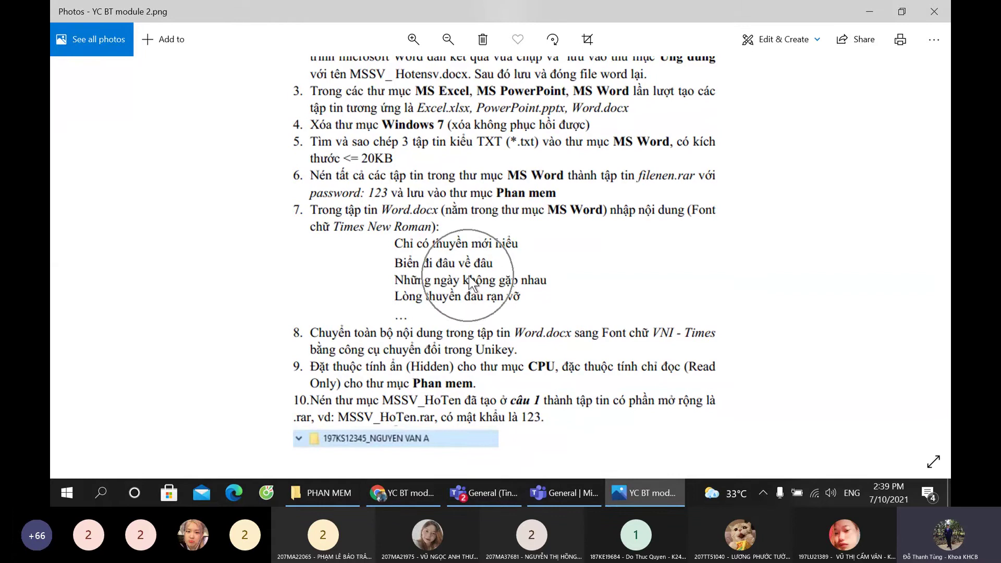
Step: Open Word.docx from the UNG DUNG > MS WORD folder in Microsoft Word
left_click(333, 492)
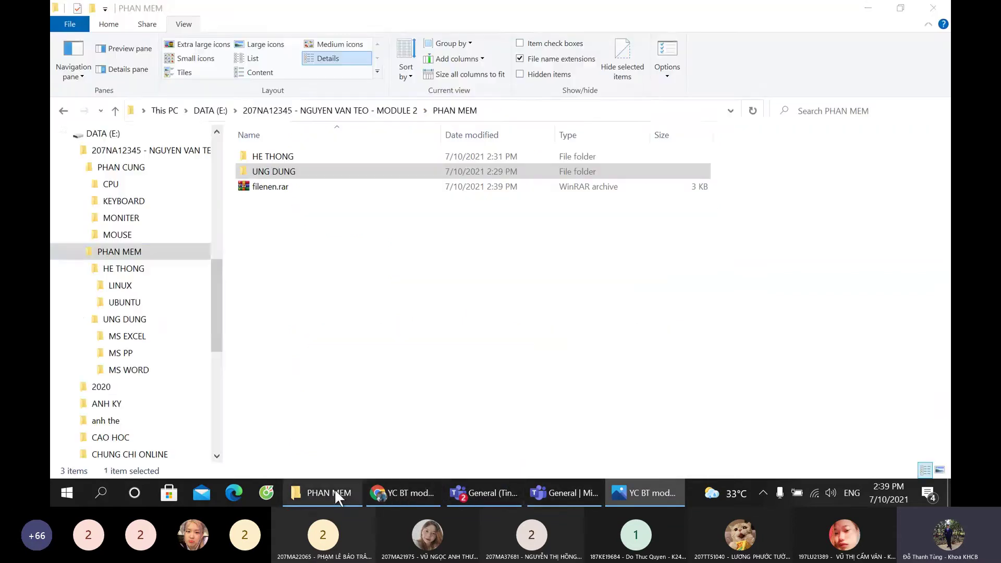
left_click(145, 370)
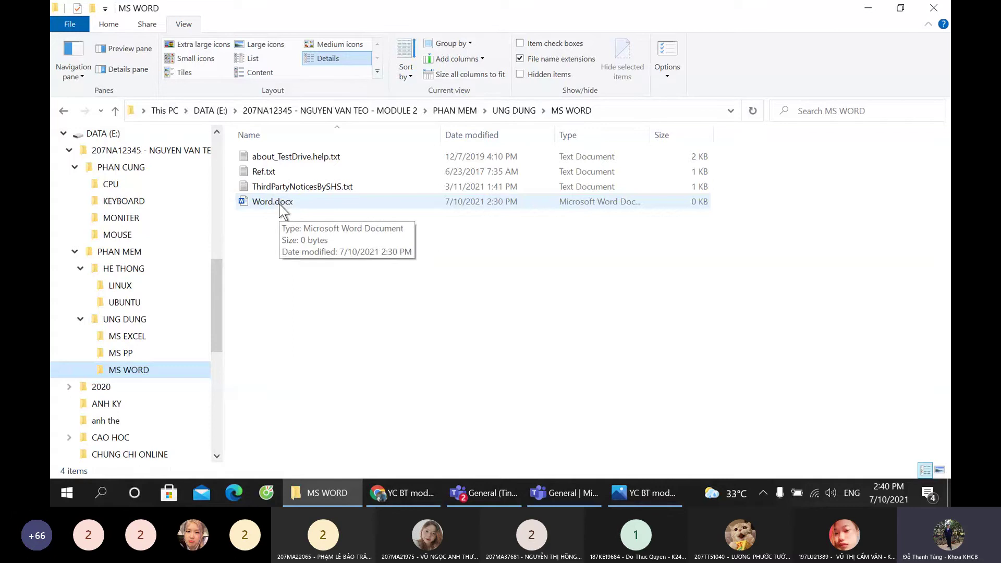
double_click(279, 205)
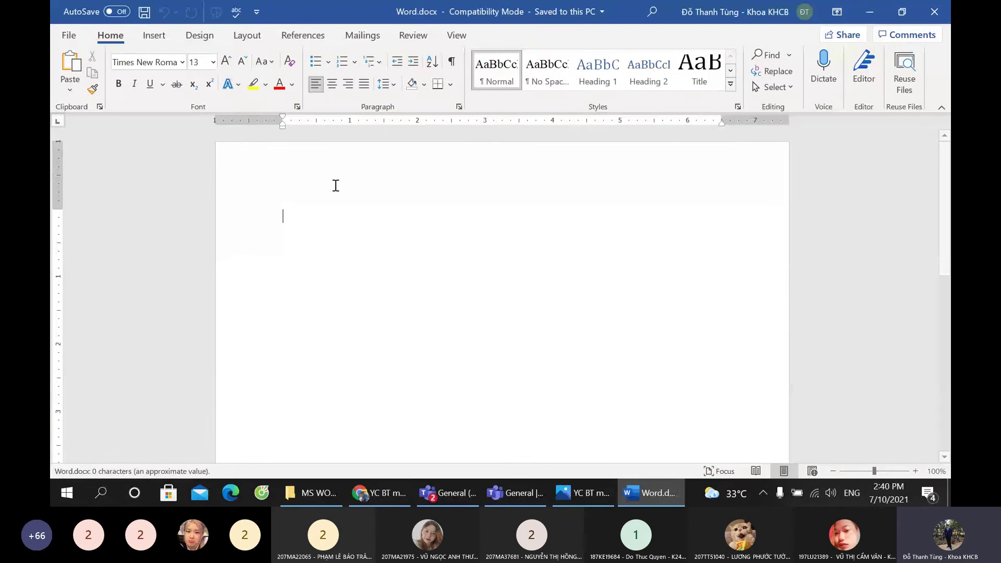
Step: Bring 'YC BT module 2.png' forward and reread task 7's four-line poem
left_click(567, 490)
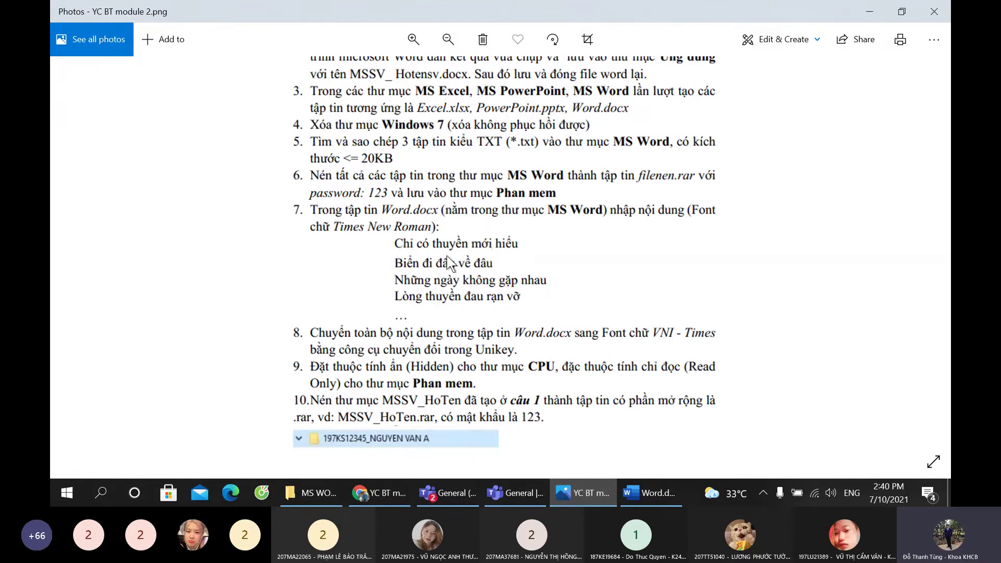
key("ctrl")
key("ctrl")
key("ctrl")
key("ctrl")
key("ctrl")
key("ctrl")
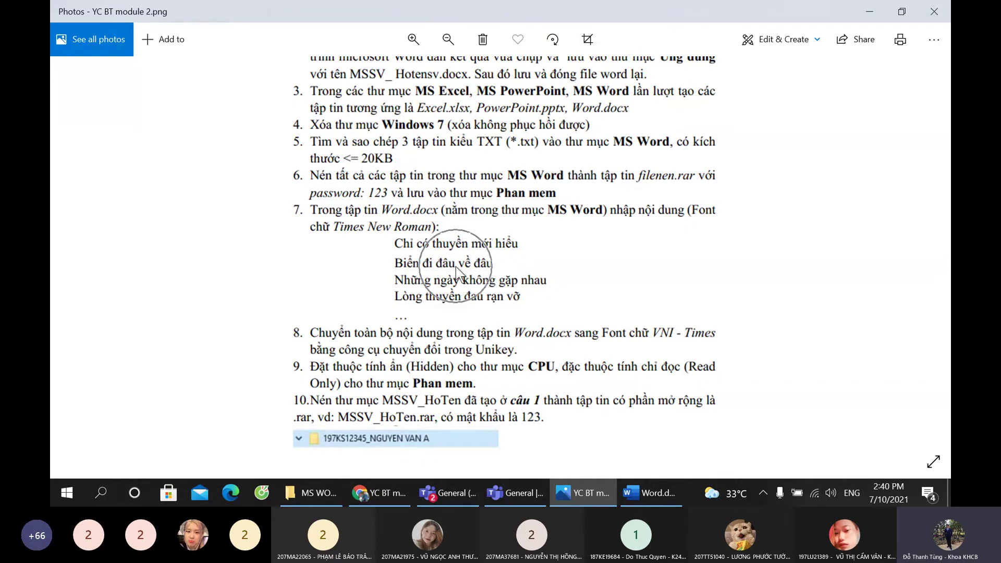
key("ctrl")
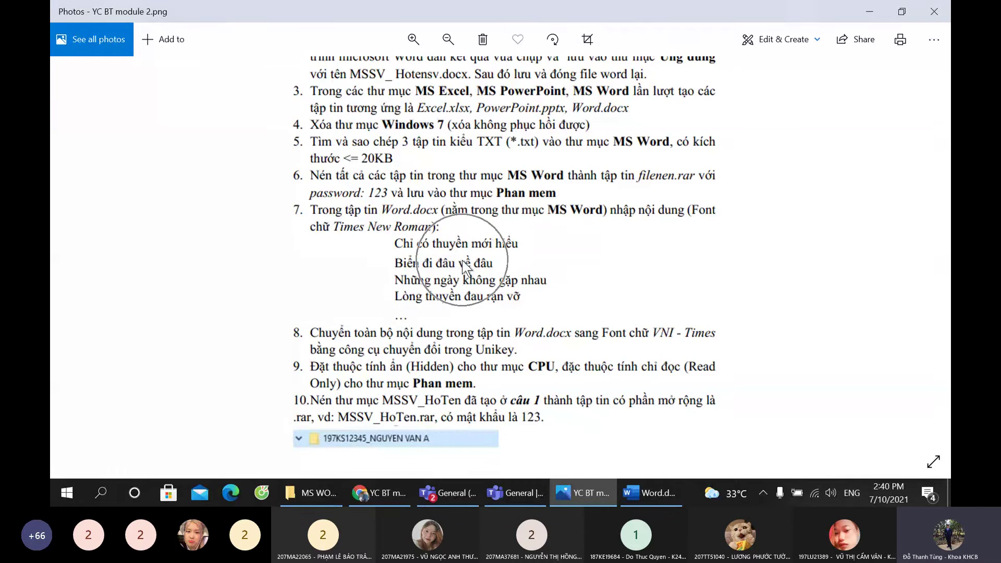
key("ctrl")
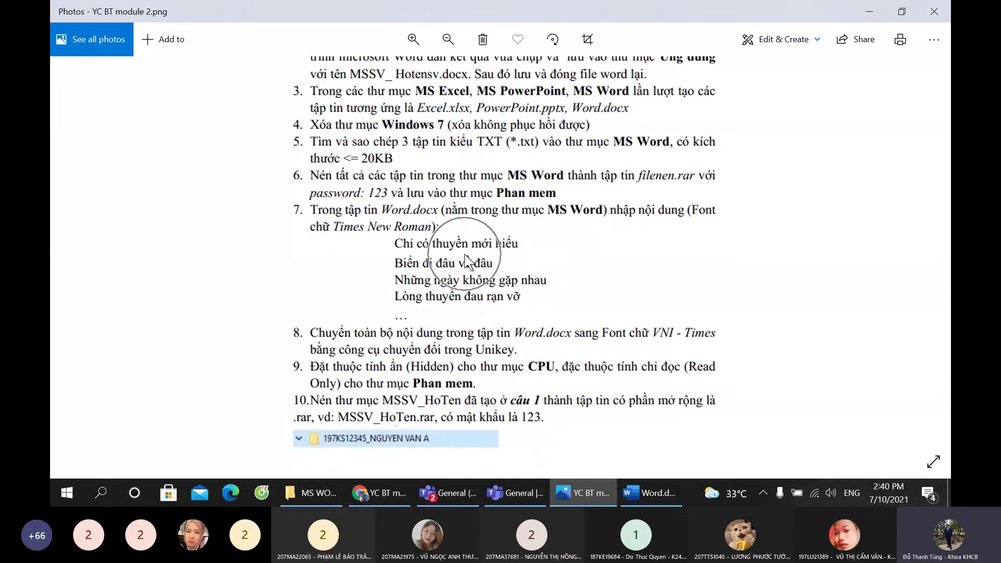
Step: Type the poem lines from 'Chỉ có thuyền mới hiểu' to 'Lòng thuyền đau rạn vỡ' in Word.docx
left_click(649, 493)
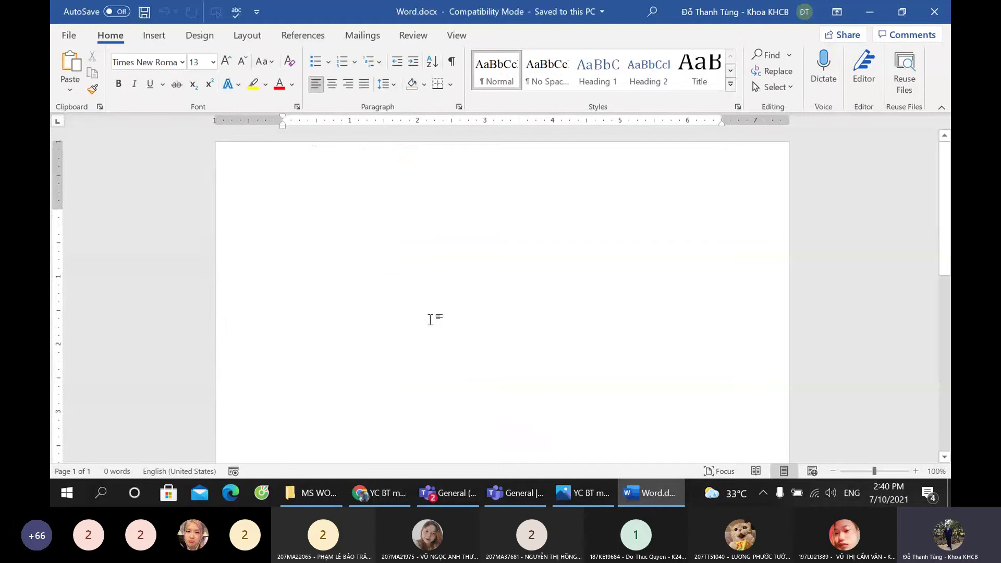
type("Chie")
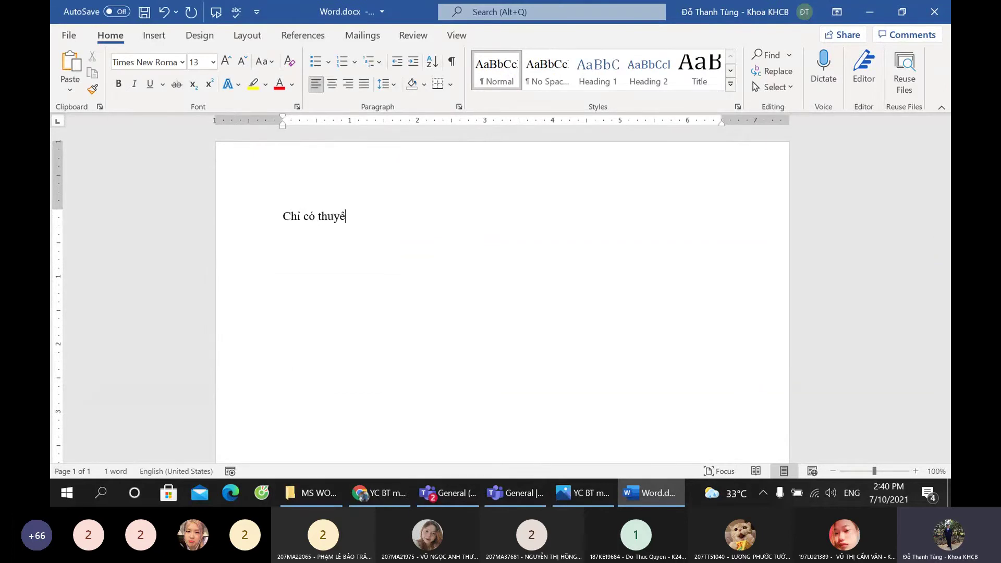
type(" có thuyền mới hieểu")
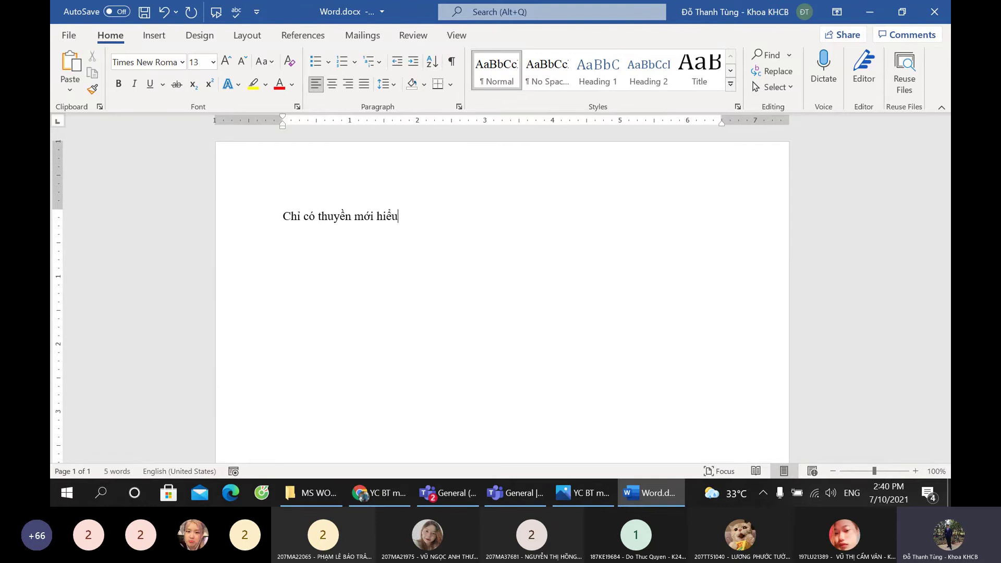
type("biển đi d")
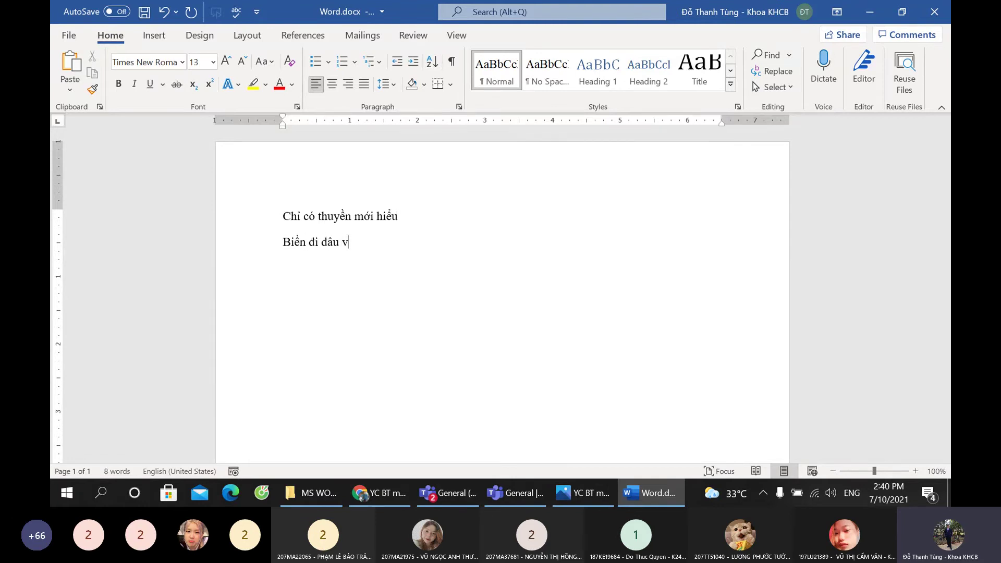
type("âu về dđ")
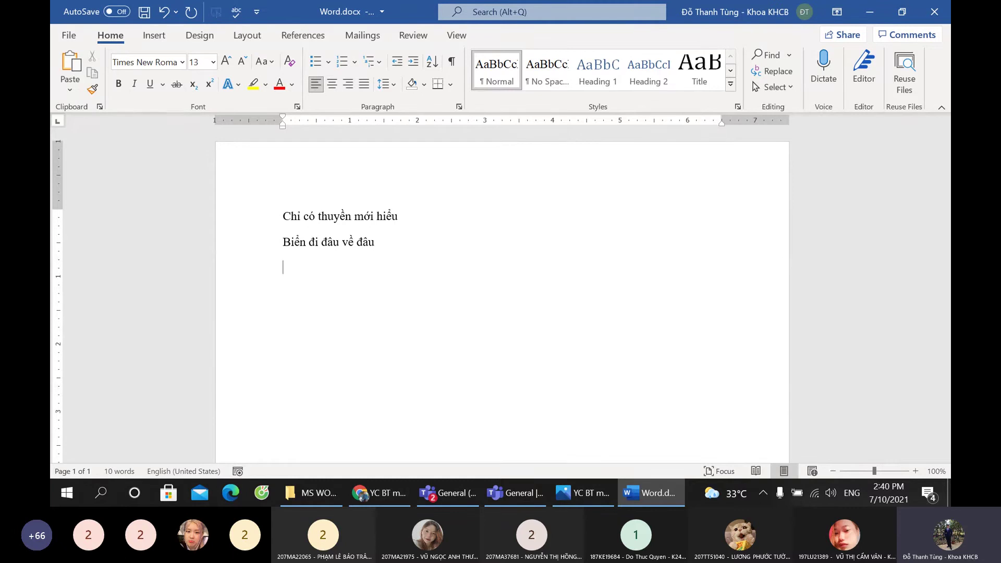
type("x ")
type("ngày khoong gặp nhau")
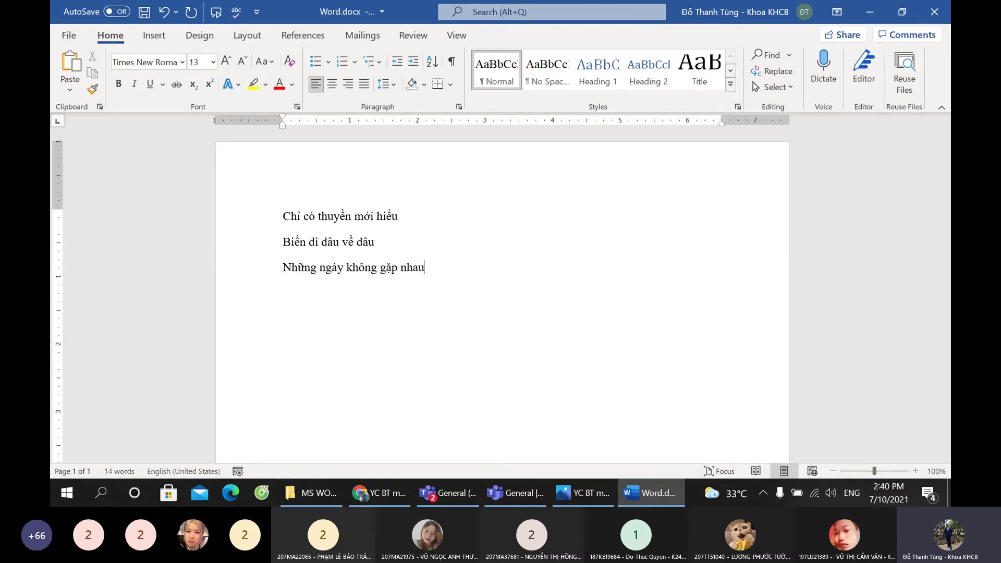
key("Return")
type("long")
key("BackSpace")
type("đau rạn")
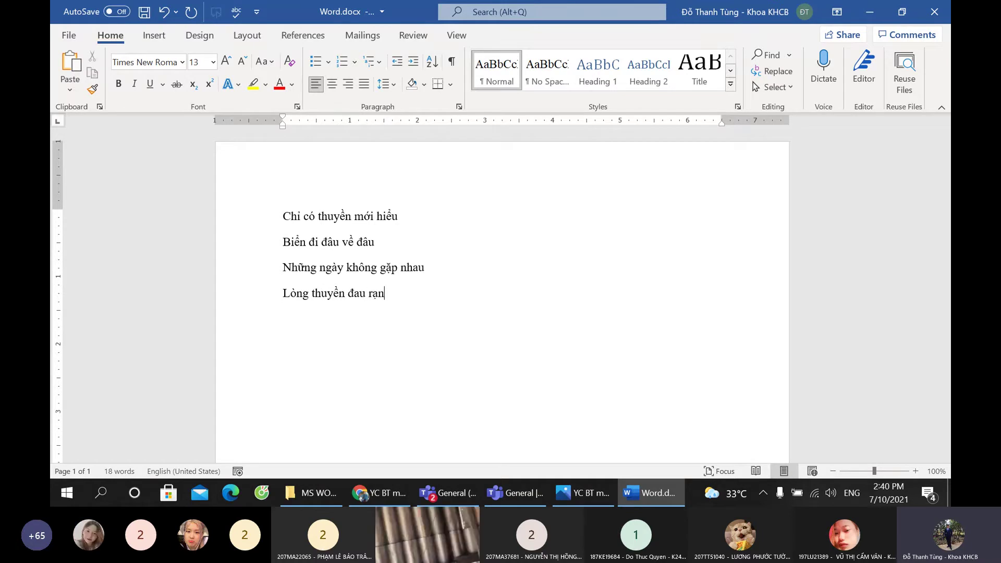
type(" vờx")
key("Return")
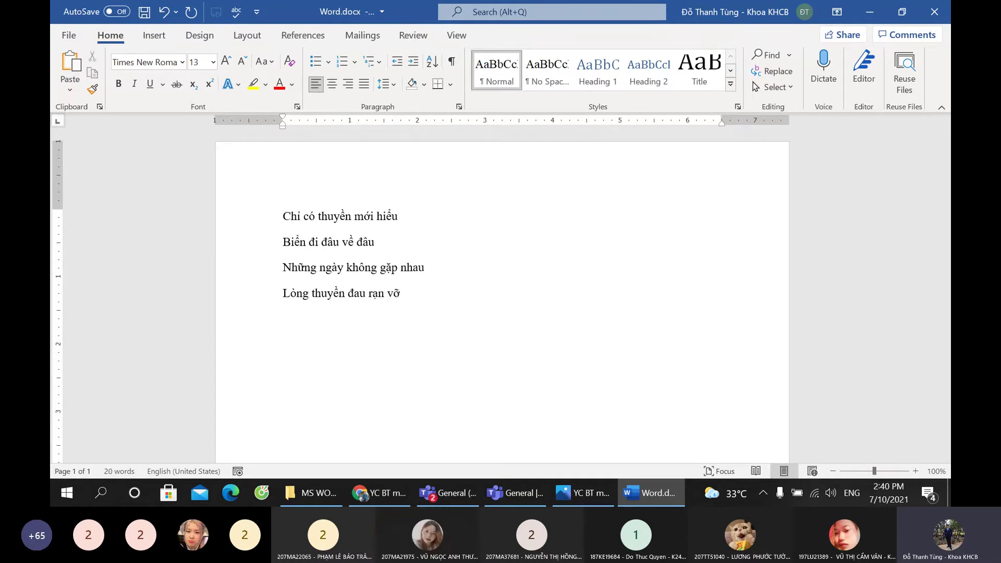
left_click_drag(284, 266, 287, 229)
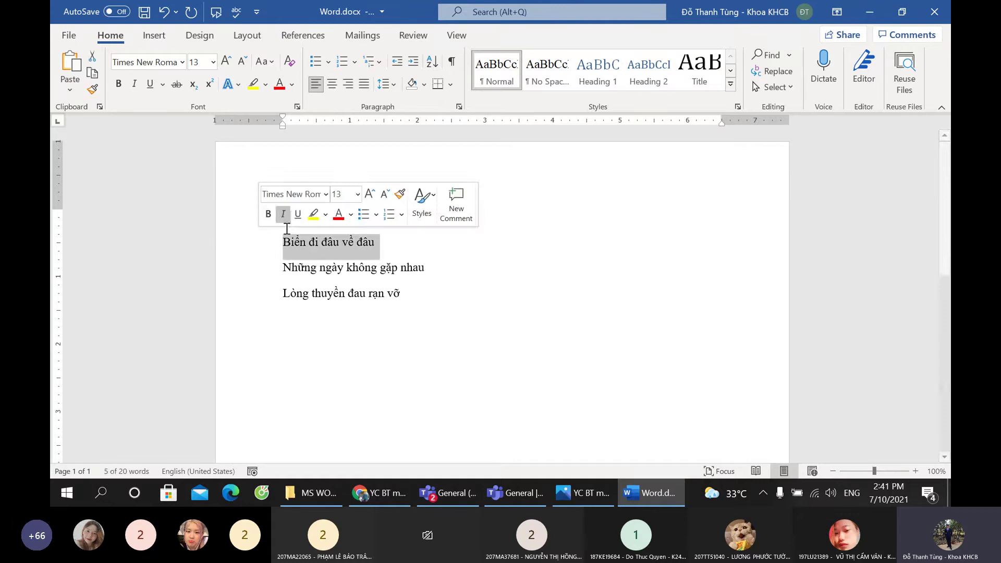
left_click(282, 216)
left_click(440, 293, "shift")
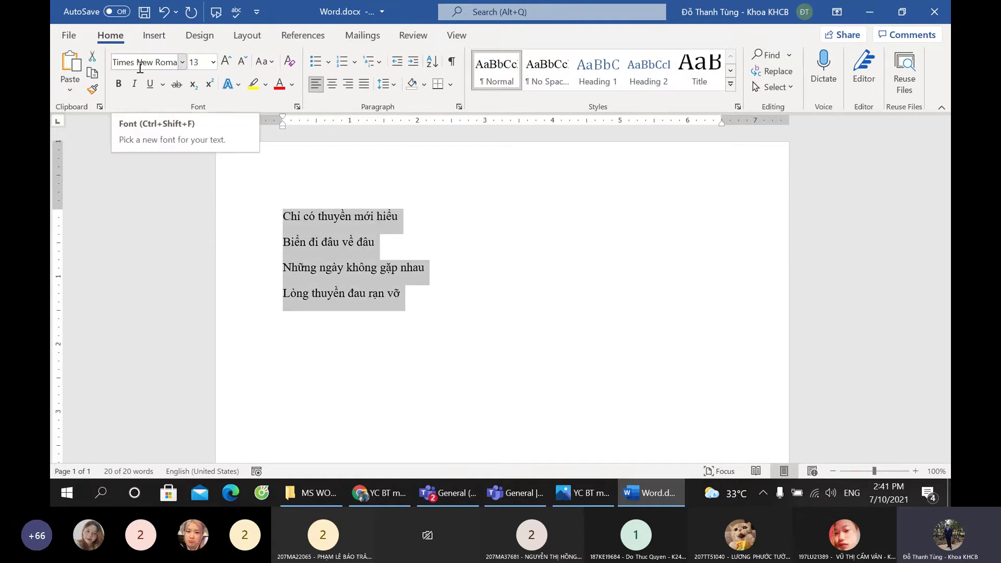
left_click(437, 291)
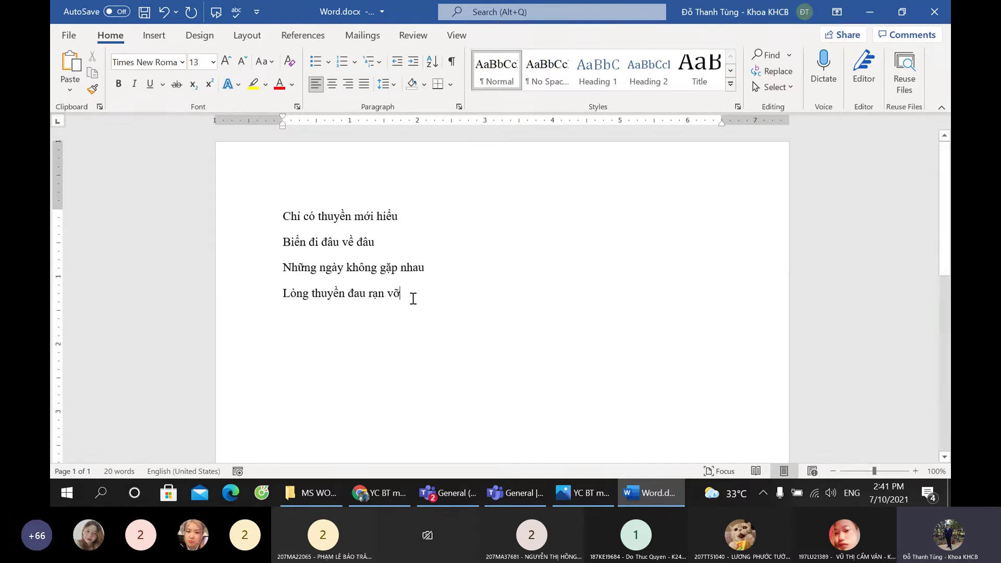
key("Return")
key("Return")
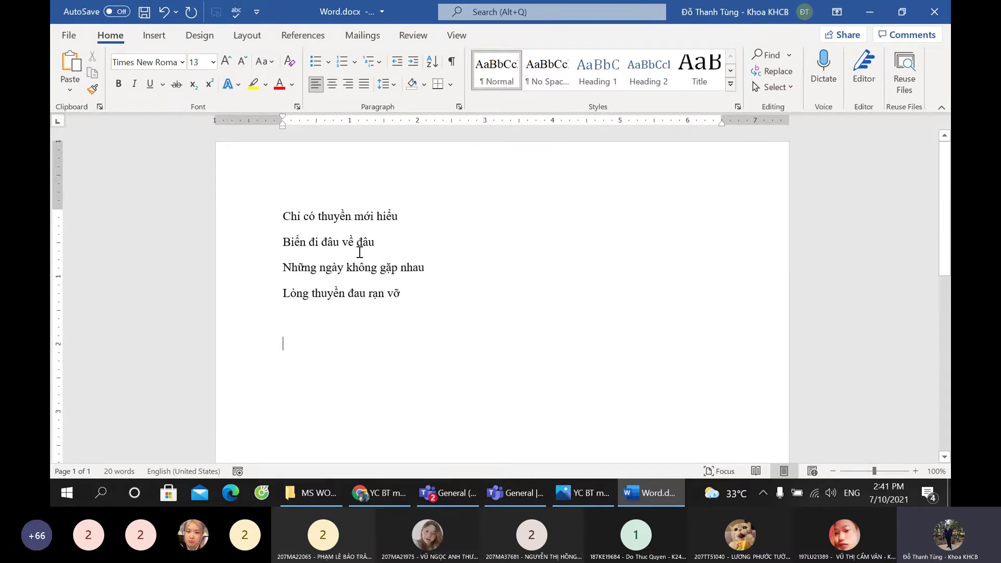
left_click_drag(277, 211, 398, 311)
key("ctrl+c")
left_click(315, 345)
key("ctrl+v")
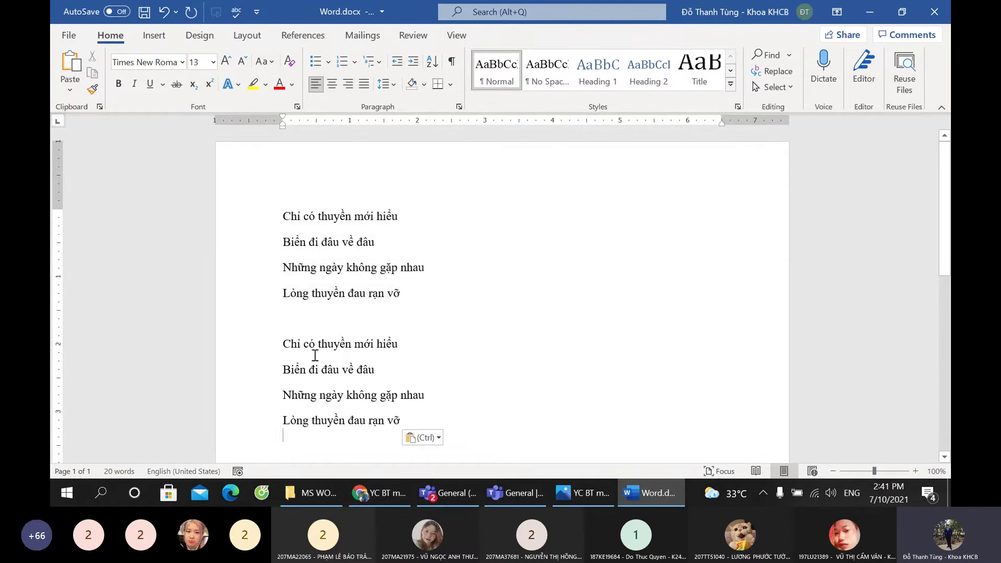
scroll(292, 339, "down", 1)
left_click_drag(277, 311, 407, 392)
left_click(148, 63)
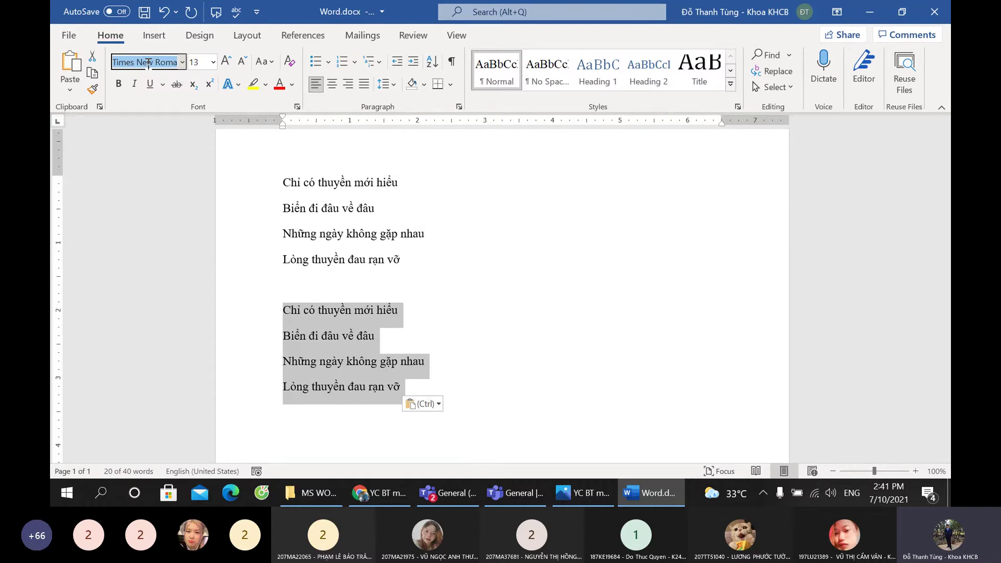
type("Vi")
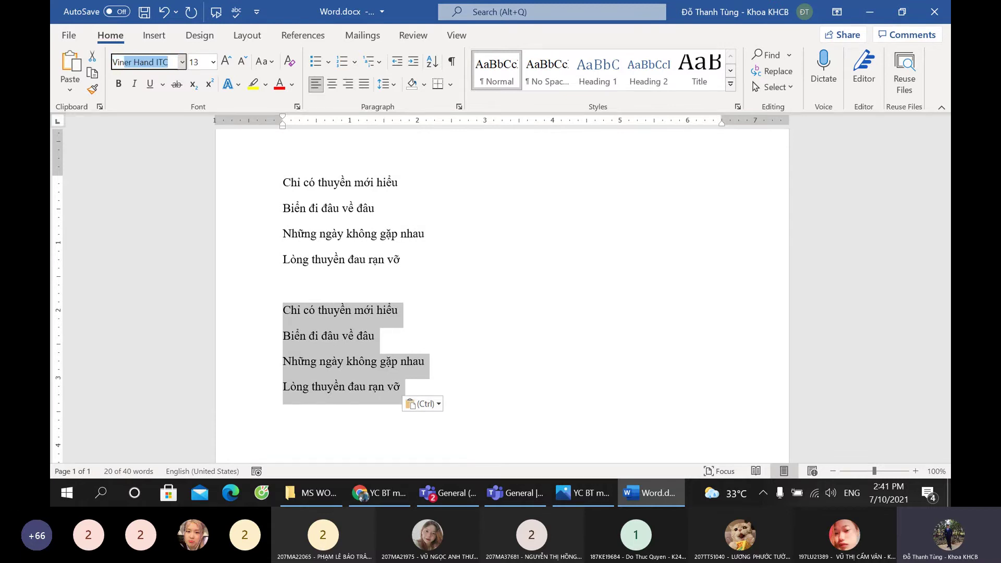
key("BackSpace")
key("BackSpace")
type("N")
key("Return")
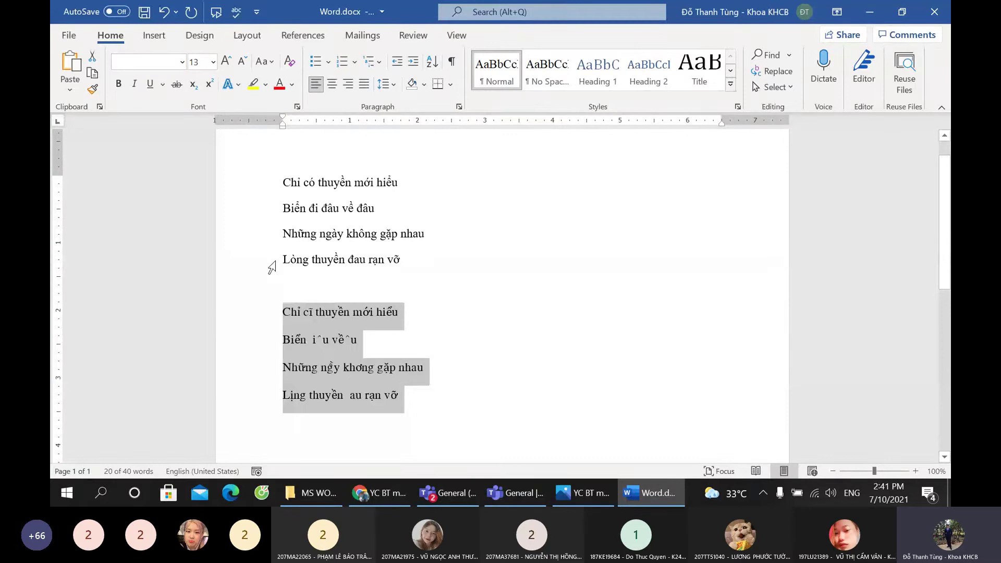
left_click(343, 287)
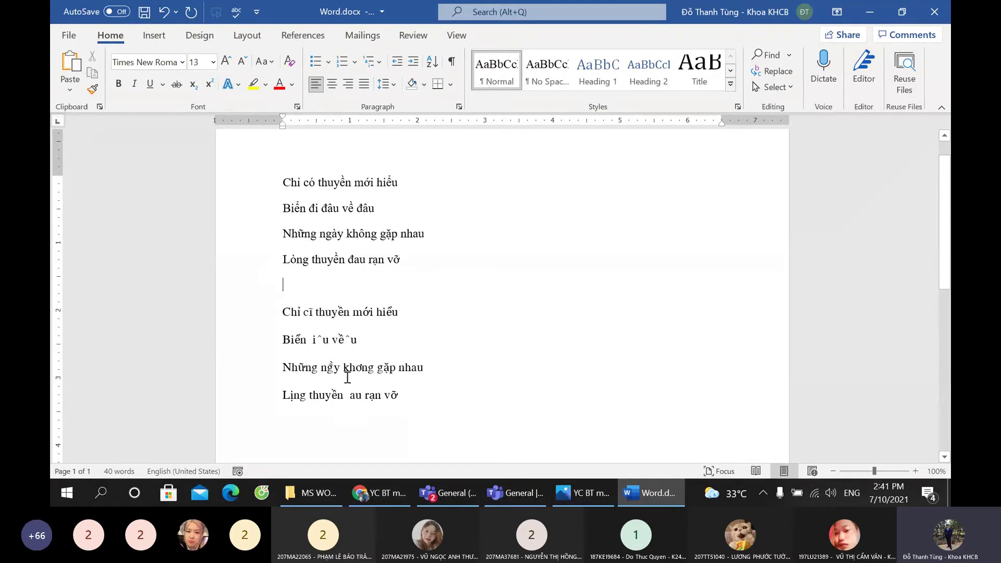
left_click_drag(396, 394, 284, 307)
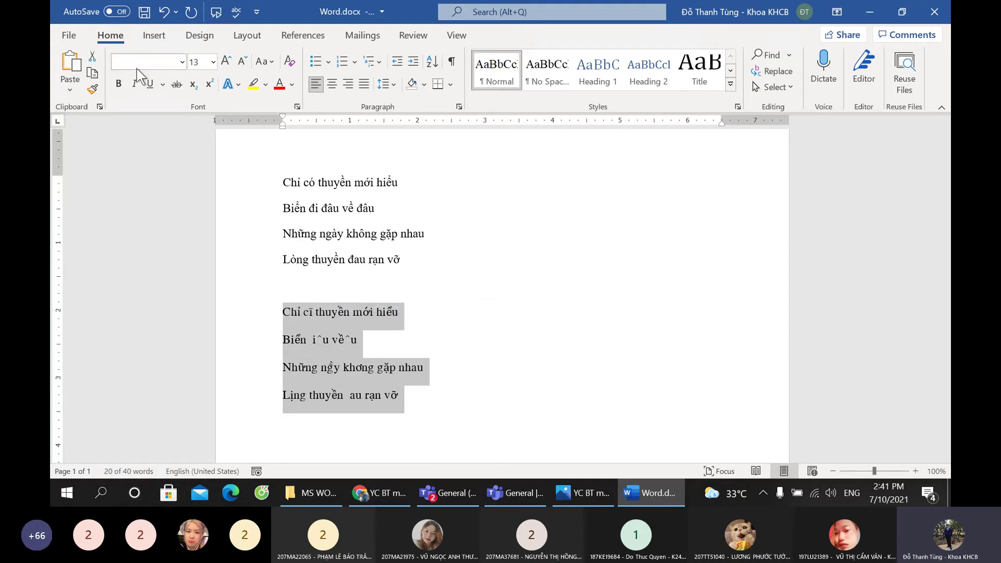
key("Delete")
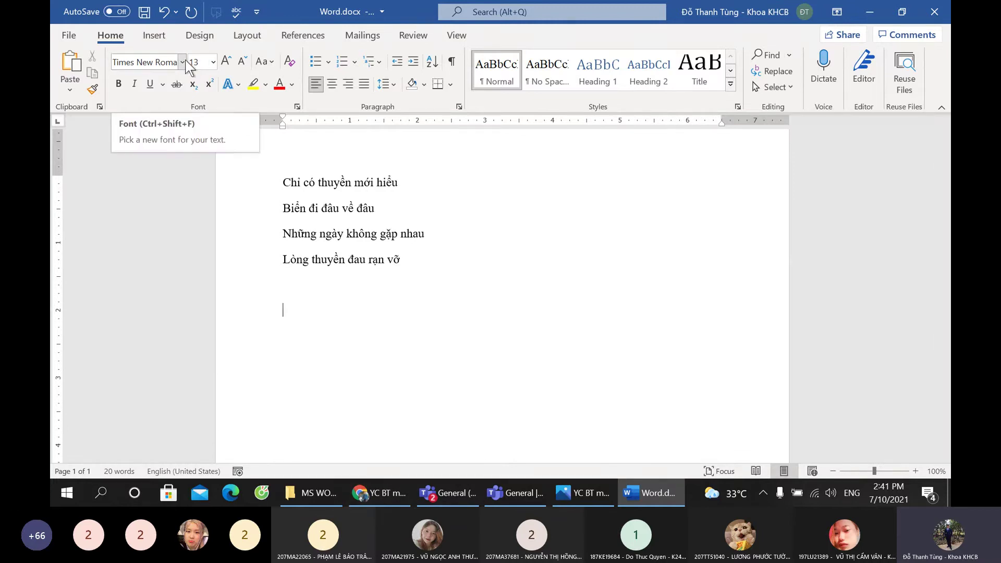
Step: Attach VNI.zip from the Desktop to the meeting chat, uploading a copy, and send it as VNI (1).zip
left_click(443, 491)
left_click(467, 493)
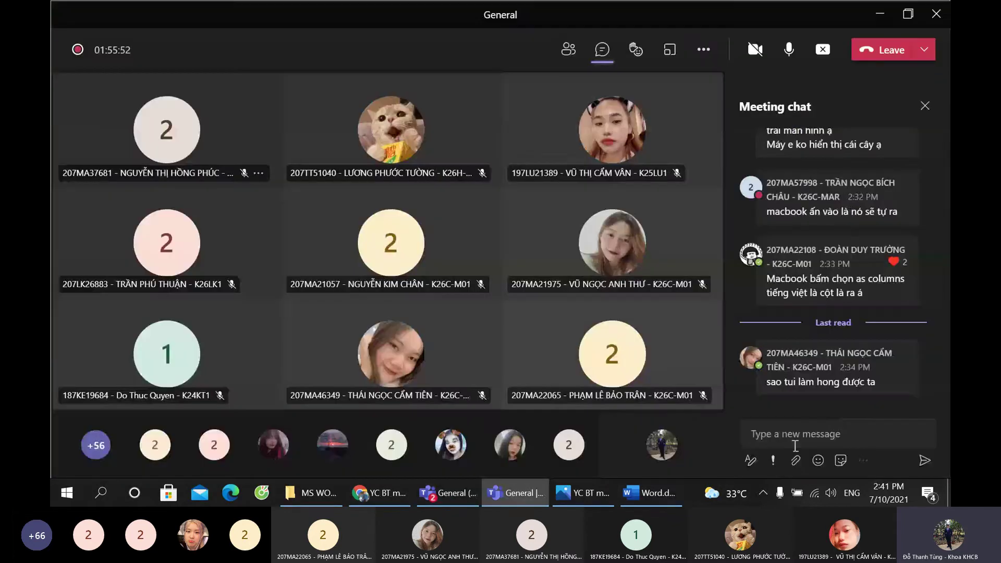
left_click(796, 460)
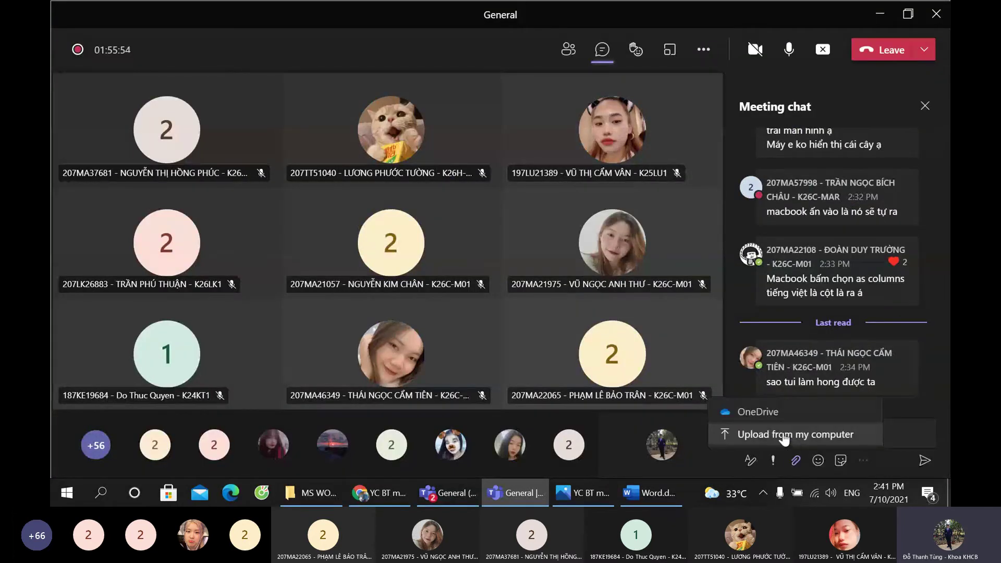
left_click(761, 434)
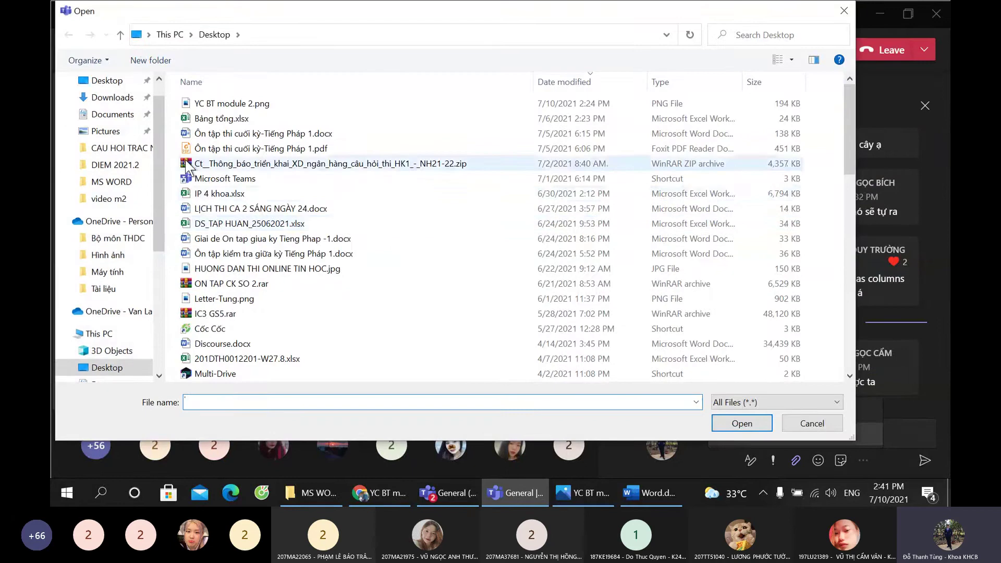
scroll(295, 281, "down", 6)
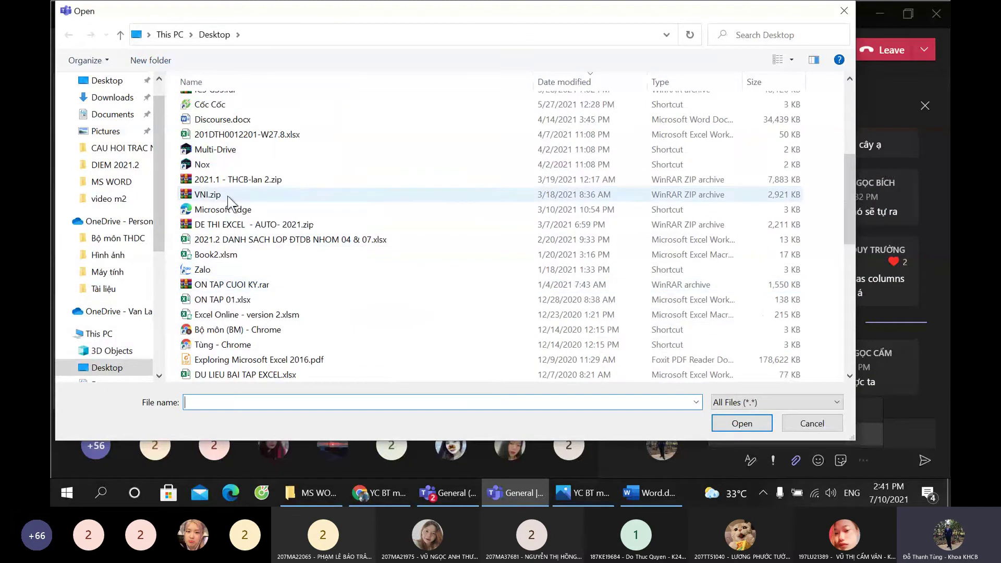
left_click(232, 195)
left_click(741, 423)
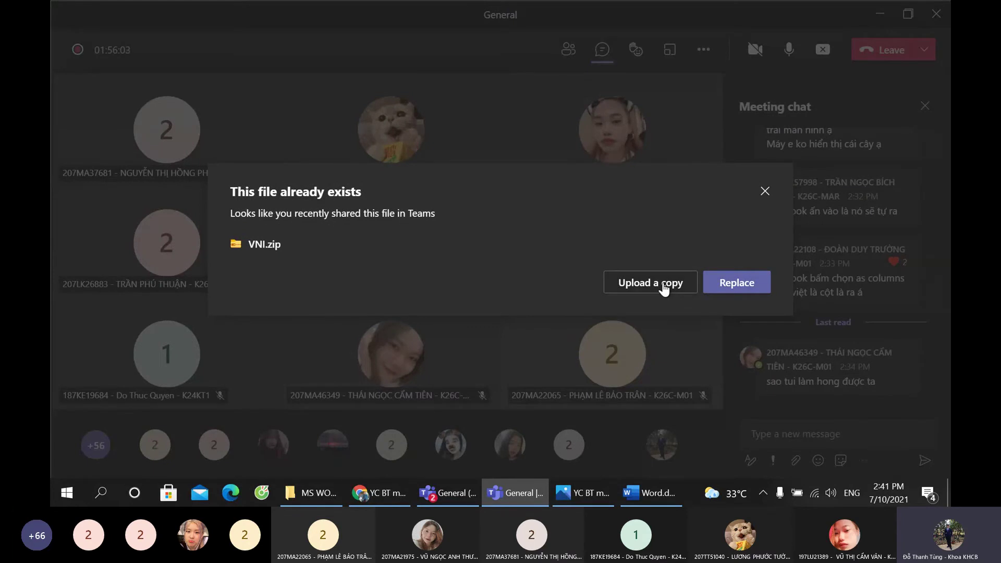
left_click(663, 288)
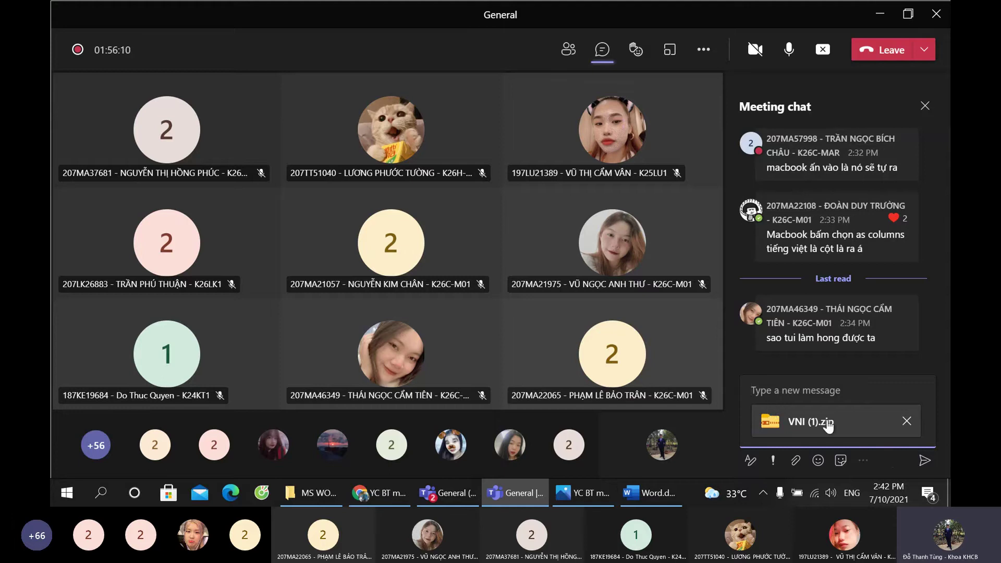
left_click(925, 460)
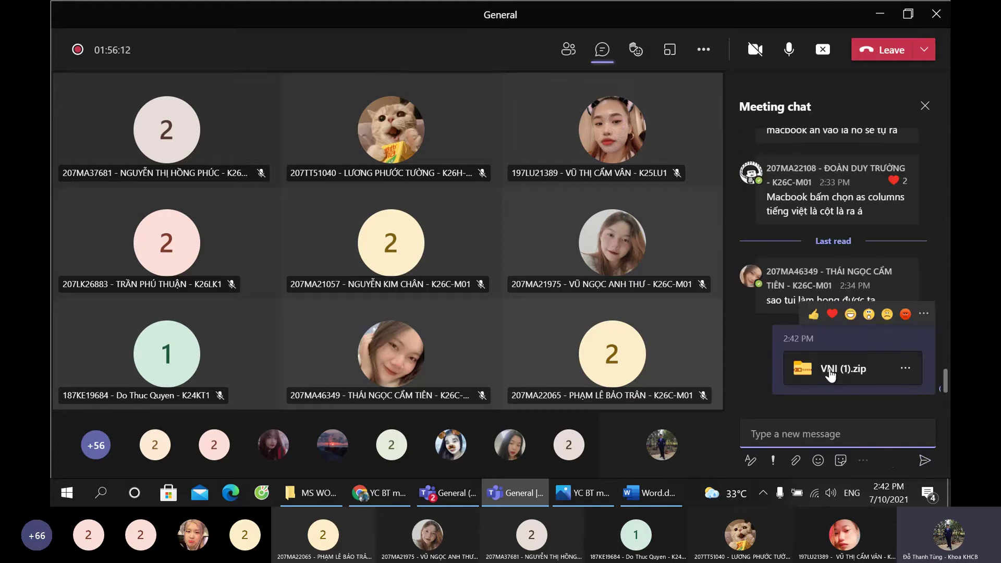
Step: Select all four lines of the poem stanza in Word.docx
left_click(652, 492)
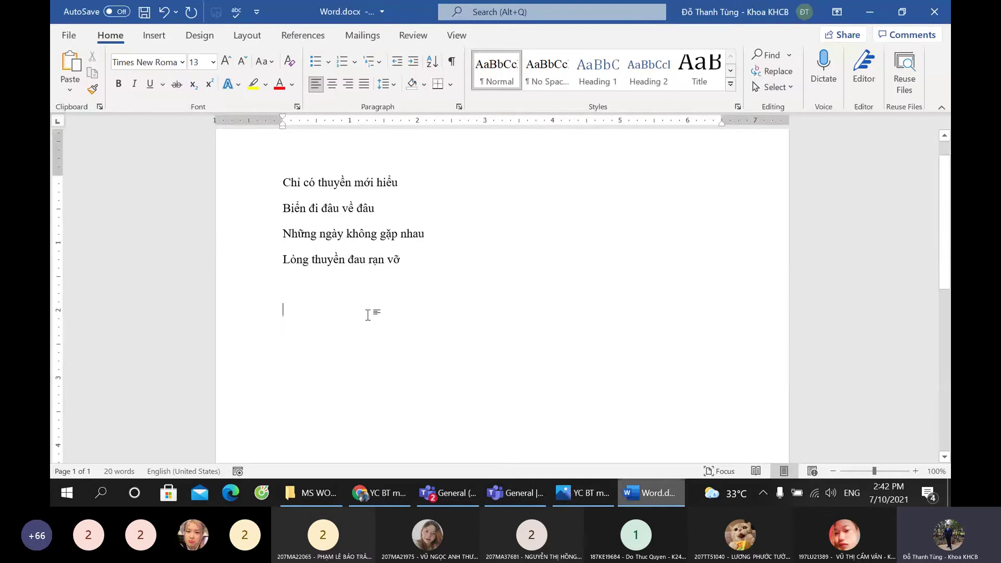
left_click(383, 216)
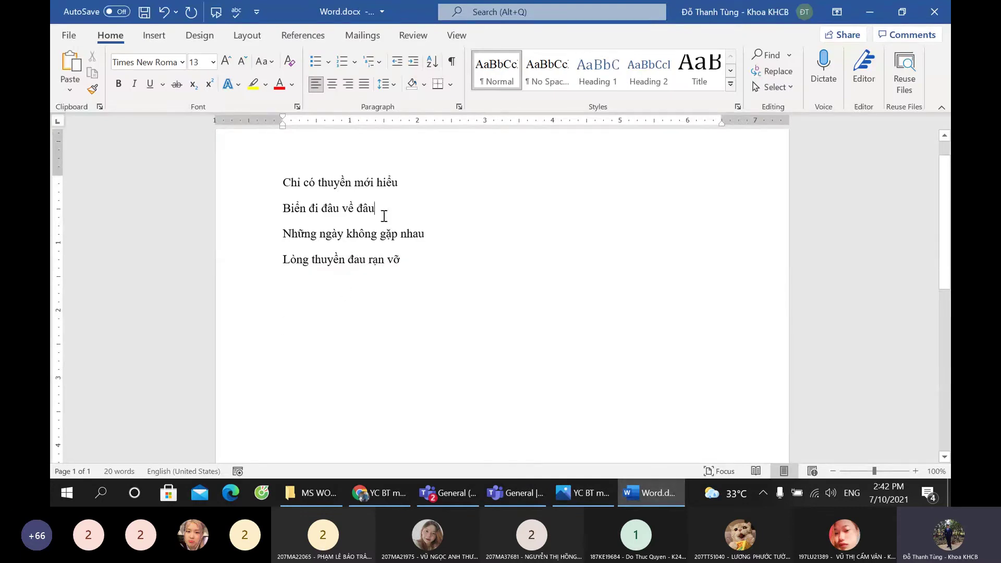
key("ctrl+a")
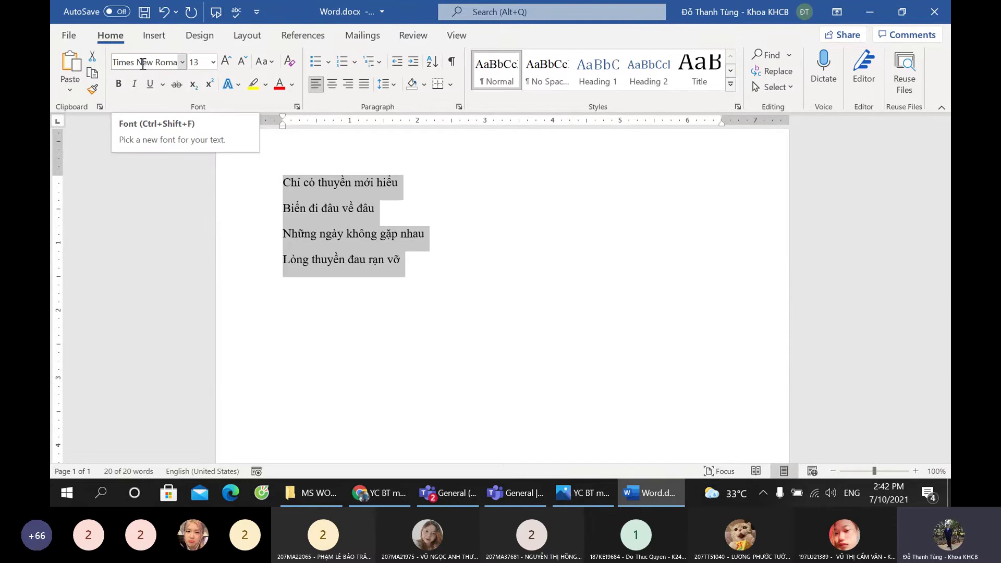
left_click(342, 209)
left_click_drag(277, 179, 420, 260)
Step: Copy the selected stanza and show the hidden notification-area icons
right_click(342, 183)
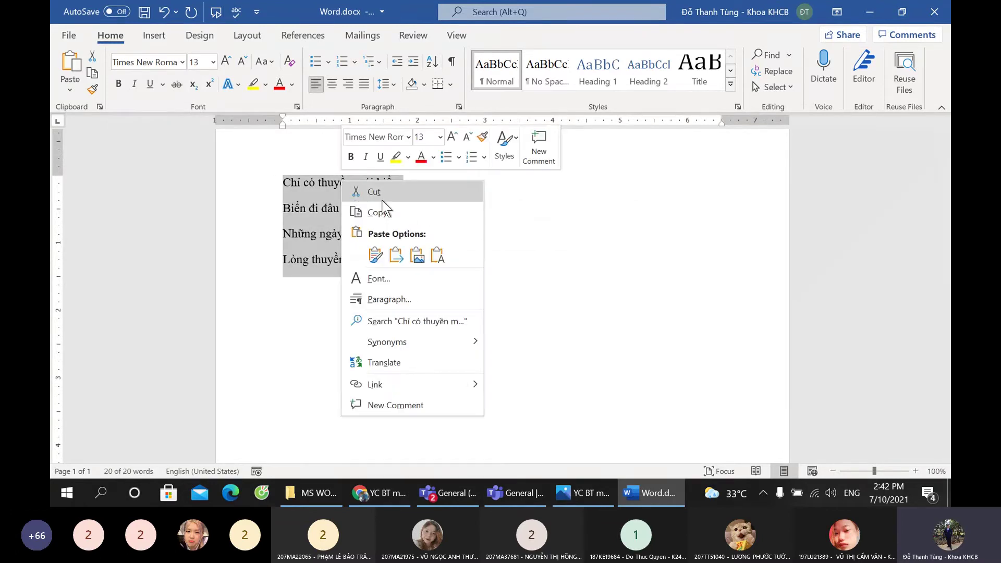
left_click(383, 213)
right_click(311, 181)
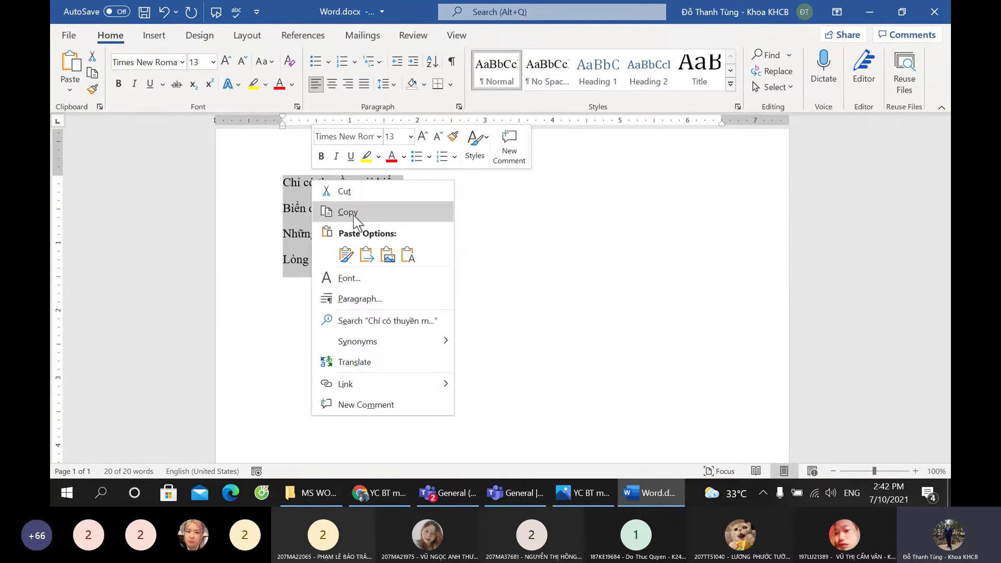
left_click(353, 209)
right_click(345, 189)
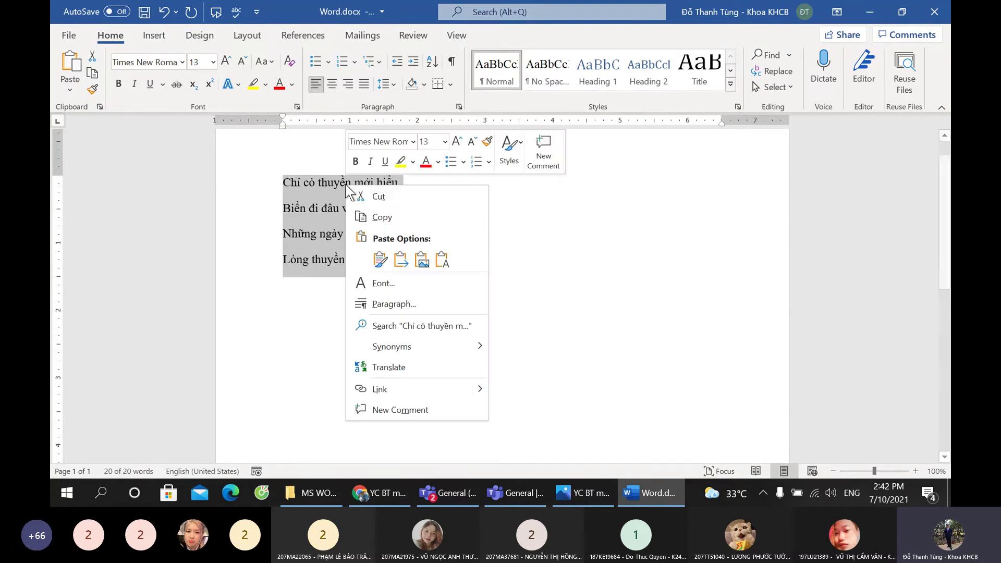
left_click(385, 220)
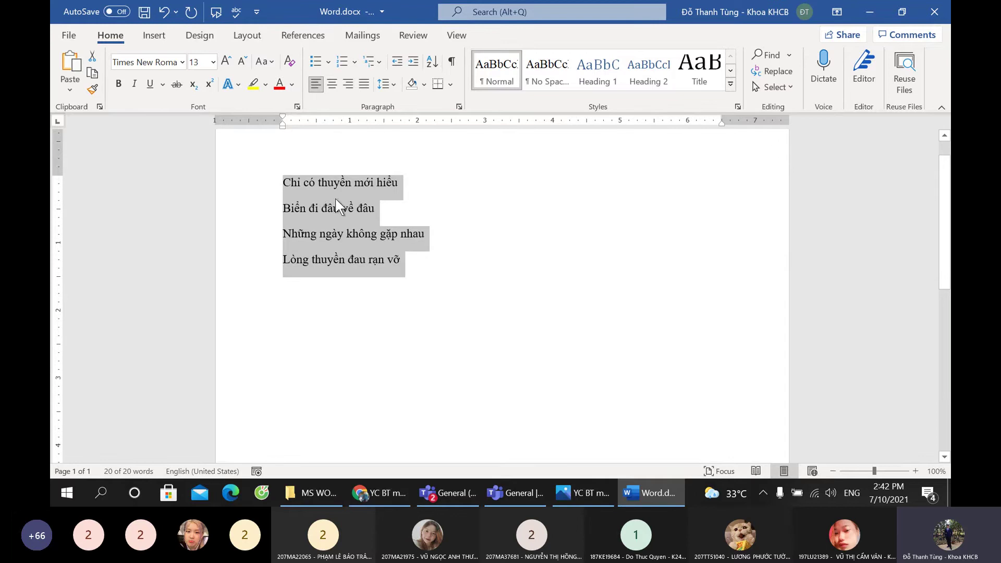
right_click(331, 185)
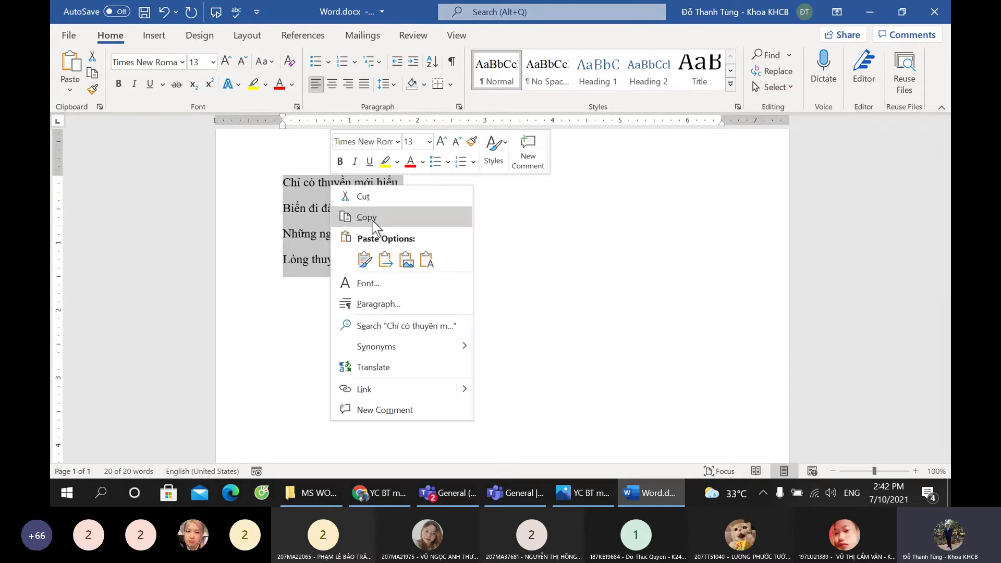
left_click(371, 218)
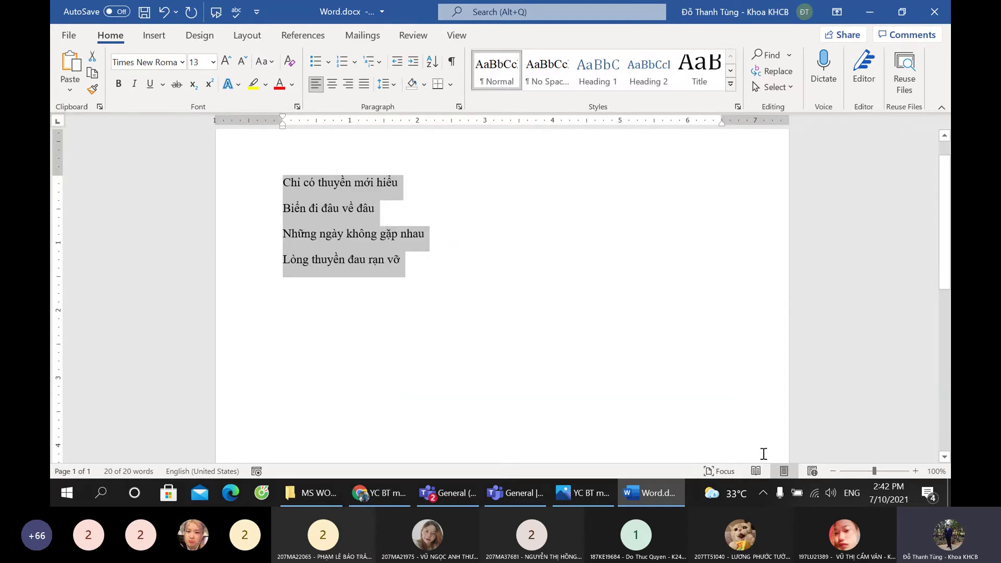
left_click(763, 492)
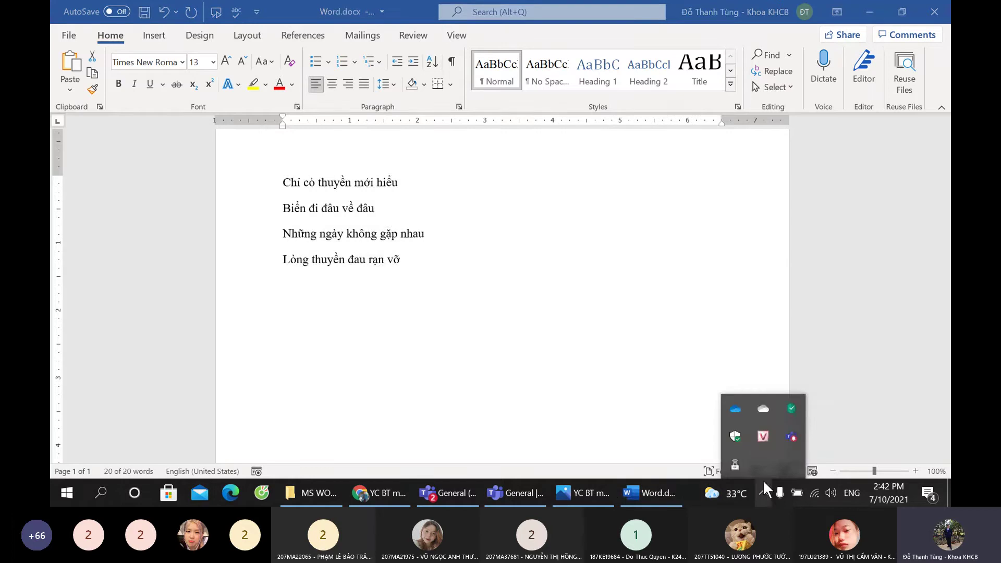
Step: Open UniKey's encoding conversion toolkit from its tray icon
right_click(762, 435)
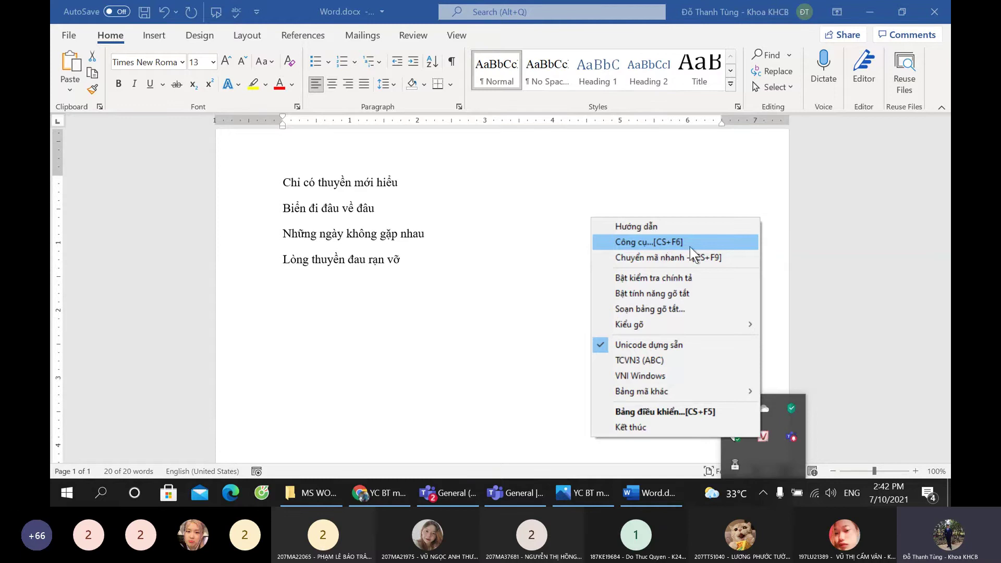
left_click(662, 248)
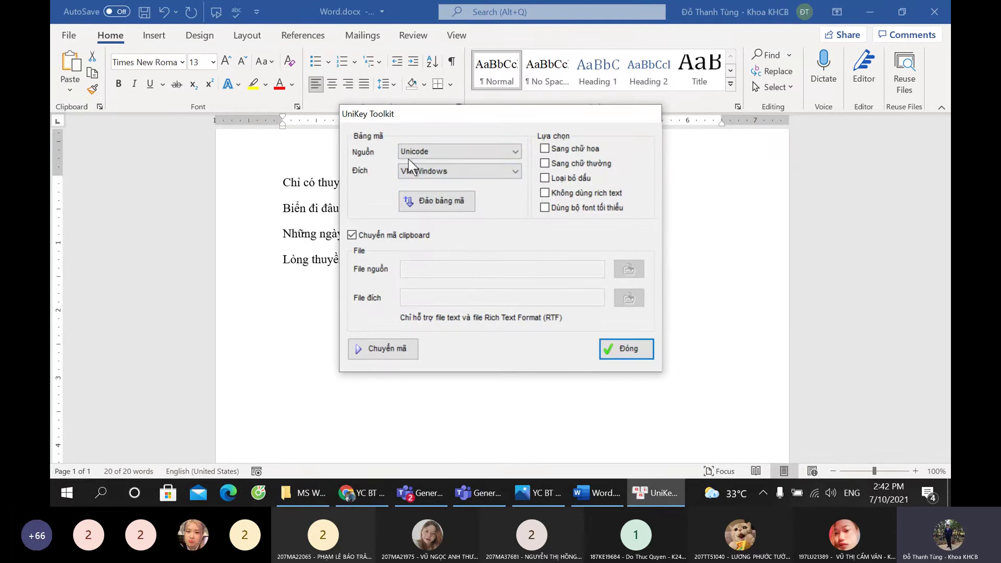
key("ctrl")
key("ctrl")
key("ctrl")
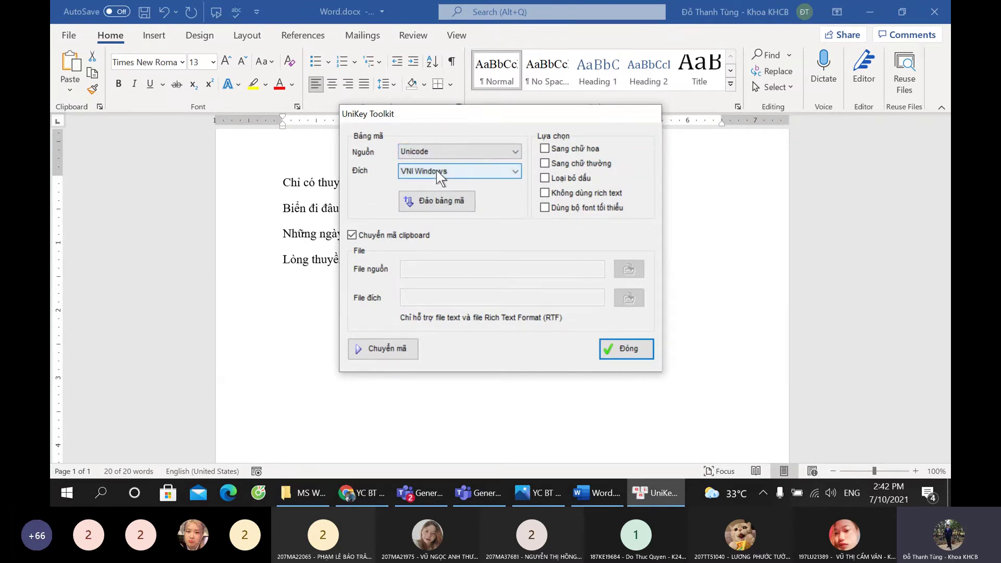
key("ctrl")
key("ctrl")
key("ctrl")
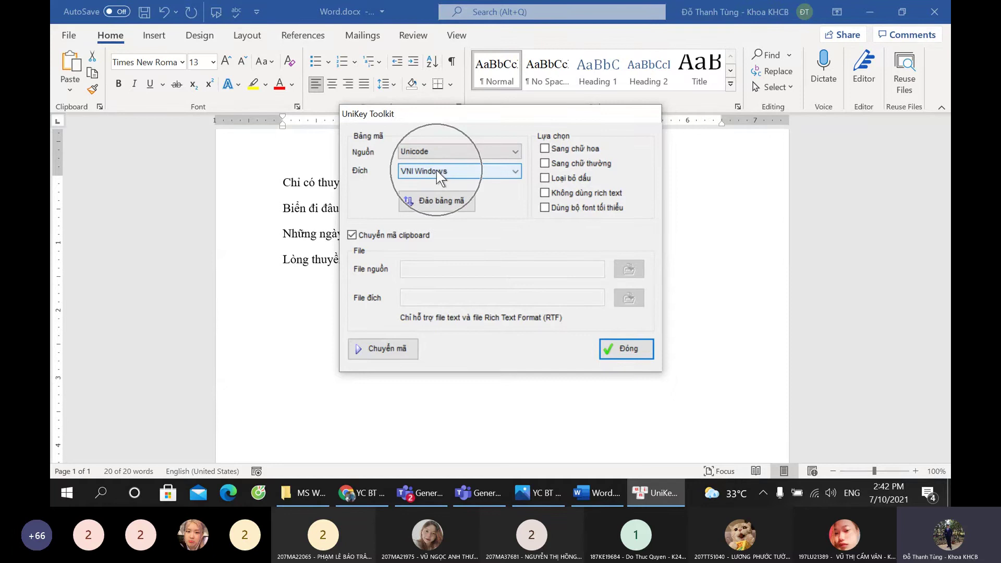
key("ctrl")
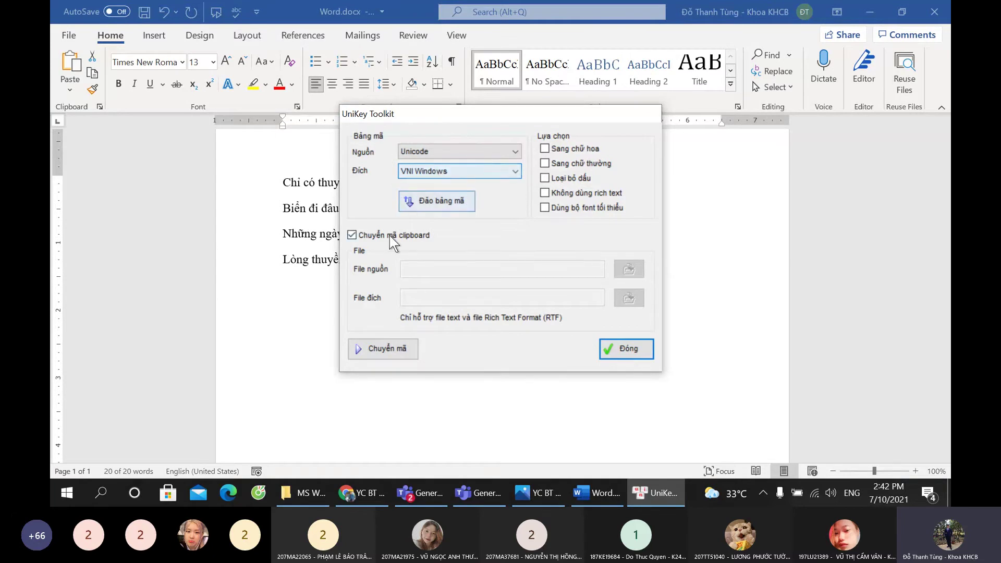
key("ctrl")
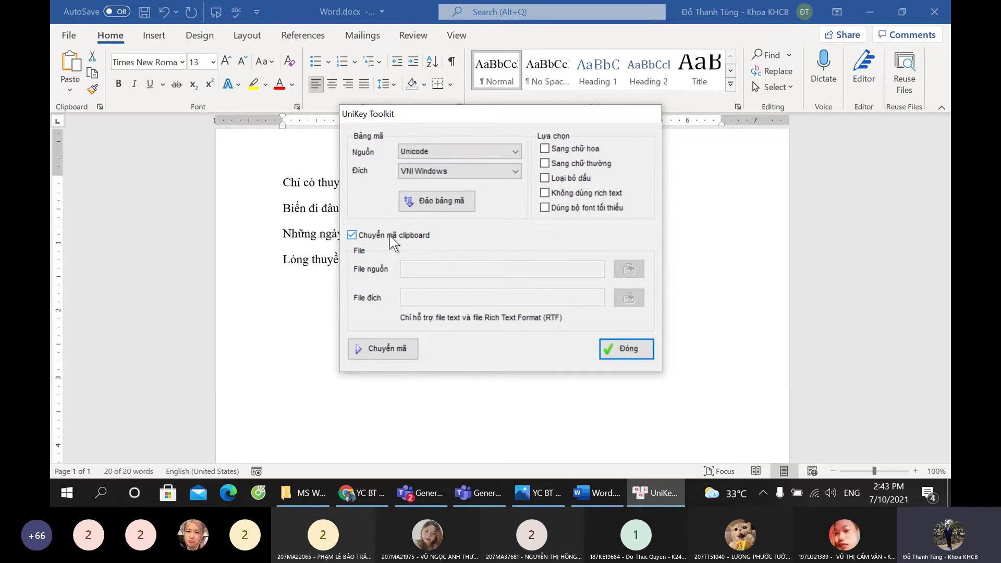
key("ctrl")
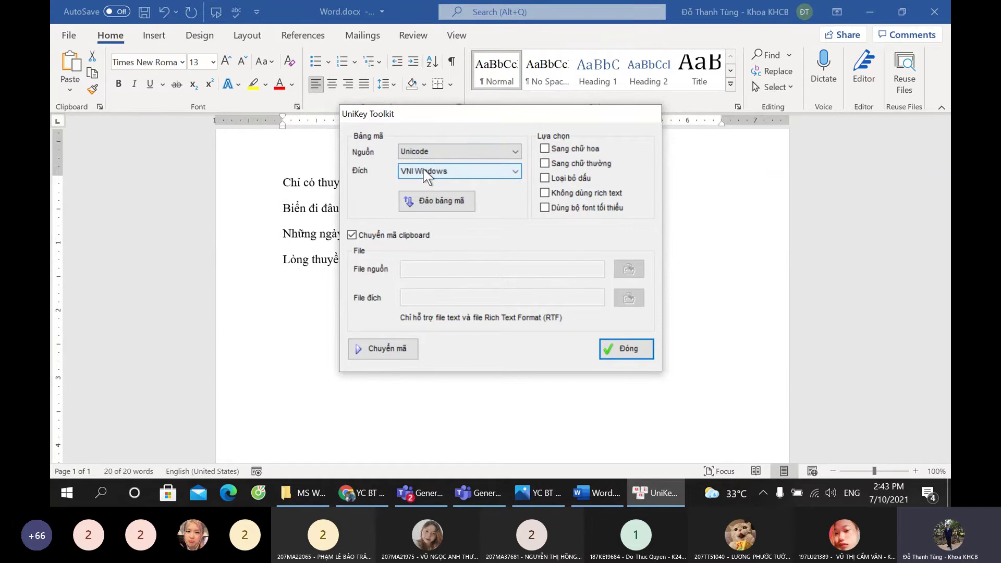
Step: Convert the clipboard from Unicode to VNI Windows and place the cursor below the stanza
left_click(425, 172)
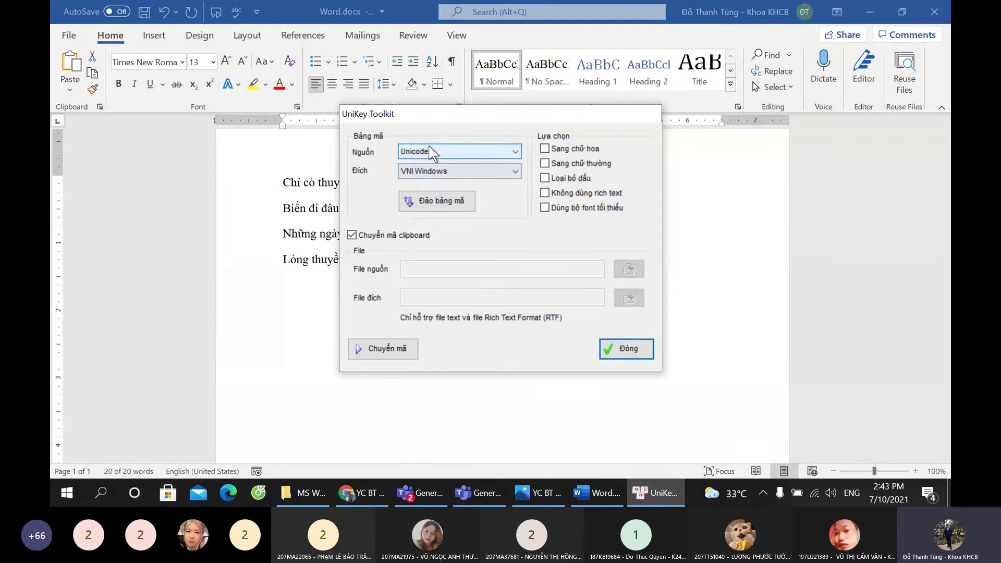
left_click(379, 349)
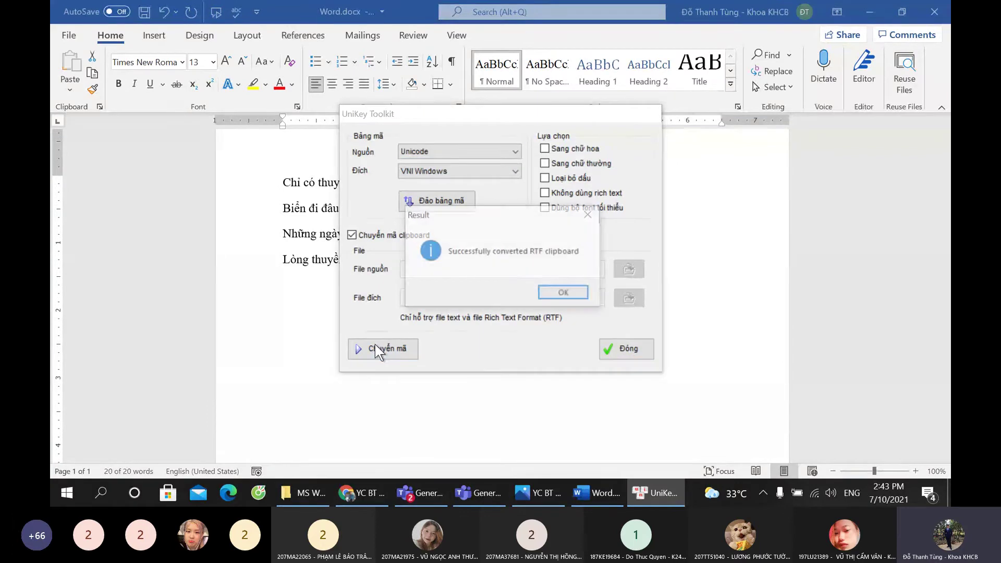
left_click(565, 293)
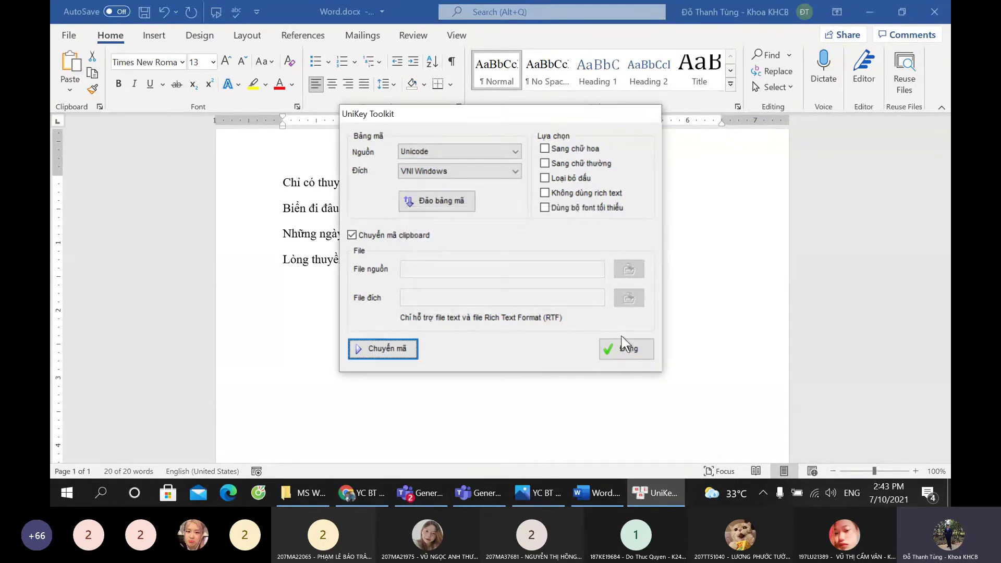
left_click(628, 348)
left_click(331, 370)
Step: Paste the converted stanza, then select it and delete it to redo the conversion
key("ctrl+v")
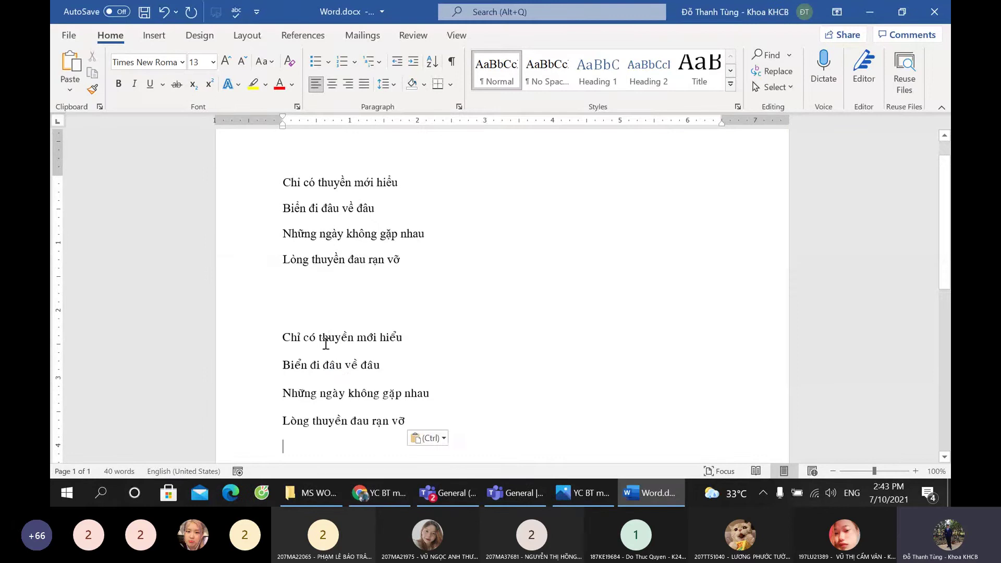
left_click(317, 337)
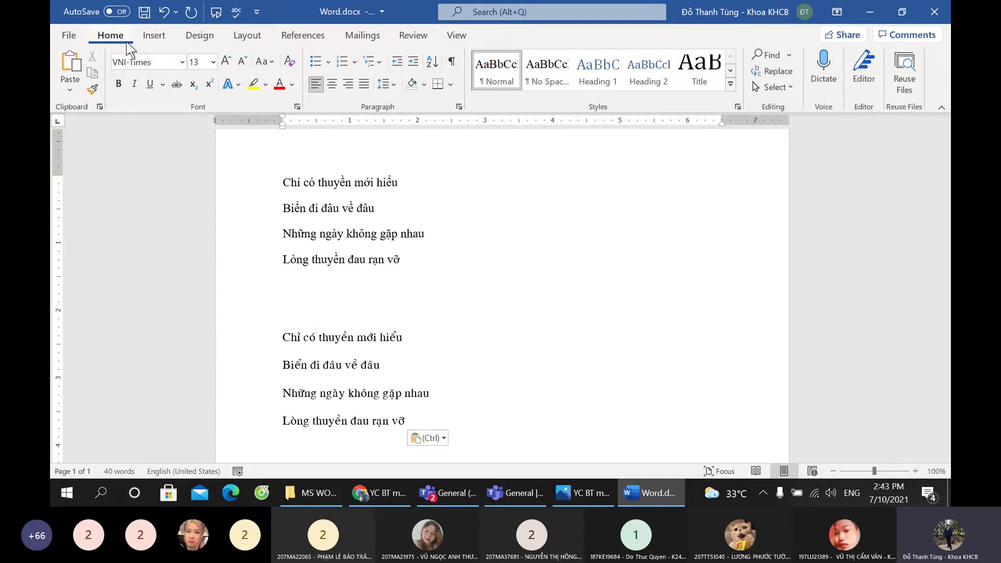
left_click(356, 426)
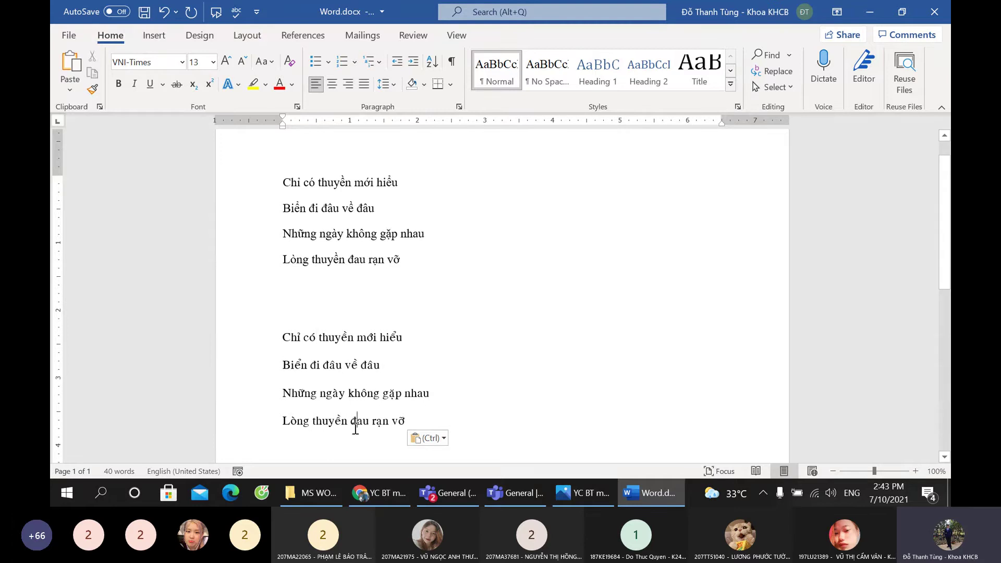
left_click(334, 340)
left_click_drag(421, 420, 257, 351)
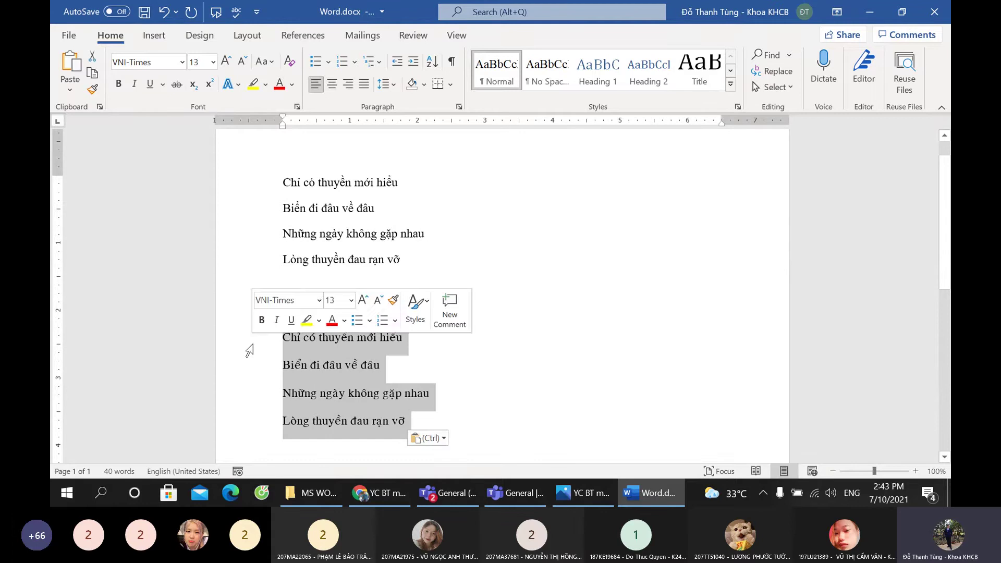
key("Delete")
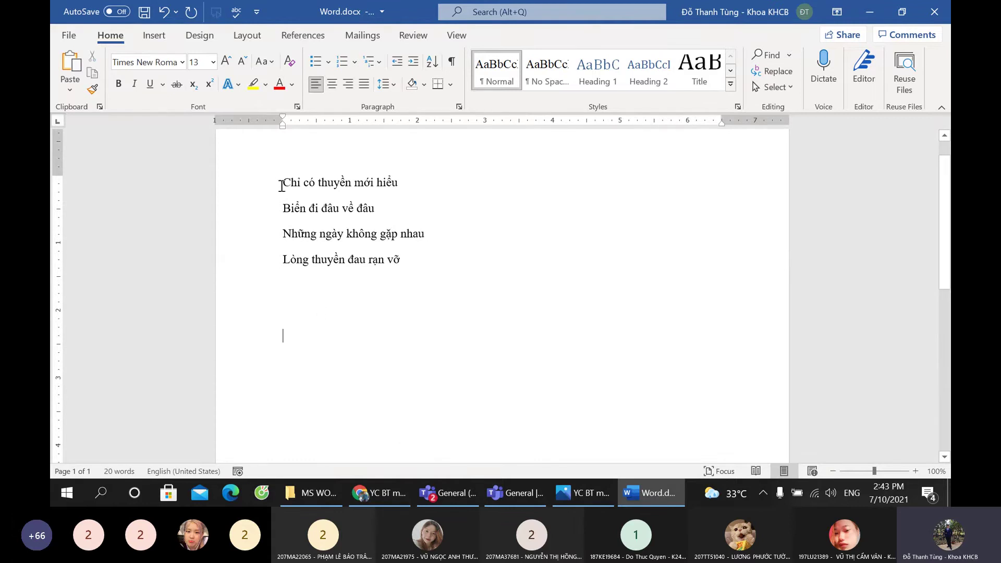
Step: Recopy the original stanza and convert it from Unicode to VNI Windows in UniKey's toolkit
left_click_drag(282, 183, 420, 257)
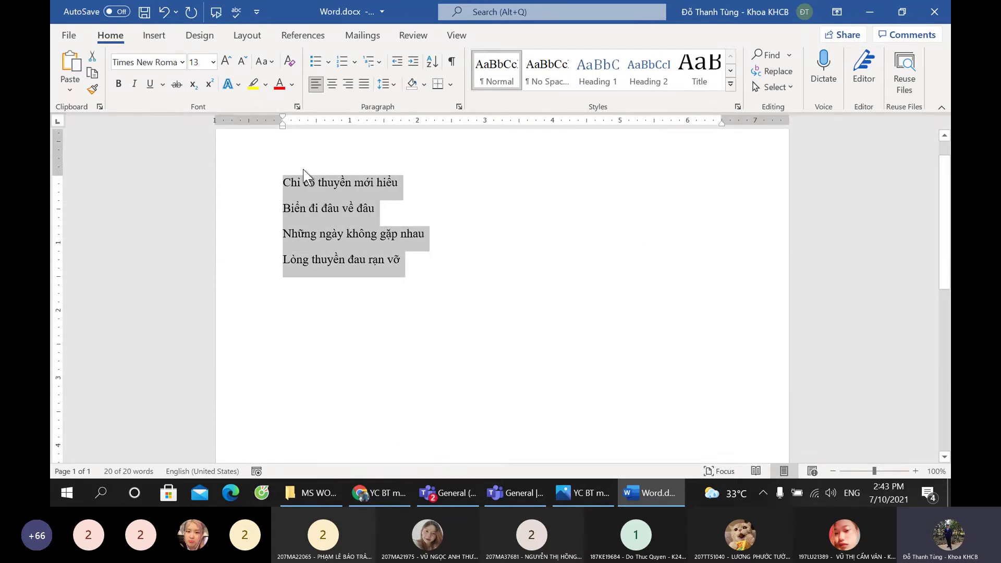
right_click(322, 181)
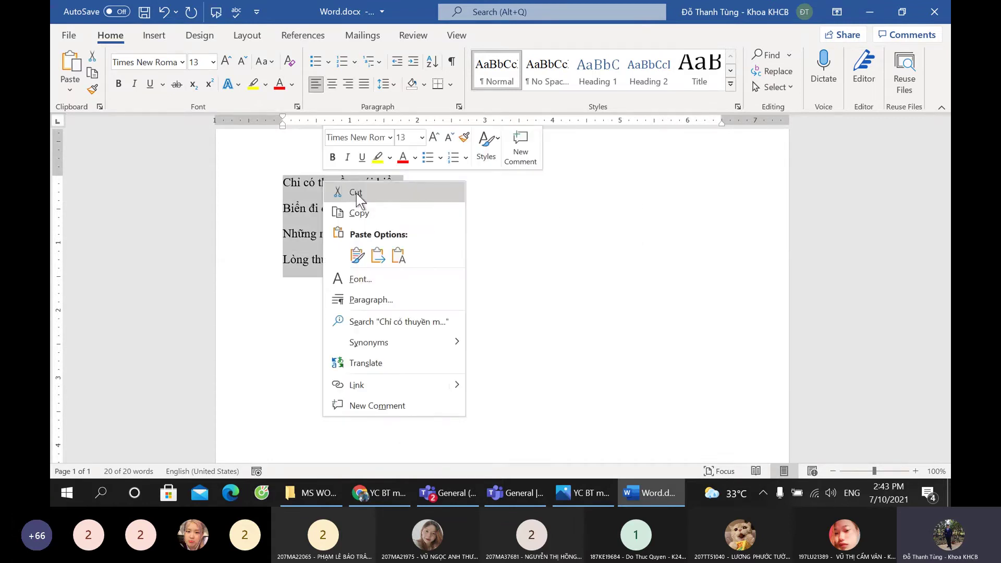
left_click(366, 221)
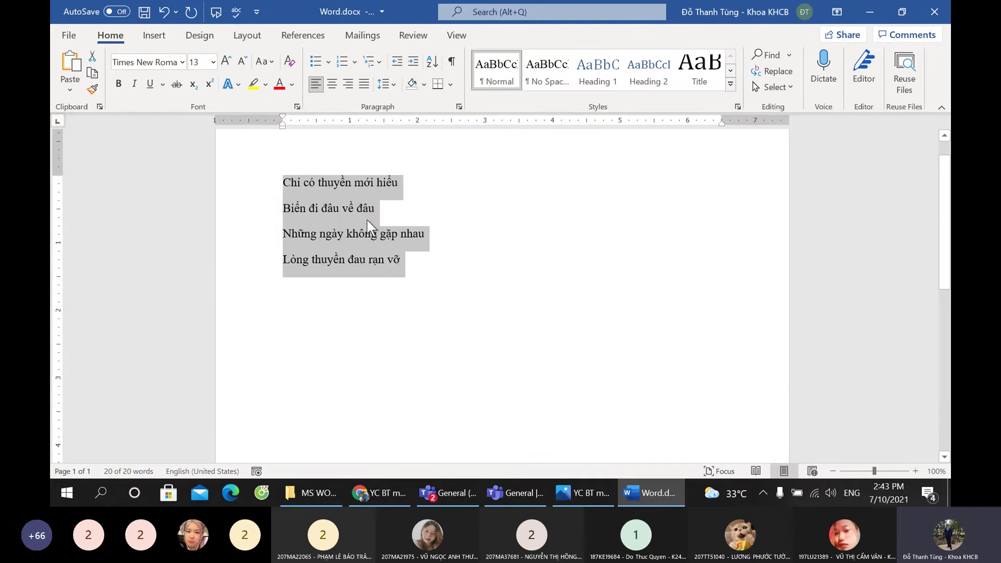
left_click(765, 494)
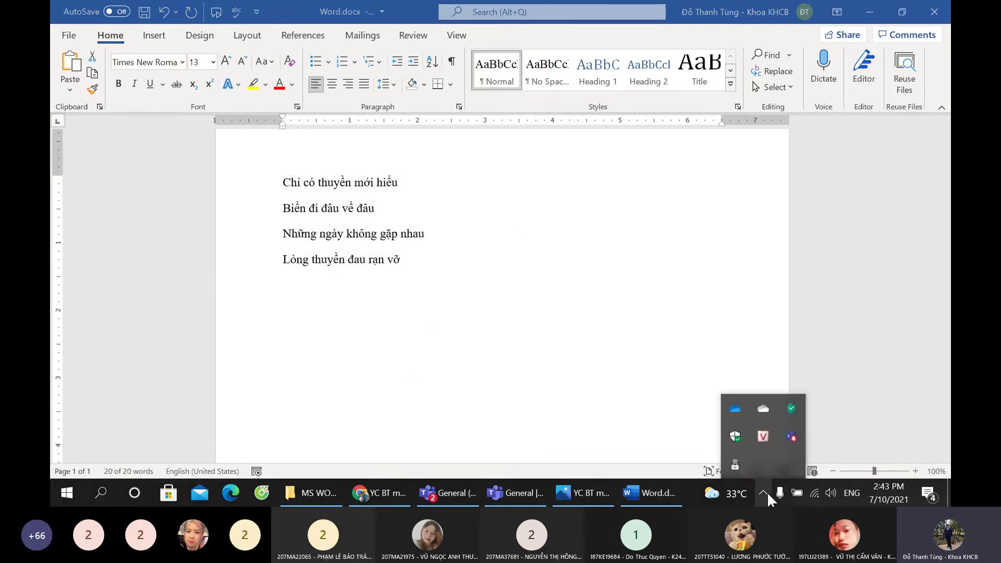
right_click(764, 438)
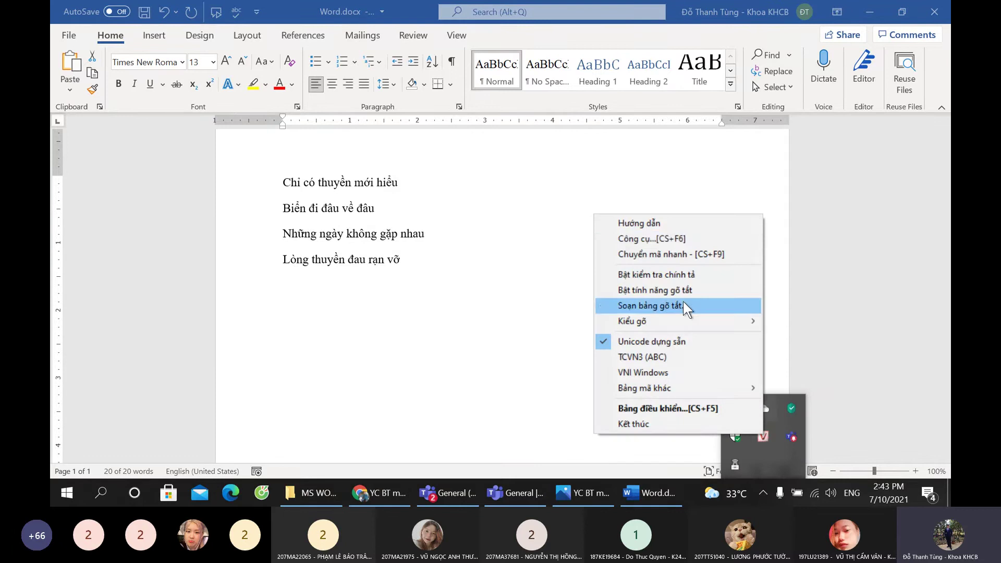
left_click(669, 240)
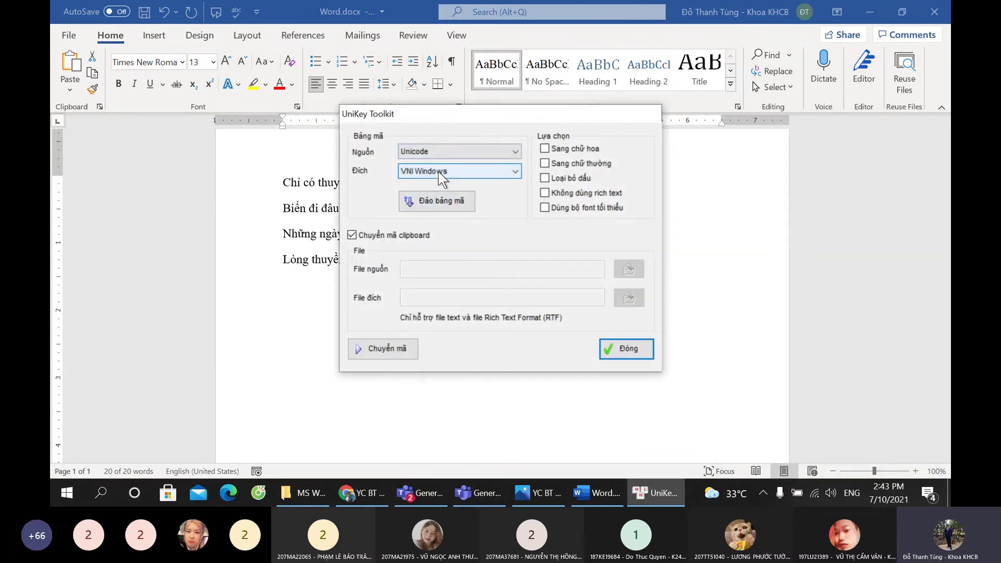
left_click(388, 348)
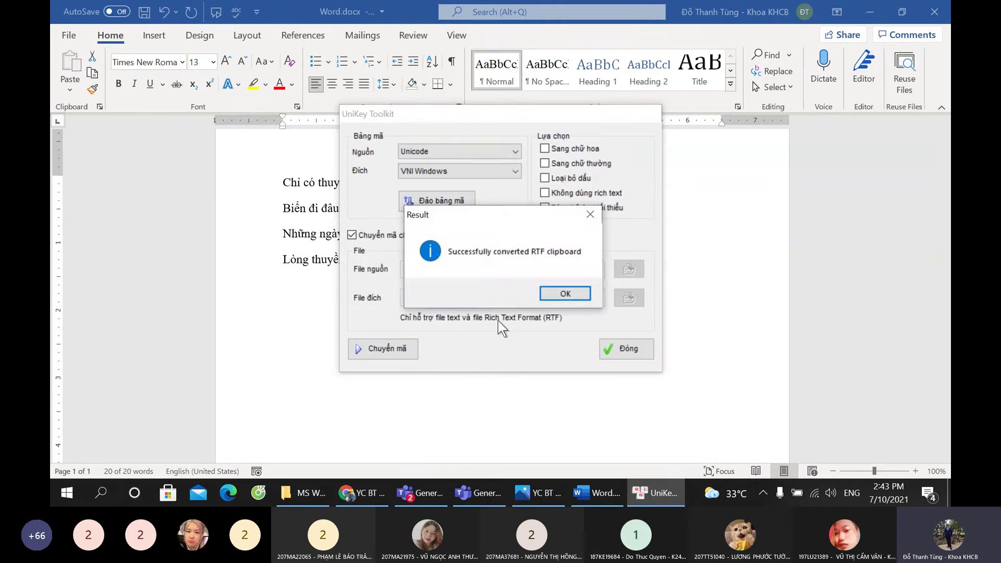
left_click(547, 296)
left_click(640, 358)
Step: Paste the VNI-converted stanza below the original, save Word.docx and close Word
left_click(315, 369)
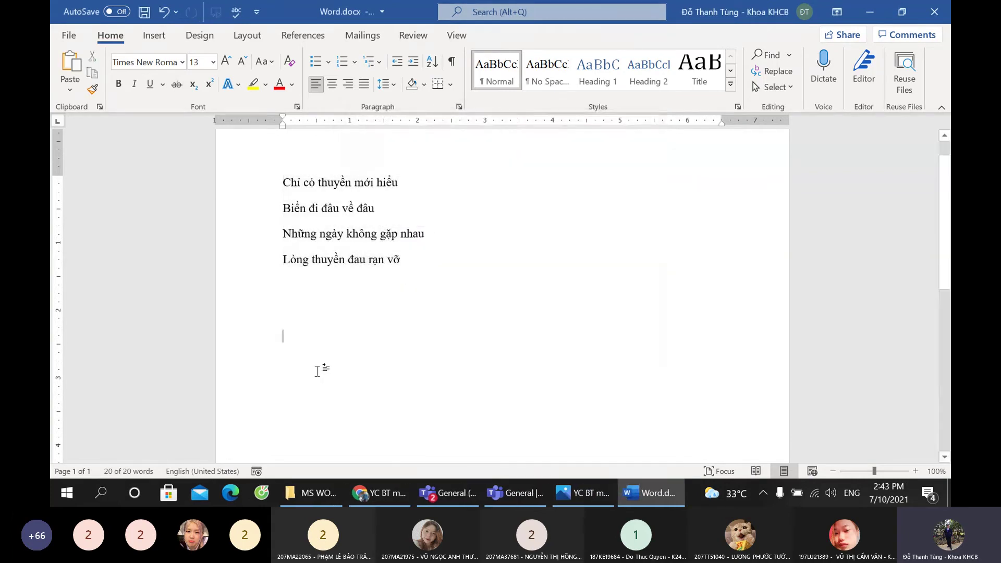
key("ctrl+v")
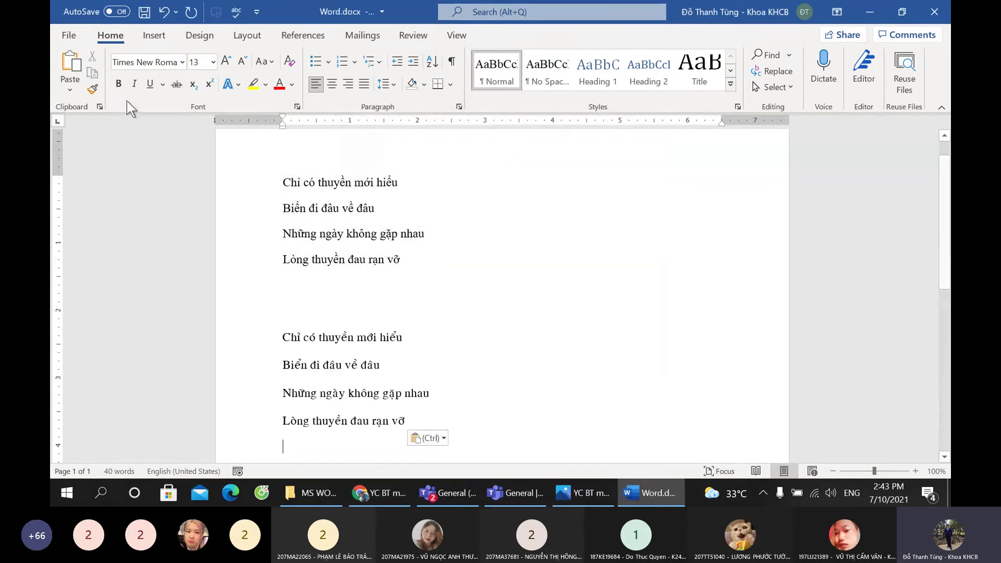
left_click(315, 284)
left_click(145, 12)
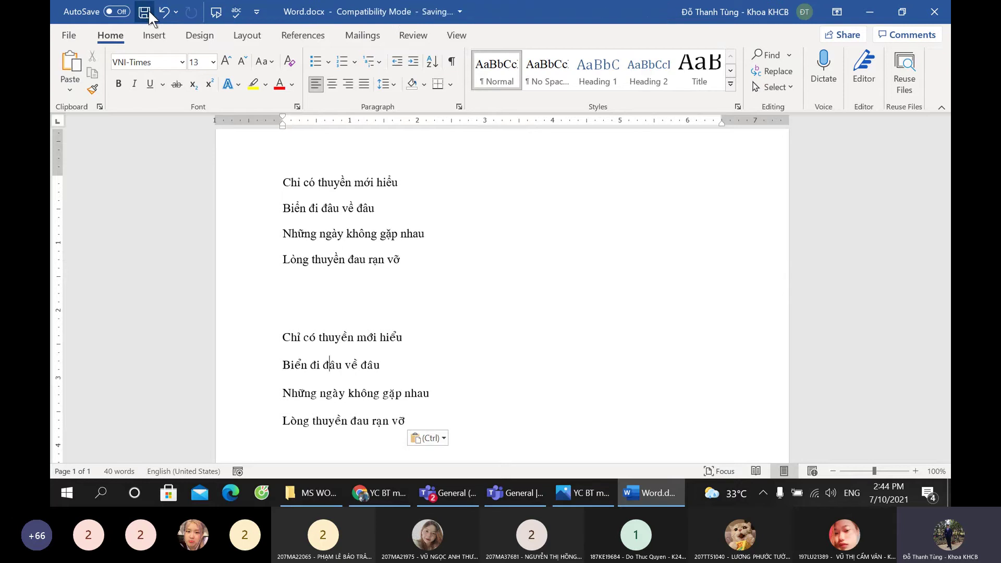
left_click(934, 11)
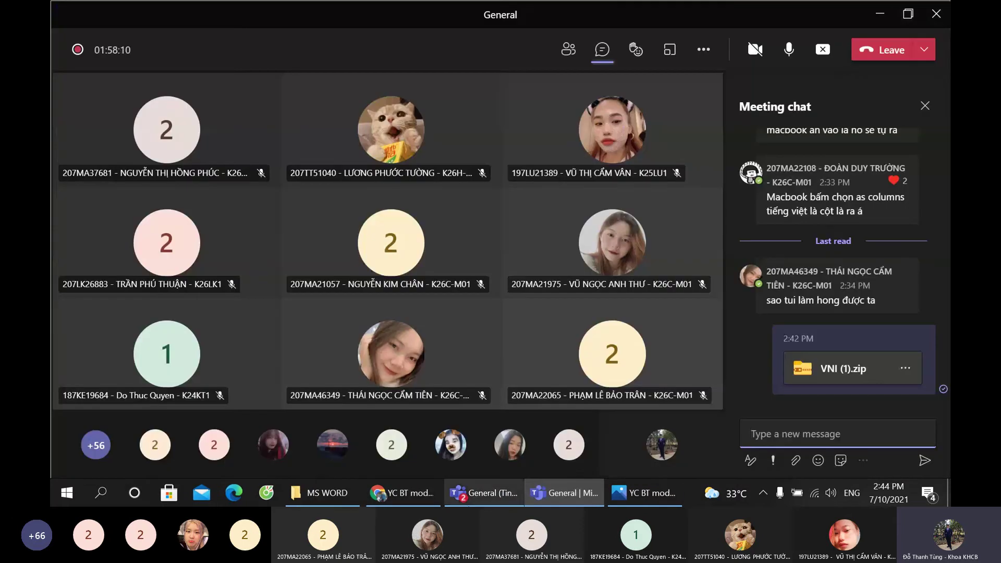
left_click(651, 493)
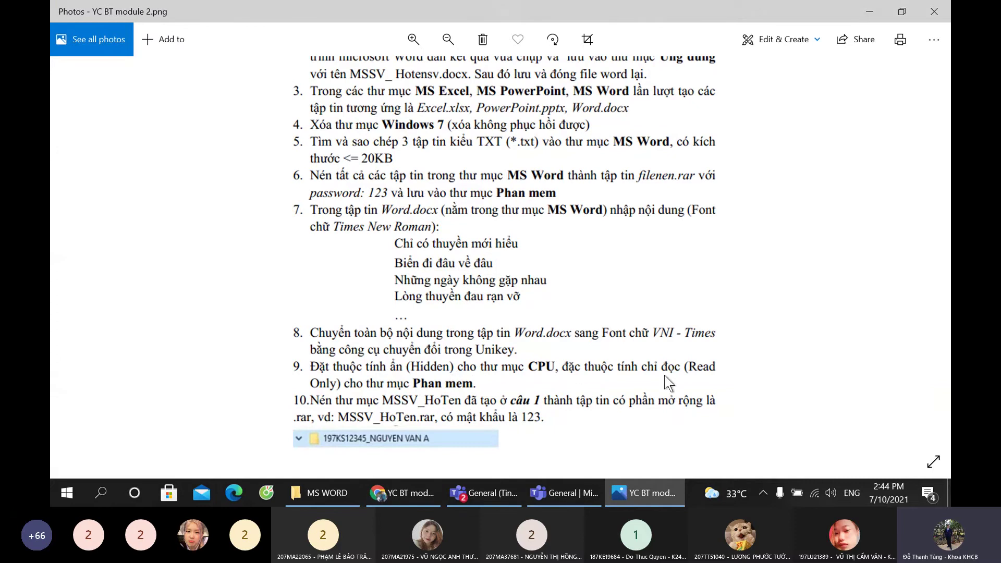
Step: Make the CPU folder inside PHAN CUNG hidden via its Properties
left_click(323, 492)
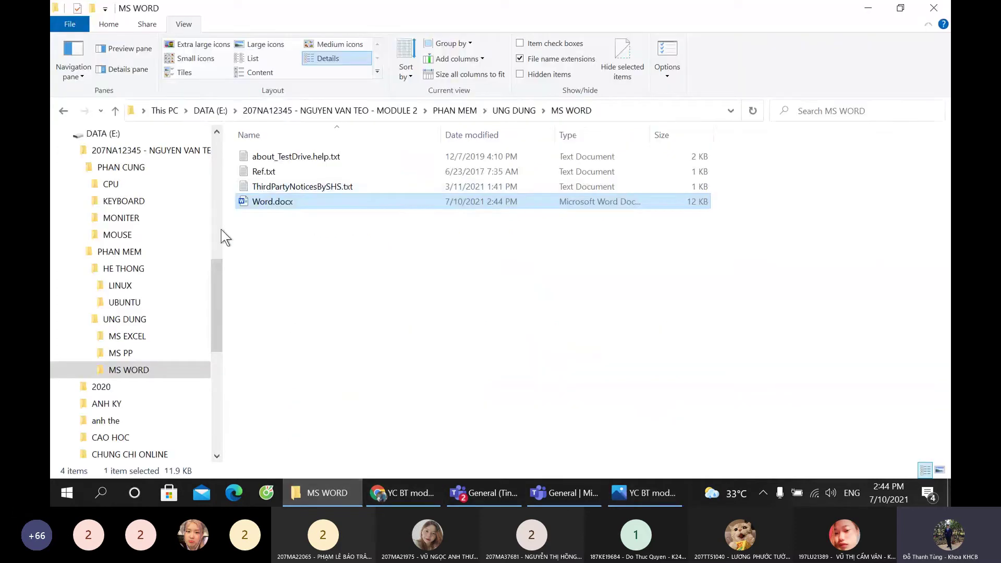
left_click(122, 167)
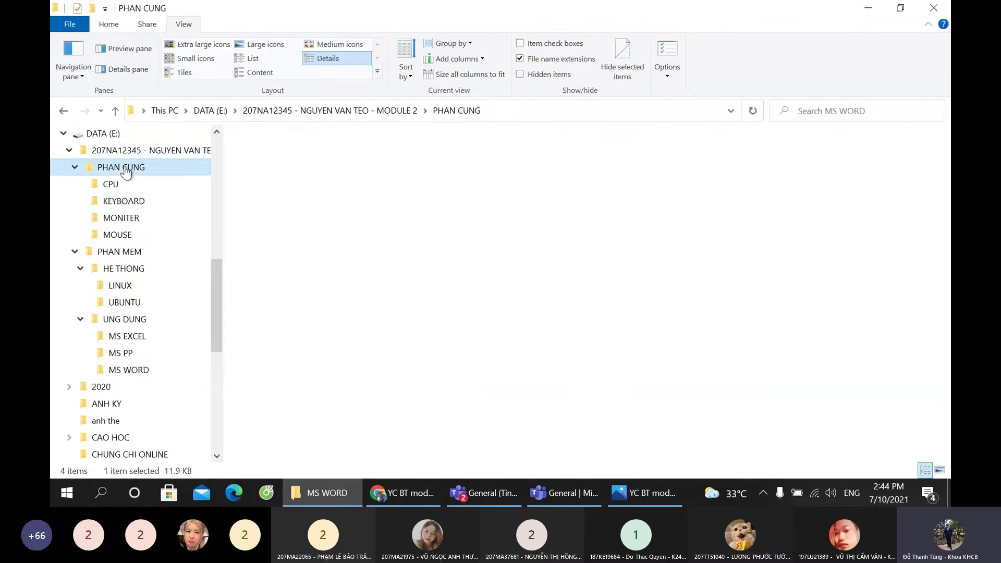
left_click(253, 156)
right_click(254, 157)
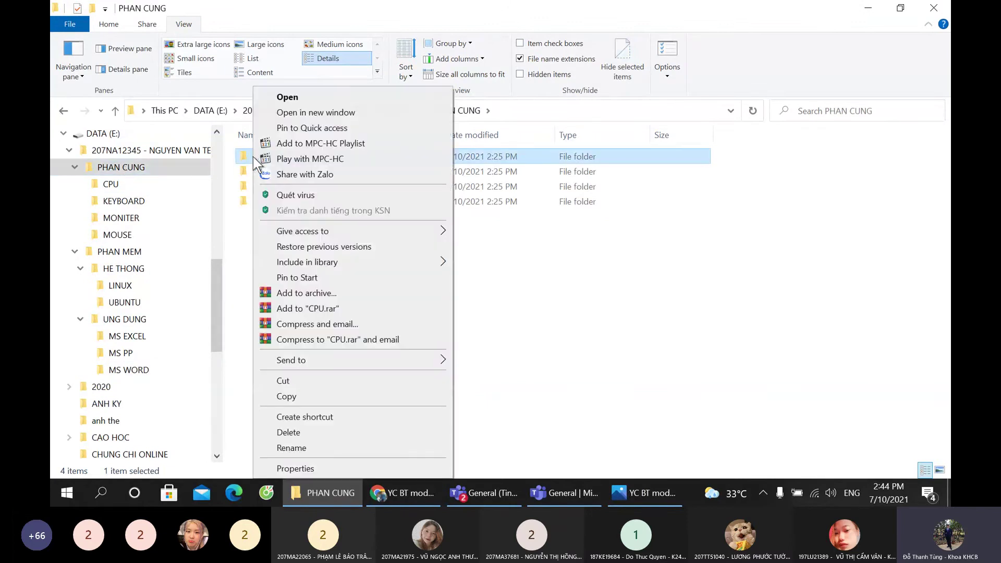
right_click(238, 157)
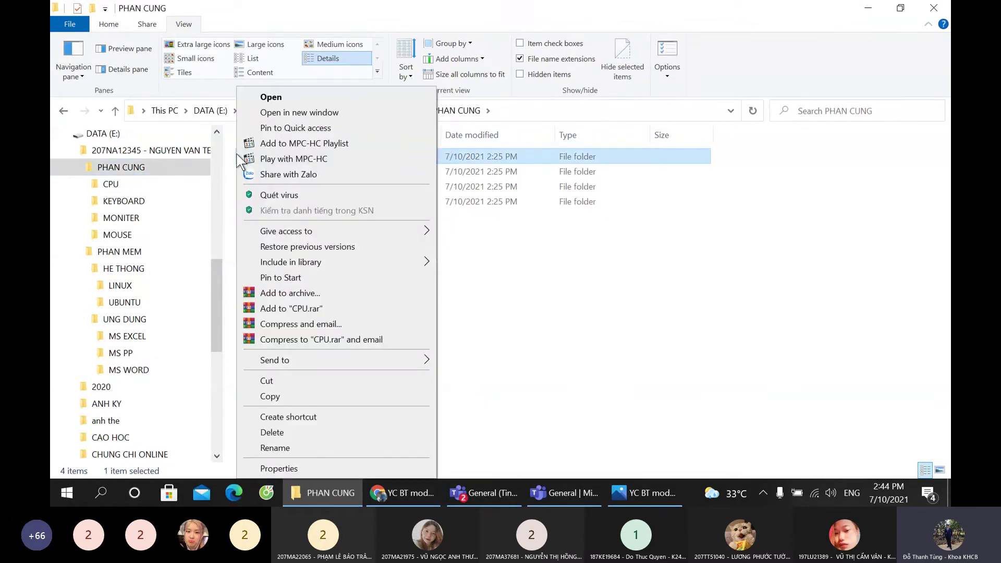
left_click(525, 225)
right_click(268, 151)
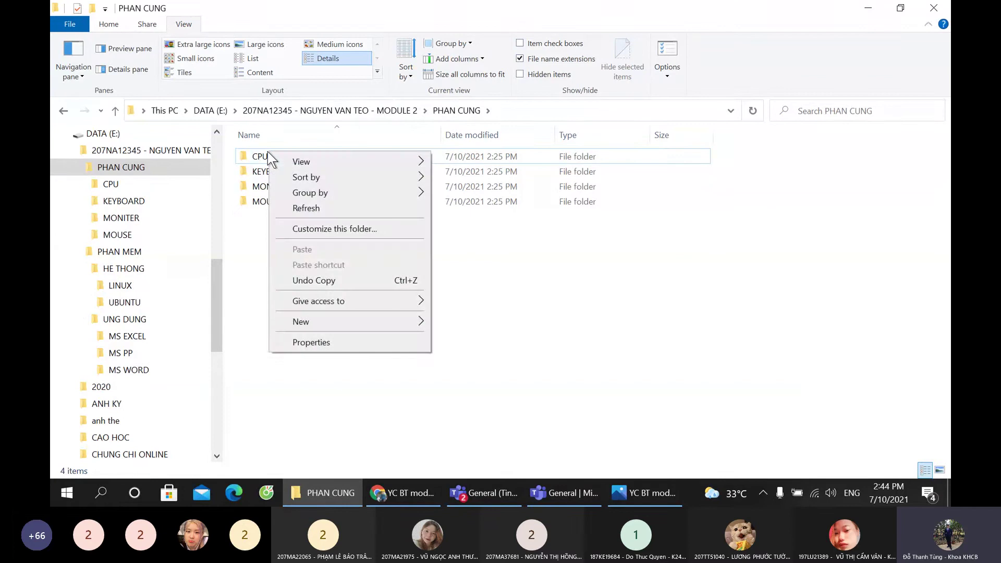
right_click(247, 157)
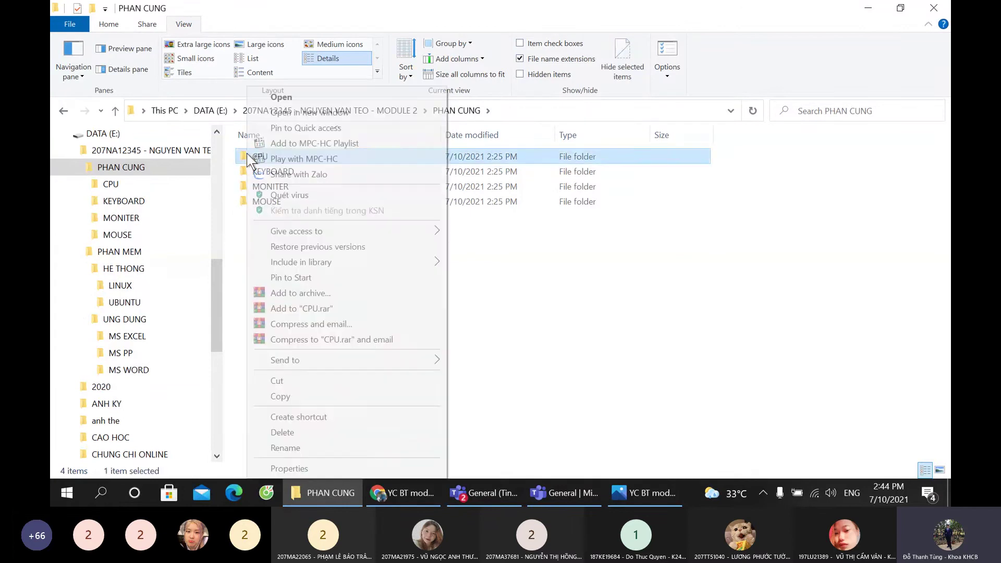
left_click(305, 468)
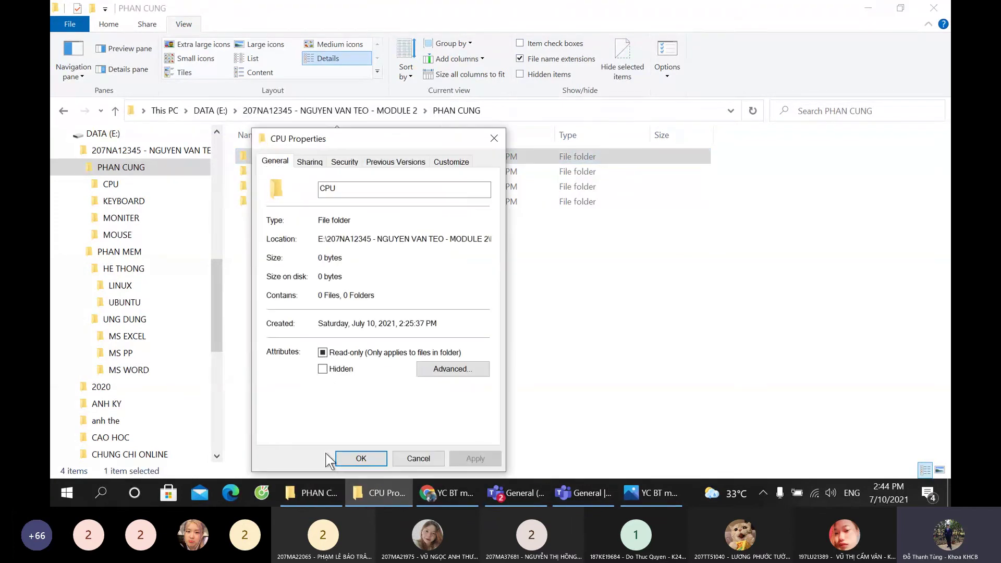
left_click(322, 368)
left_click(361, 458)
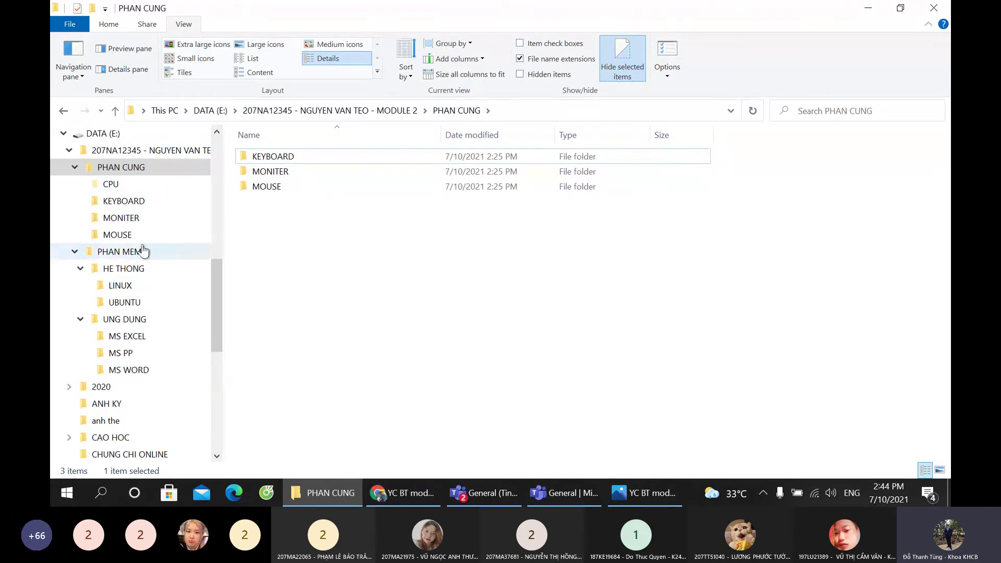
Step: Set the PHAN MEM folder's attribute to read-only, leaving it not hidden
left_click(127, 151)
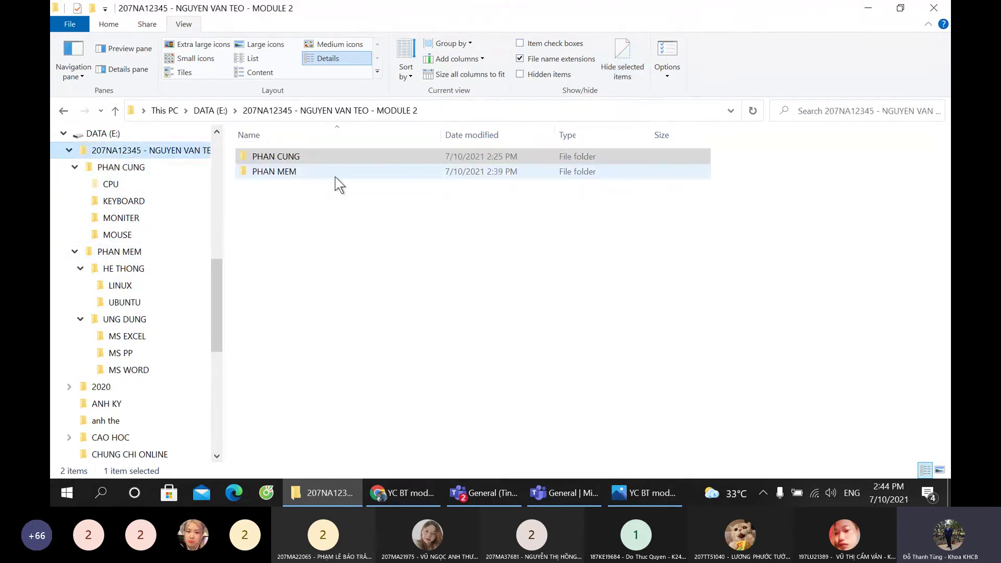
right_click(287, 173)
left_click(328, 468)
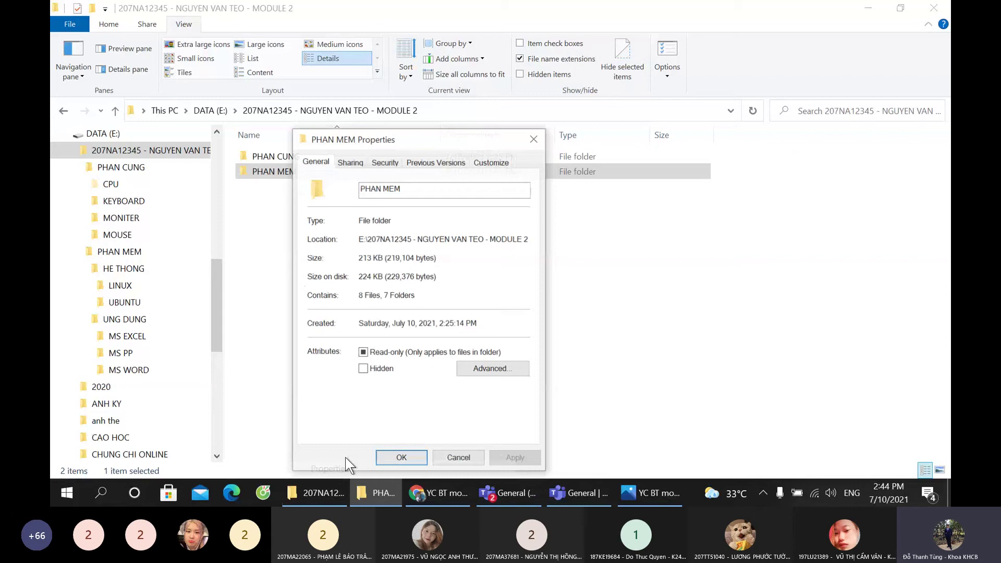
left_click(379, 367)
left_click(383, 369)
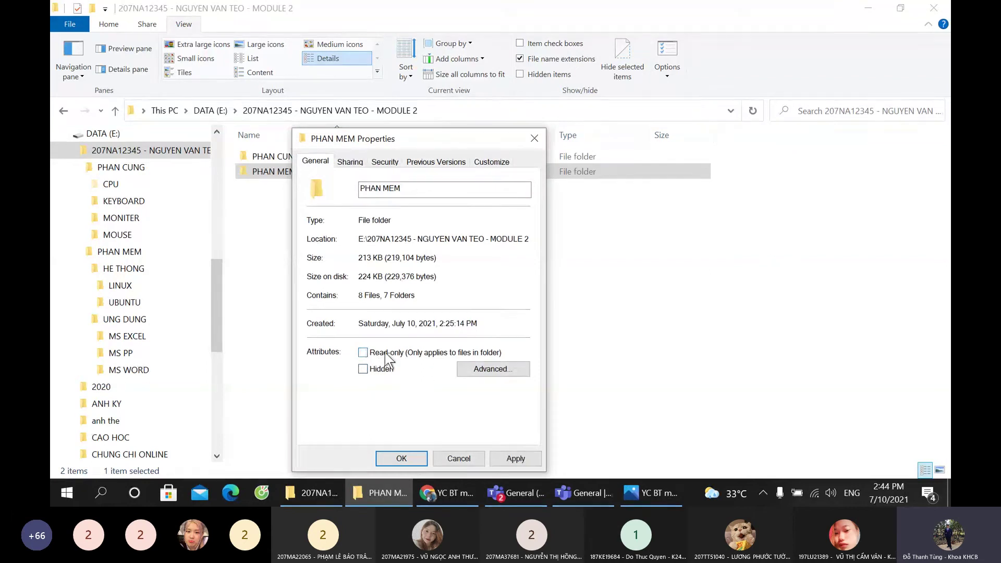
left_click(363, 355)
key("Return")
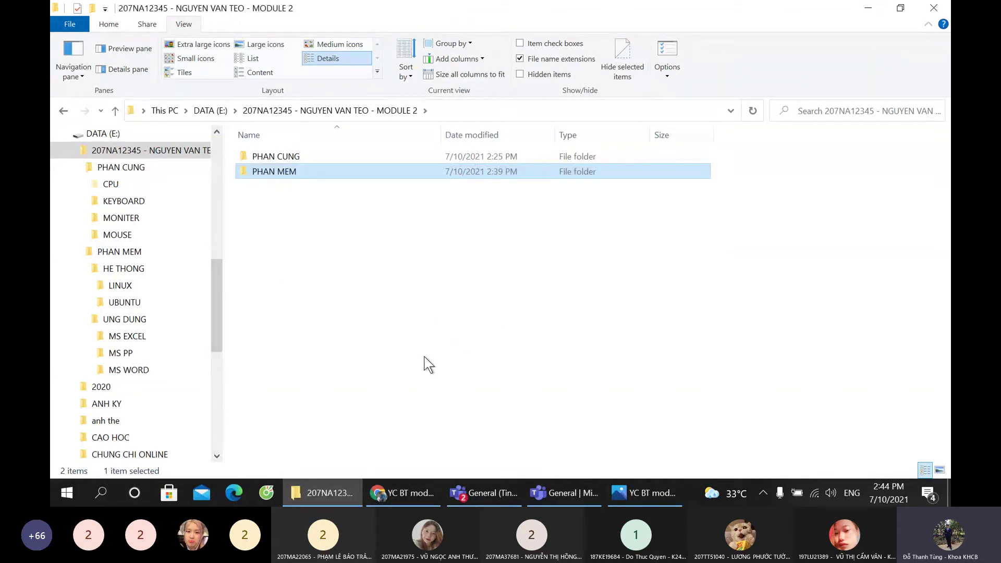
left_click(494, 493)
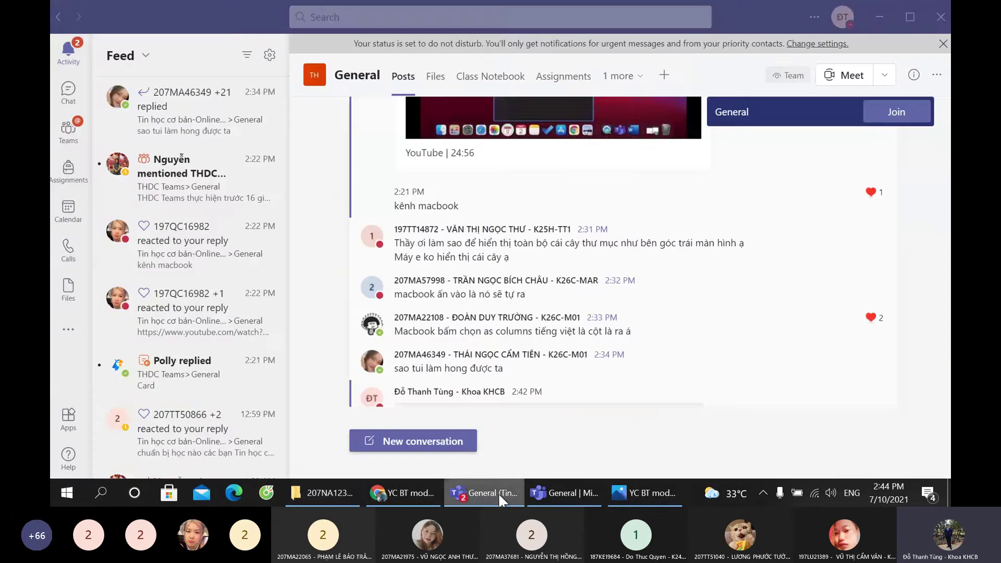
left_click(569, 492)
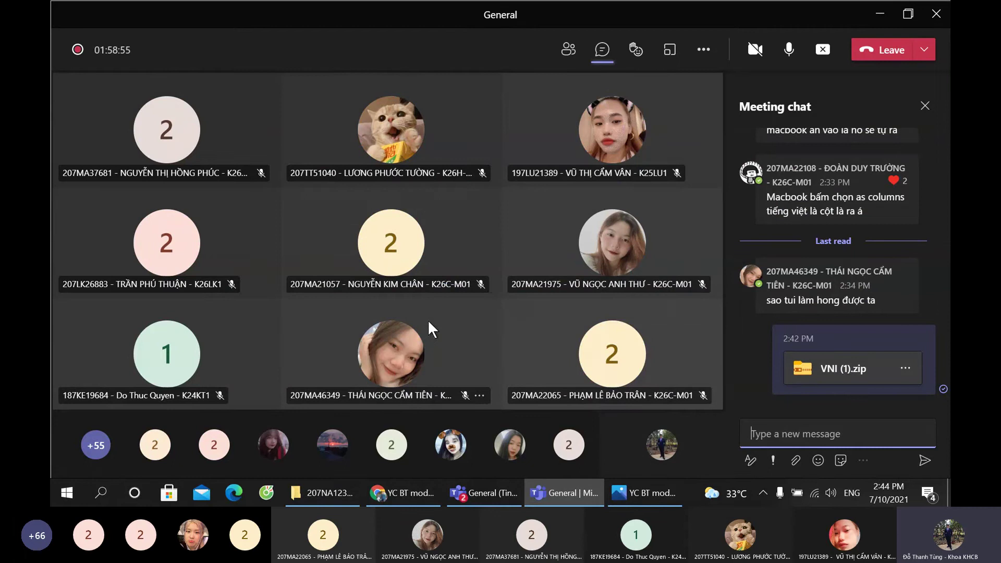
mouse_move(400, 329)
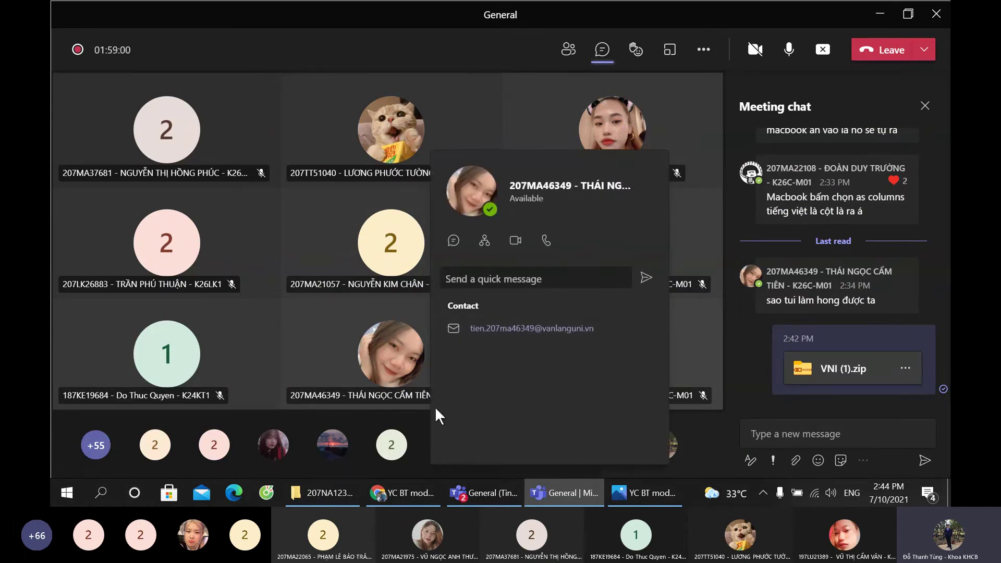
left_click(323, 493)
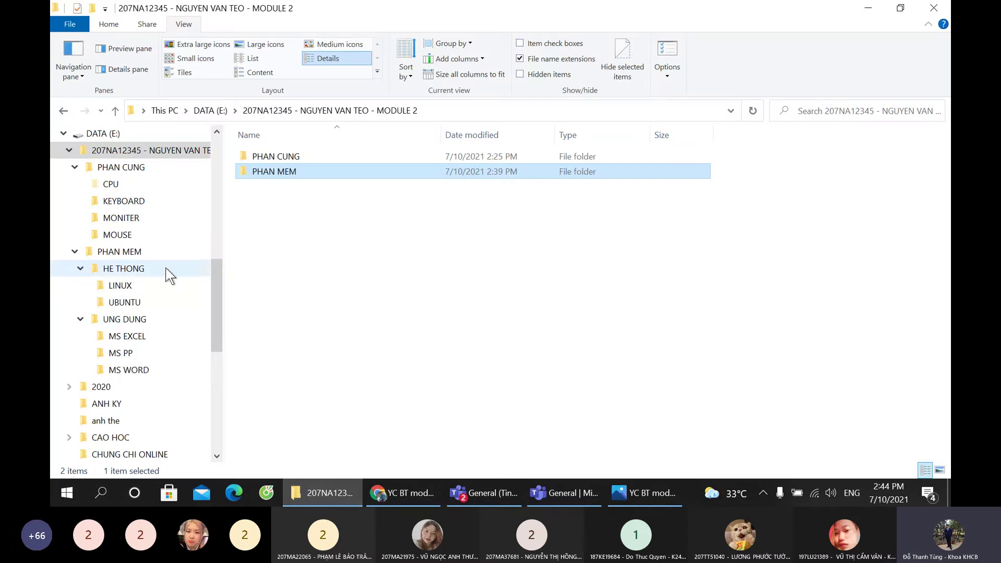
Step: Browse through the MS WORD and HE THONG folders back to the UNG DUNG folder
left_click(341, 229)
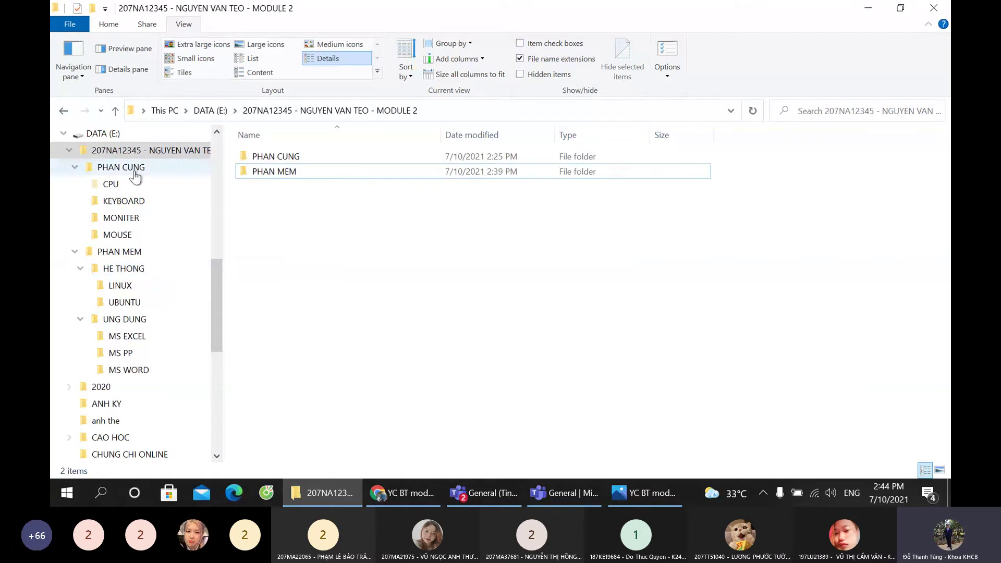
left_click(129, 369)
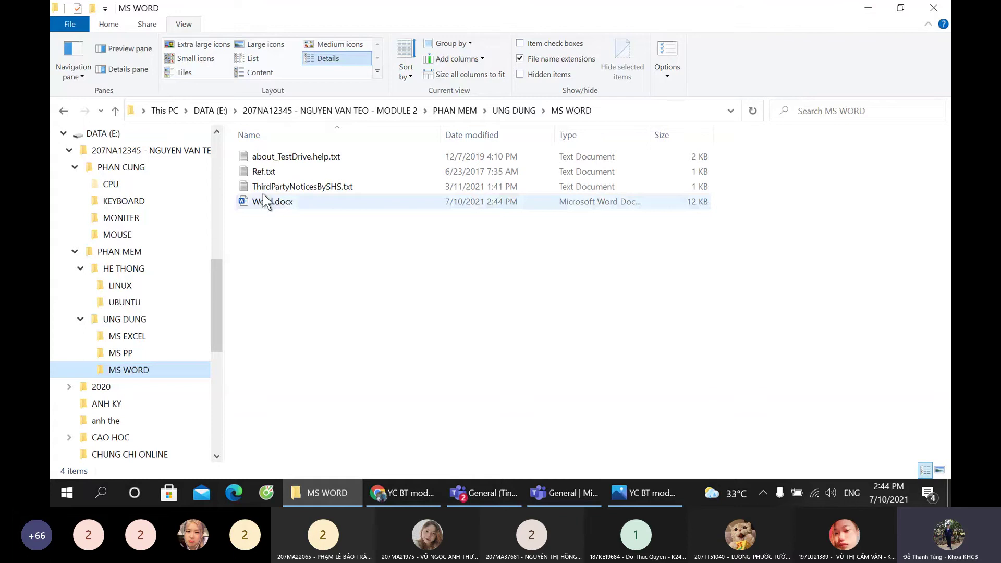
left_click(124, 319)
left_click(131, 268)
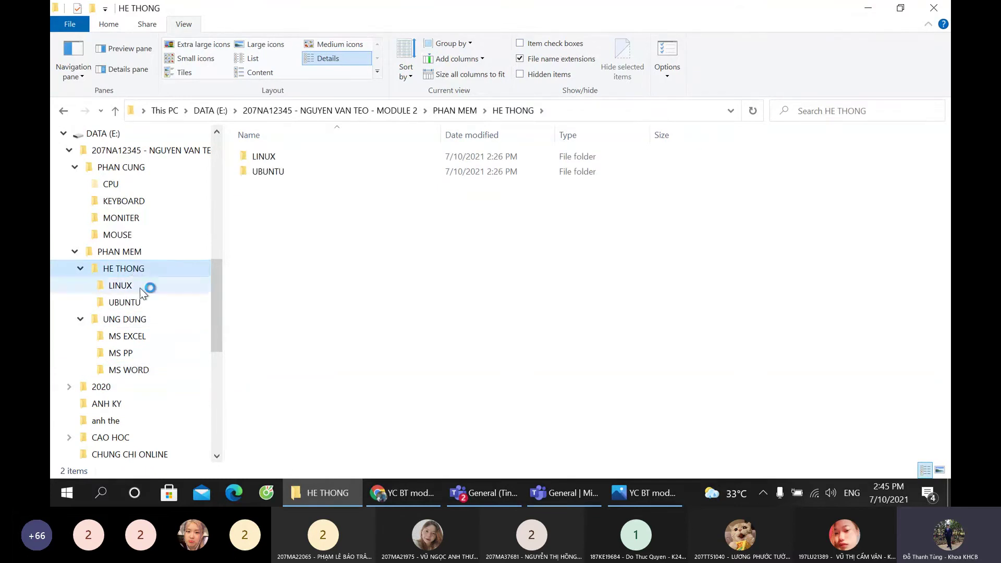
left_click(134, 319)
Step: Rename the report by inserting '- Madule 2' before .docx, then view the assignment sheet in Photos
double_click(386, 212)
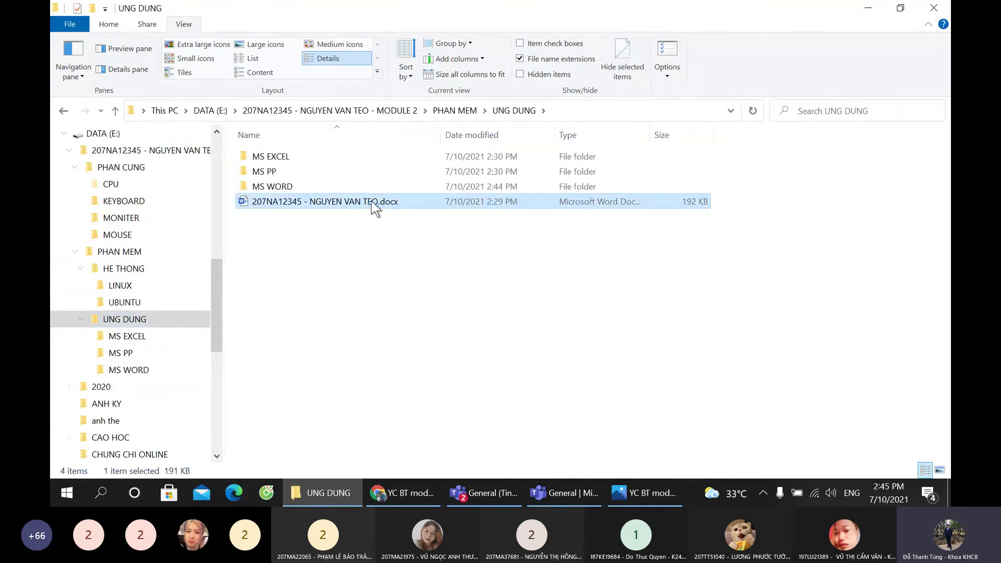
left_click(371, 201)
left_click(379, 201)
type("- Mad")
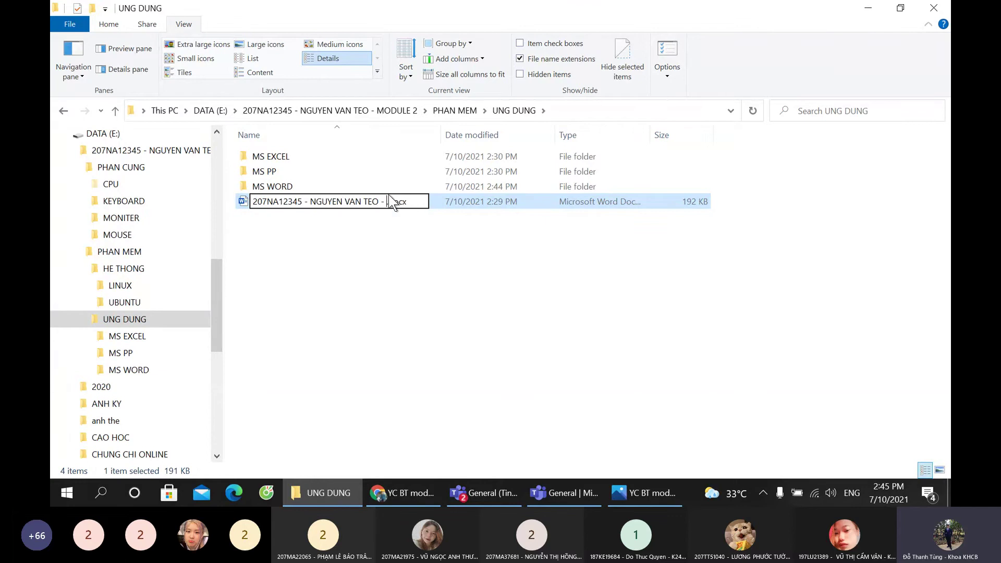
type("ule ")
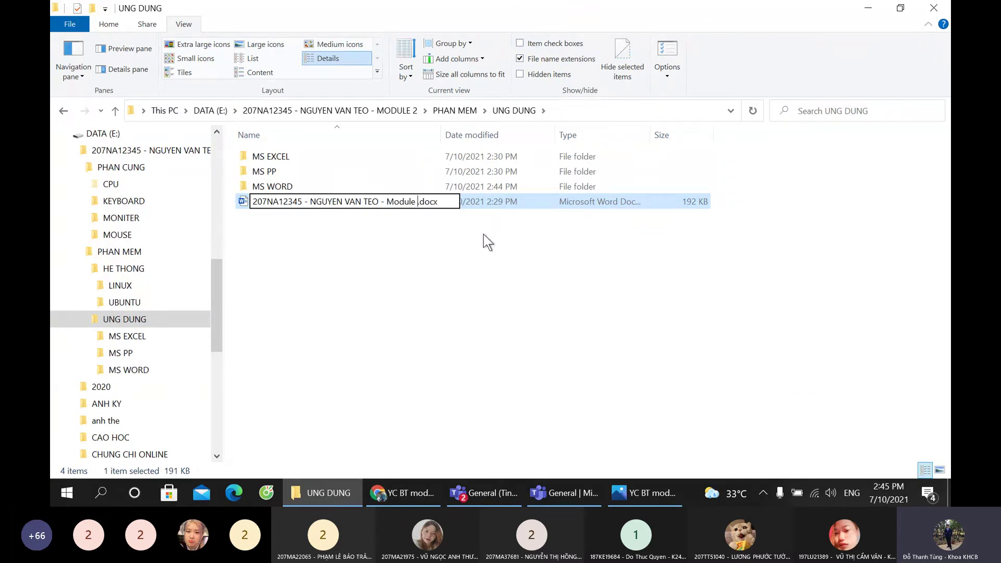
type("2")
key("Return")
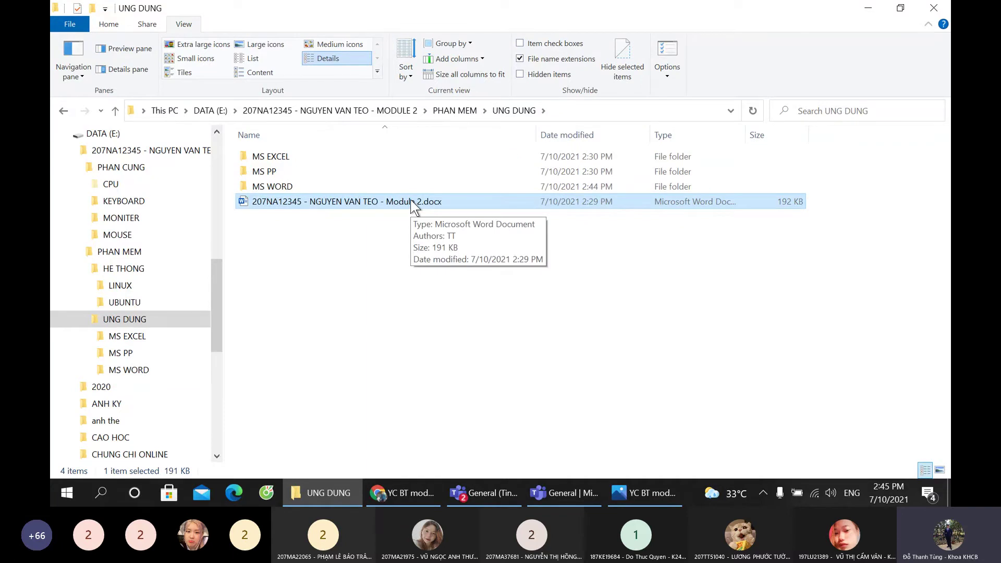
left_click(649, 492)
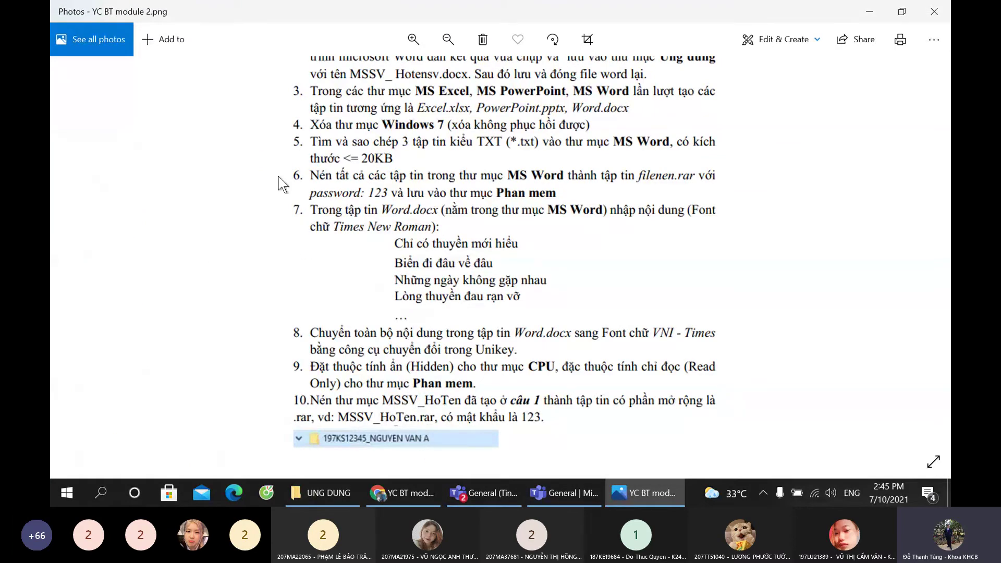
Step: Open the report in Word, close the read-only copy, and open the file's Properties
left_click(646, 492)
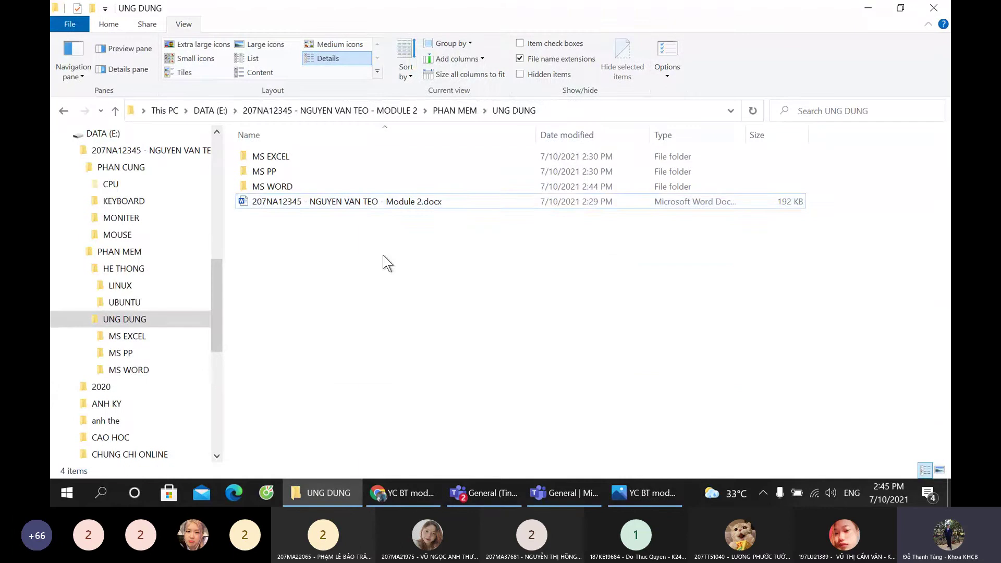
double_click(350, 201)
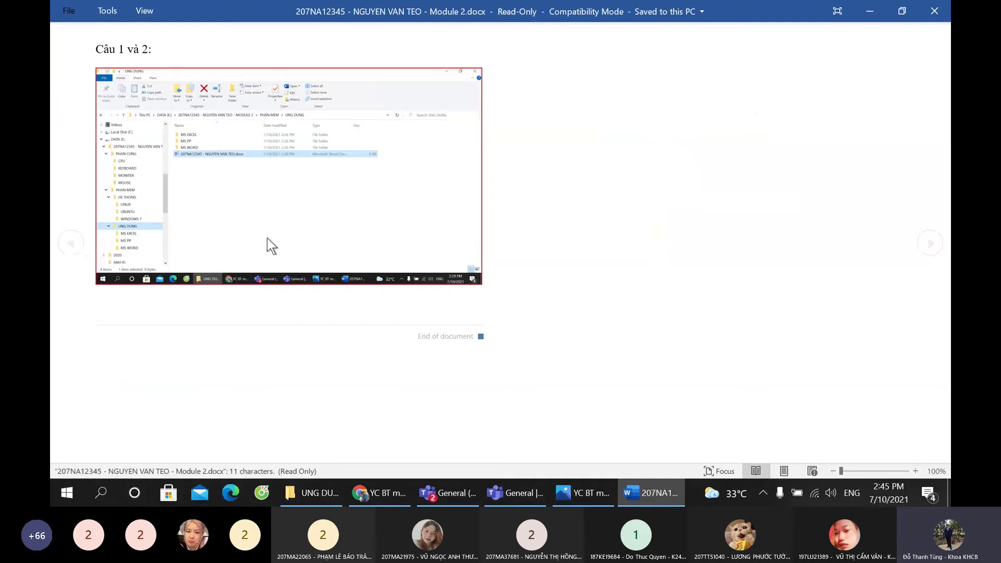
key("alt+F4")
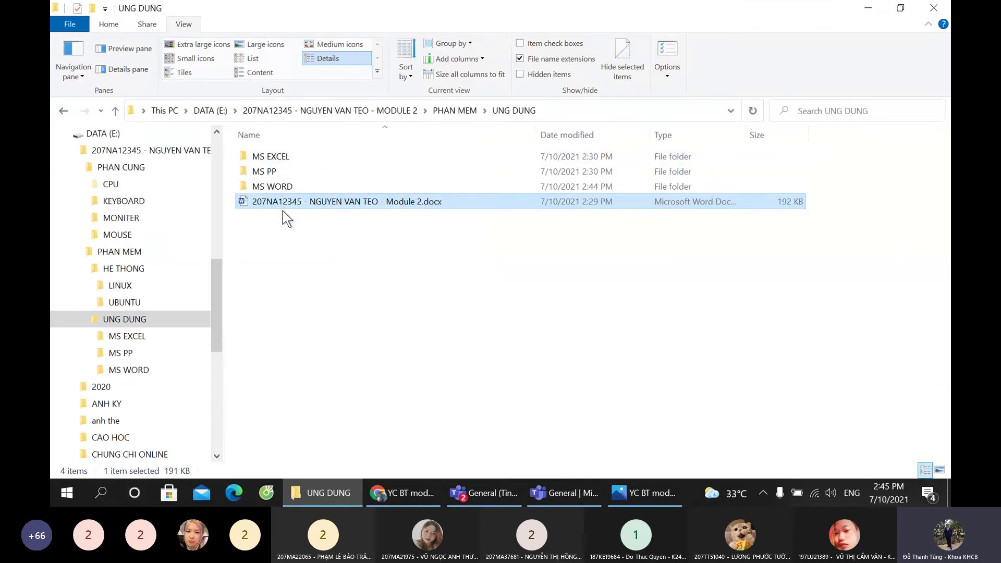
right_click(290, 204)
left_click(367, 468)
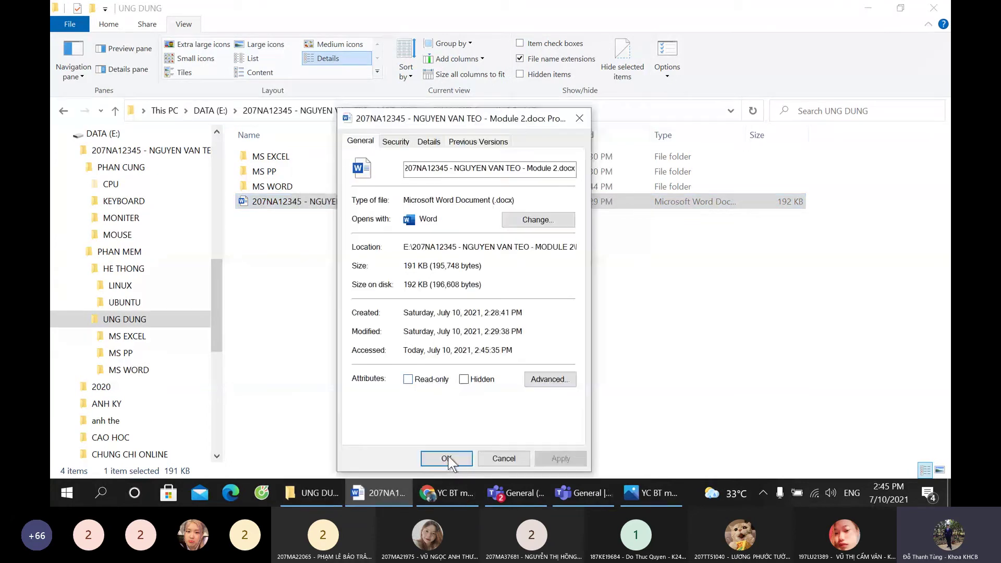
Step: Close the properties, reopen the report, and type 'Câu' below the Câu 1 và 2 screenshot
left_click(447, 459)
key("Return")
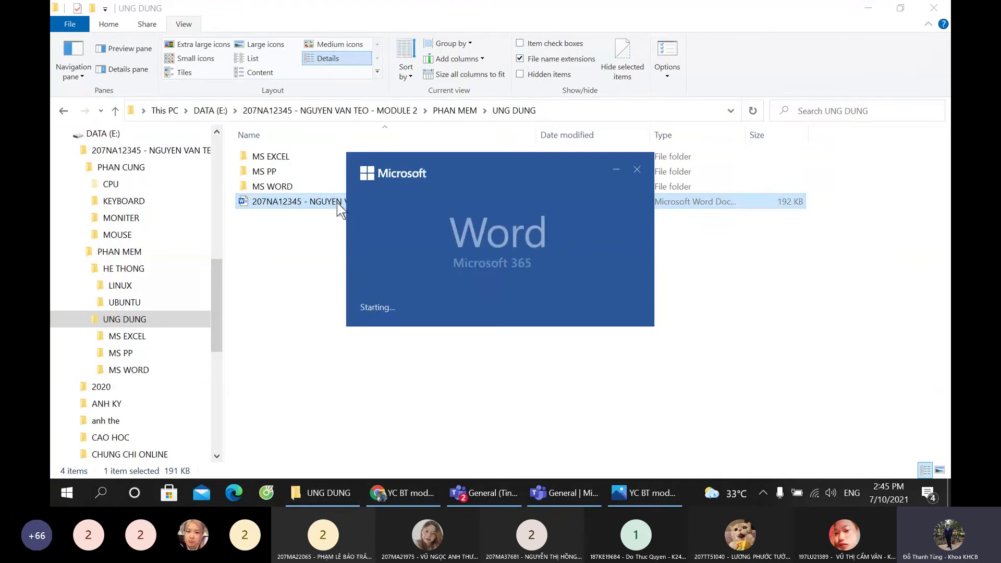
scroll(442, 343, "down", 3)
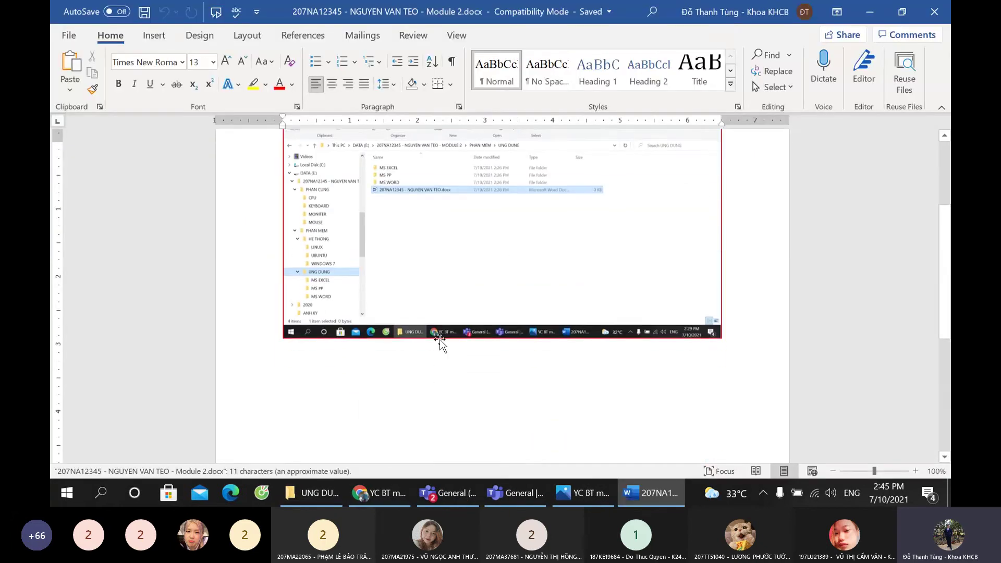
scroll(365, 230, "up", 3)
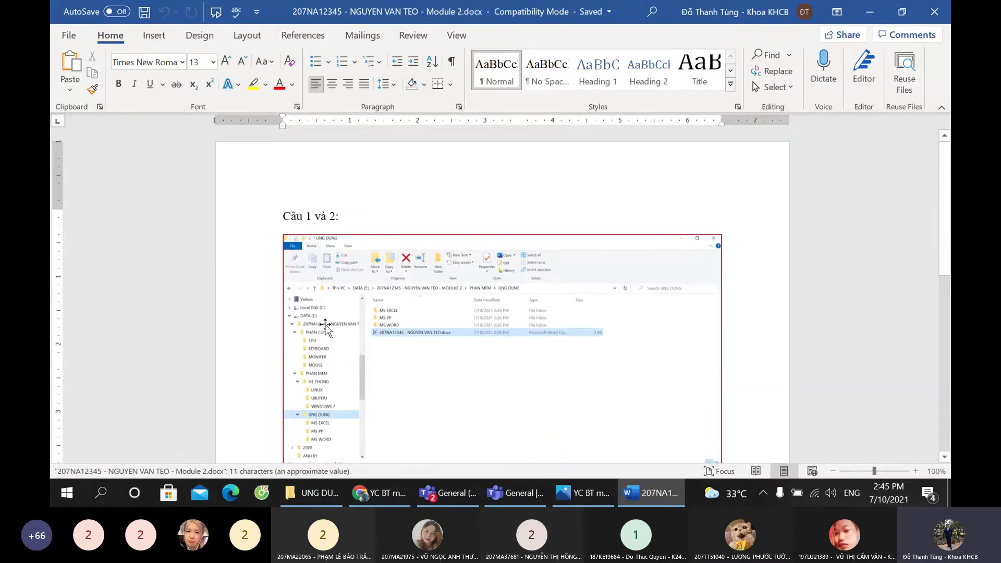
scroll(324, 331, "down", 10)
left_click(704, 262)
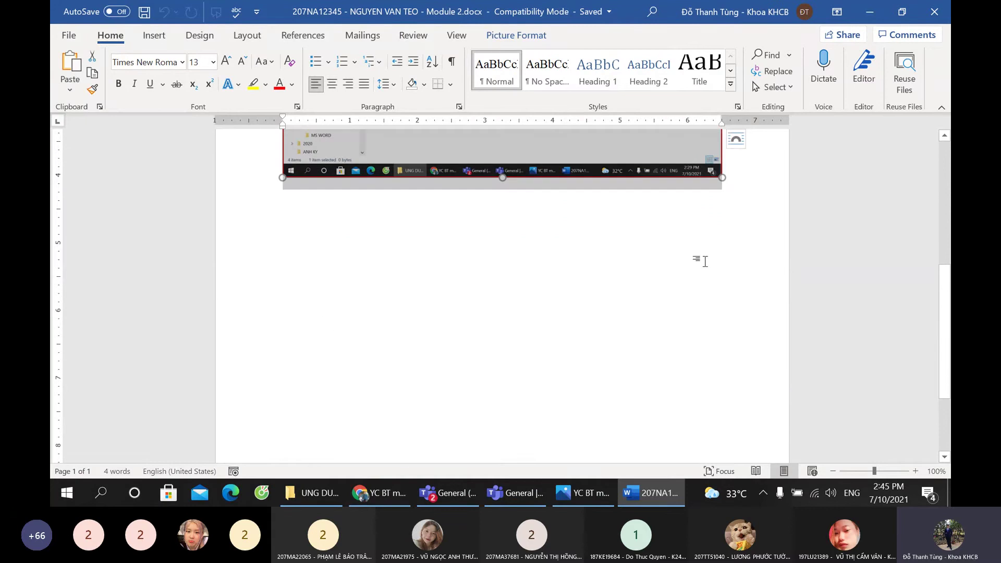
left_click(757, 197)
type("Câu 3:")
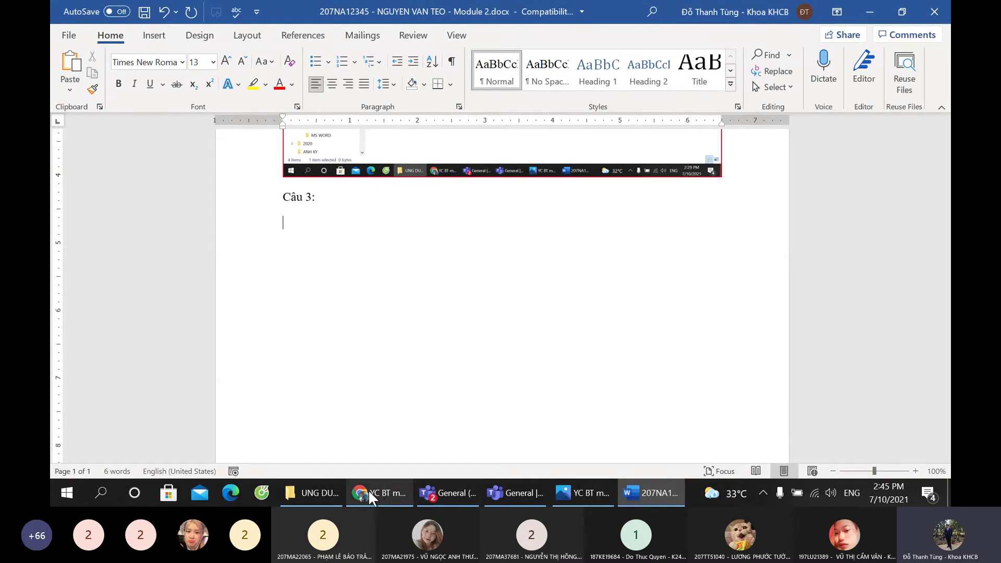
Step: Show the MS WORD folder's file list in File Explorer
left_click(367, 492)
left_click(311, 492)
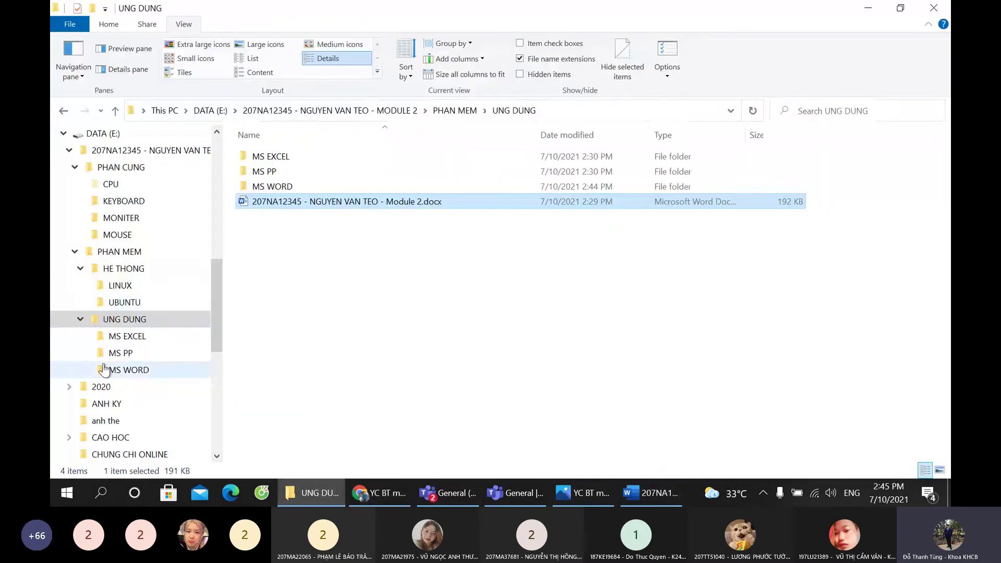
left_click(96, 338)
left_click(128, 369)
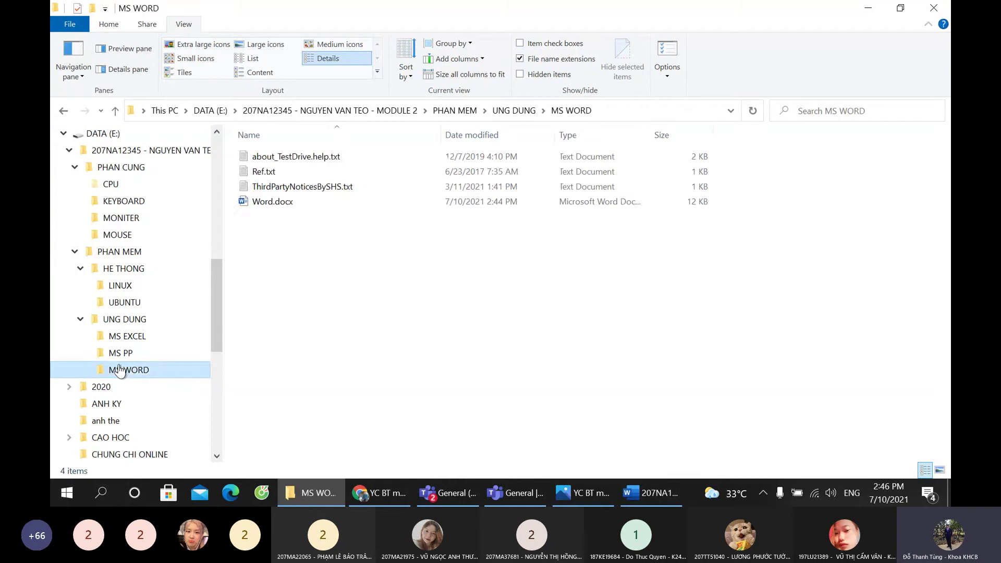
left_click(126, 354)
left_click(137, 337)
left_click(141, 371)
Step: Edit the Câu 3 heading in Word and start a new line below the screenshot
left_click(647, 492)
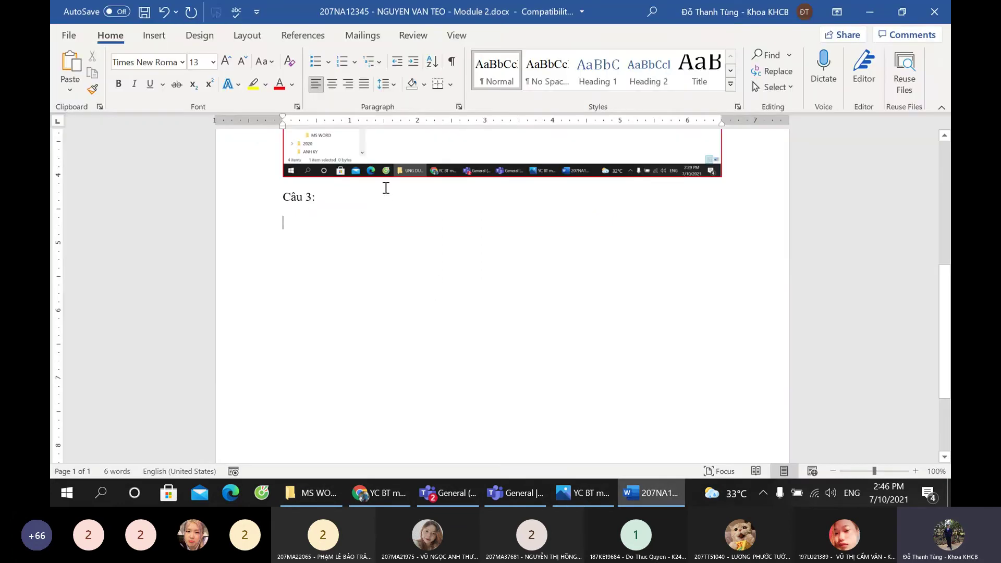
left_click(382, 204)
key("BackSpace")
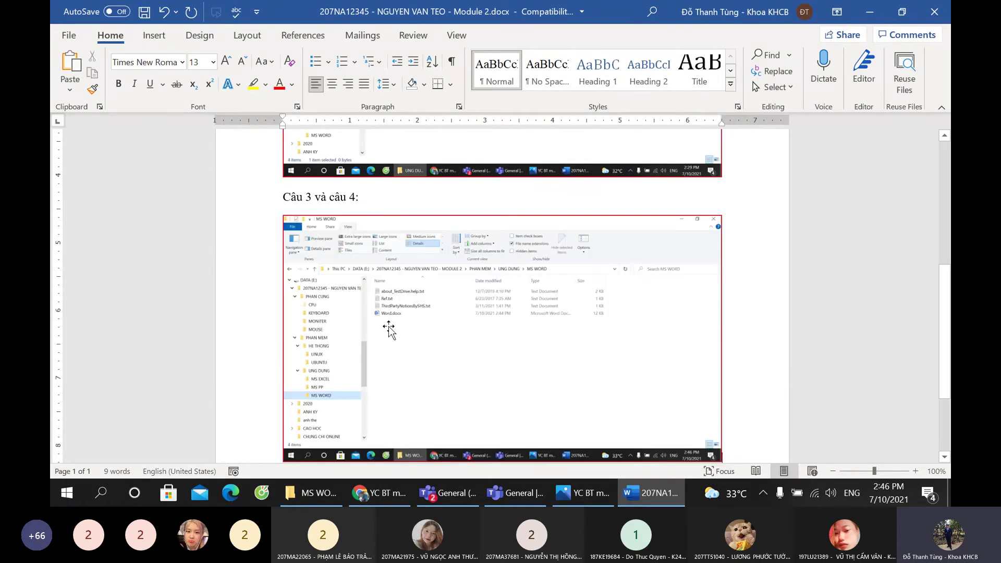
scroll(784, 342, "down", 3)
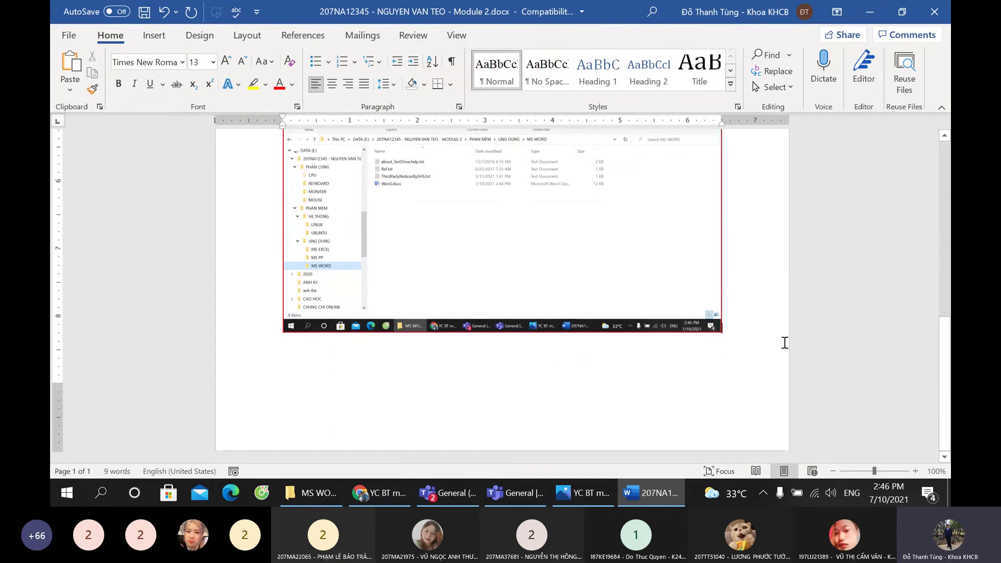
key("Return")
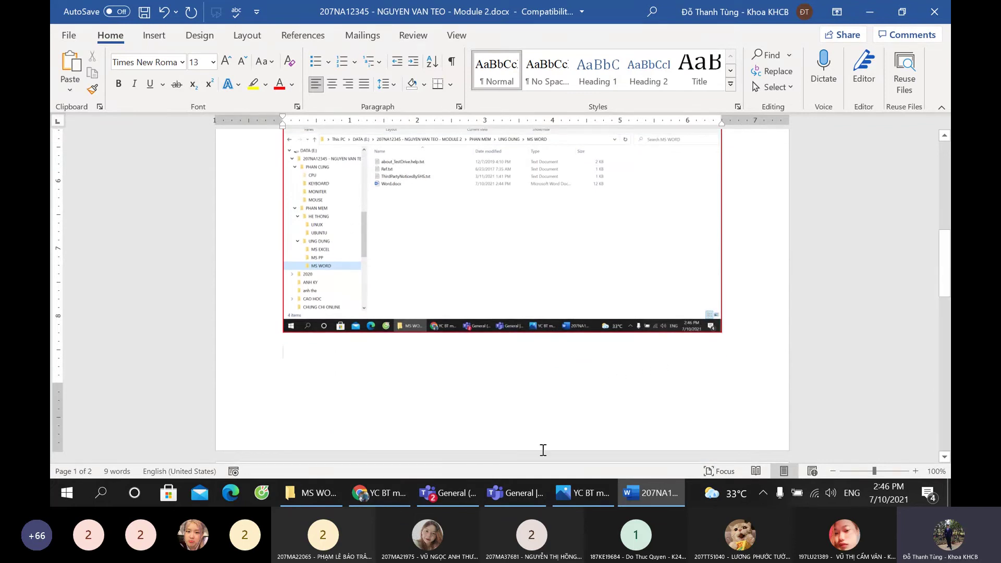
Step: Switch between the MS WORD folder window, browser and Teams, then return to Word
left_click(382, 492)
left_click(323, 495)
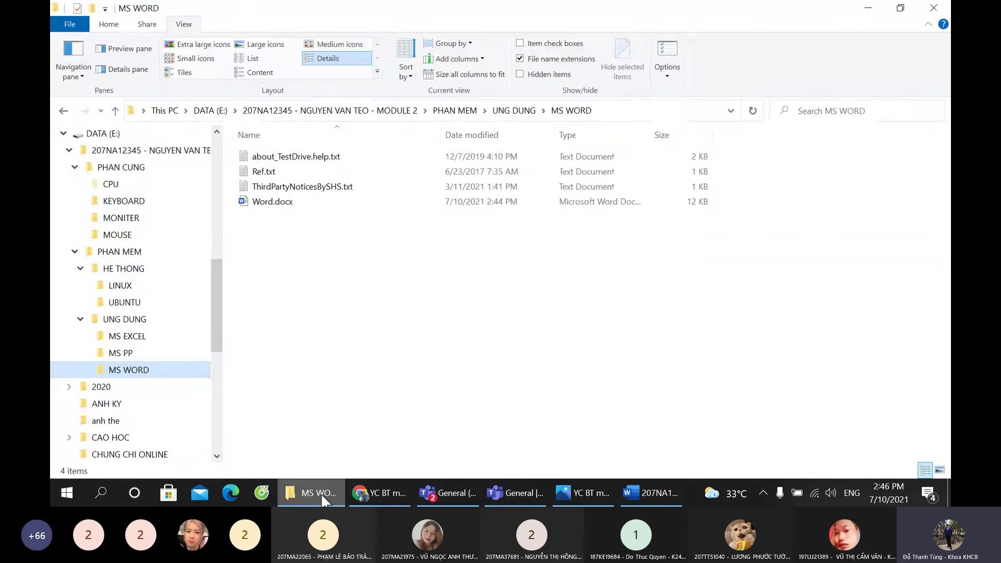
left_click(320, 493)
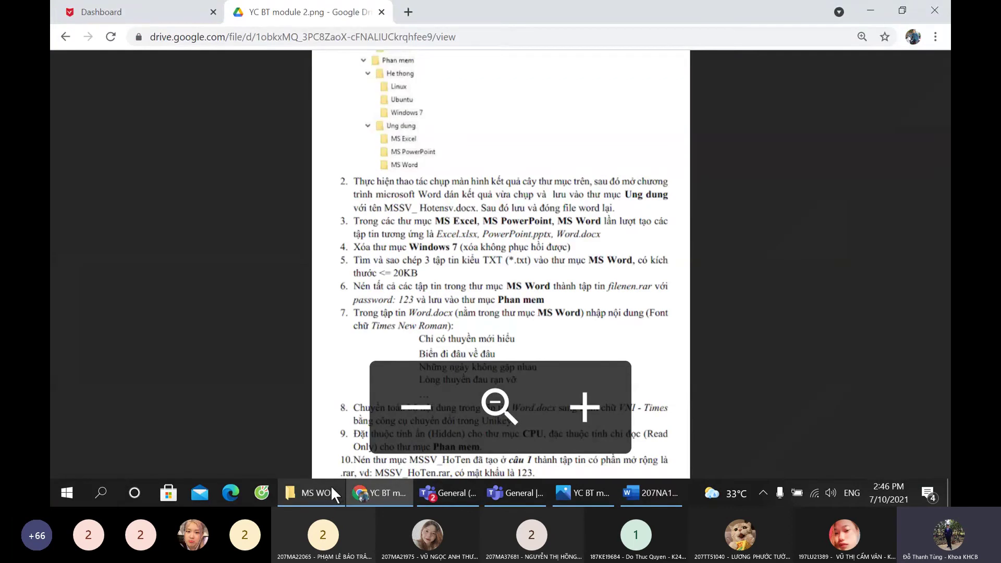
left_click(324, 492)
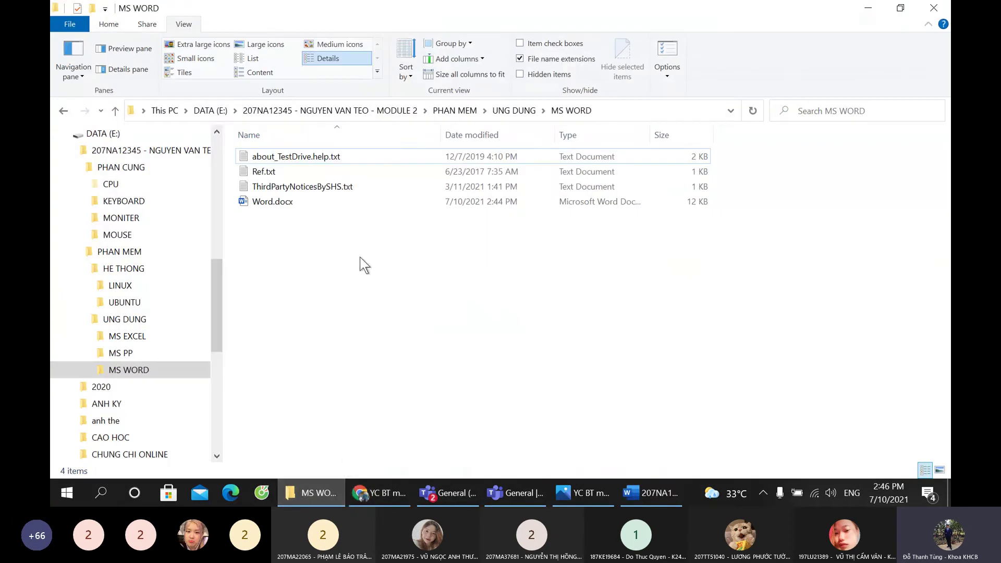
left_click(385, 501)
left_click(384, 501)
left_click(640, 490)
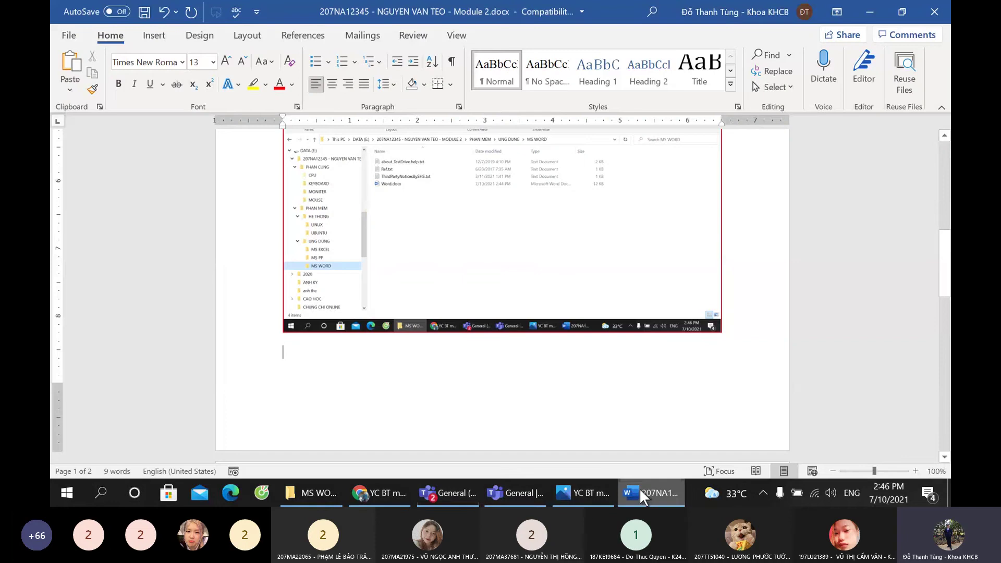
Step: Delete 'và câu 4:' so the heading reads 'Câu 3:', and begin the Câu 4 line
scroll(324, 175, "up", 4)
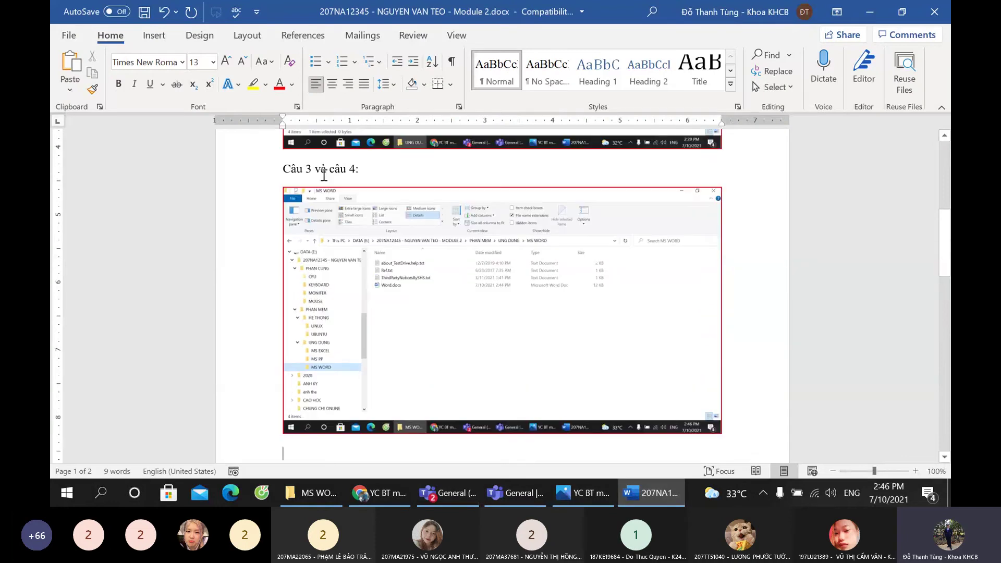
left_click_drag(316, 168, 391, 165)
key("BackSpace")
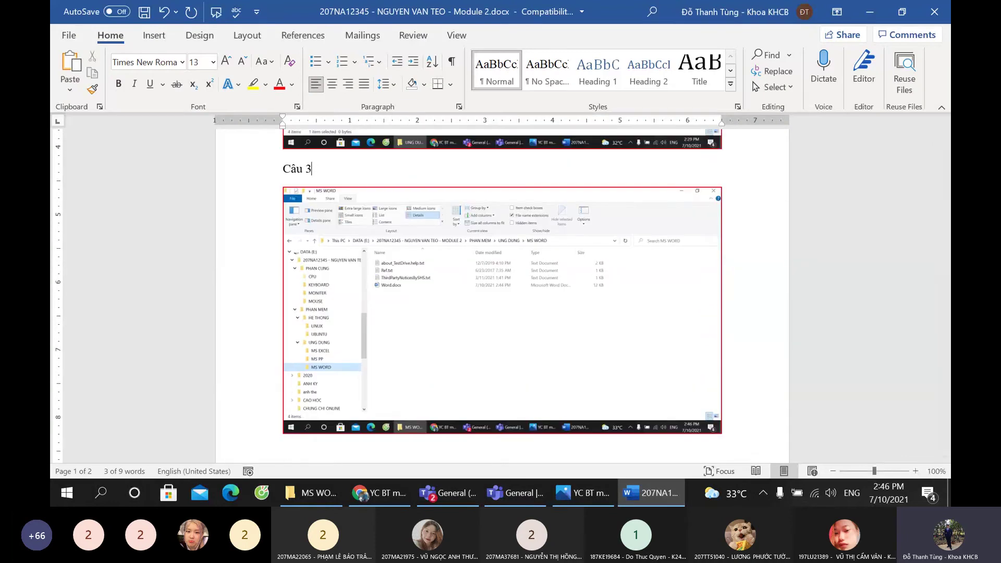
type(":")
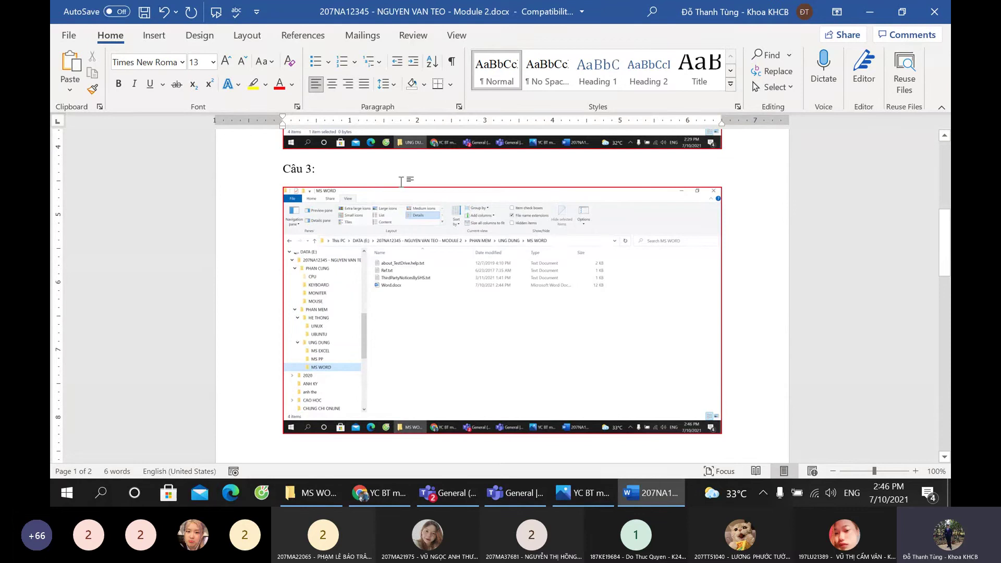
scroll(360, 336, "down", 8)
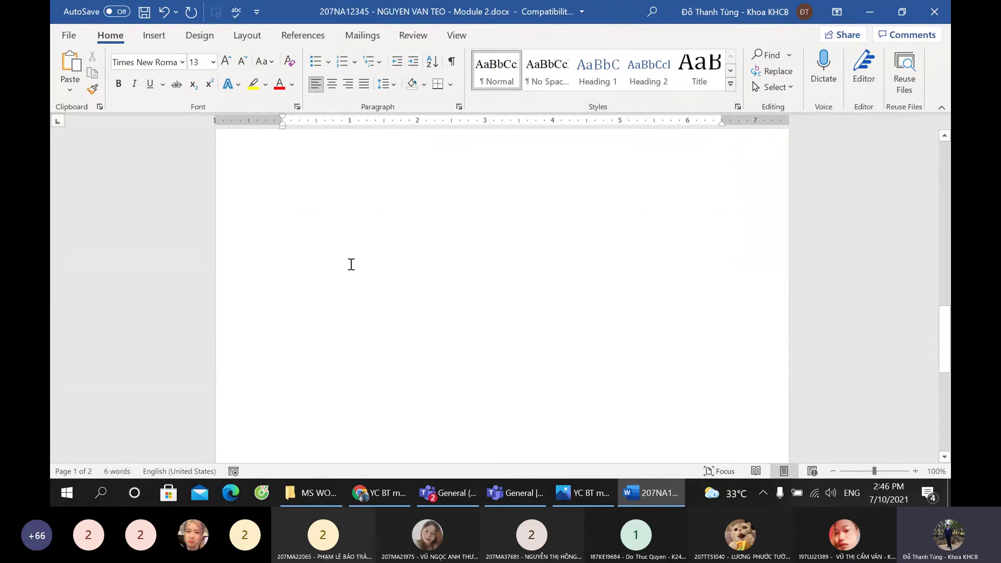
scroll(362, 227, "up", 5)
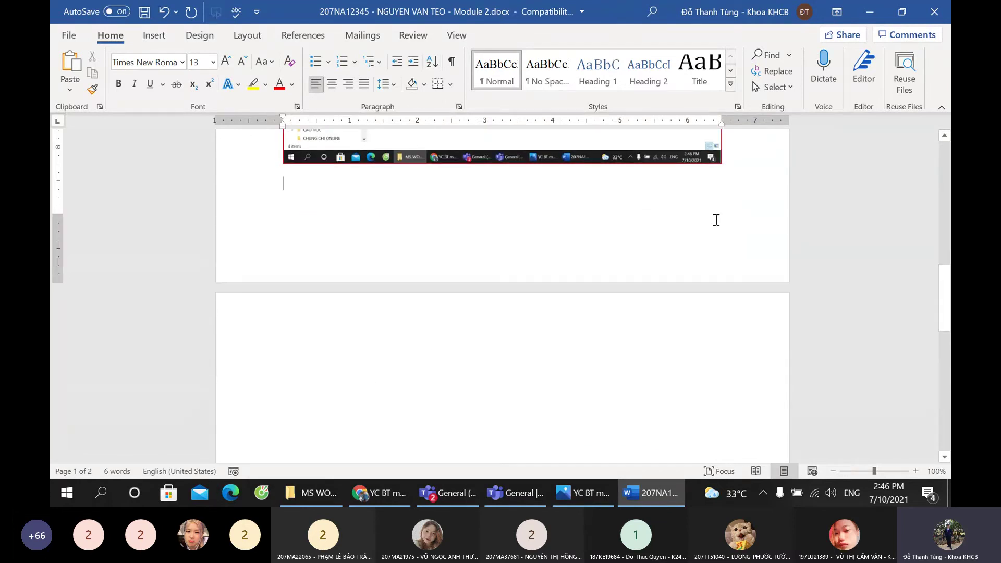
type("âu 4:")
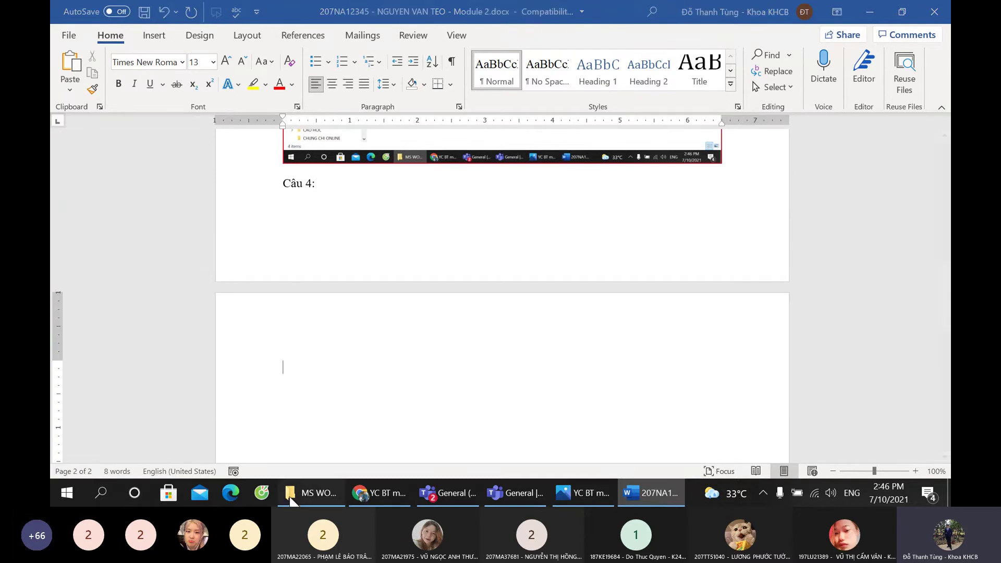
Step: Go to the PHAN CUNG folder and view, then close, the KEYBOARD folder's properties
left_click(312, 492)
left_click(114, 184)
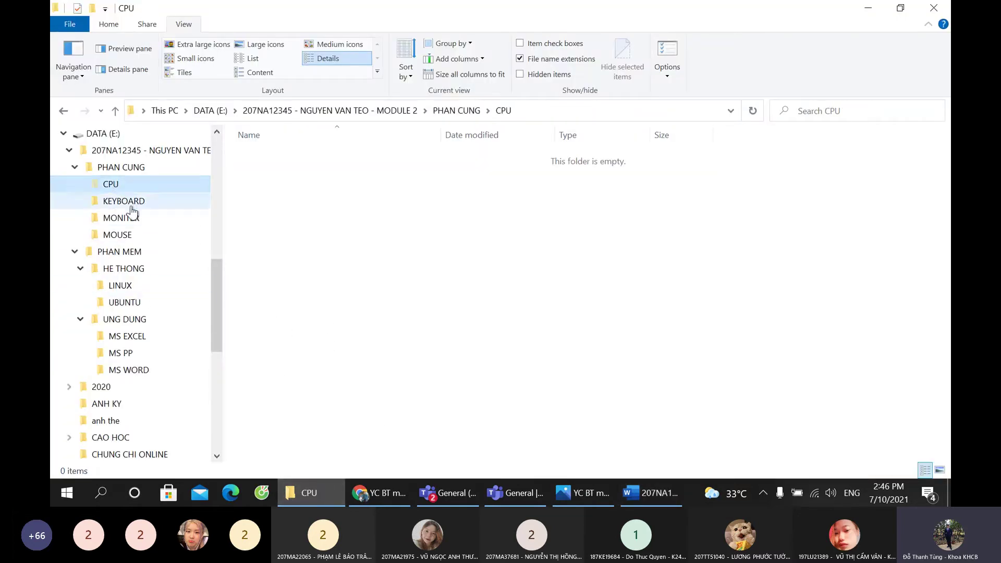
left_click(161, 203)
key("alt+Up")
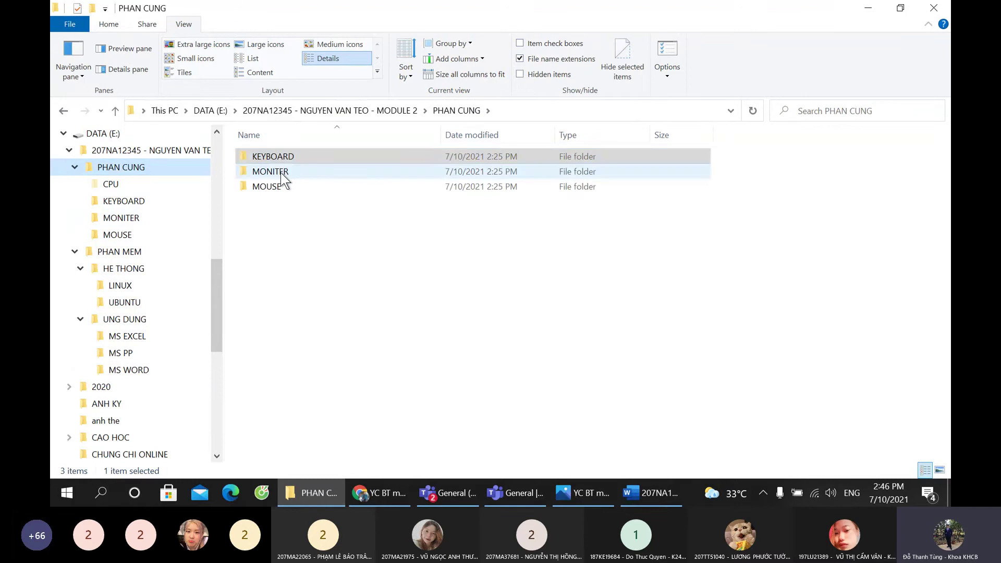
right_click(280, 155)
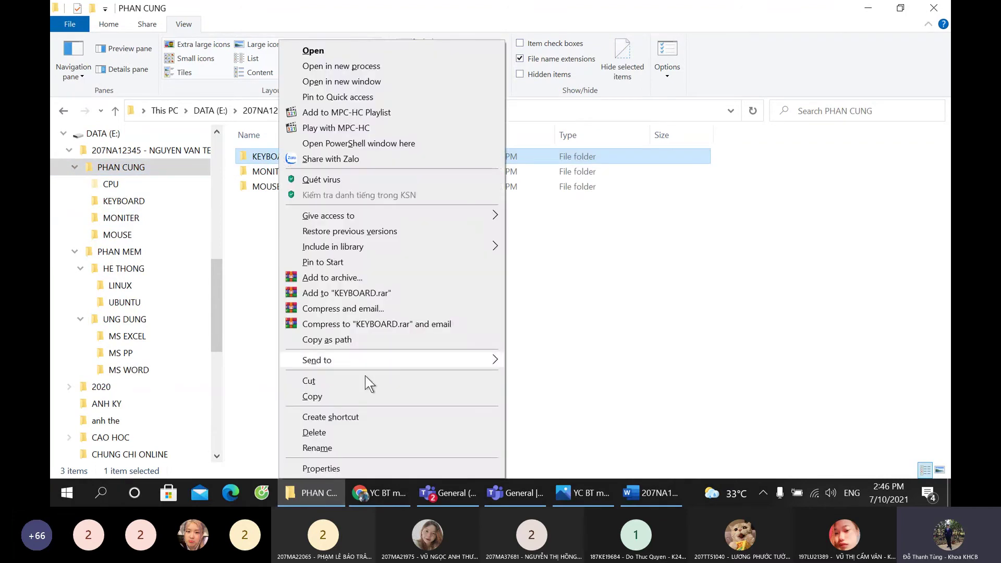
left_click(346, 467)
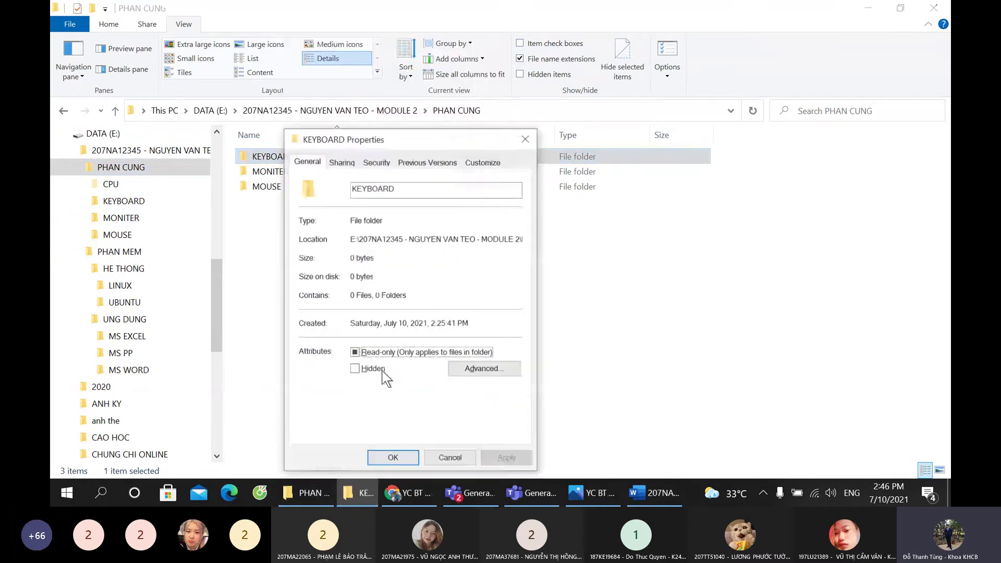
left_click(520, 138)
Step: Request deletion of the KEYBOARD folder, leaving the confirmation open, and return to Word
right_click(276, 159)
left_click(328, 431)
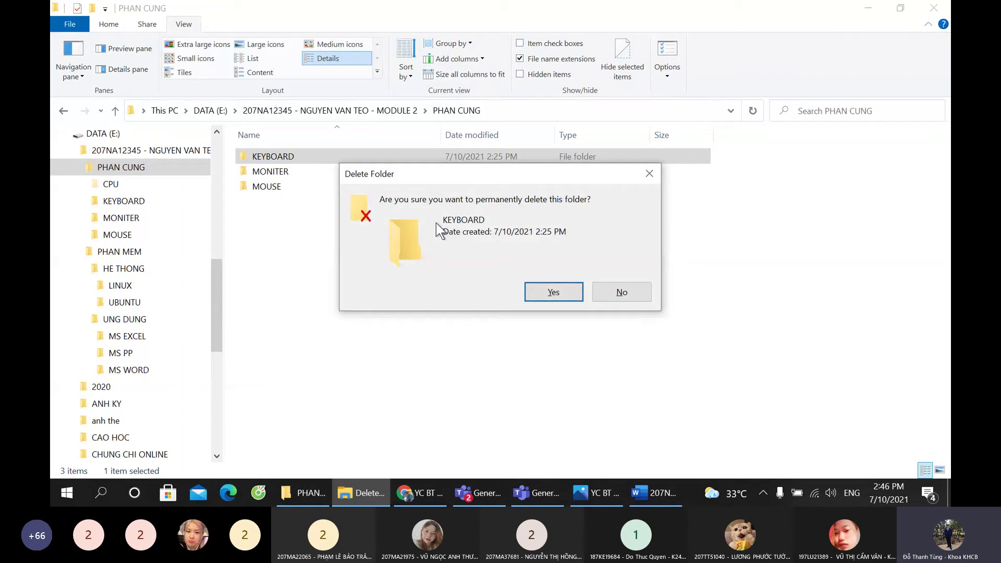
left_click(647, 492)
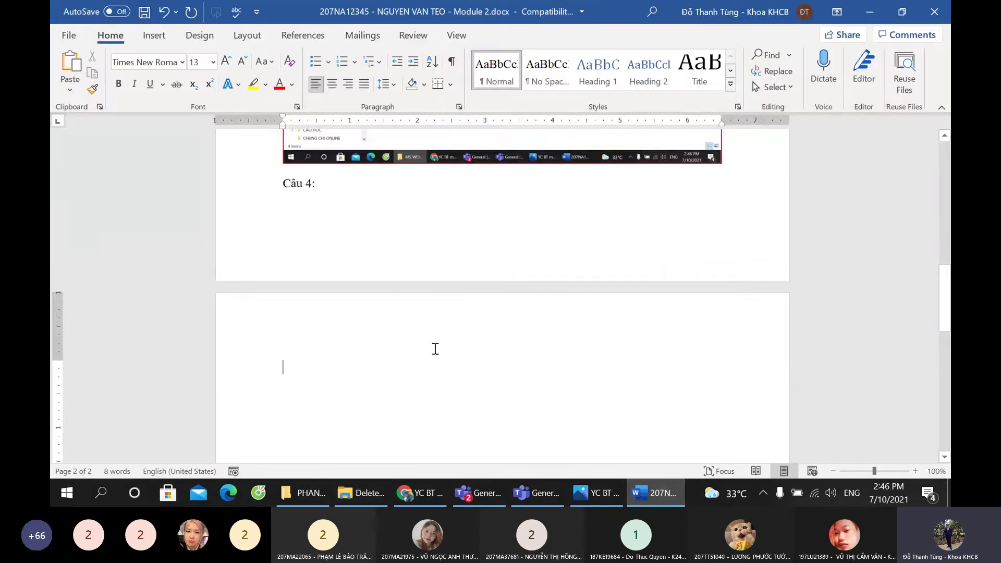
Step: Paste the delete-confirmation screenshot under Câu 4 and type 'Câu 5:' below it
key("ctrl+v")
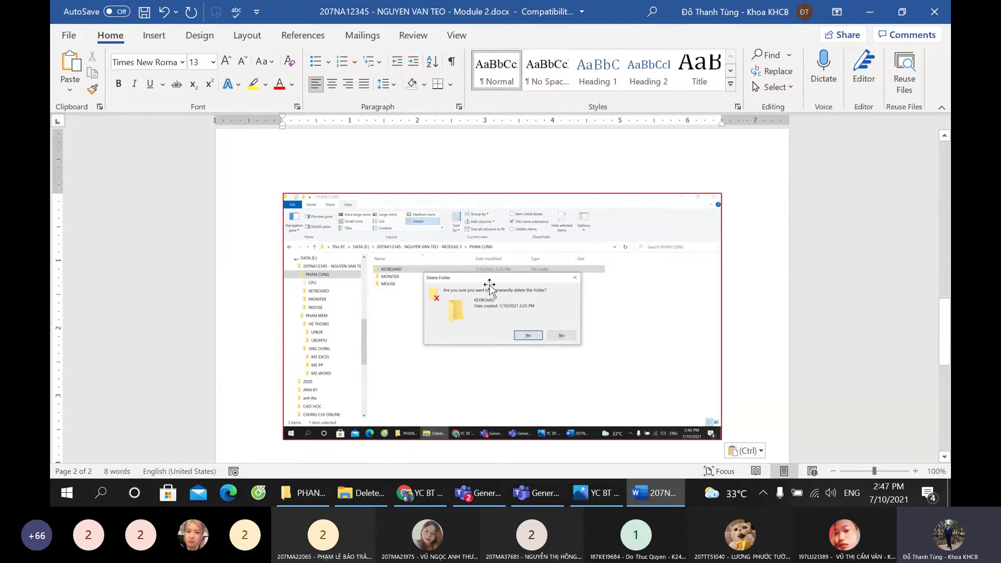
scroll(714, 357, "down", 5)
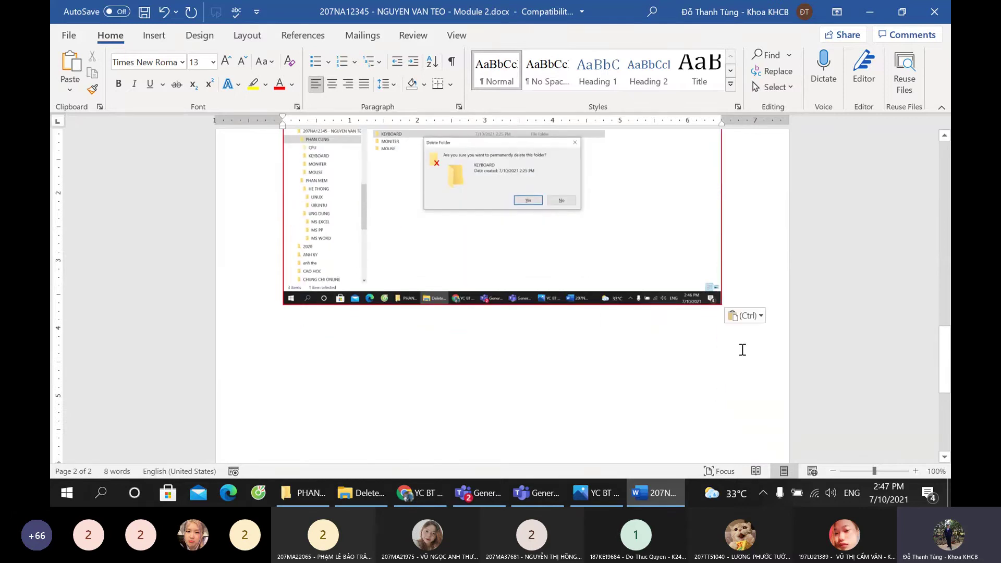
left_click(742, 349)
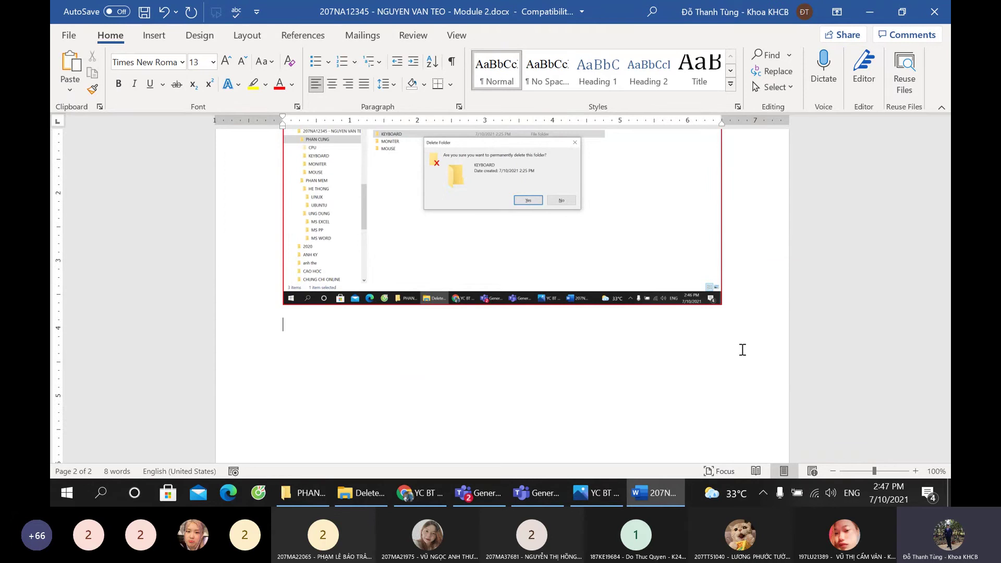
type("Câu 5")
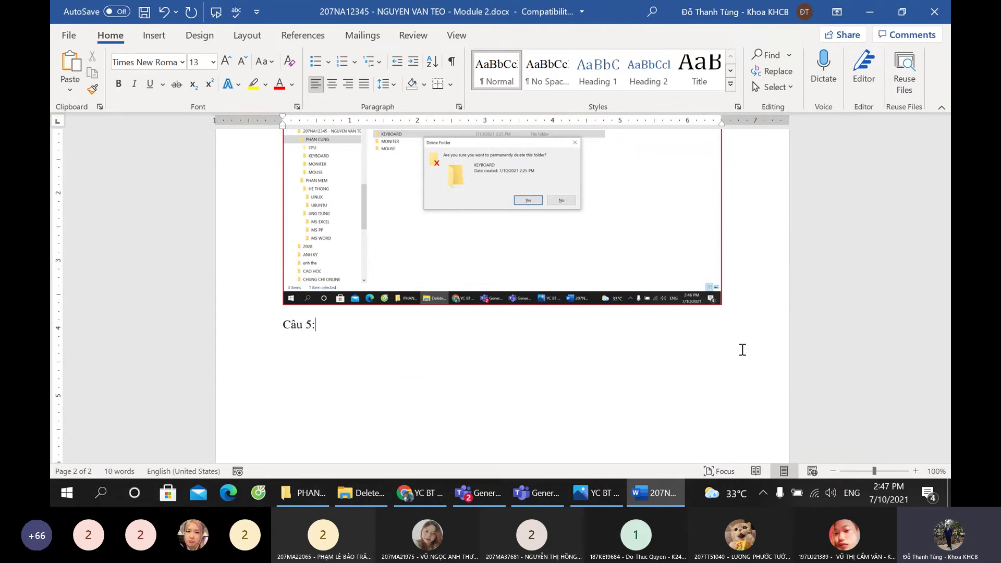
type(":")
Step: Copy the MS WORD folder screenshot from Câu 3 and paste it under Câu 5
scroll(711, 252, "up", 10)
scroll(476, 239, "up", 10)
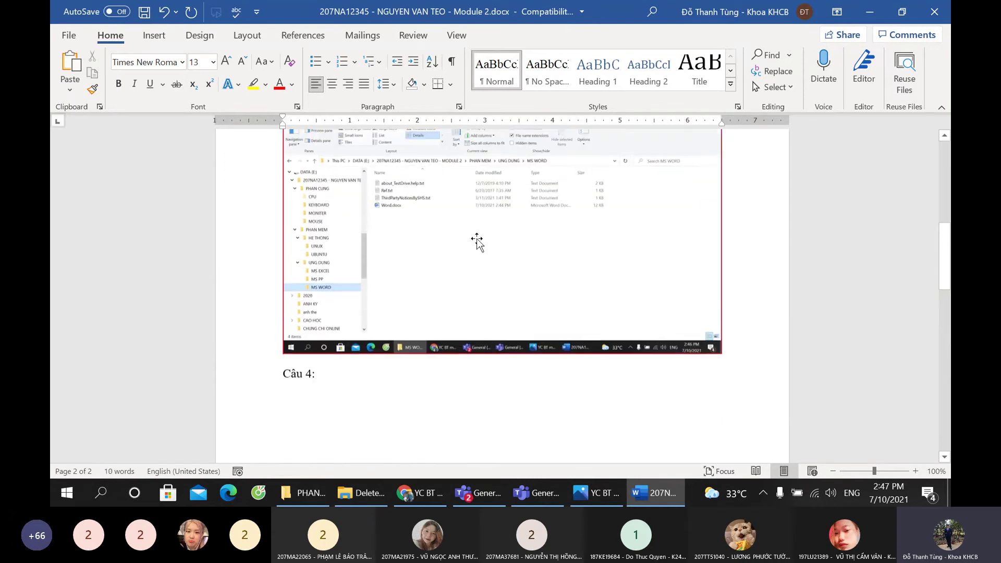
left_click(380, 268)
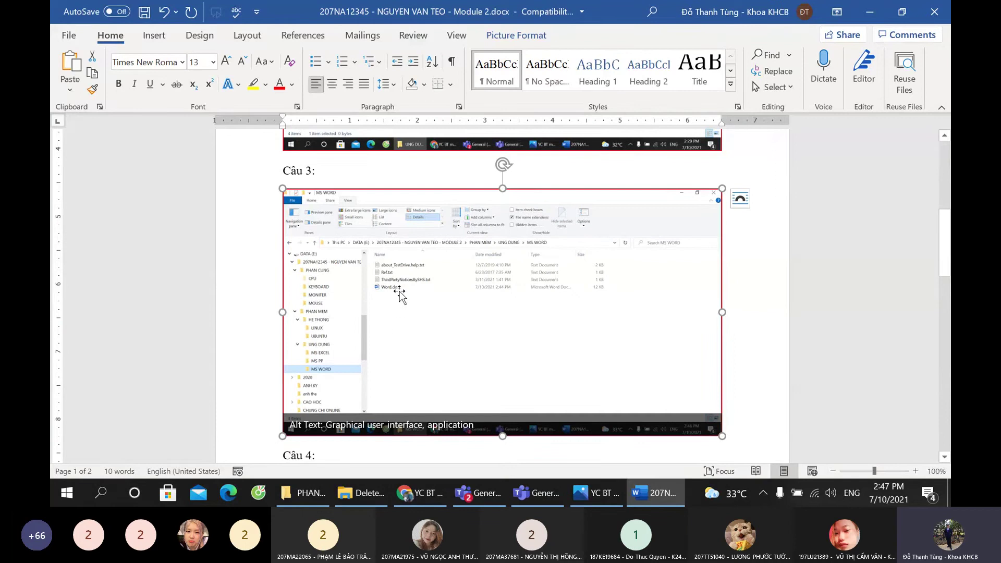
scroll(397, 285, "down", 20)
left_click(354, 312)
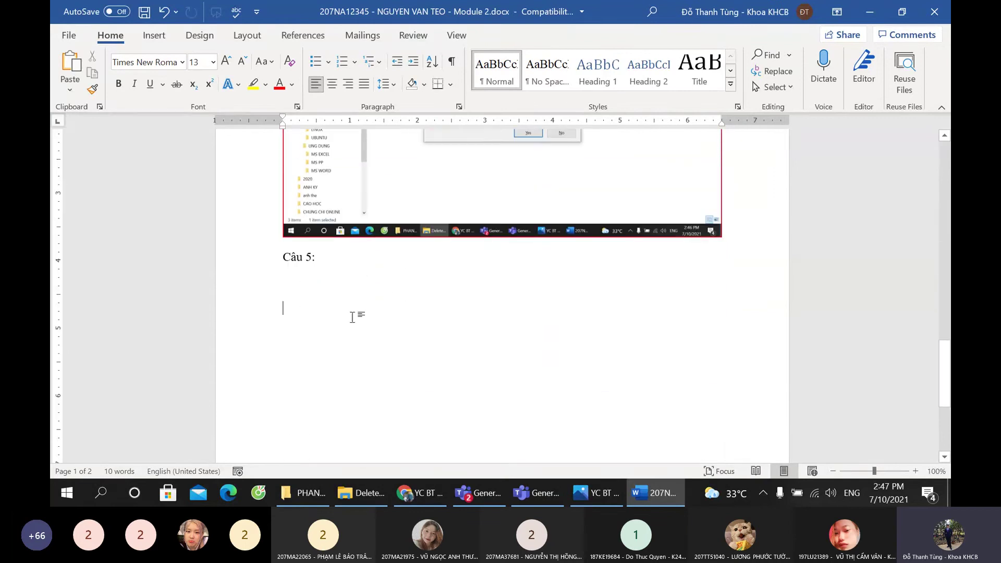
key("ctrl+v")
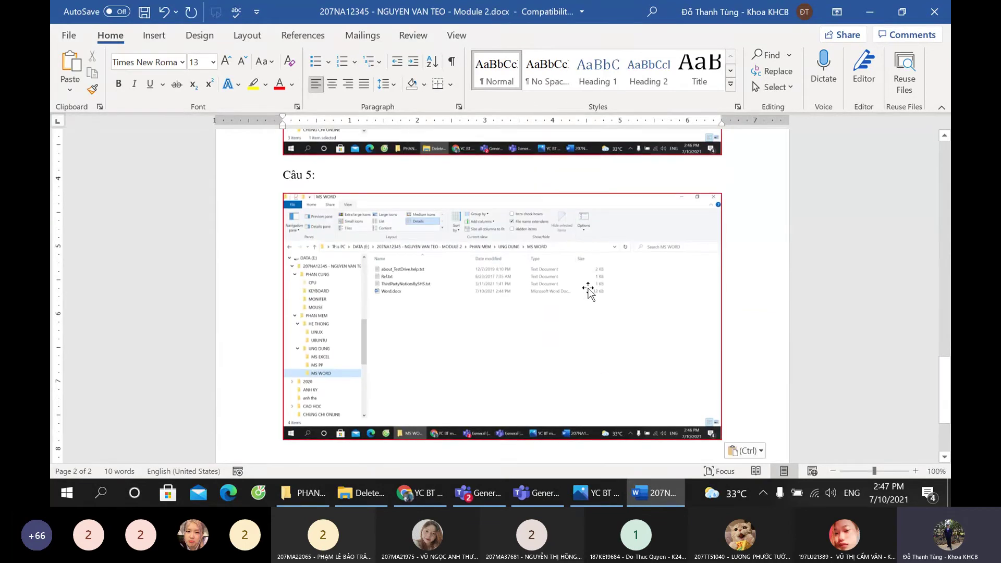
key("ctrl")
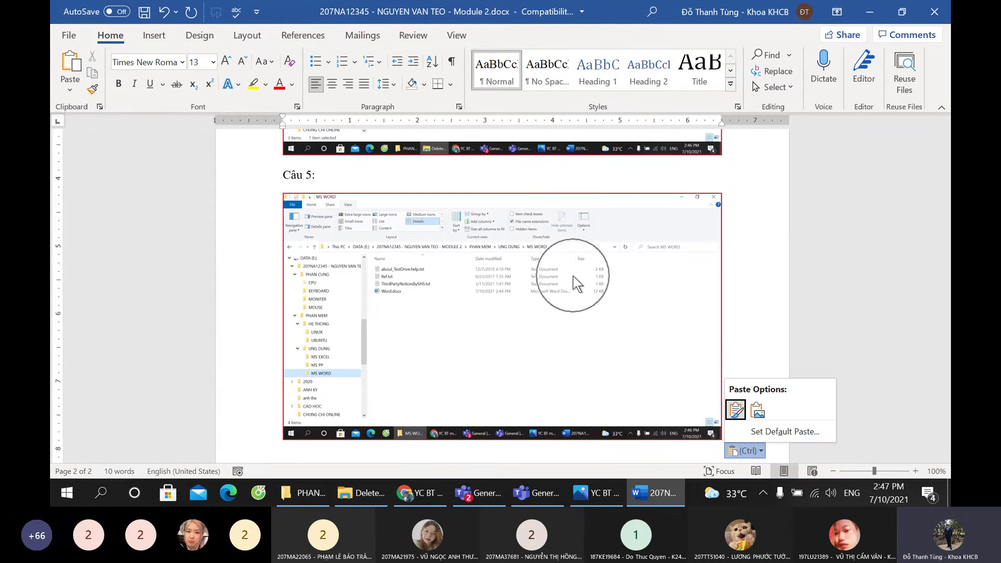
Step: Add a 'Câu 6:' heading below the screenshot and open the PHAN MEM folder in File Explorer
scroll(573, 276, "down", 3)
left_click(758, 298)
key("Return")
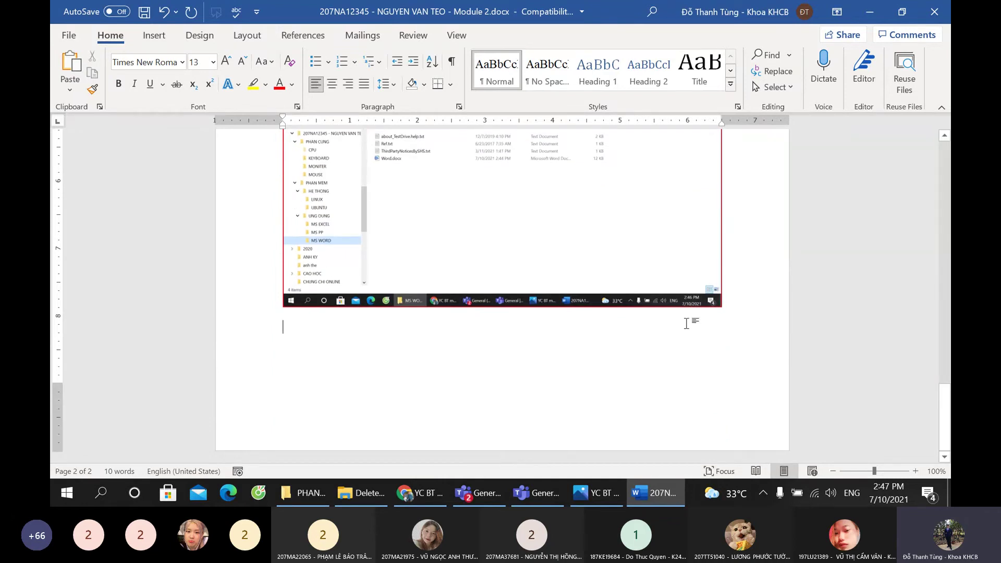
type("Câu")
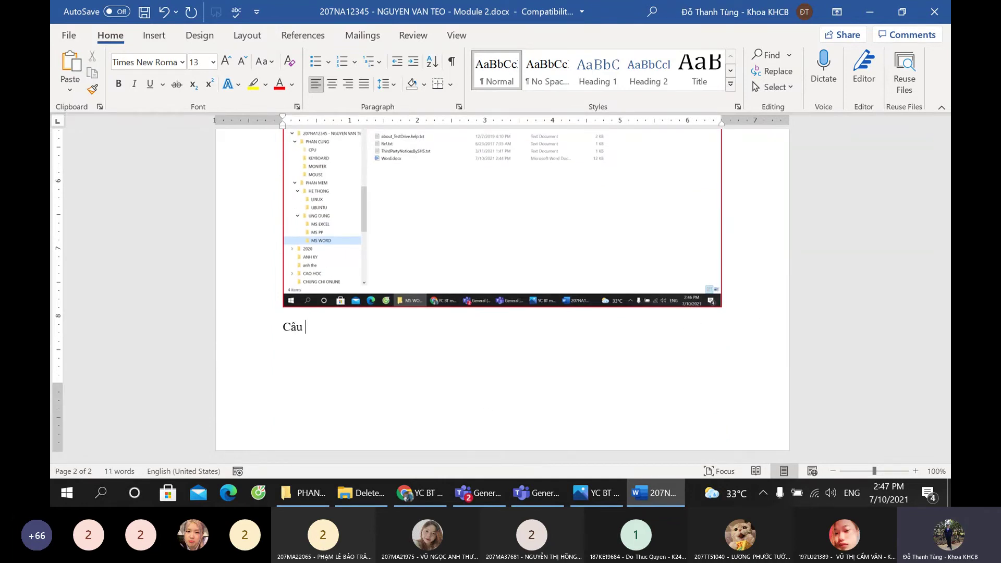
type(" 6:")
key("Return")
left_click(307, 495)
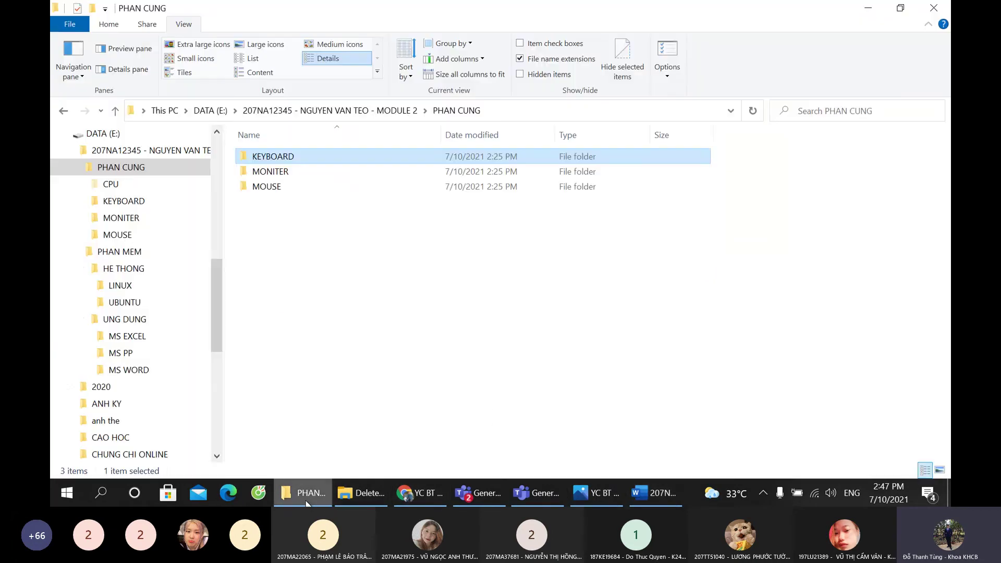
left_click(130, 252)
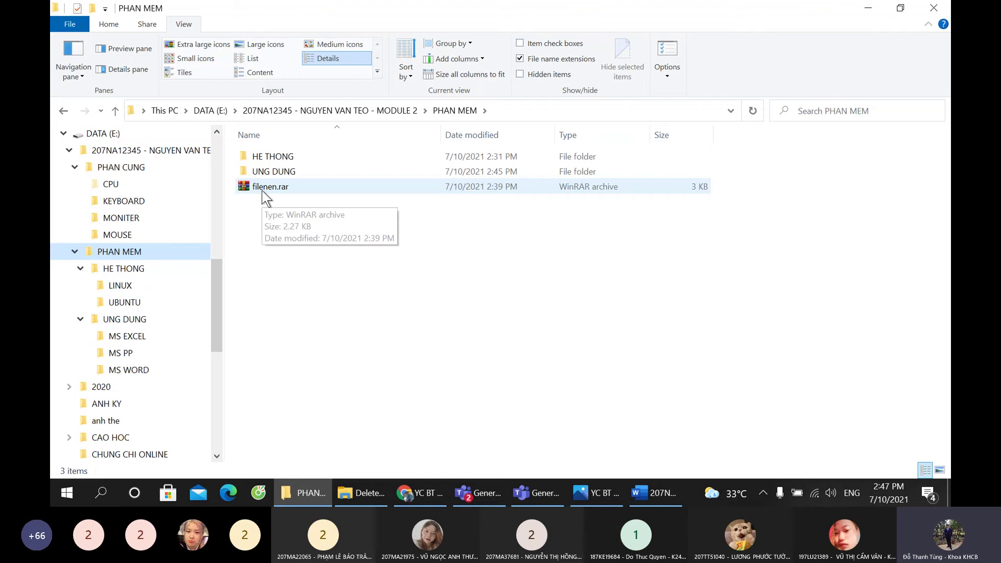
Step: Paste the PHAN MEM folder screenshot under Câu 6 and type 'Câu 7 và' below it
left_click(654, 493)
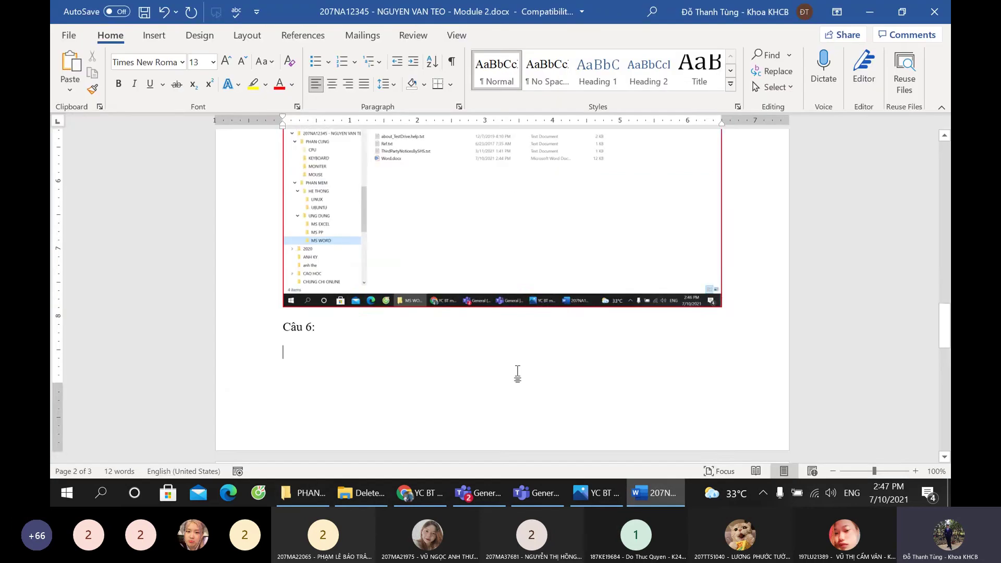
key("ctrl+v")
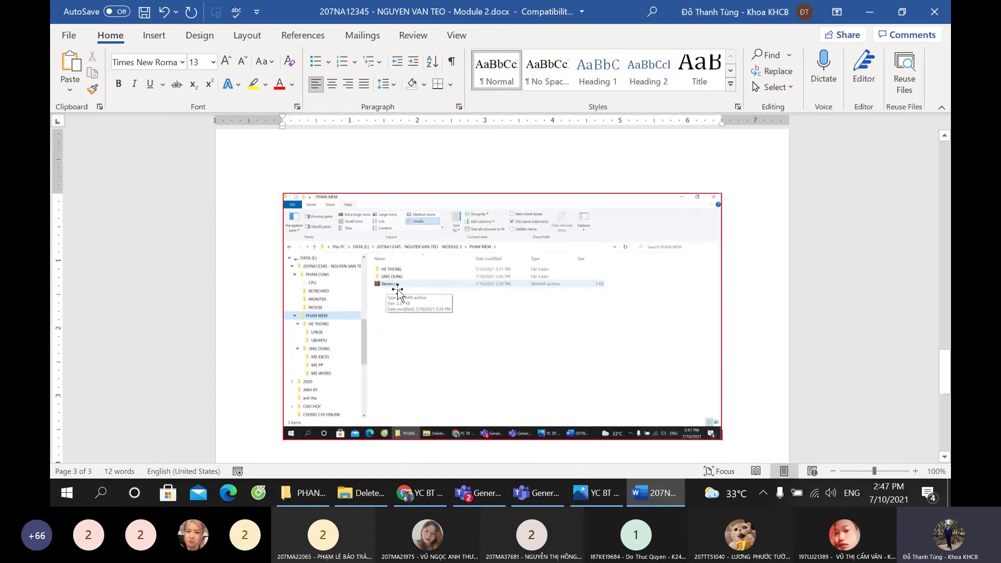
scroll(780, 349, "down", 4)
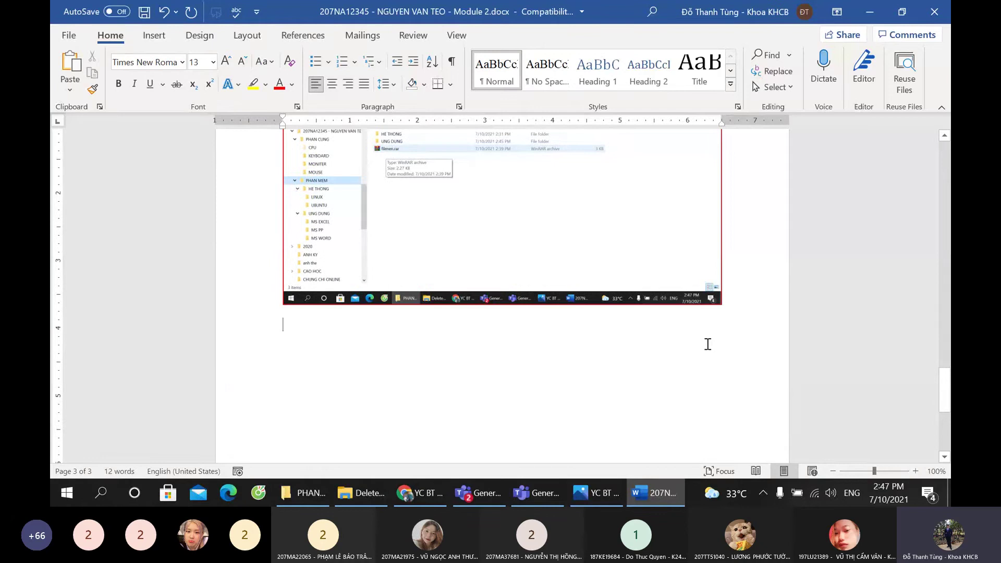
type("Câu")
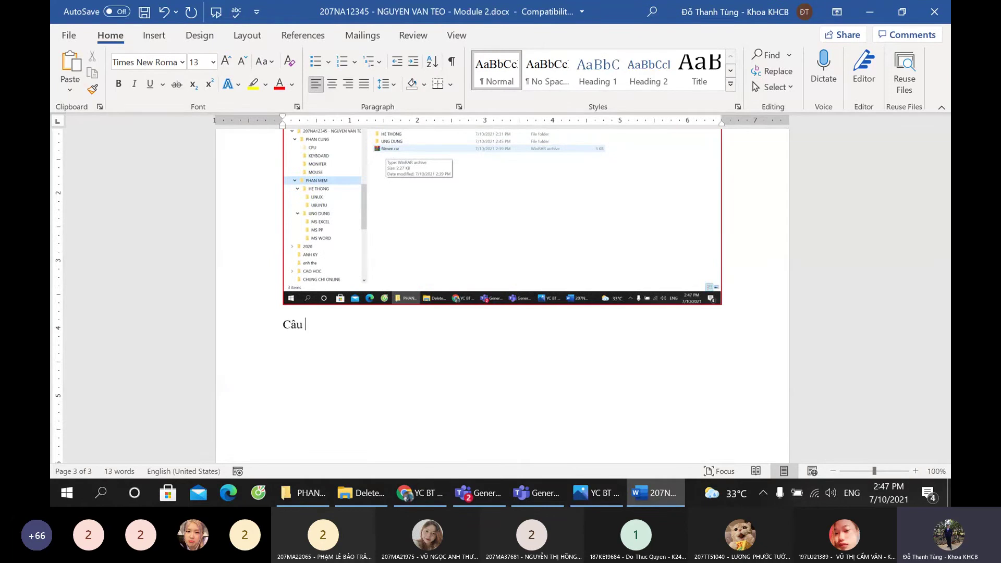
type(" 7 và 8:")
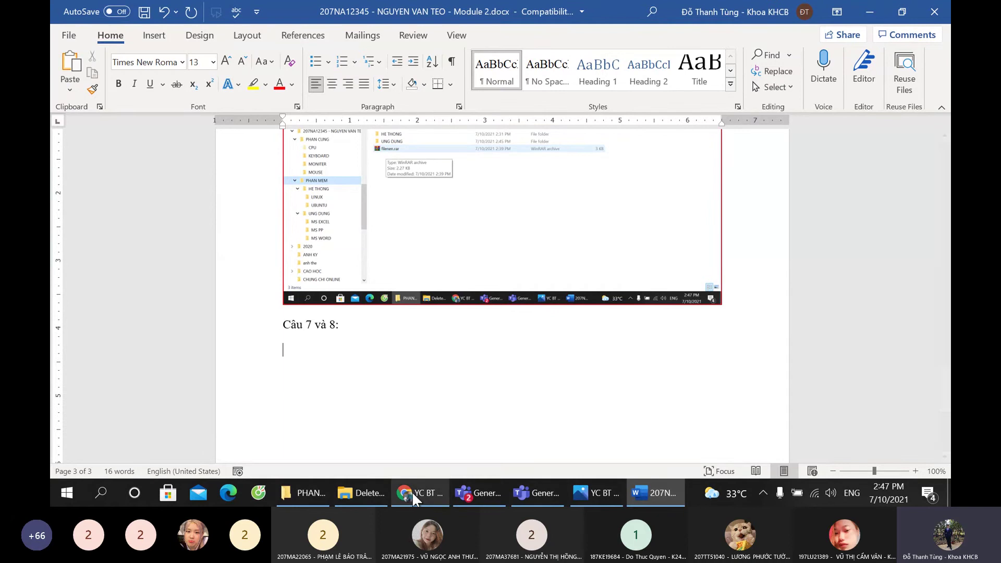
Step: Cancel deleting the KEYBOARD folder and open UNG DUNG > MS WORD
left_click(307, 494)
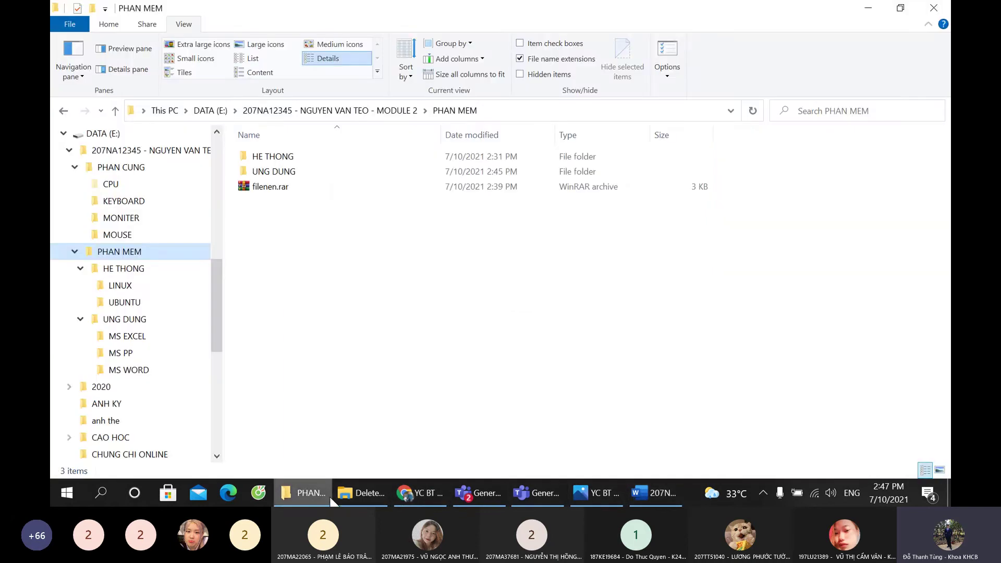
left_click(341, 493)
left_click(595, 301)
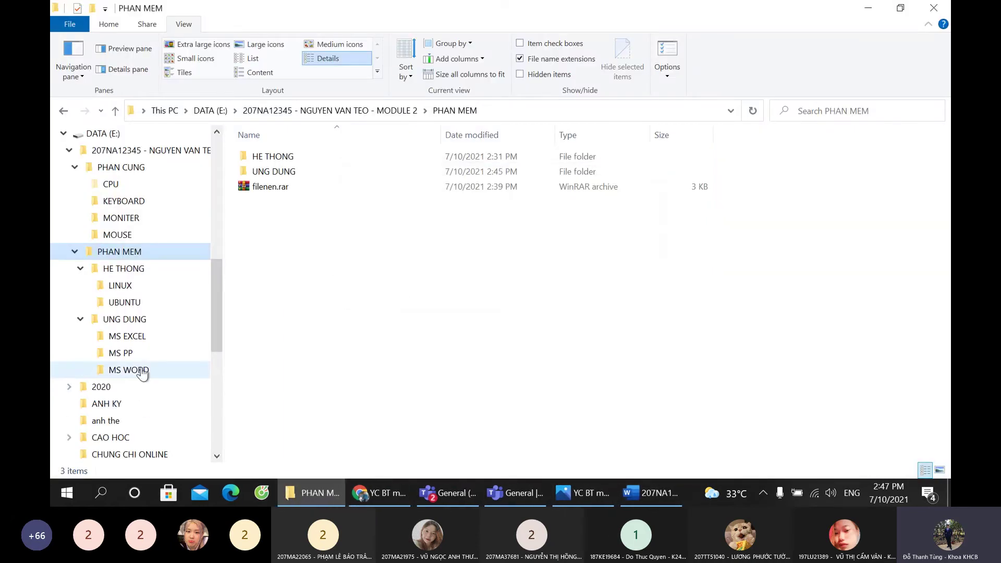
left_click(159, 317)
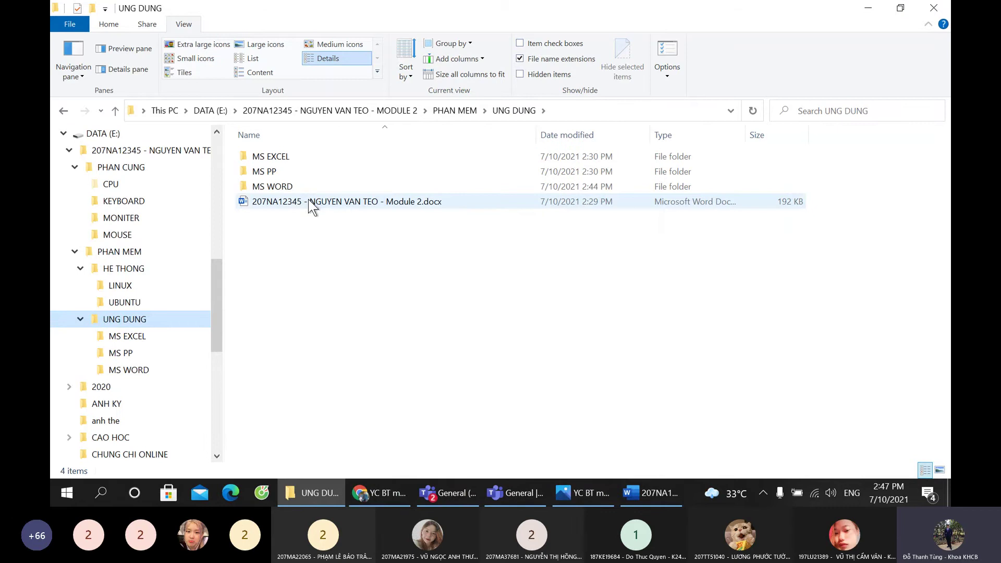
left_click(288, 188)
double_click(288, 189)
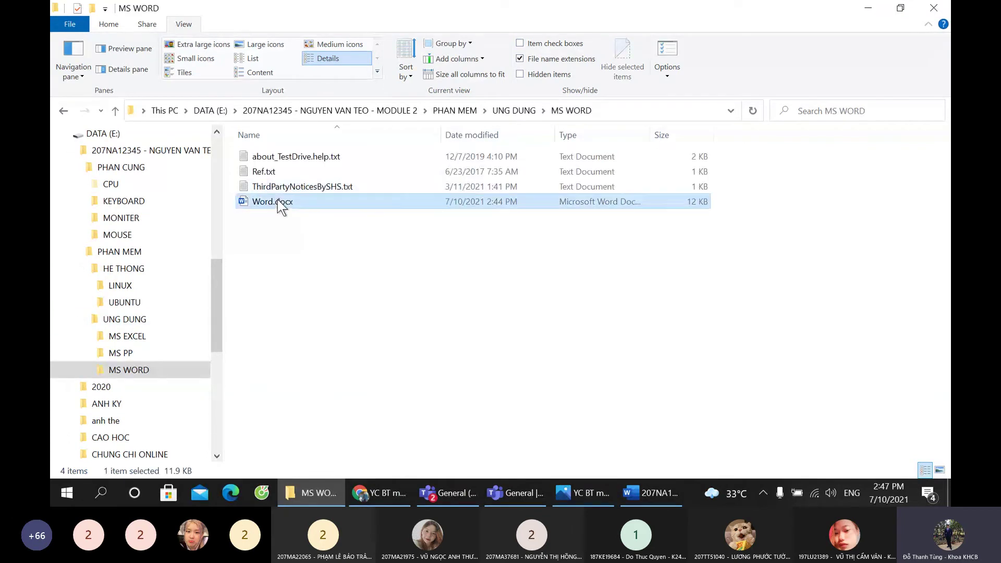
Step: Close Word.docx's read-only window and uncheck Read-only in its Properties
double_click(281, 202)
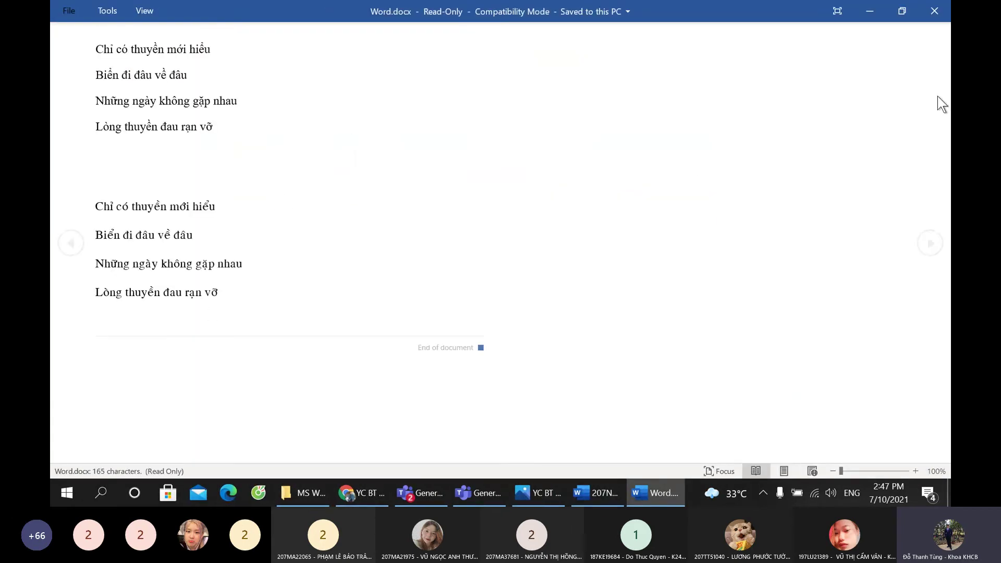
left_click(934, 10)
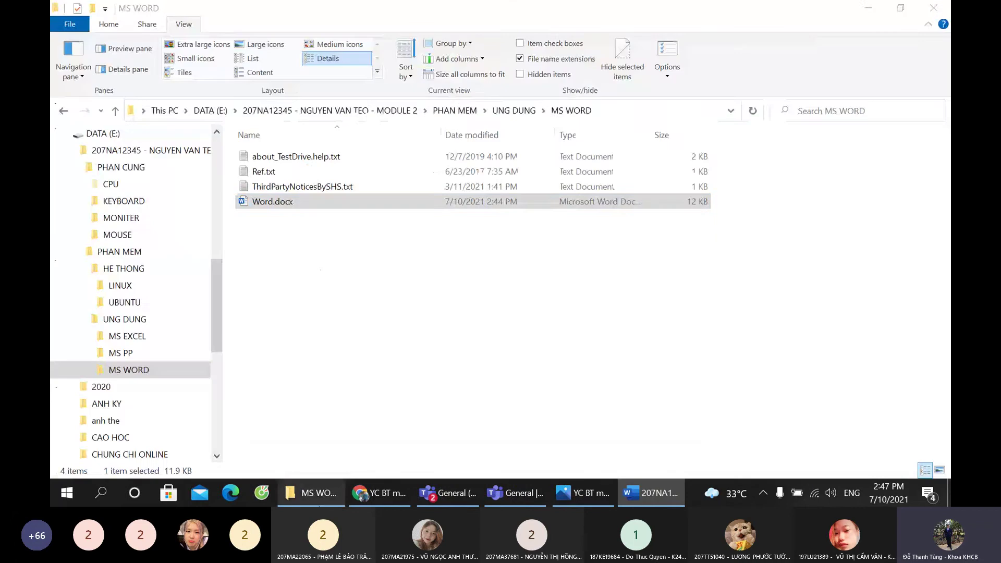
right_click(276, 203)
left_click(334, 473)
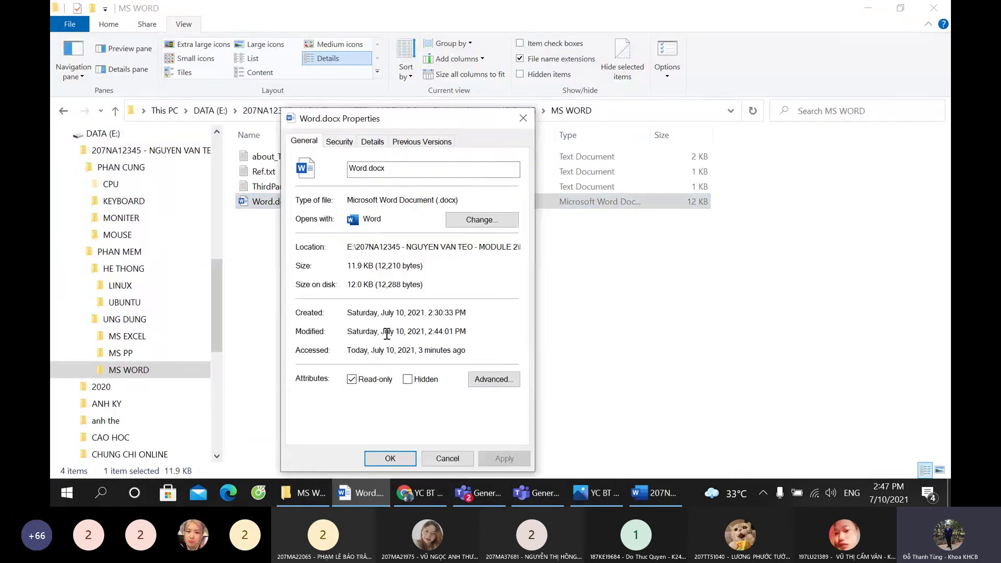
left_click(372, 379)
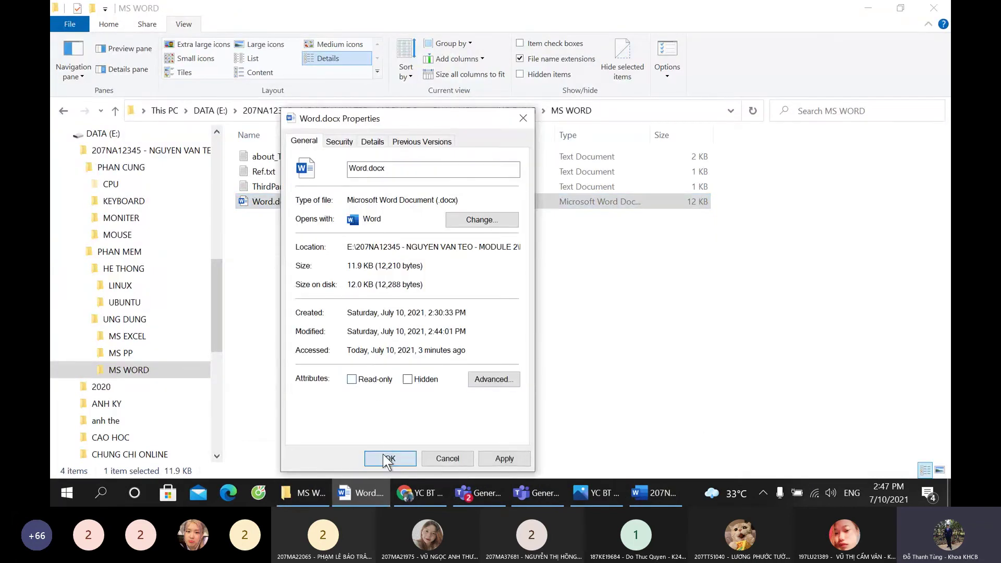
left_click(388, 459)
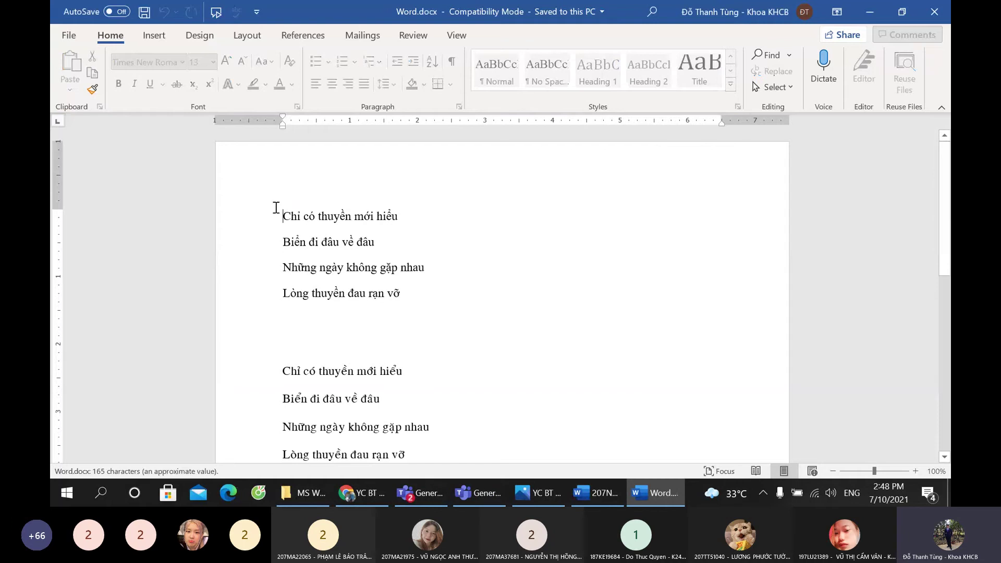
scroll(359, 384, "down", 1)
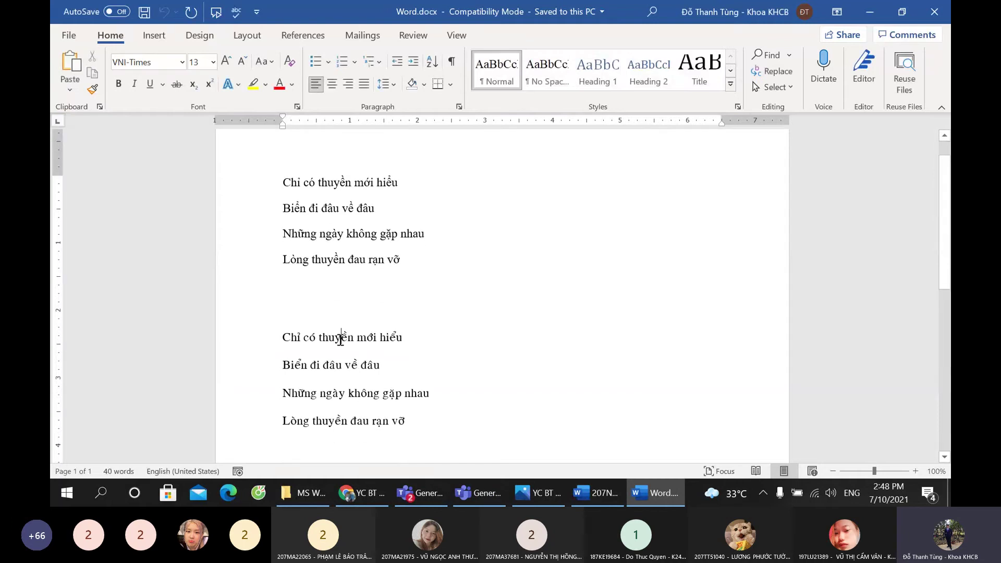
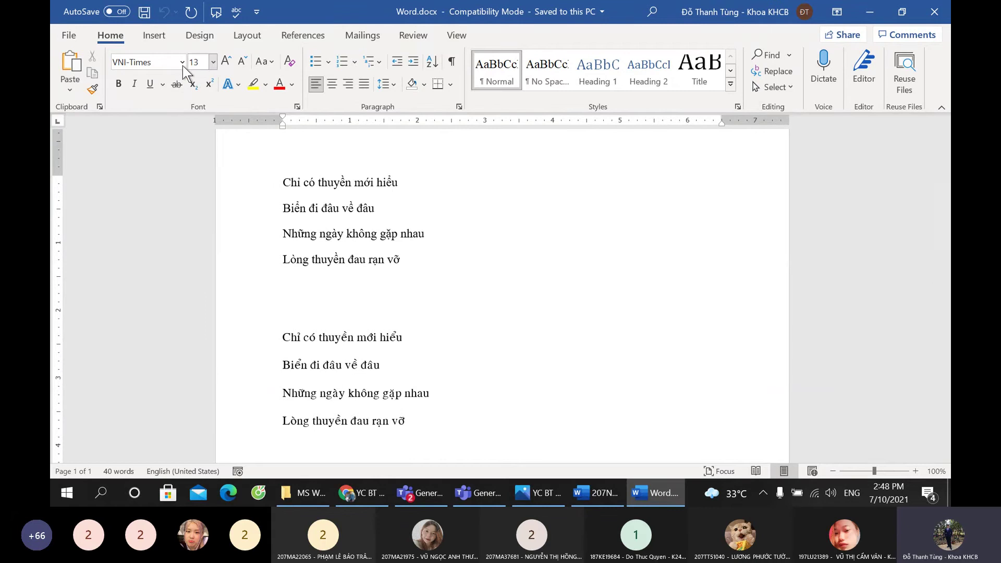
Step: Check the stanza fonts and select the whole second stanza on the sheet
left_click(350, 197)
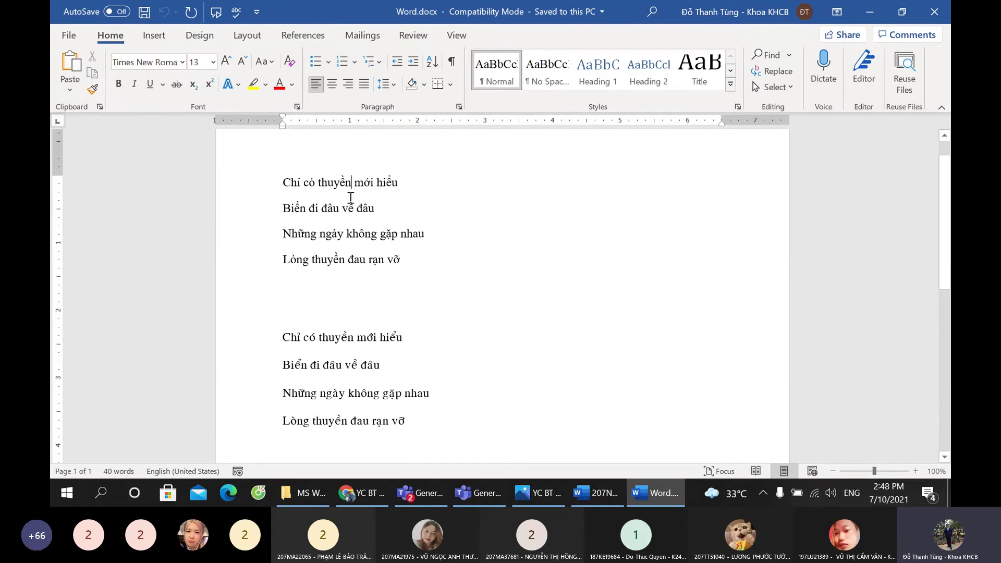
left_click(344, 340)
left_click_drag(282, 337, 409, 421)
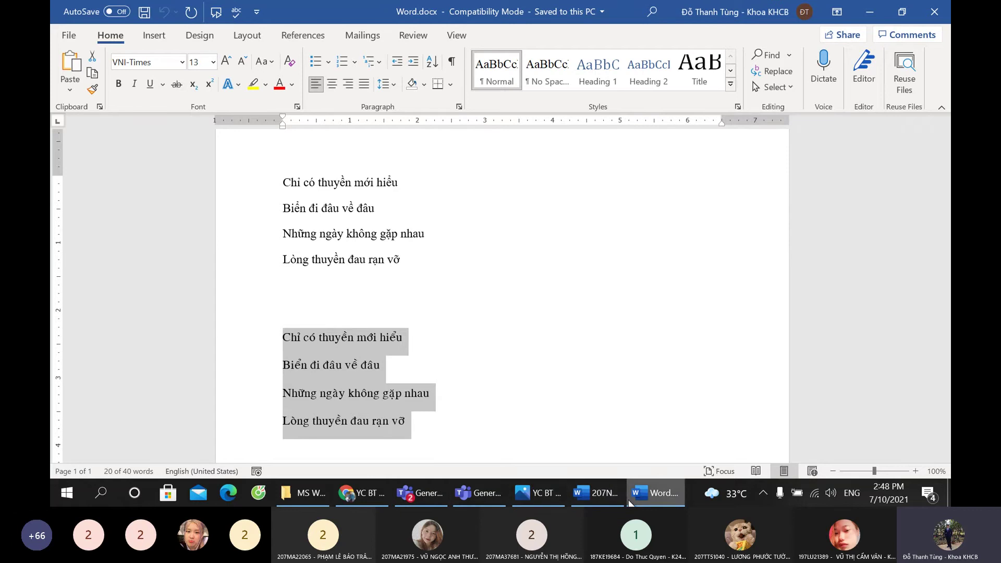
Step: Paste the stanza screenshot under Câu 7 và 8 and type 'Câu 9:' below it
left_click(600, 494)
key("ctrl+v")
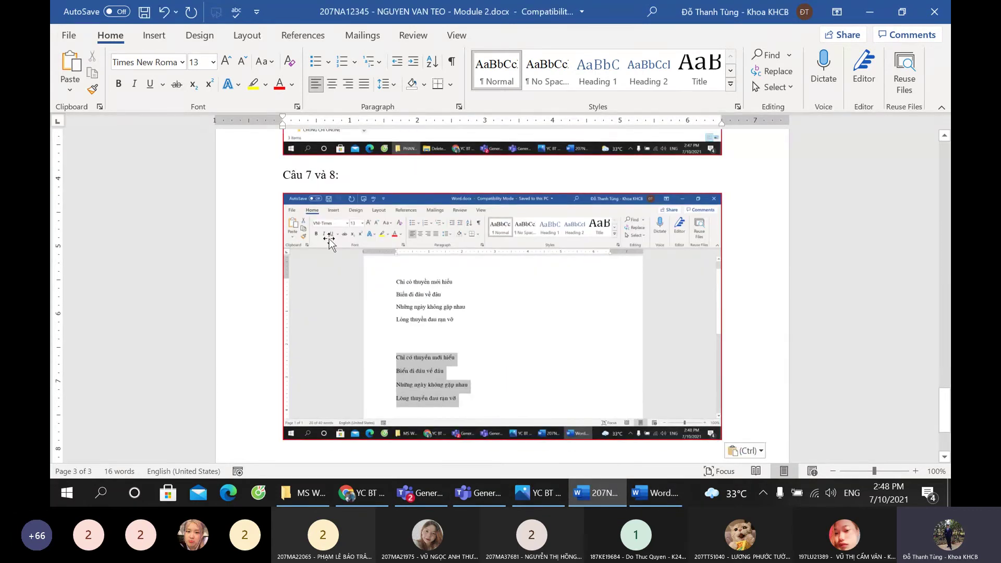
scroll(699, 396, "down", 3)
left_click(764, 317)
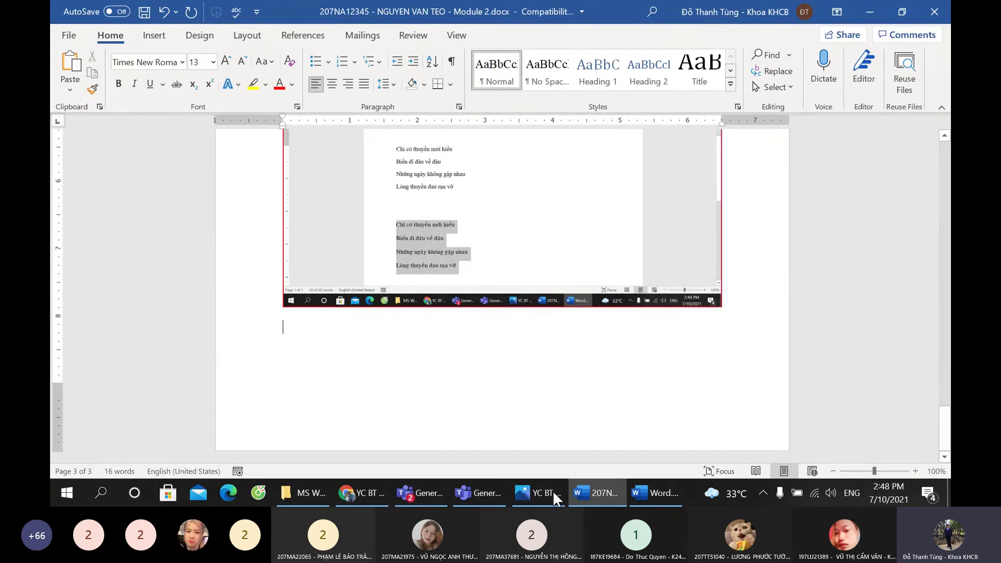
left_click(348, 490)
left_click(348, 490)
type("Câu 9")
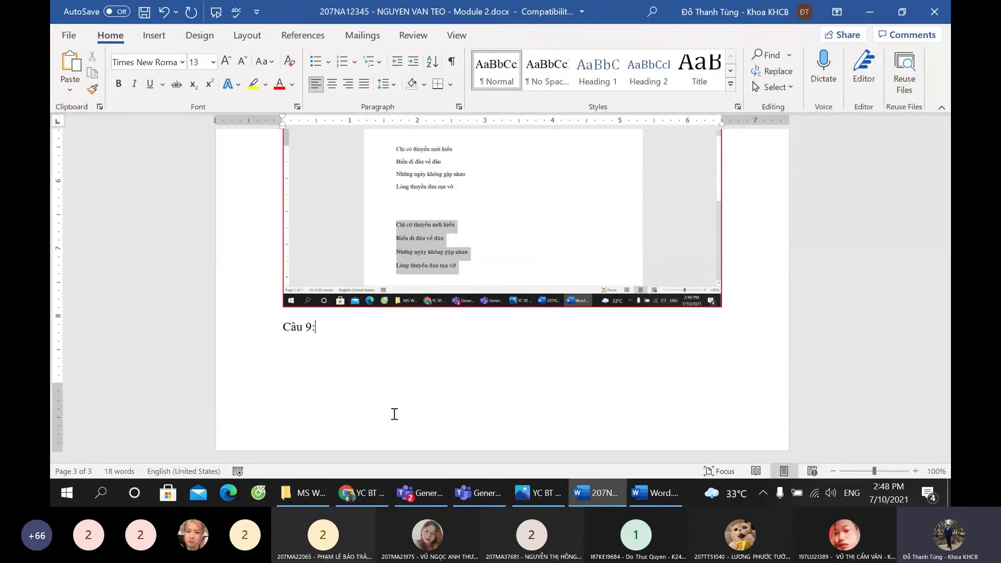
type(":")
left_click(365, 492)
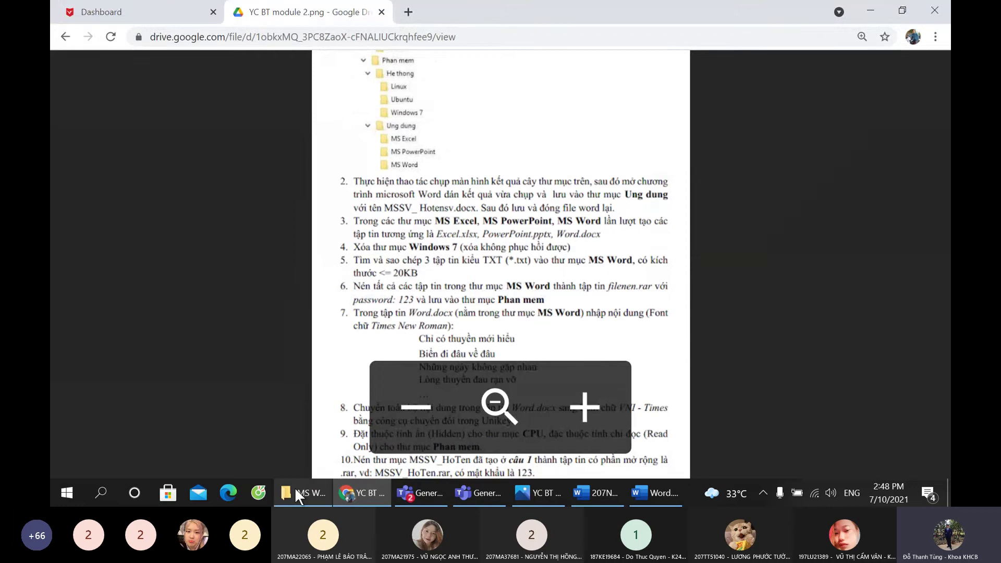
Step: In PHAN CUNG, open KEYBOARD's Properties and toggle its Hidden and Read-only attributes
left_click(295, 489)
scroll(130, 232, "up", 1)
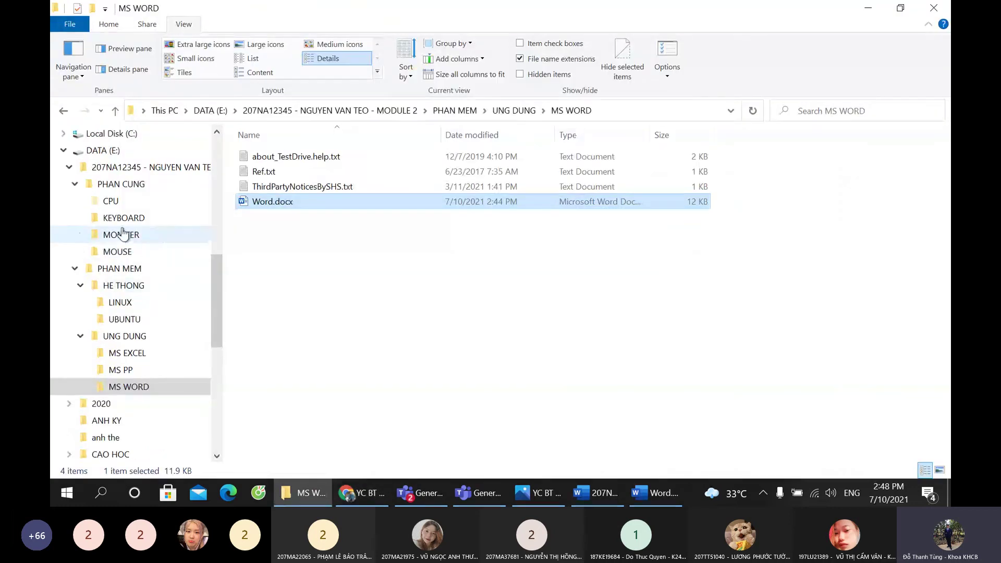
left_click(122, 185)
right_click(265, 156)
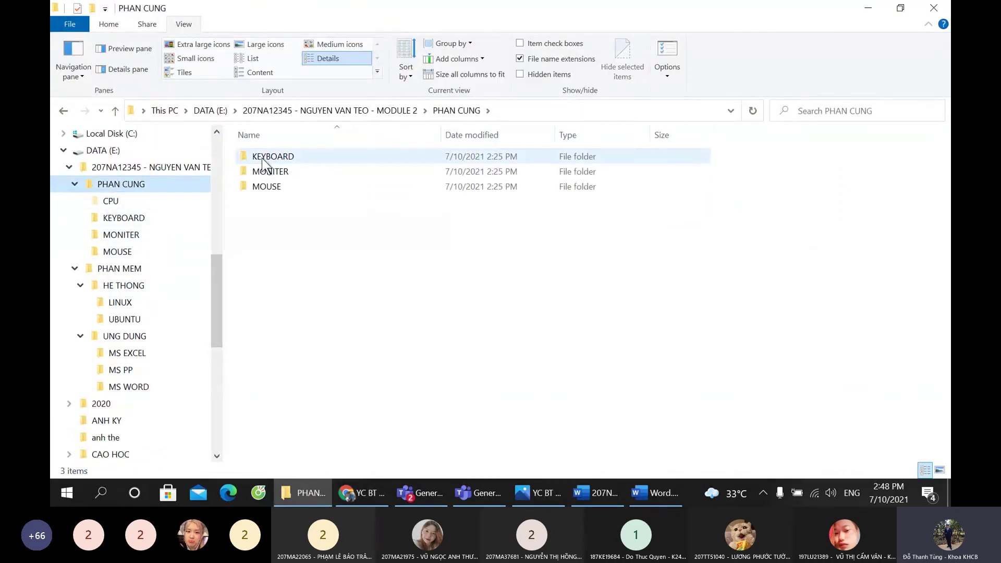
left_click(346, 466)
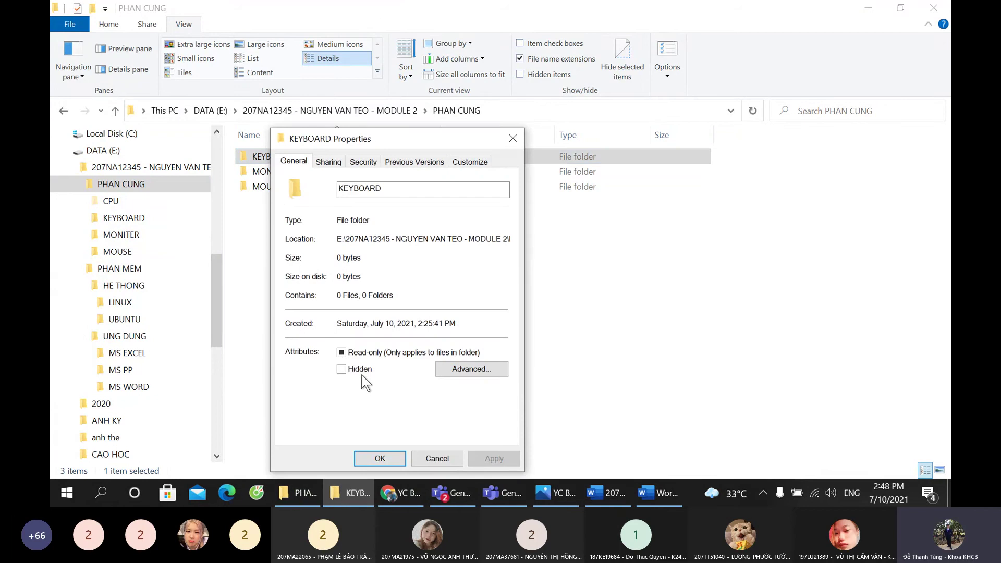
left_click(362, 371)
left_click(359, 367)
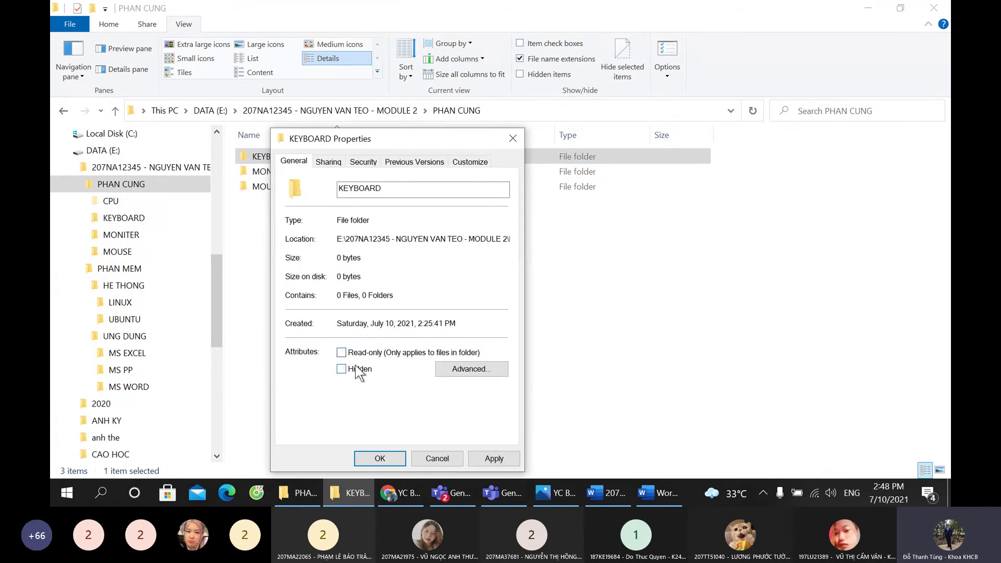
left_click(357, 354)
Step: Paste the KEYBOARD Properties screenshot below Câu 9 and type the 'Aan' label
left_click(655, 491)
scroll(477, 401, "down", 2)
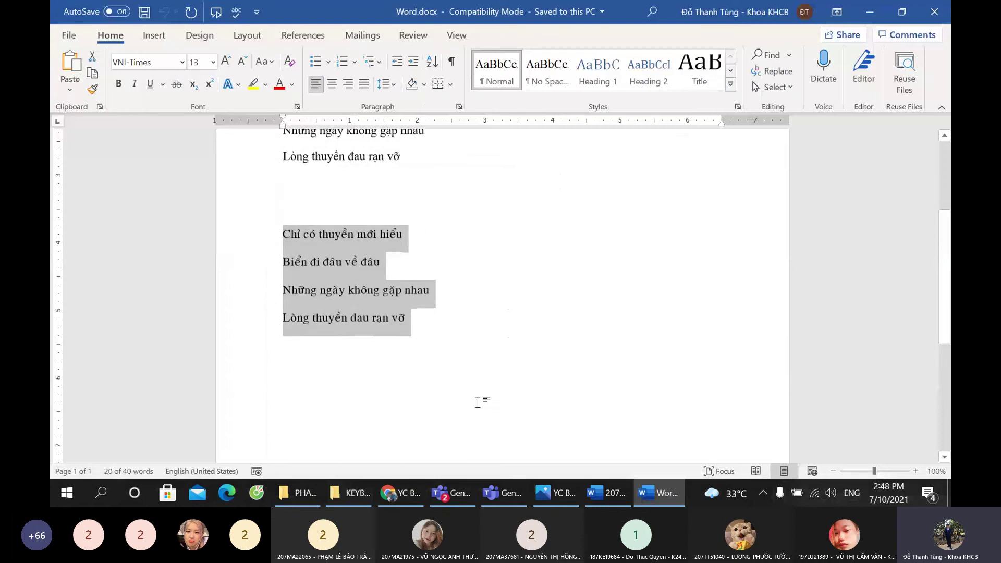
scroll(478, 401, "down", 3)
left_click(608, 493)
key("ctrl+v")
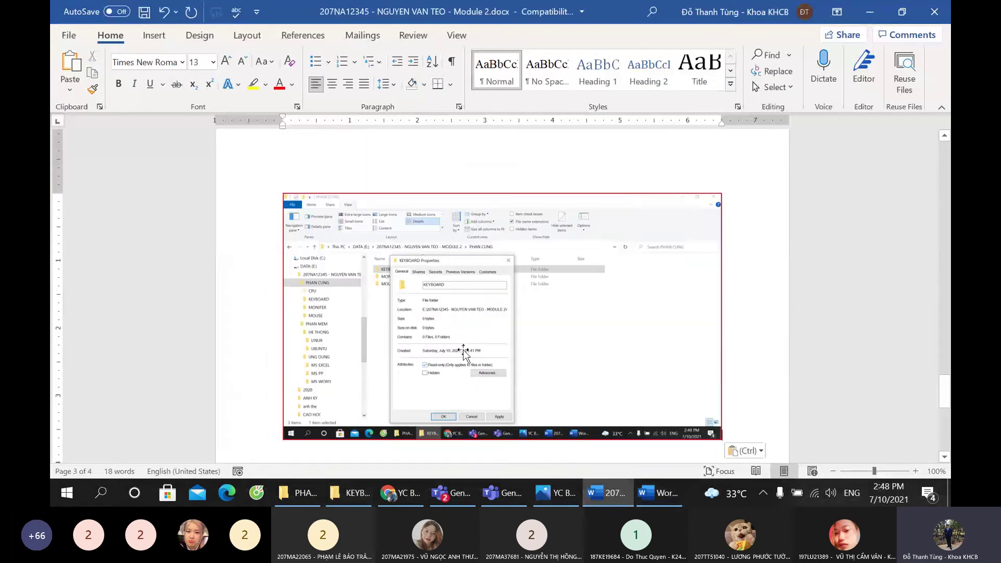
scroll(574, 375, "down", 2)
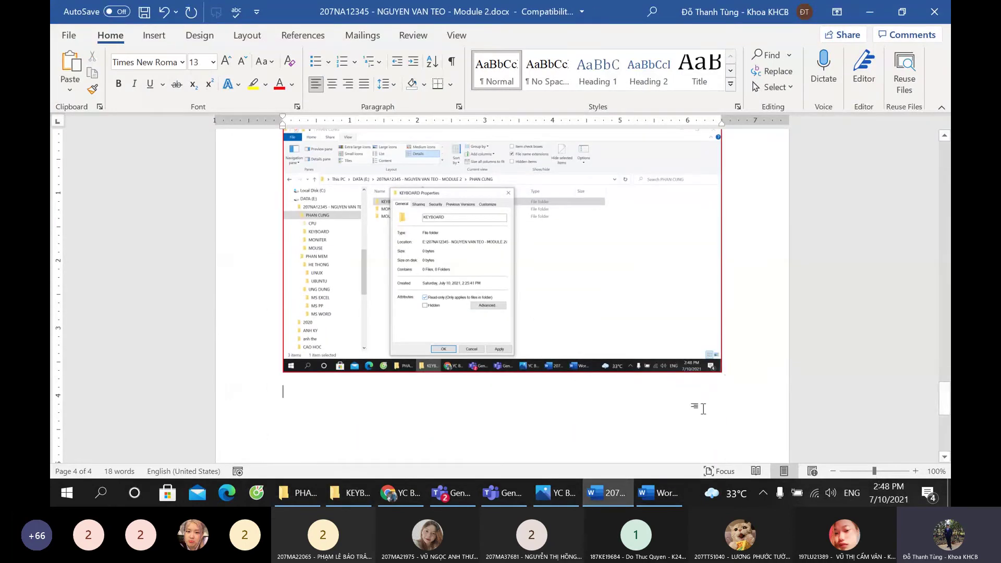
type("A")
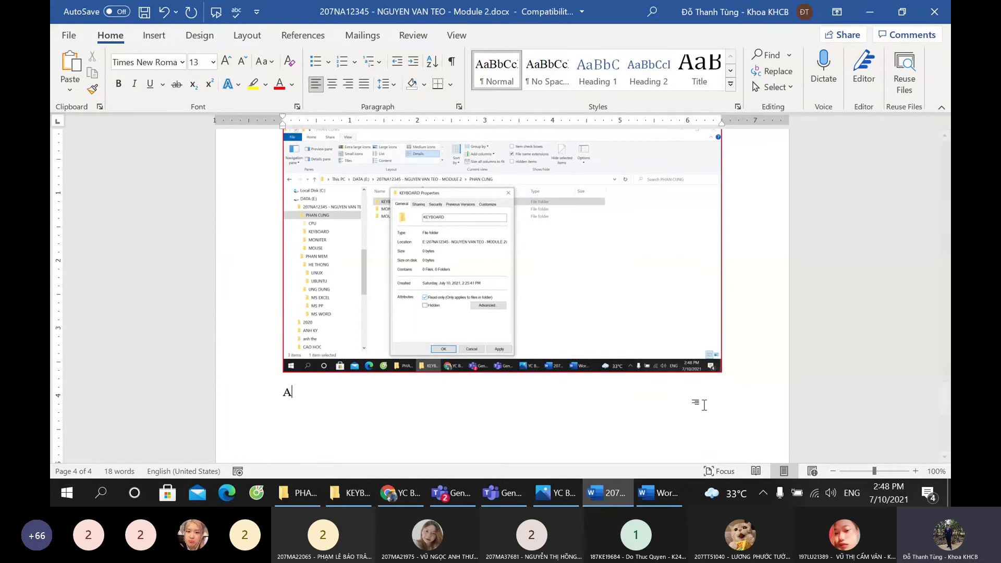
type("an")
key("alt+Tab")
Step: Clear KEYBOARD's Read-only attribute and close its Properties dialog
left_click(342, 353)
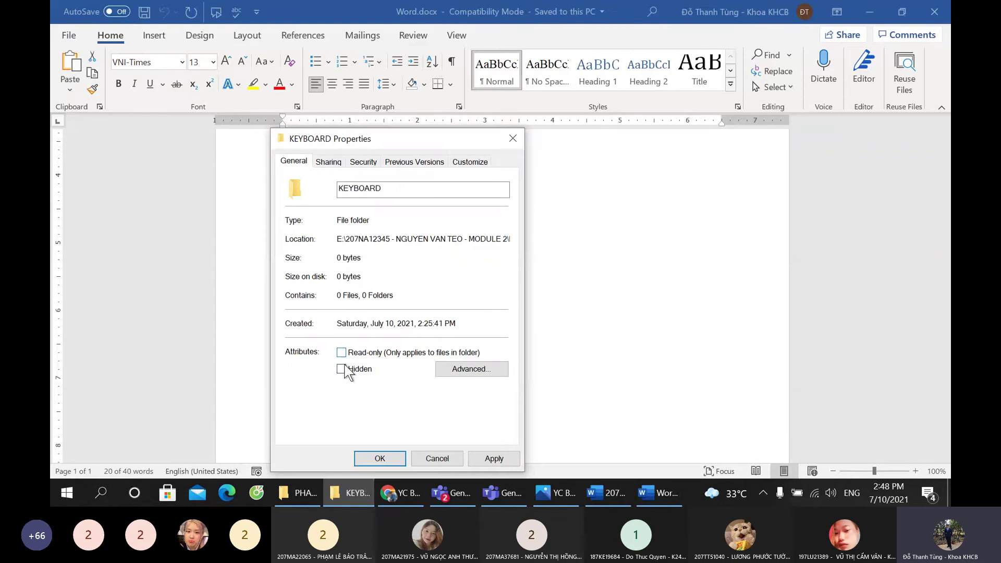
left_click(452, 456)
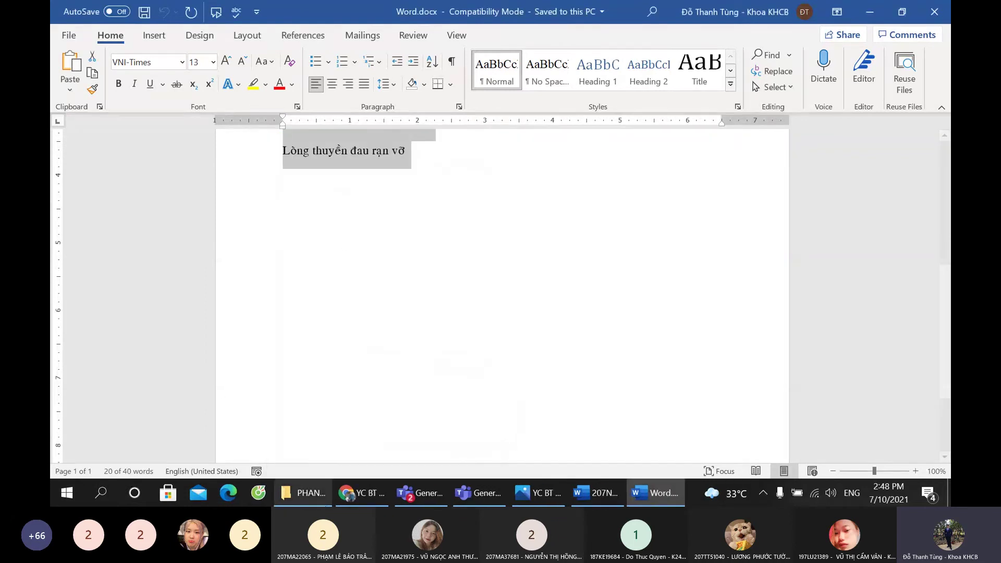
key("alt+Tab")
Step: Reveal the CPU folder via hidden items, then set its Hidden attribute in Properties
right_click(117, 206)
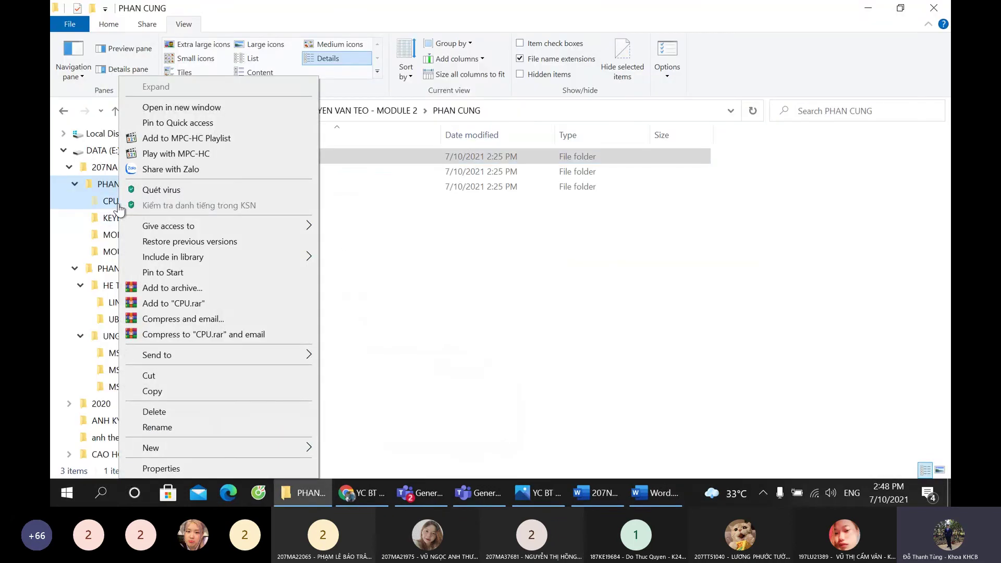
left_click(340, 359)
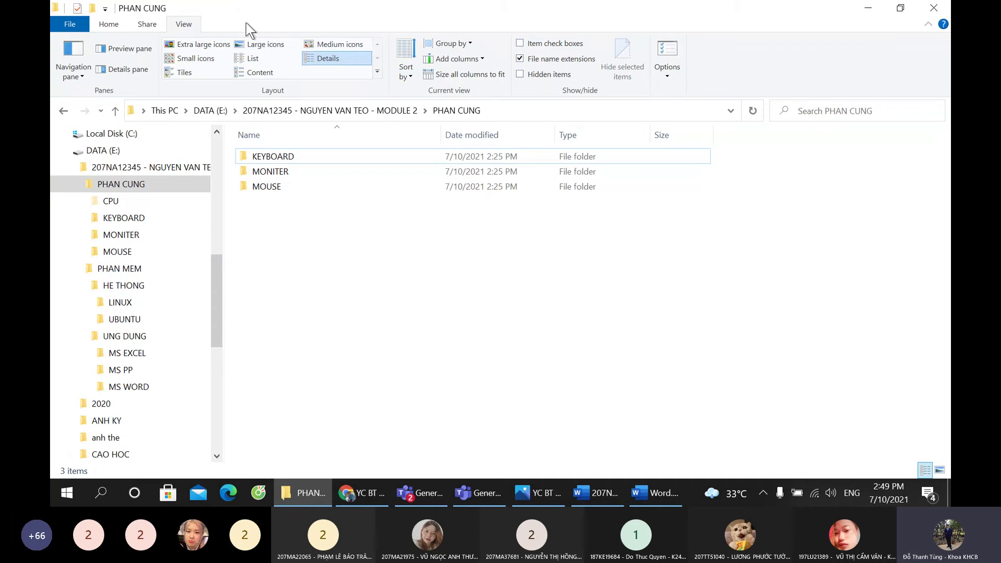
left_click(523, 74)
right_click(283, 153)
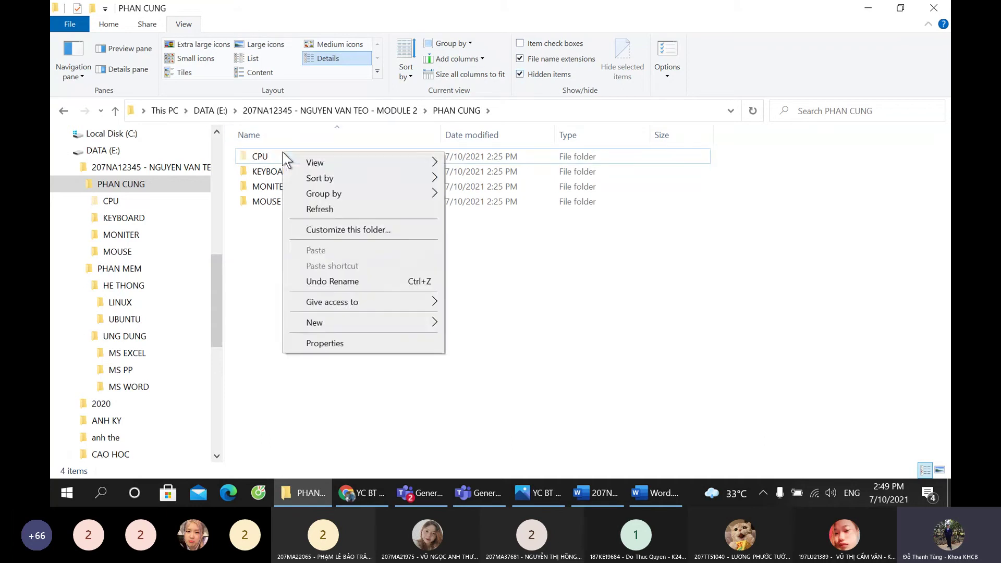
left_click(259, 157)
right_click(259, 156)
left_click(313, 468)
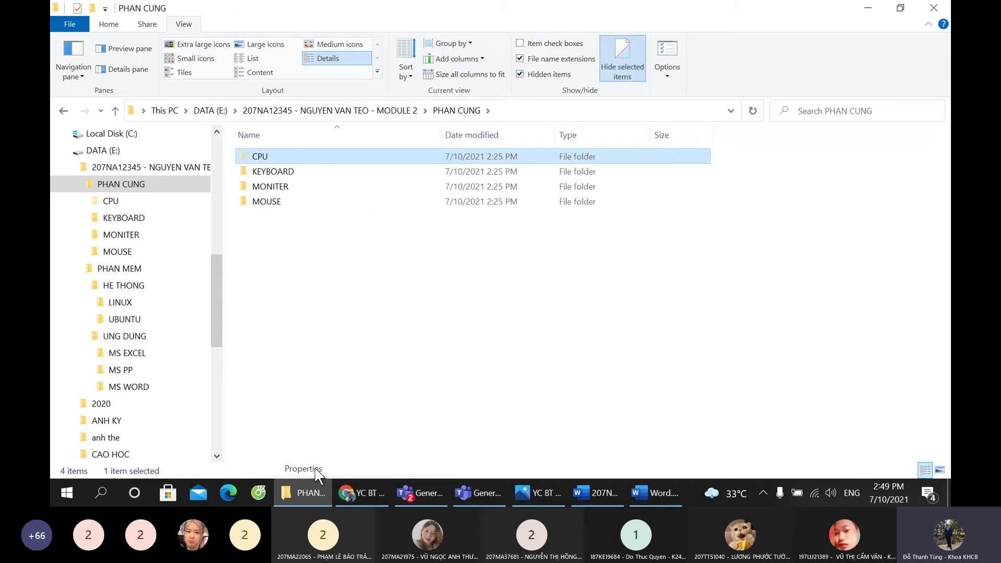
left_click(363, 368)
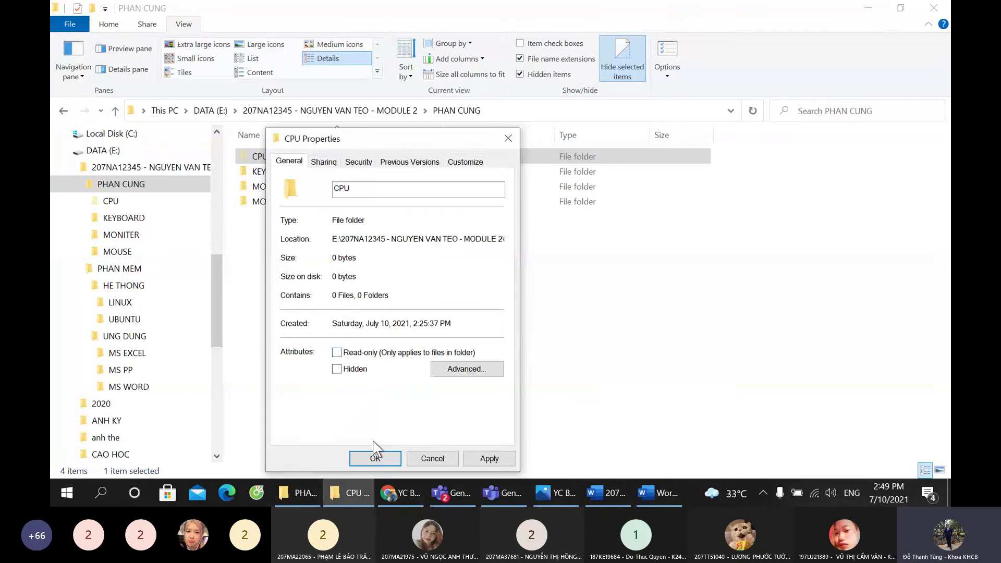
left_click(374, 454)
left_click(535, 78)
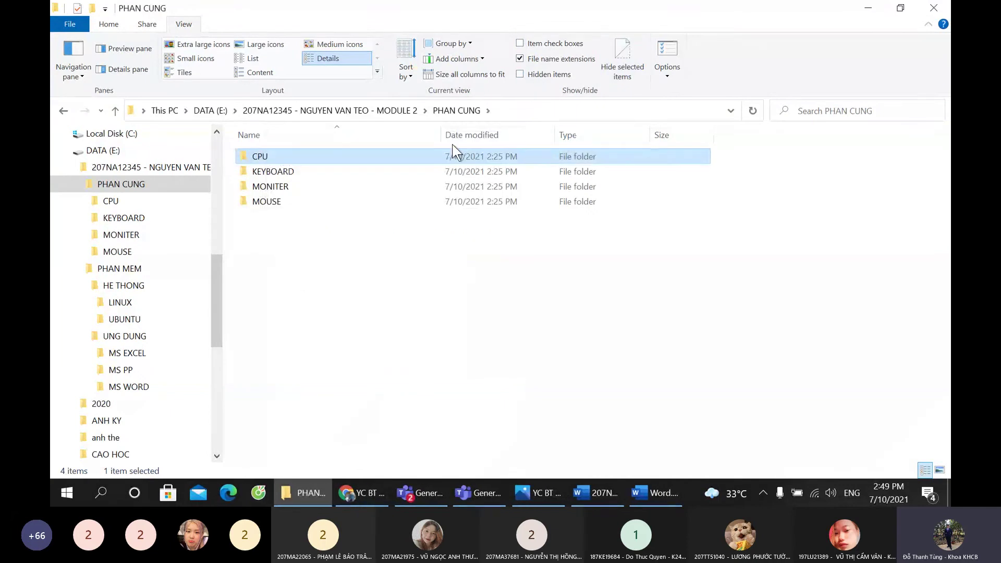
right_click(259, 157)
left_click(295, 468)
left_click(350, 369)
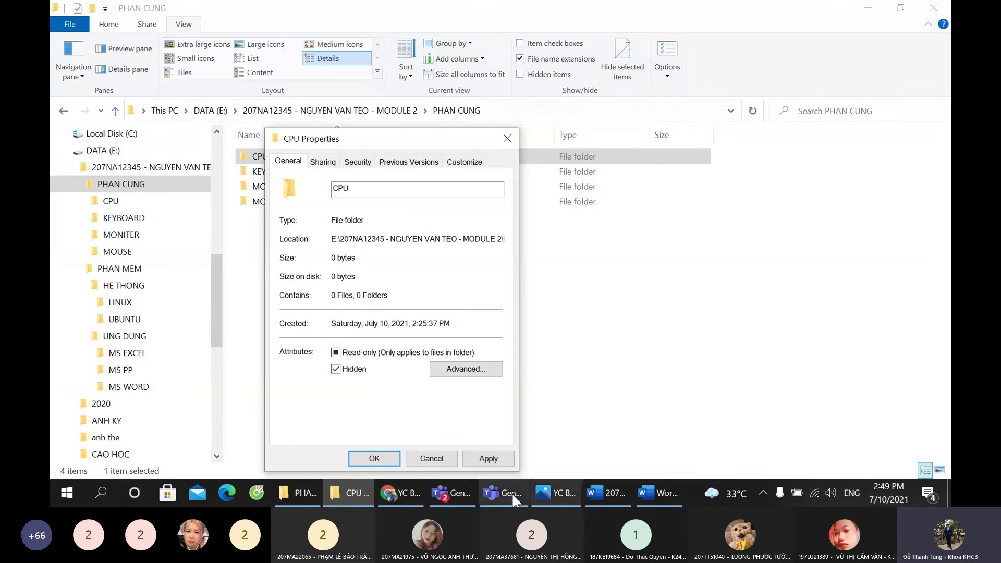
Step: Paste the CPU Properties screenshot under Ẩn and save the report
left_click(607, 492)
key("ctrl+v")
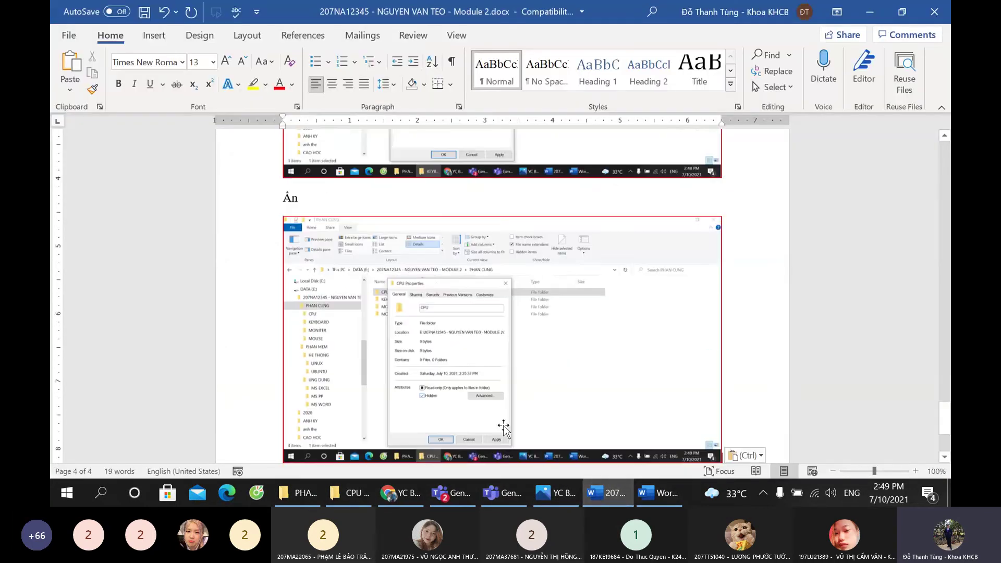
scroll(480, 351, "up", 8)
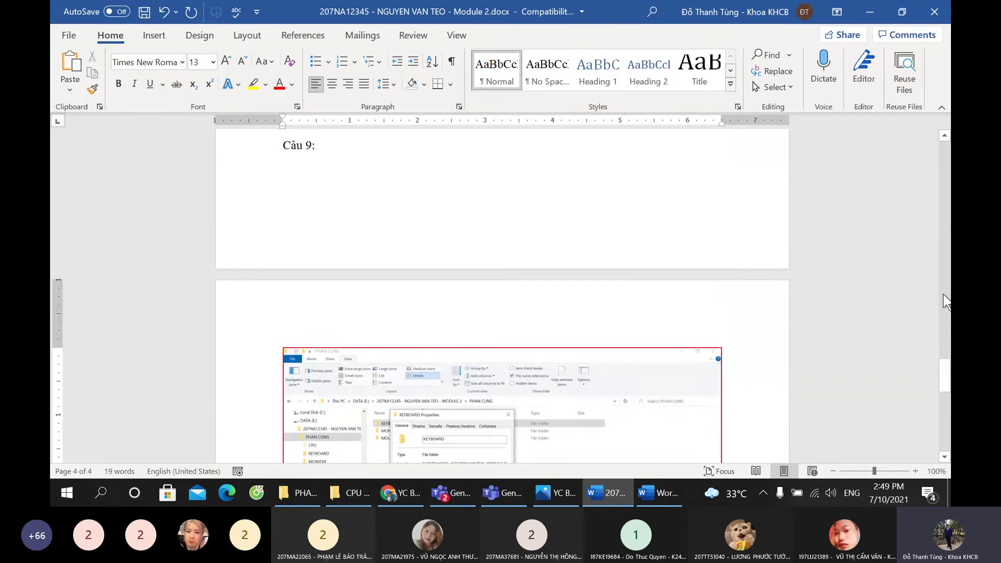
left_click_drag(945, 375, 949, 84)
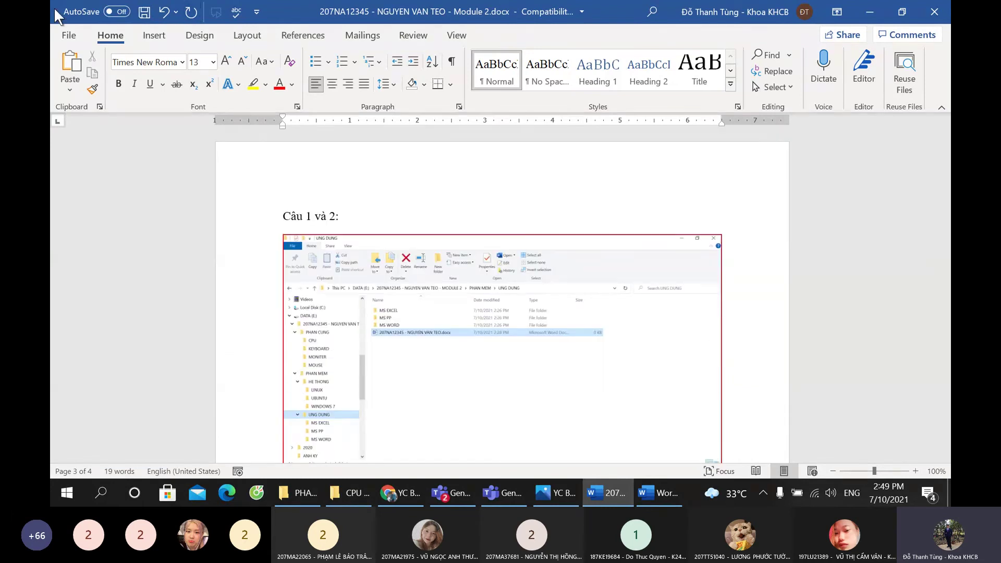
left_click(146, 12)
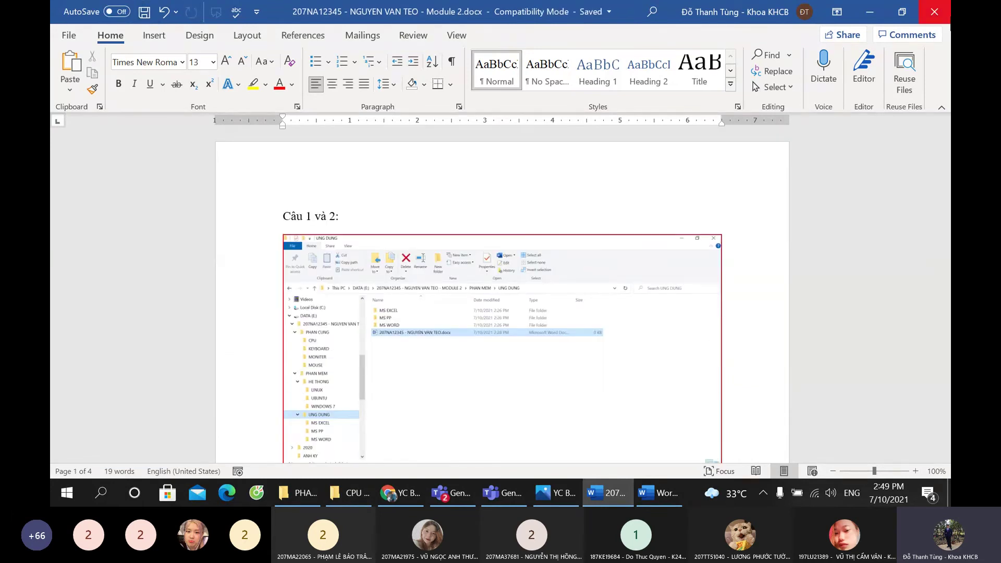
Step: Close the CPU Properties dialog and go back to the eLearning course page
key("alt+Tab")
left_click(446, 464)
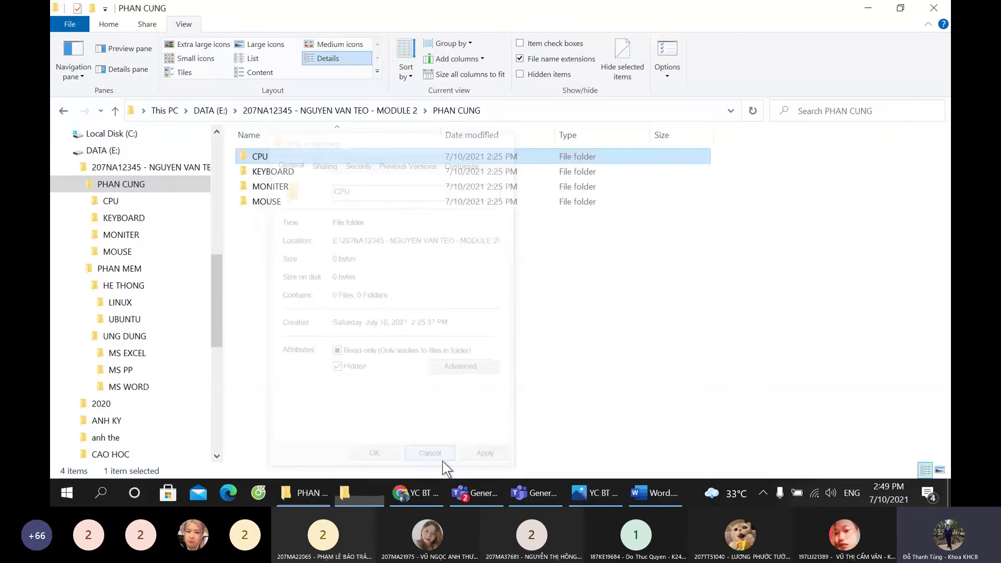
left_click(379, 498)
left_click(316, 495)
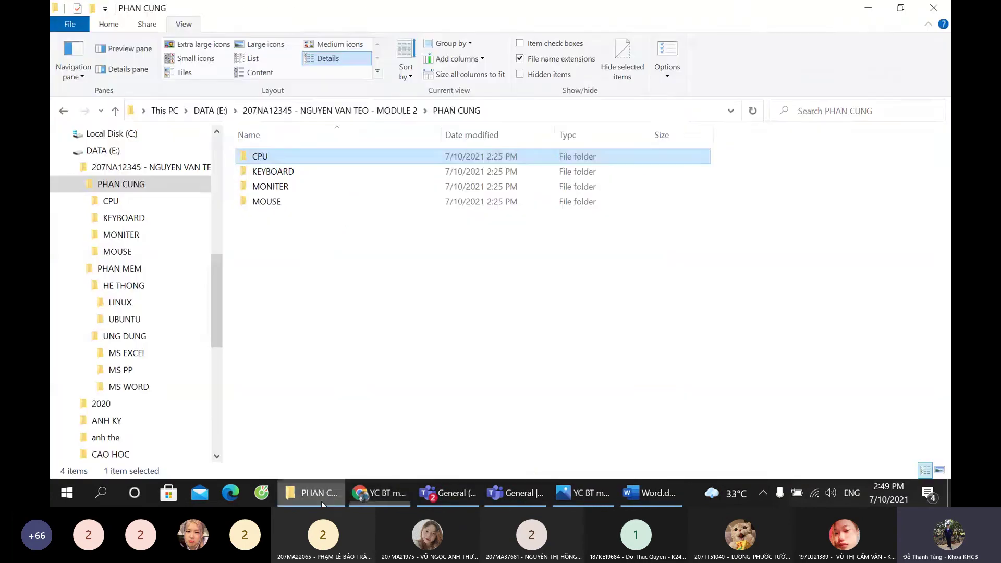
left_click(379, 495)
left_click(65, 37)
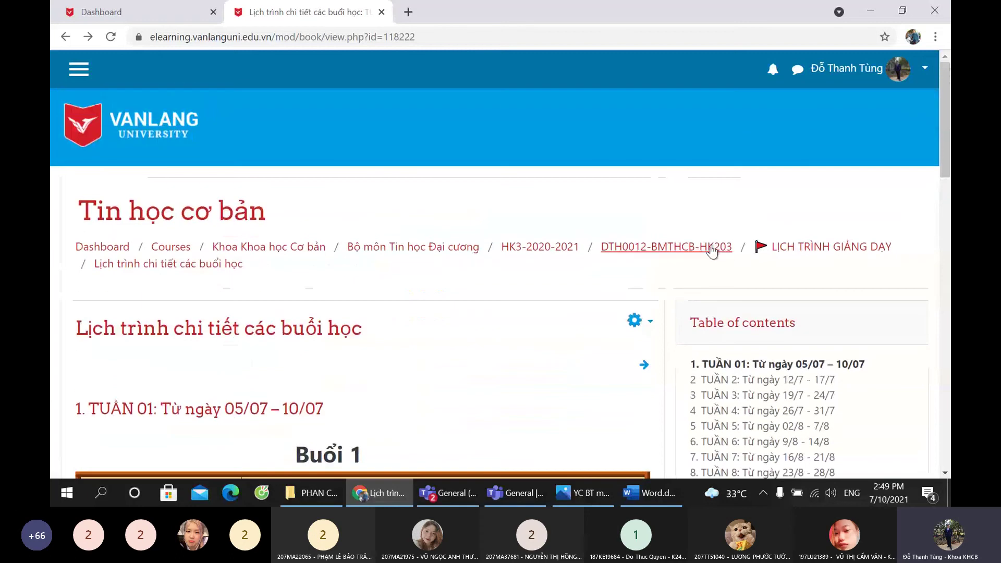
Step: Open Nộp bài tập Module 2 (2%) from Tin học cơ bản, view its groups, then return to Teams
left_click(712, 250)
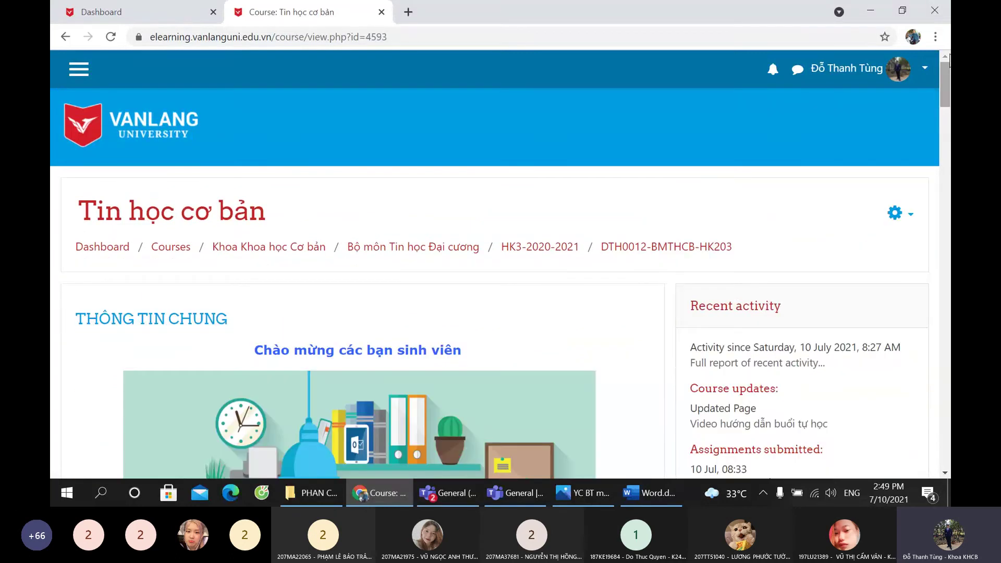
left_click_drag(945, 89, 946, 364)
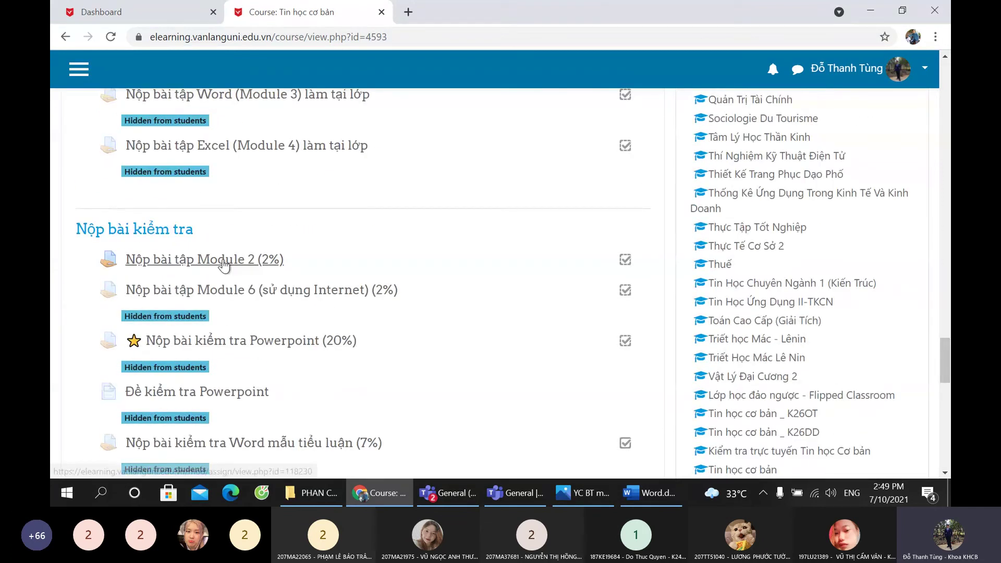
left_click(224, 259)
scroll(252, 320, "up", 4)
left_click(210, 241)
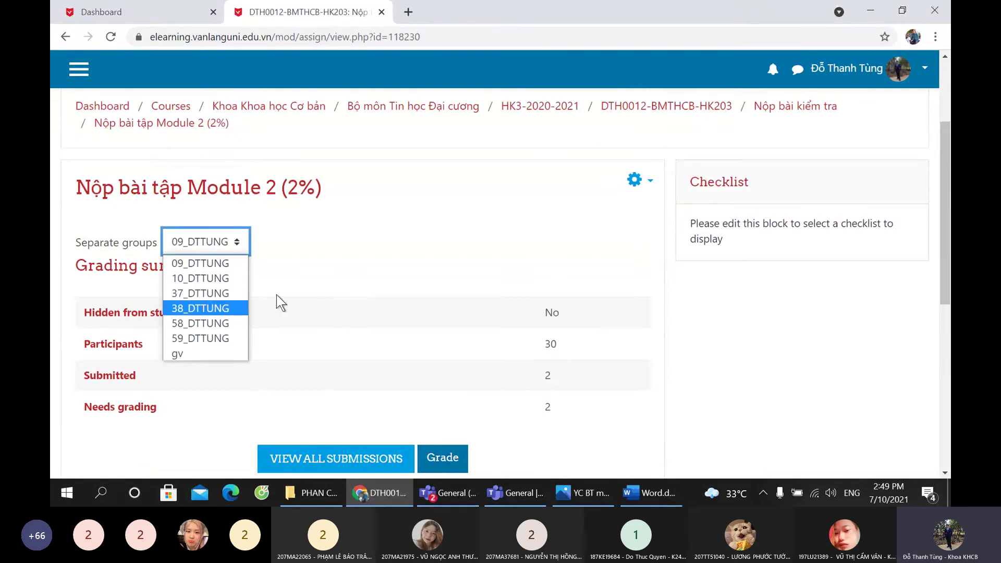
scroll(407, 373, "down", 3)
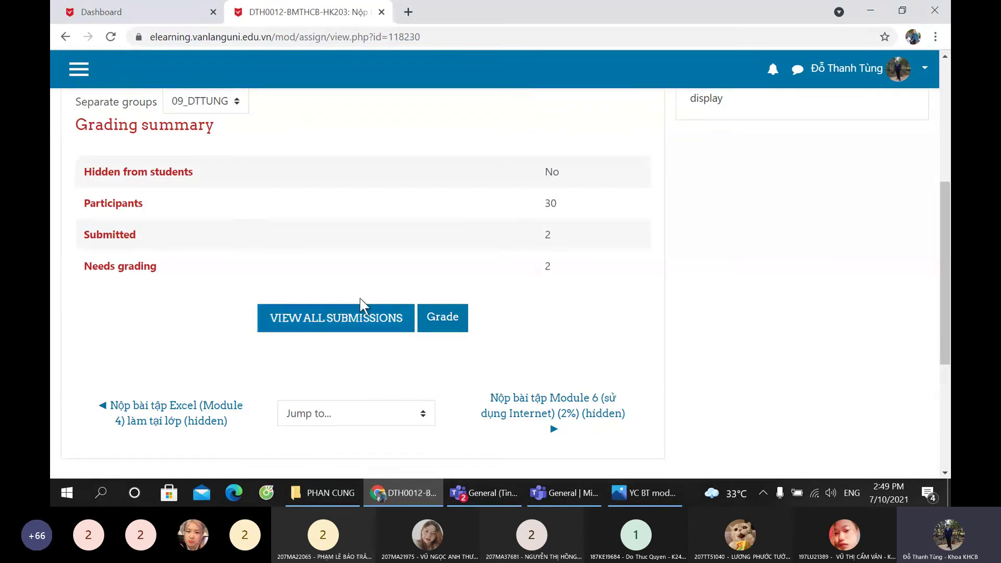
left_click(464, 491)
left_click(479, 487)
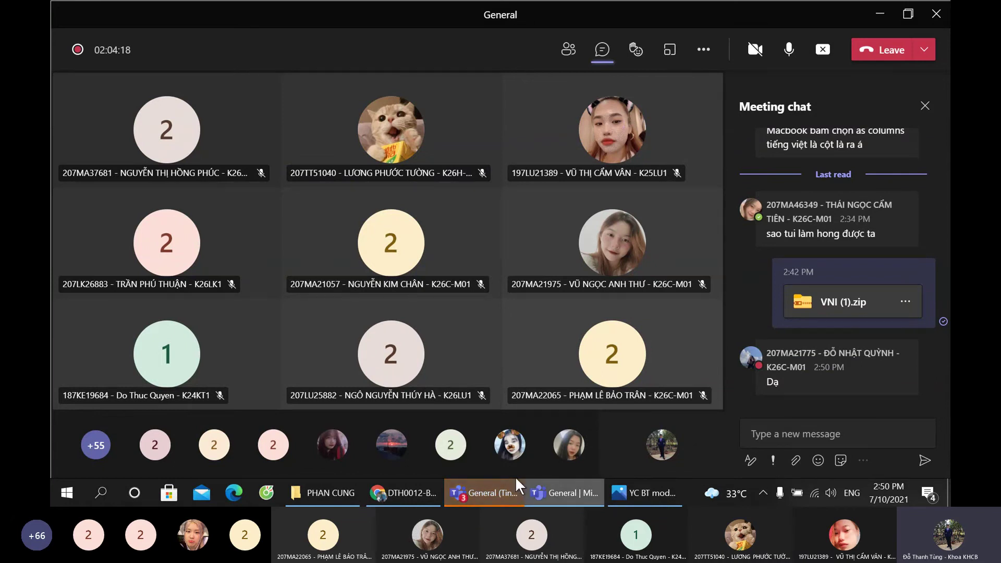
left_click(465, 493)
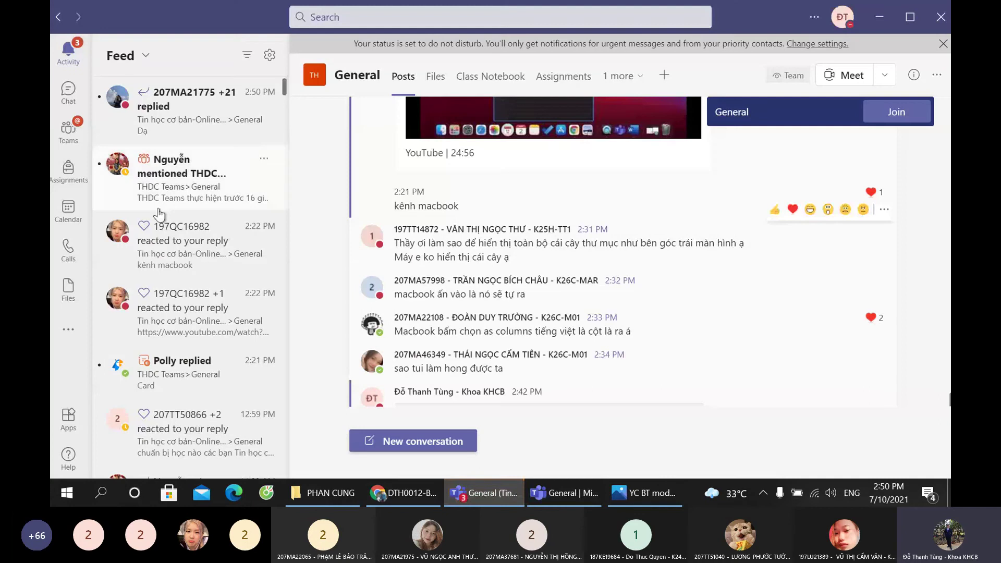
left_click(401, 493)
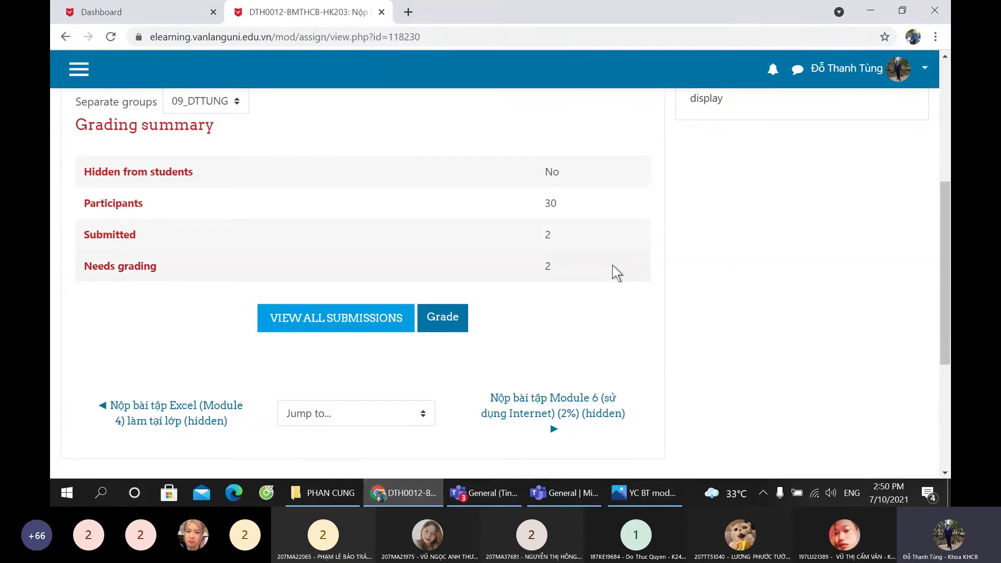
left_click(545, 488)
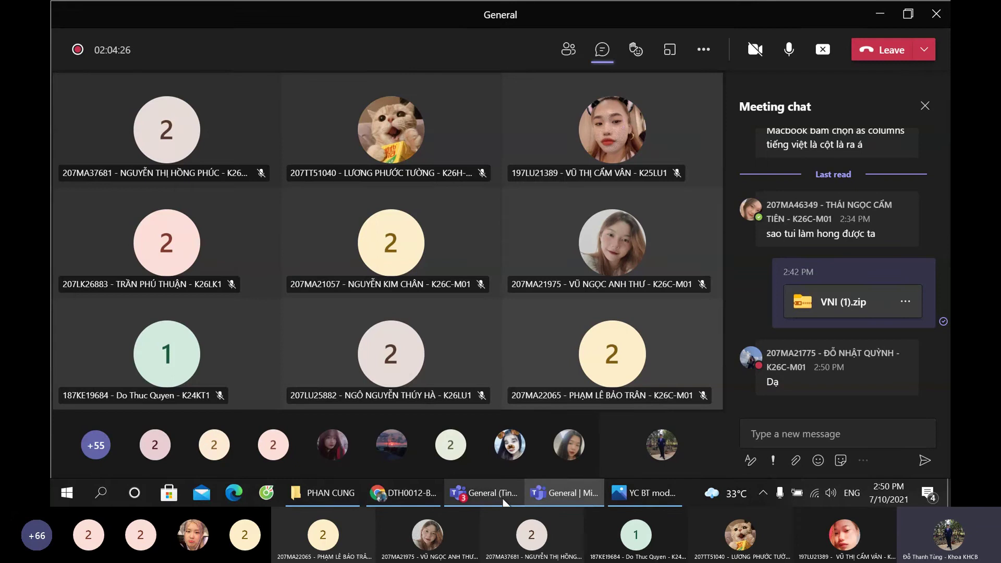